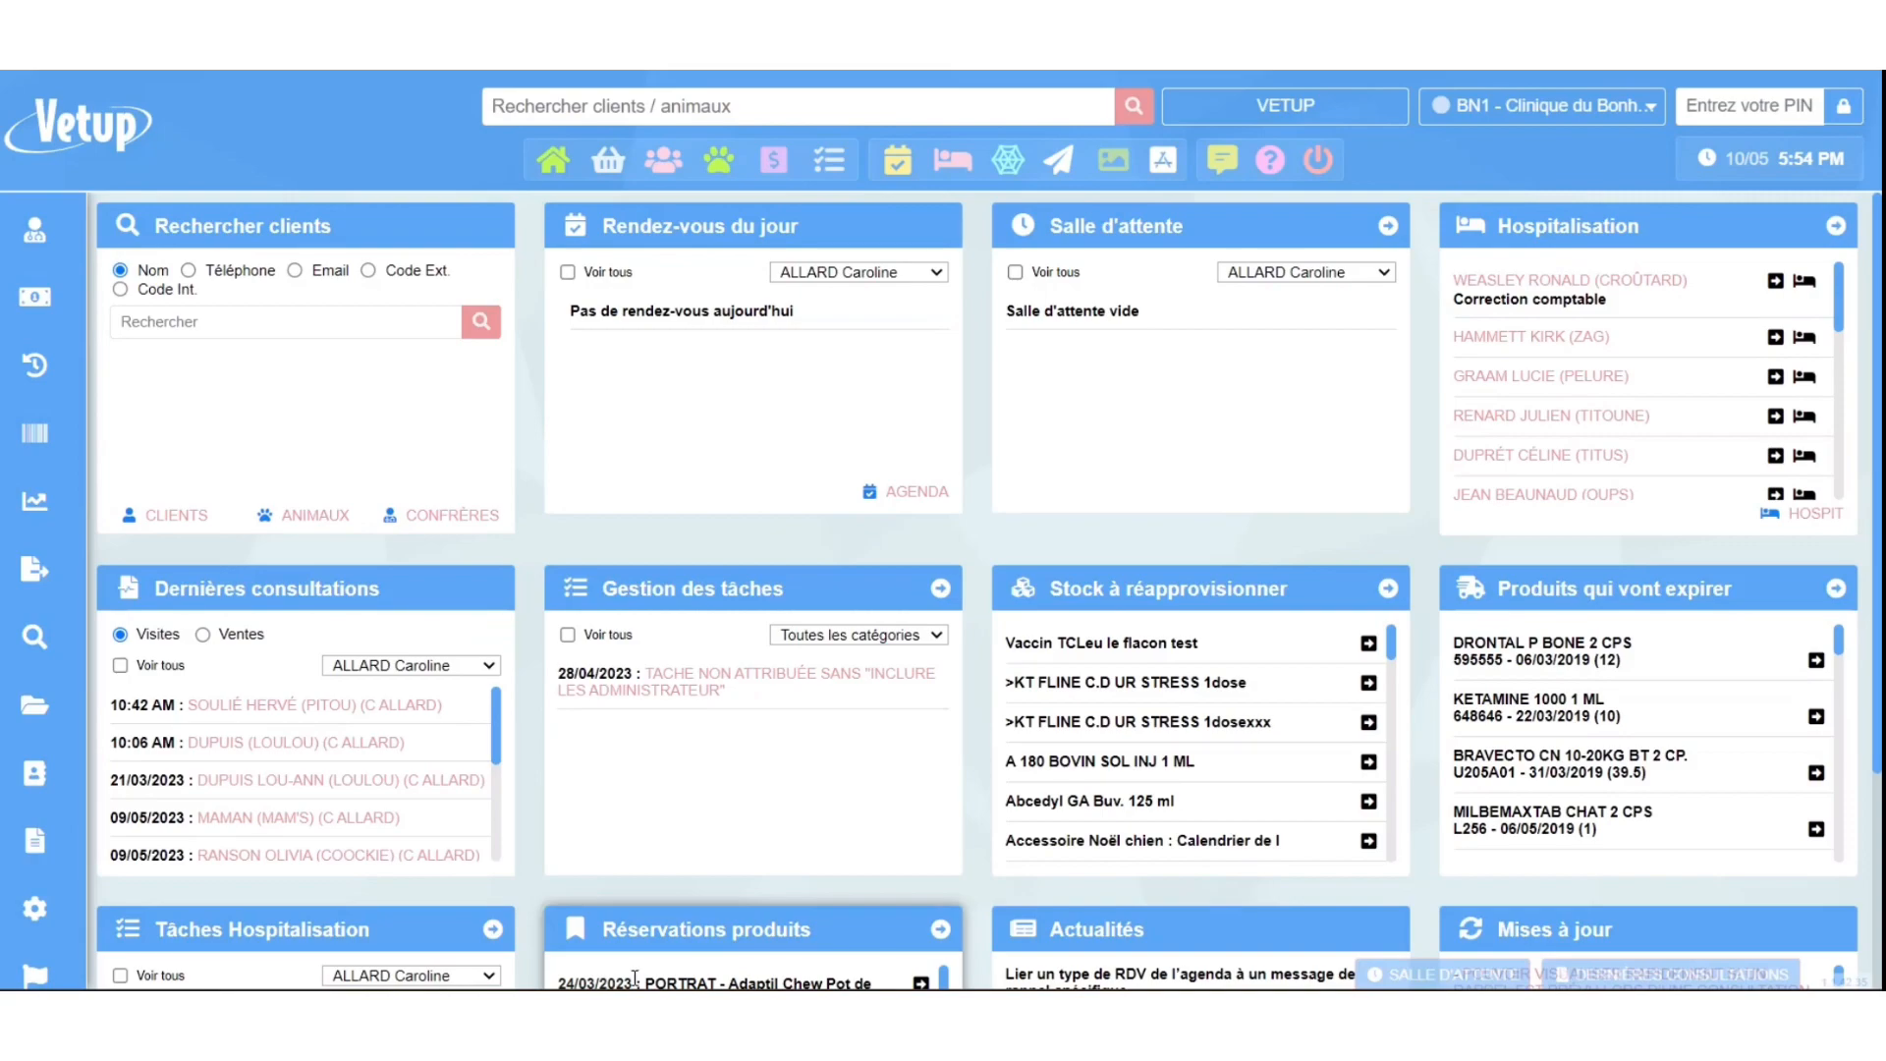
Open the list of the group's clinics and the record of the Annexe 1 clinic in Nice for editing.
left_click(54, 924)
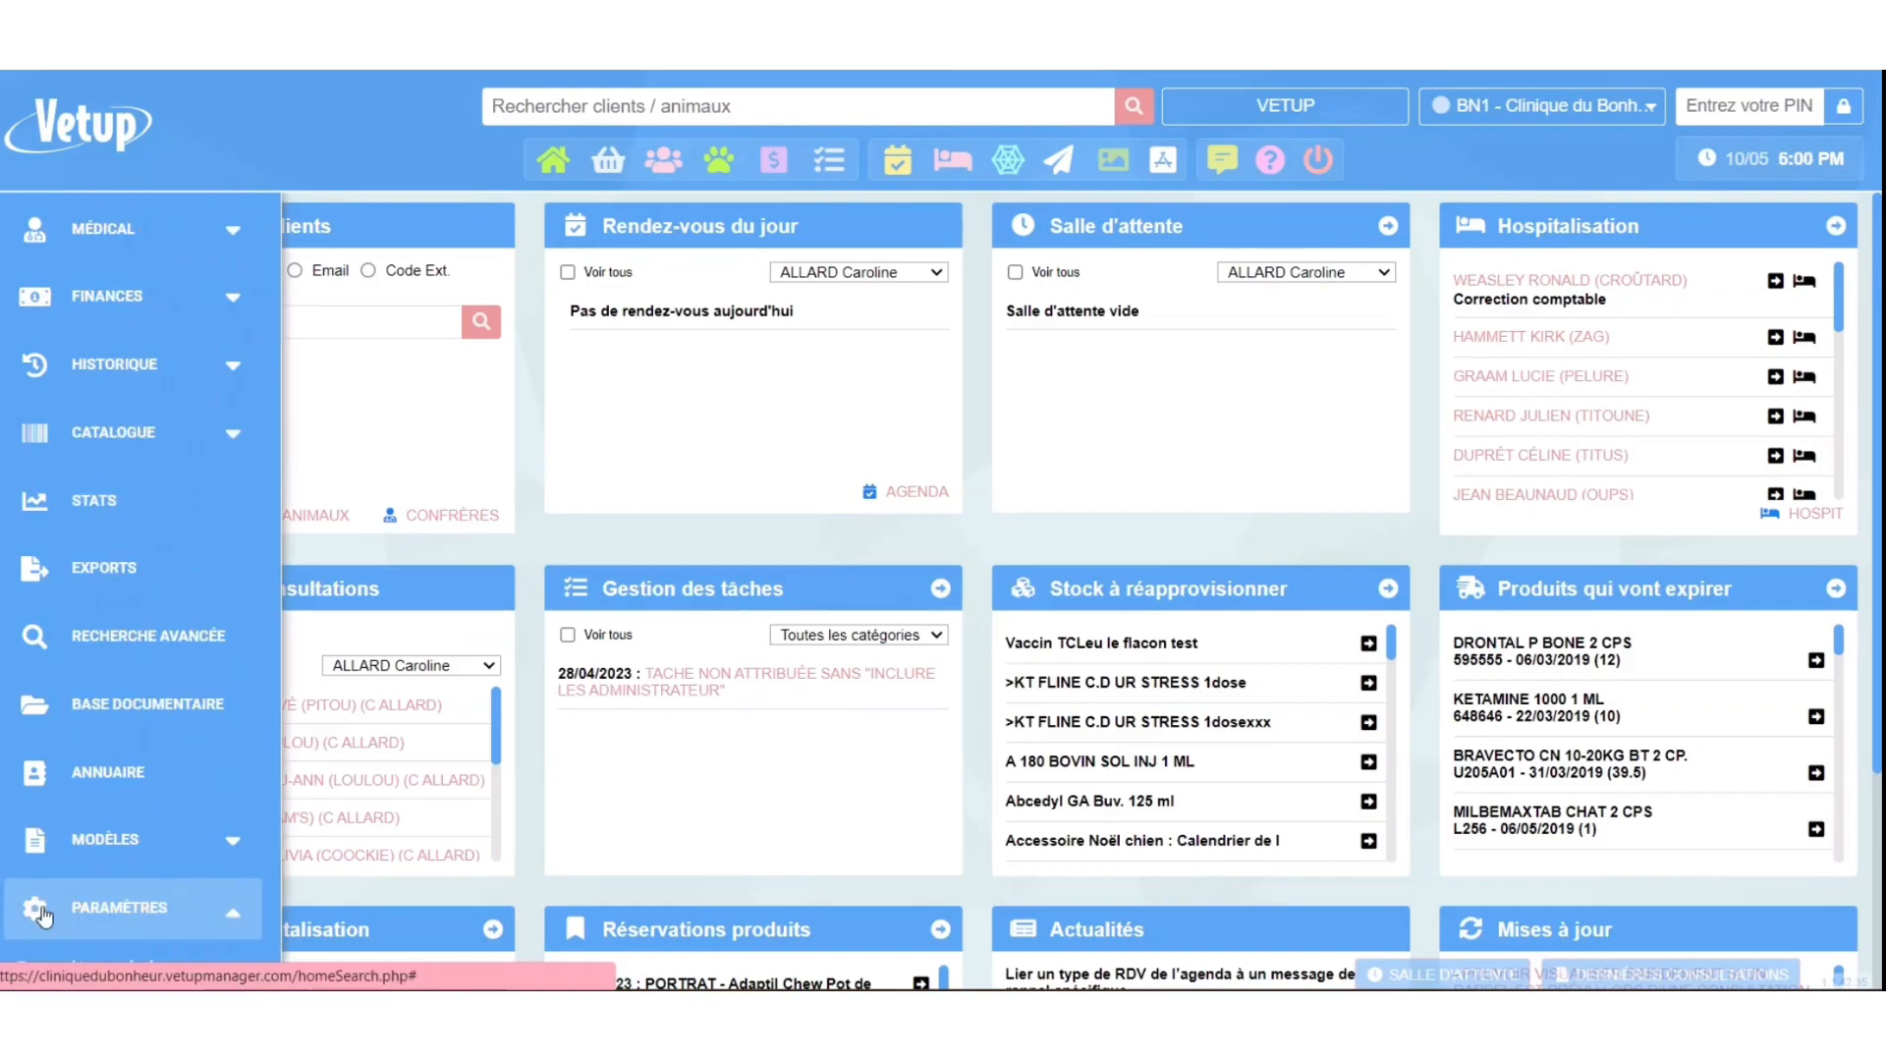
scroll(51, 923, "down", 2)
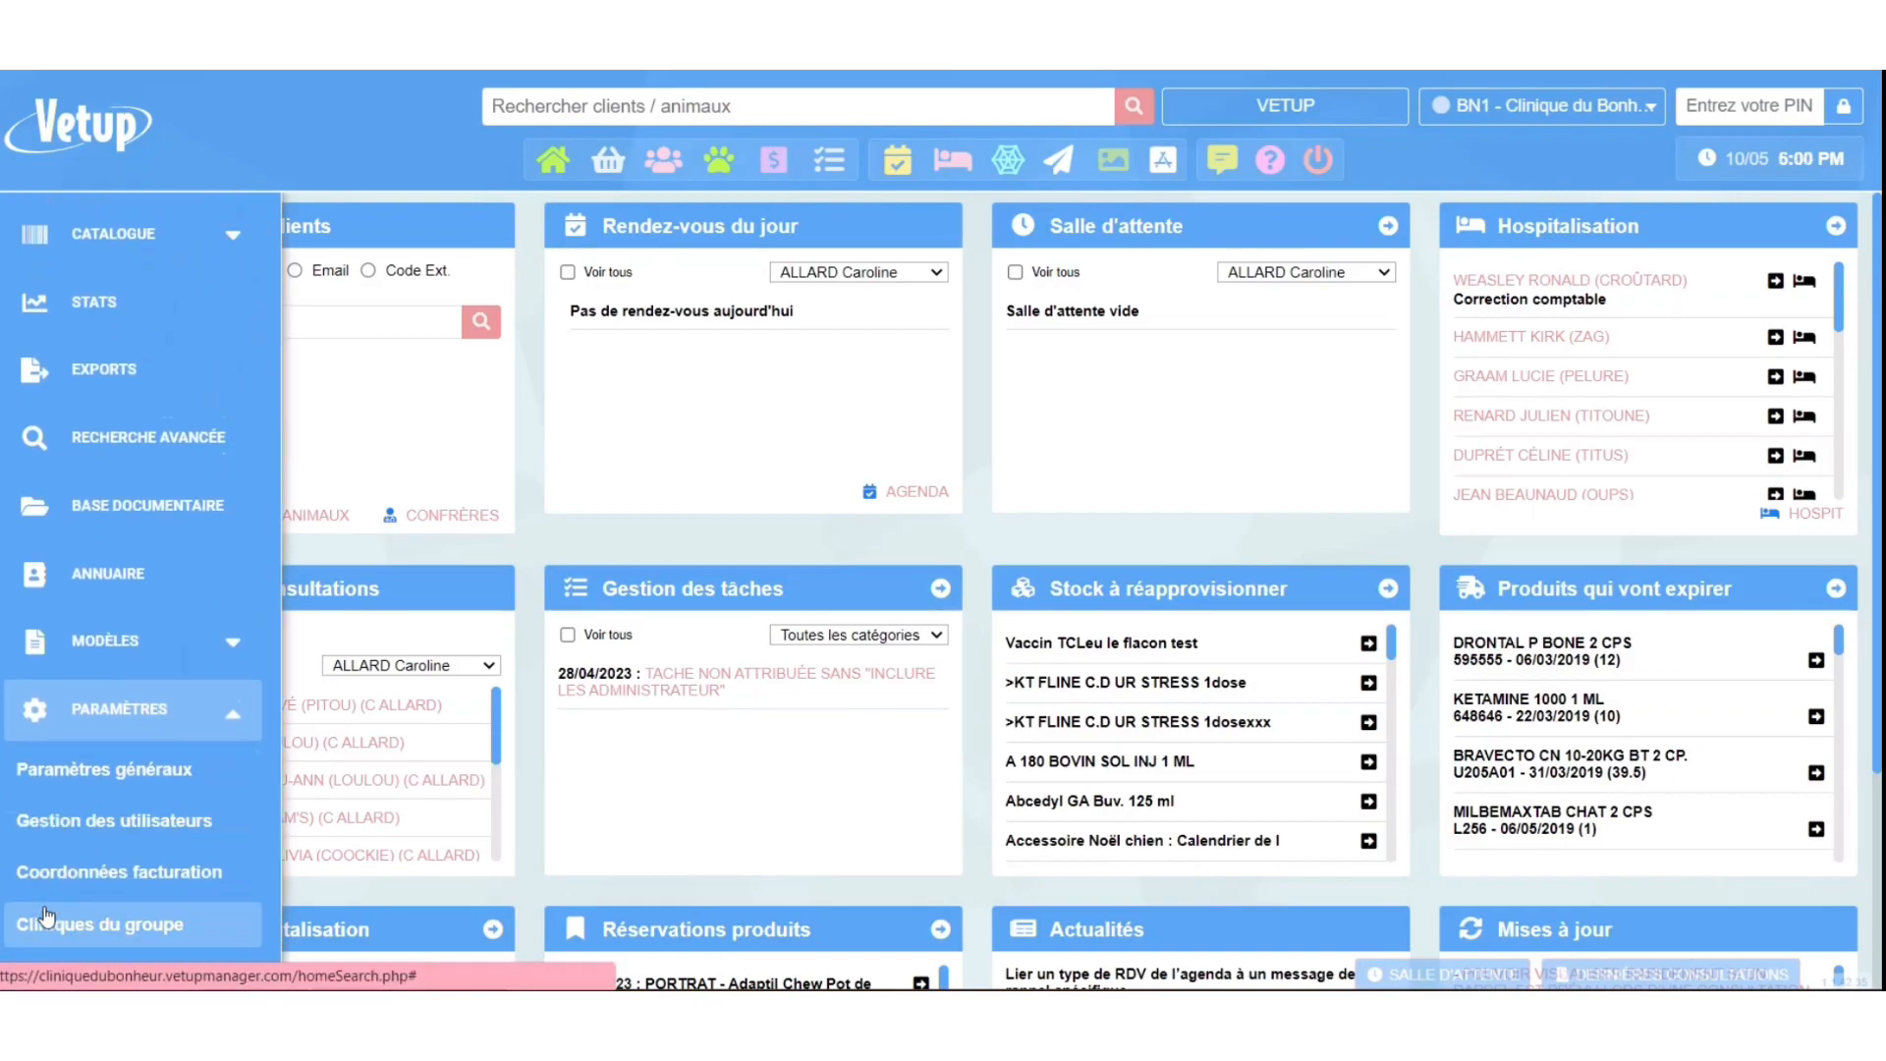
scroll(44, 915, "down", 2)
left_click(90, 746)
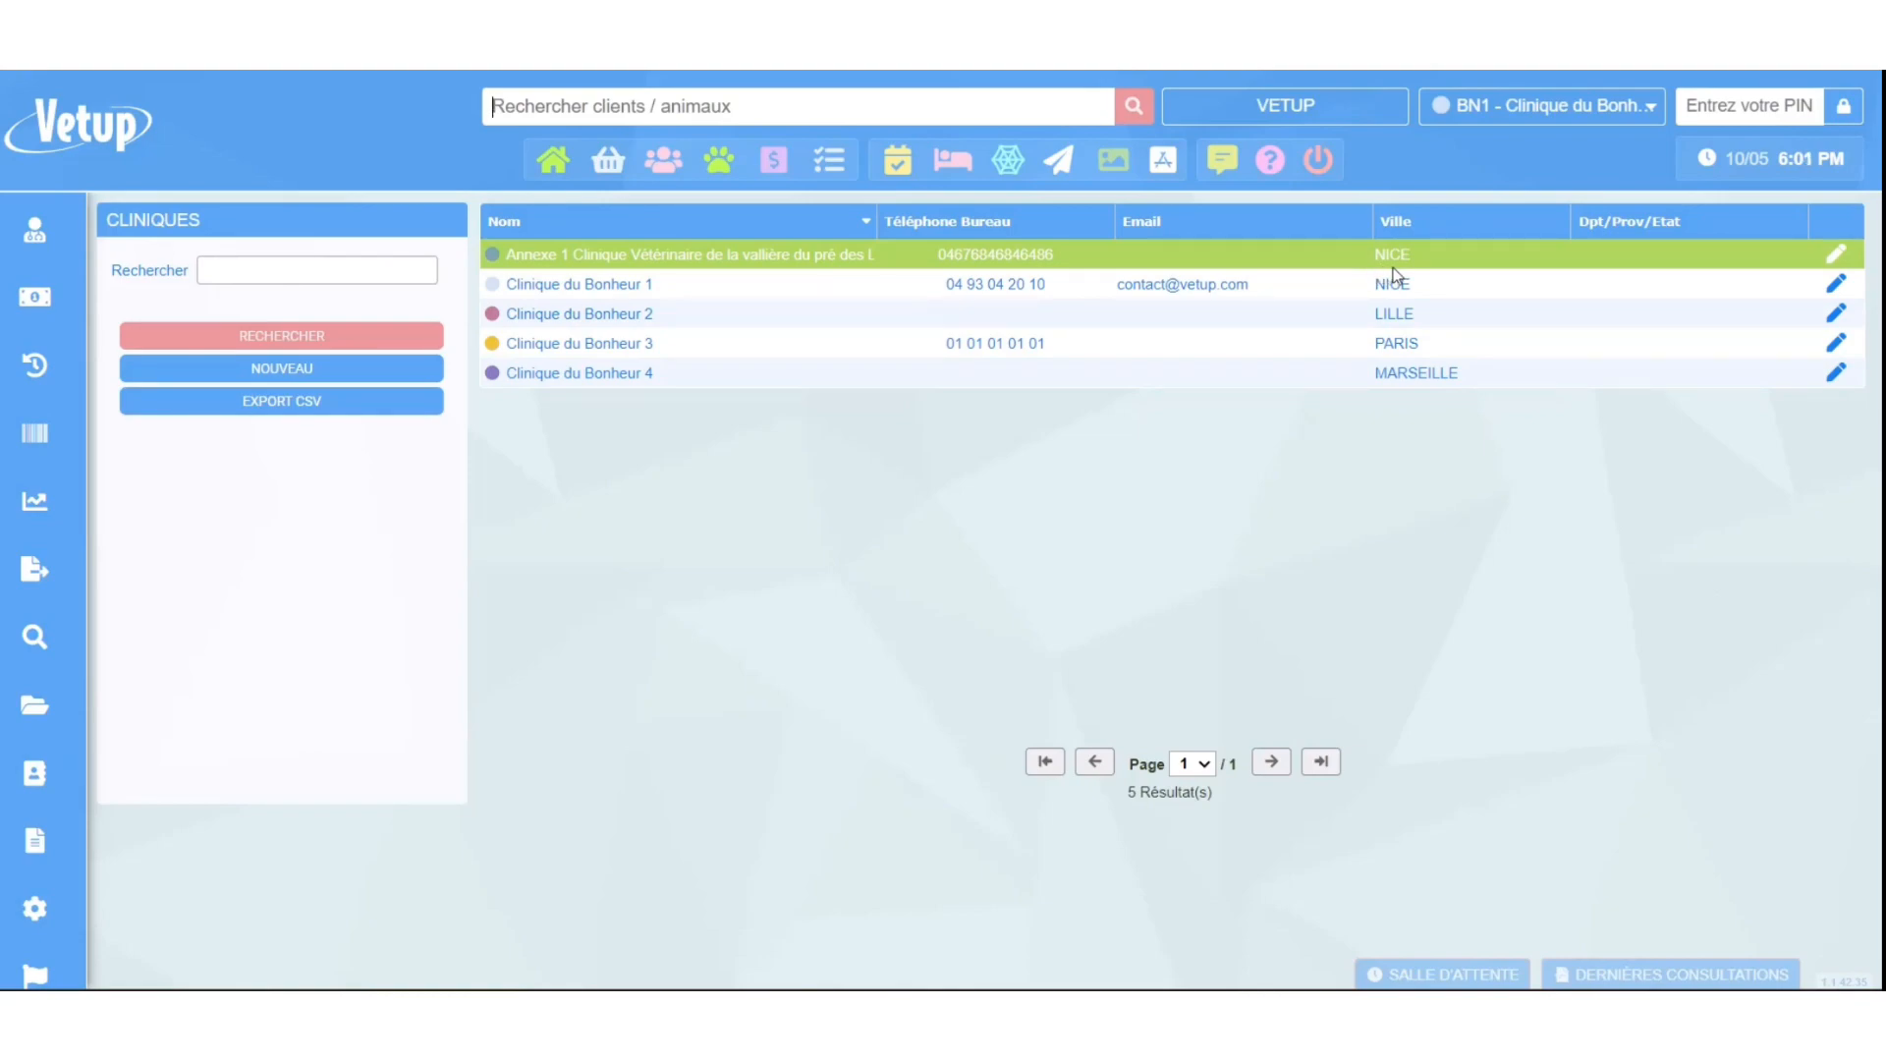
left_click(1836, 257)
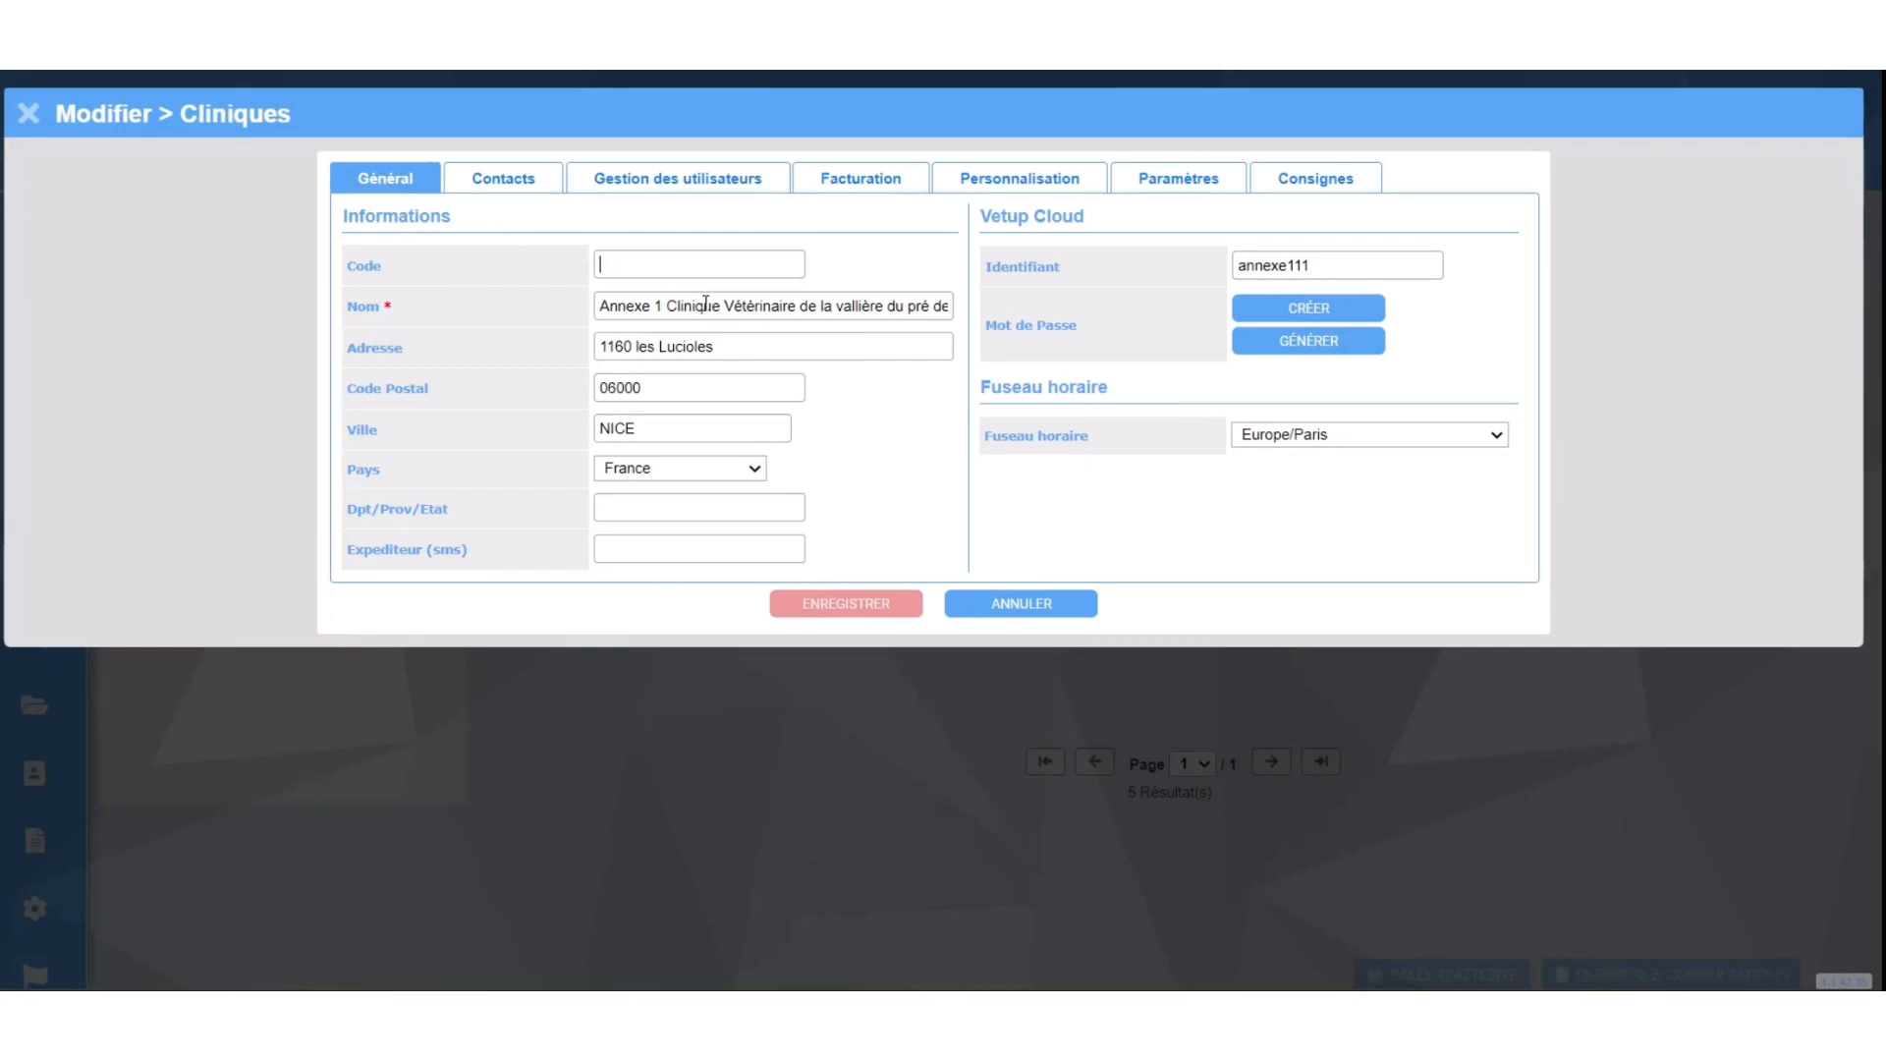
Review the Annexe 1 clinic's contacts, assigned users and billing entity, and save the record.
left_click(493, 176)
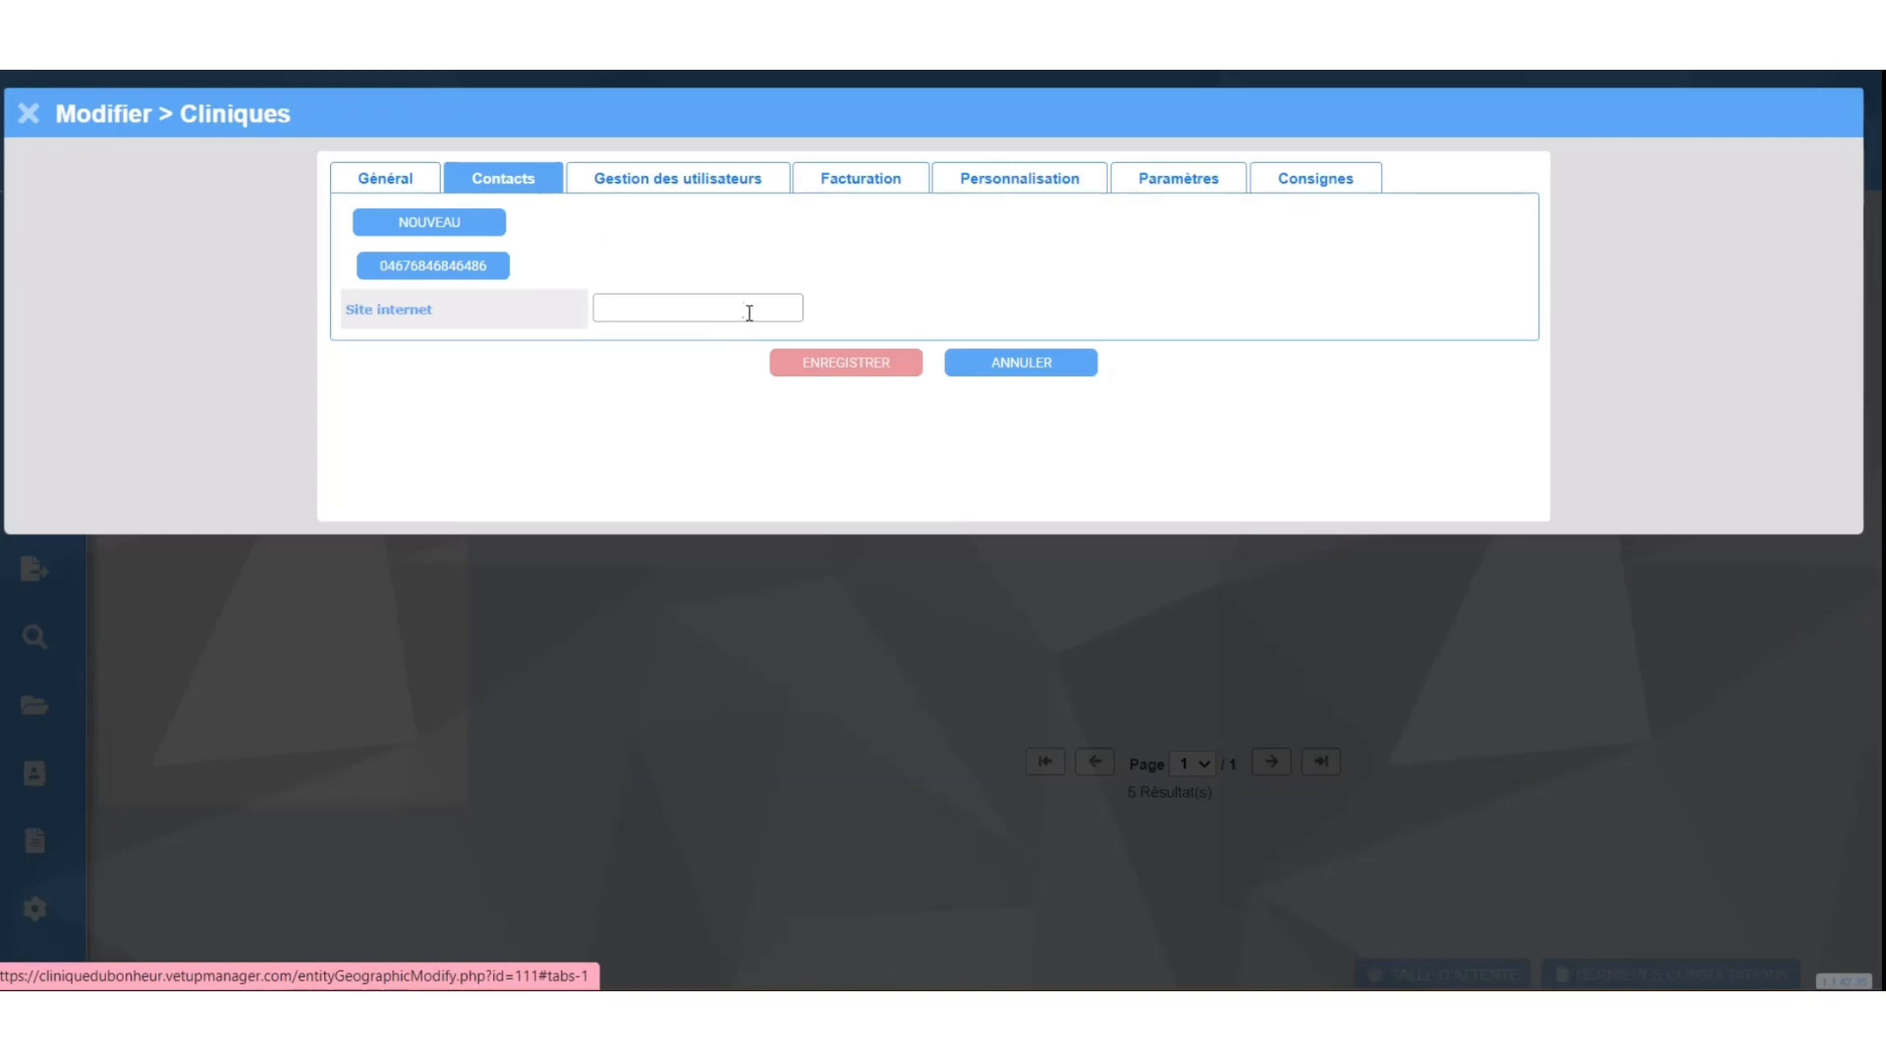
left_click(678, 189)
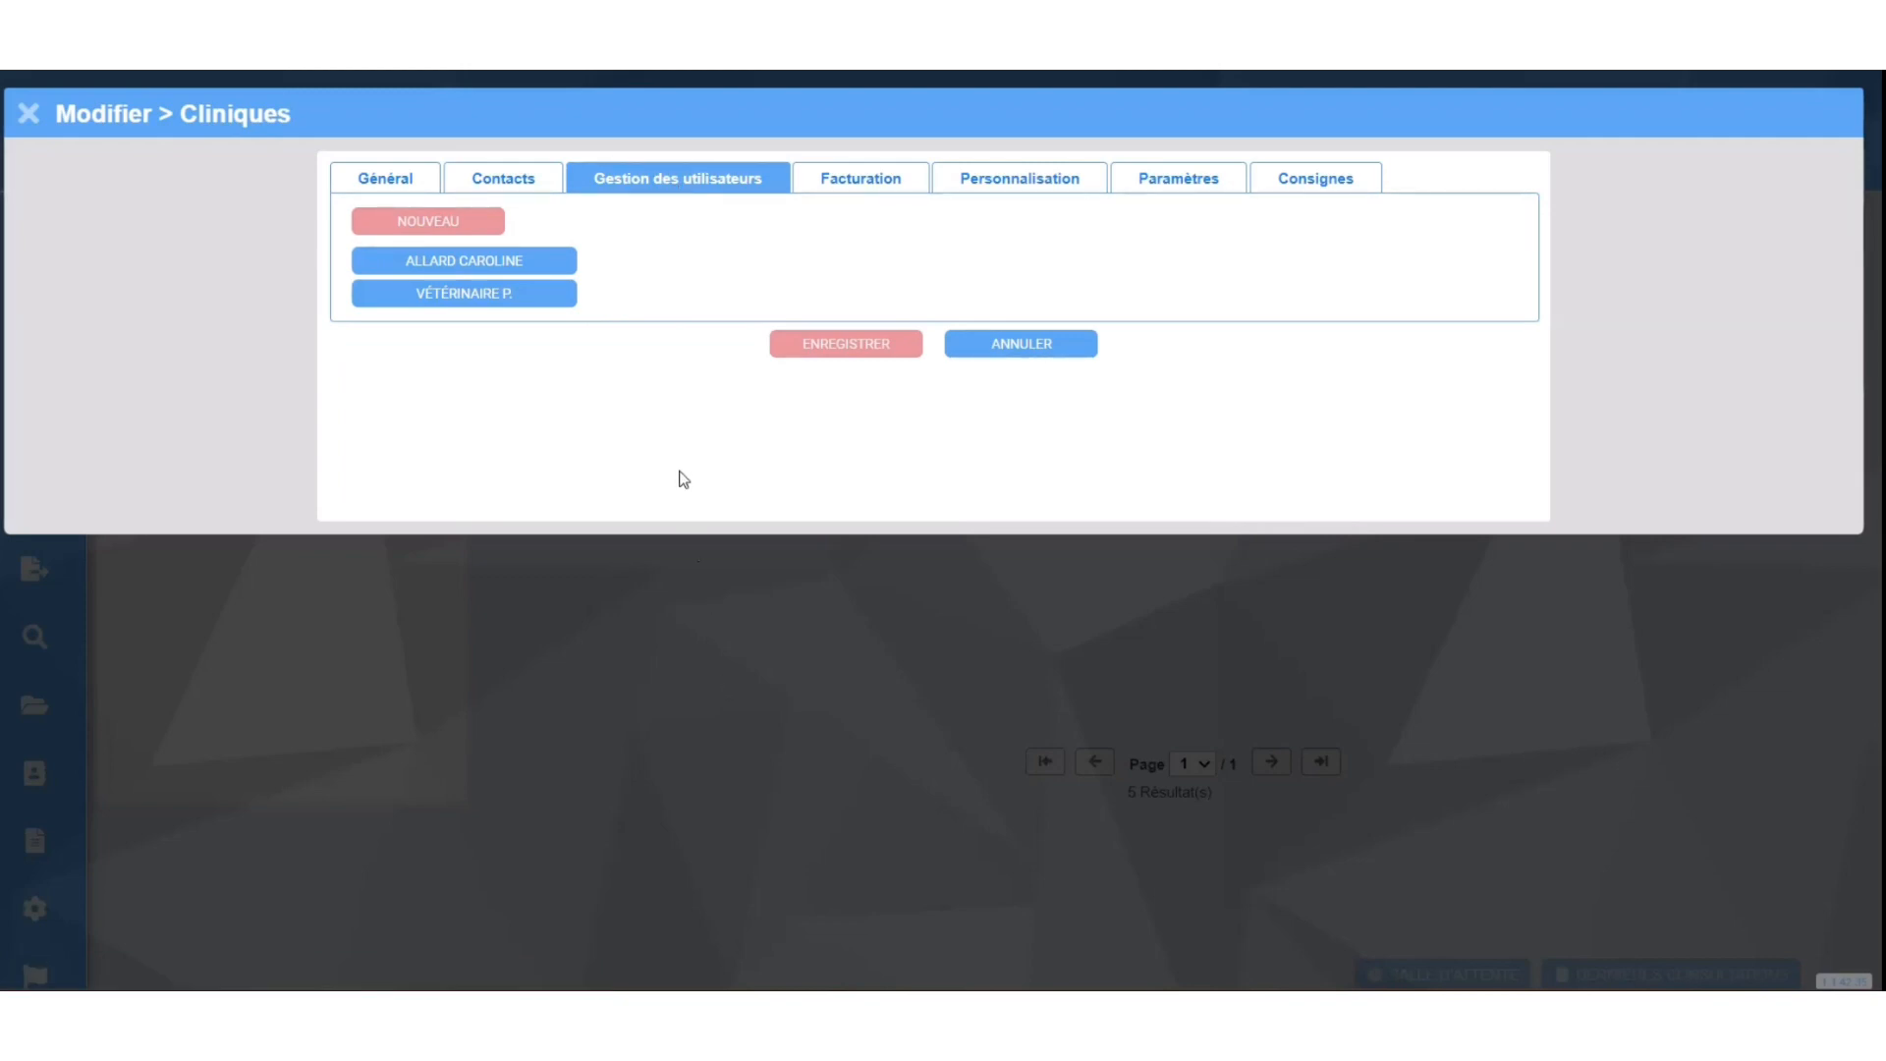
left_click(843, 180)
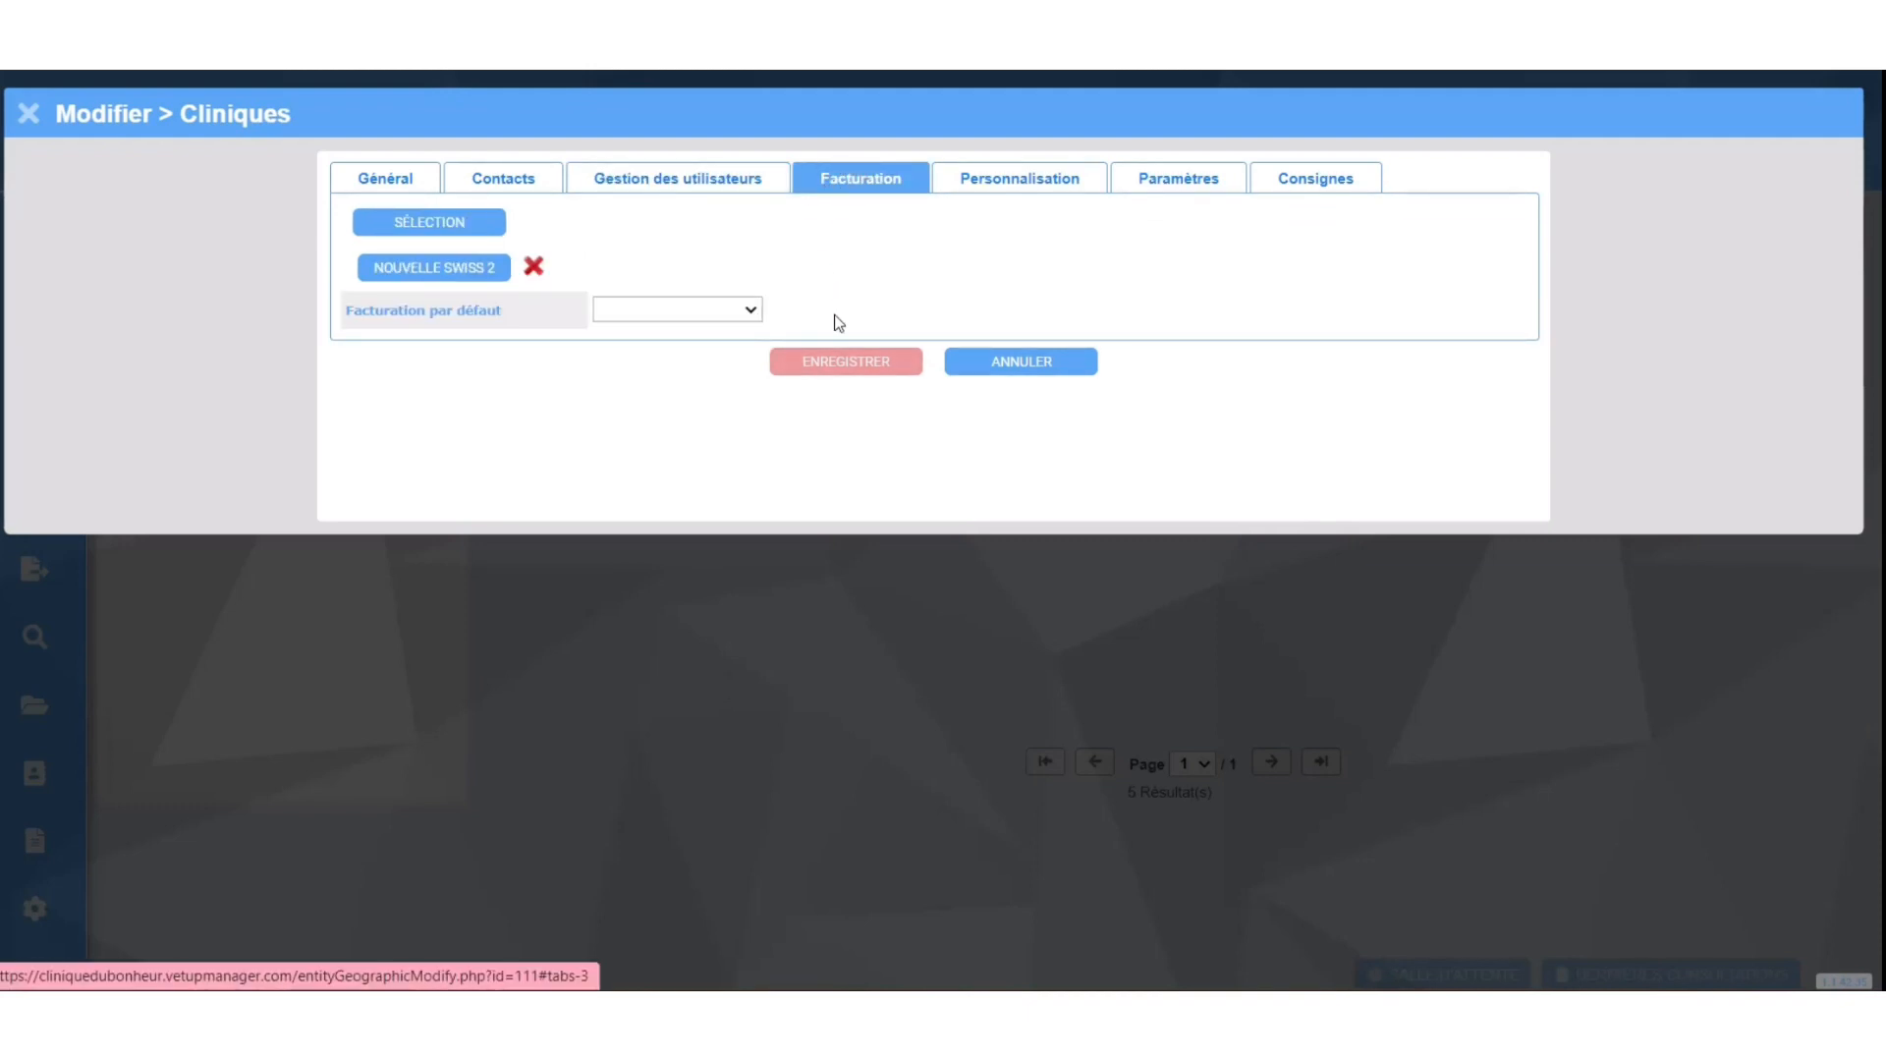
left_click(851, 365)
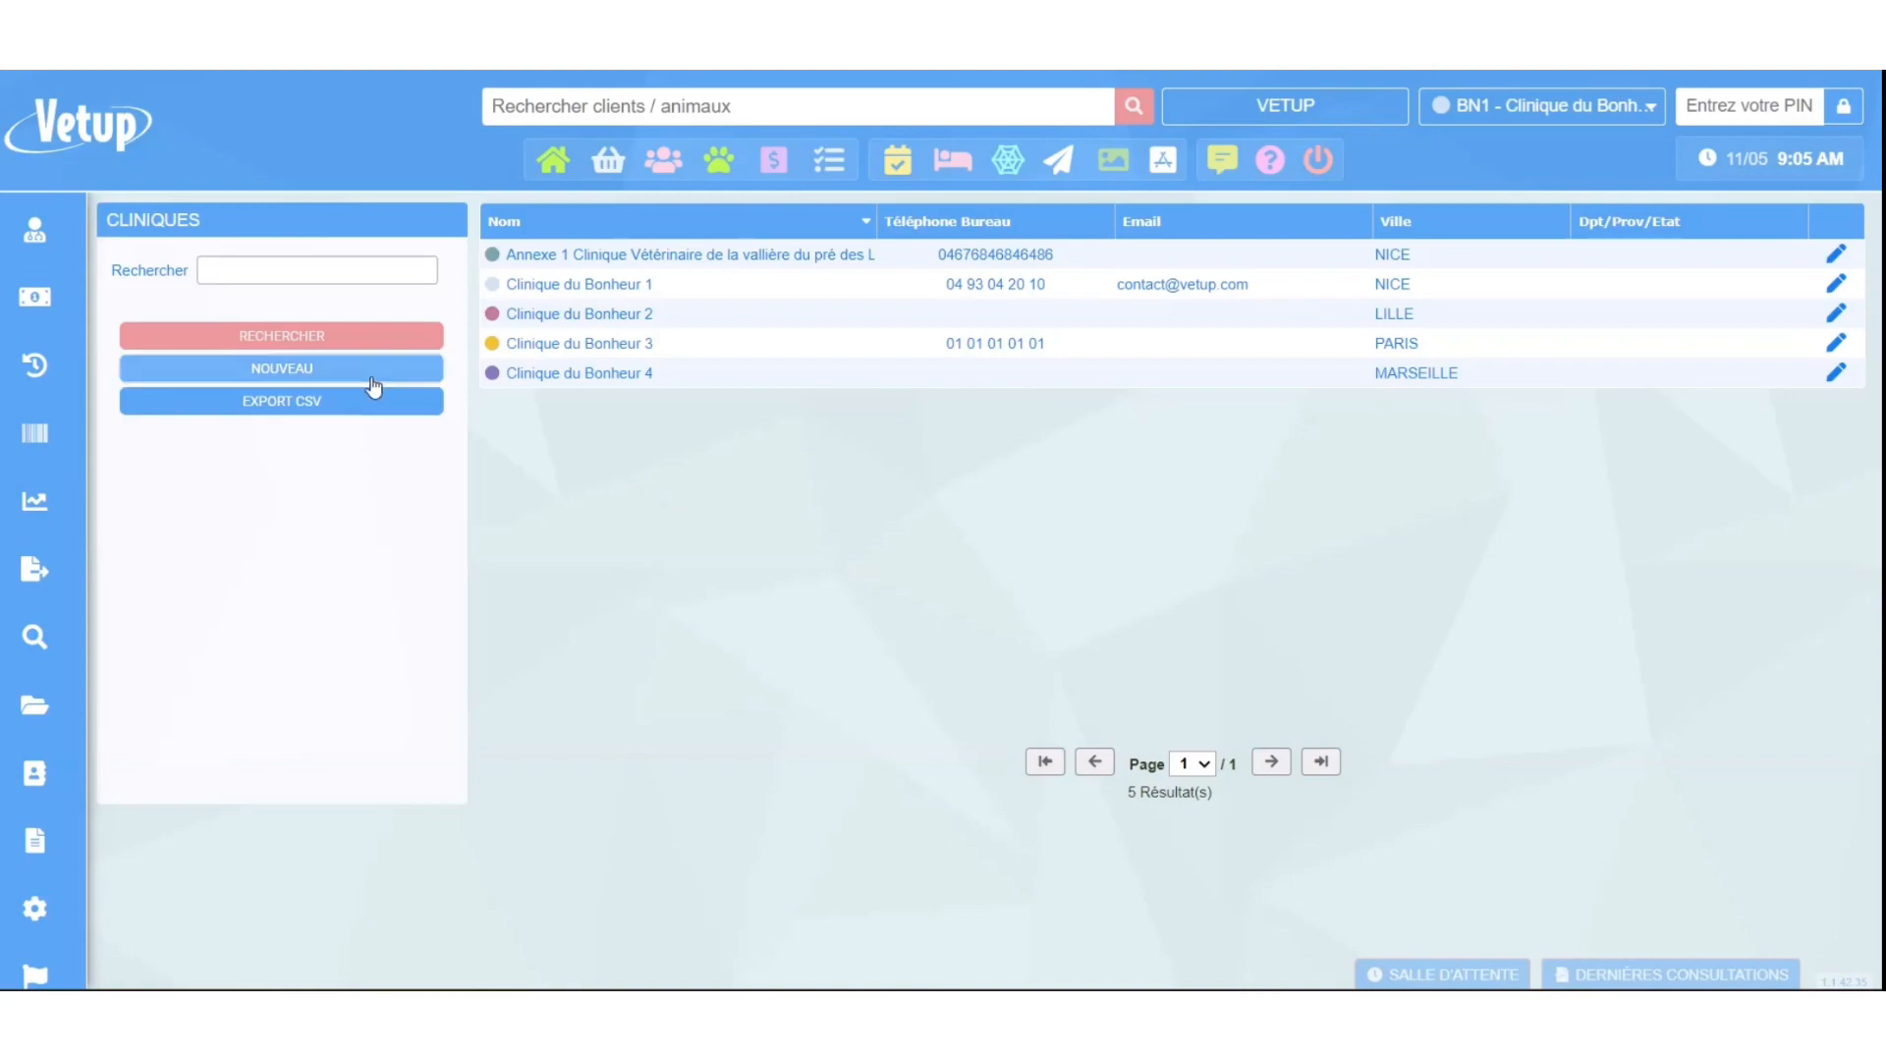
Try a new clinic with its data initialised from Clinique du Bonheur 4, view its contact details, and discard it.
left_click(310, 374)
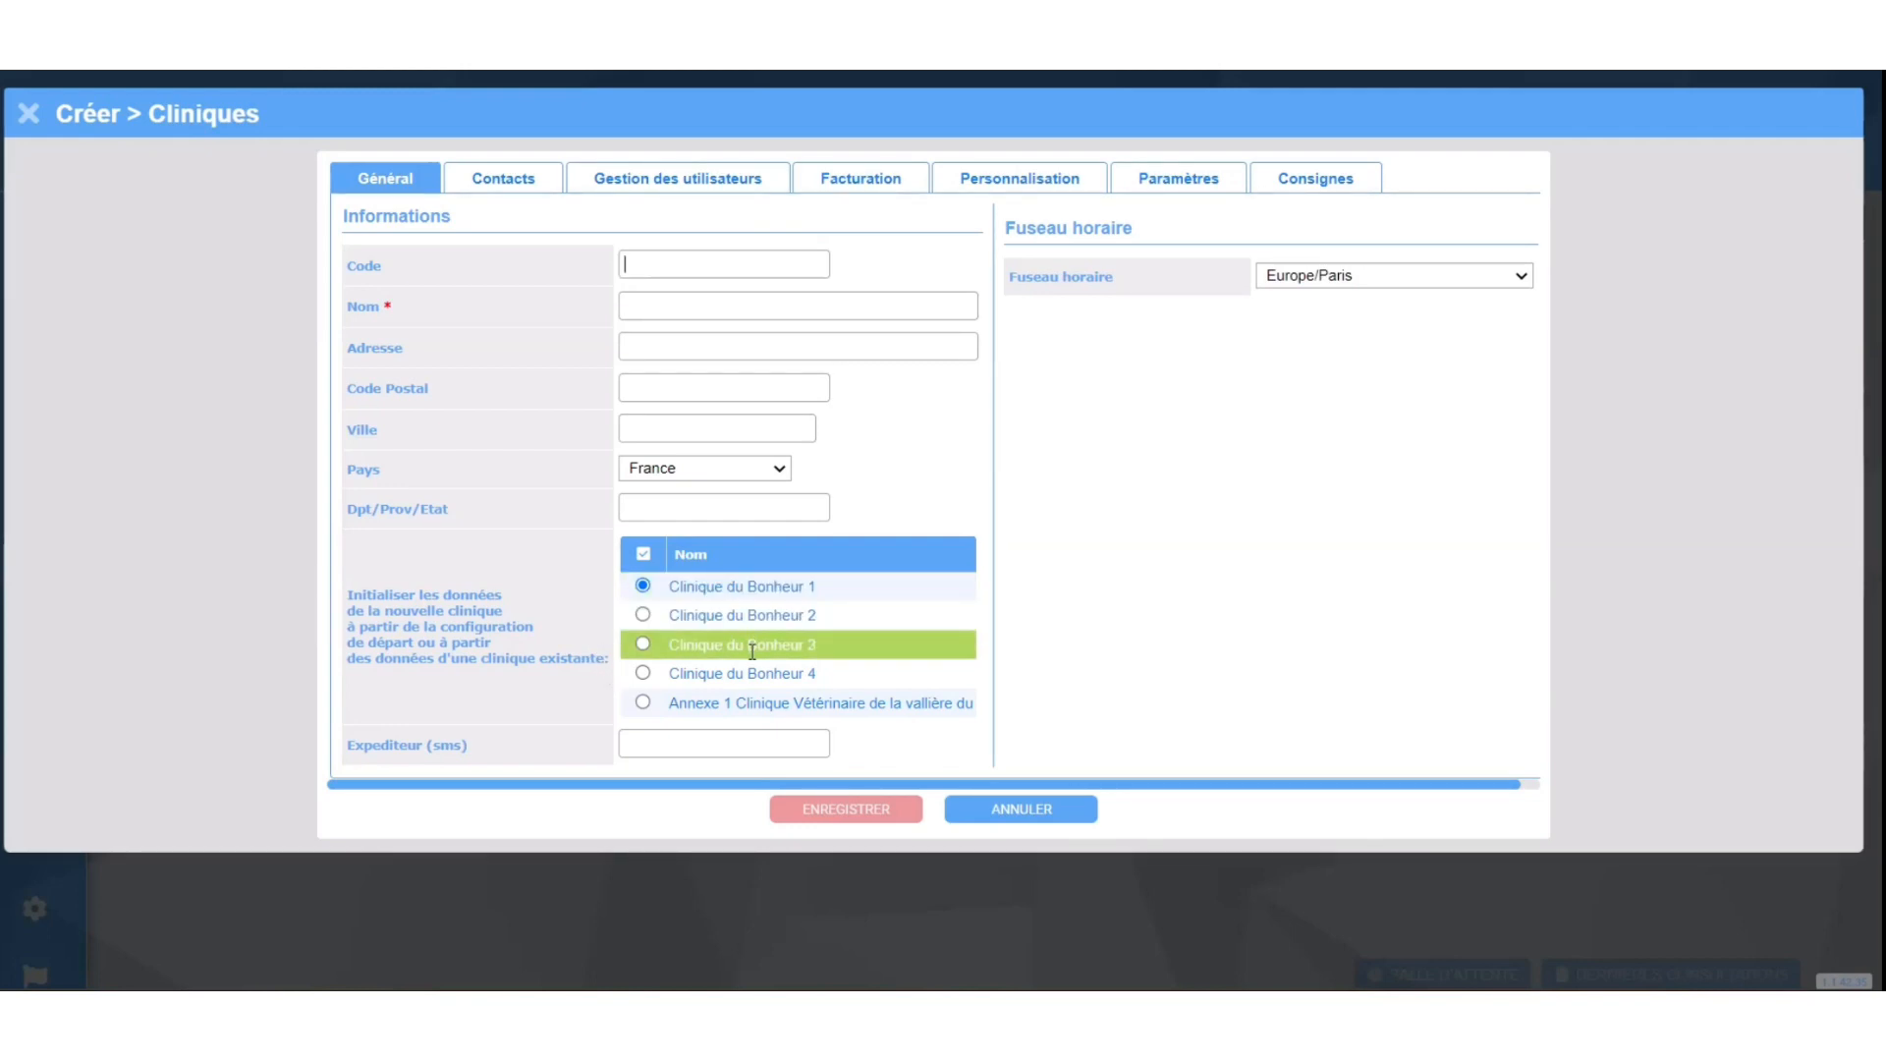
left_click(643, 614)
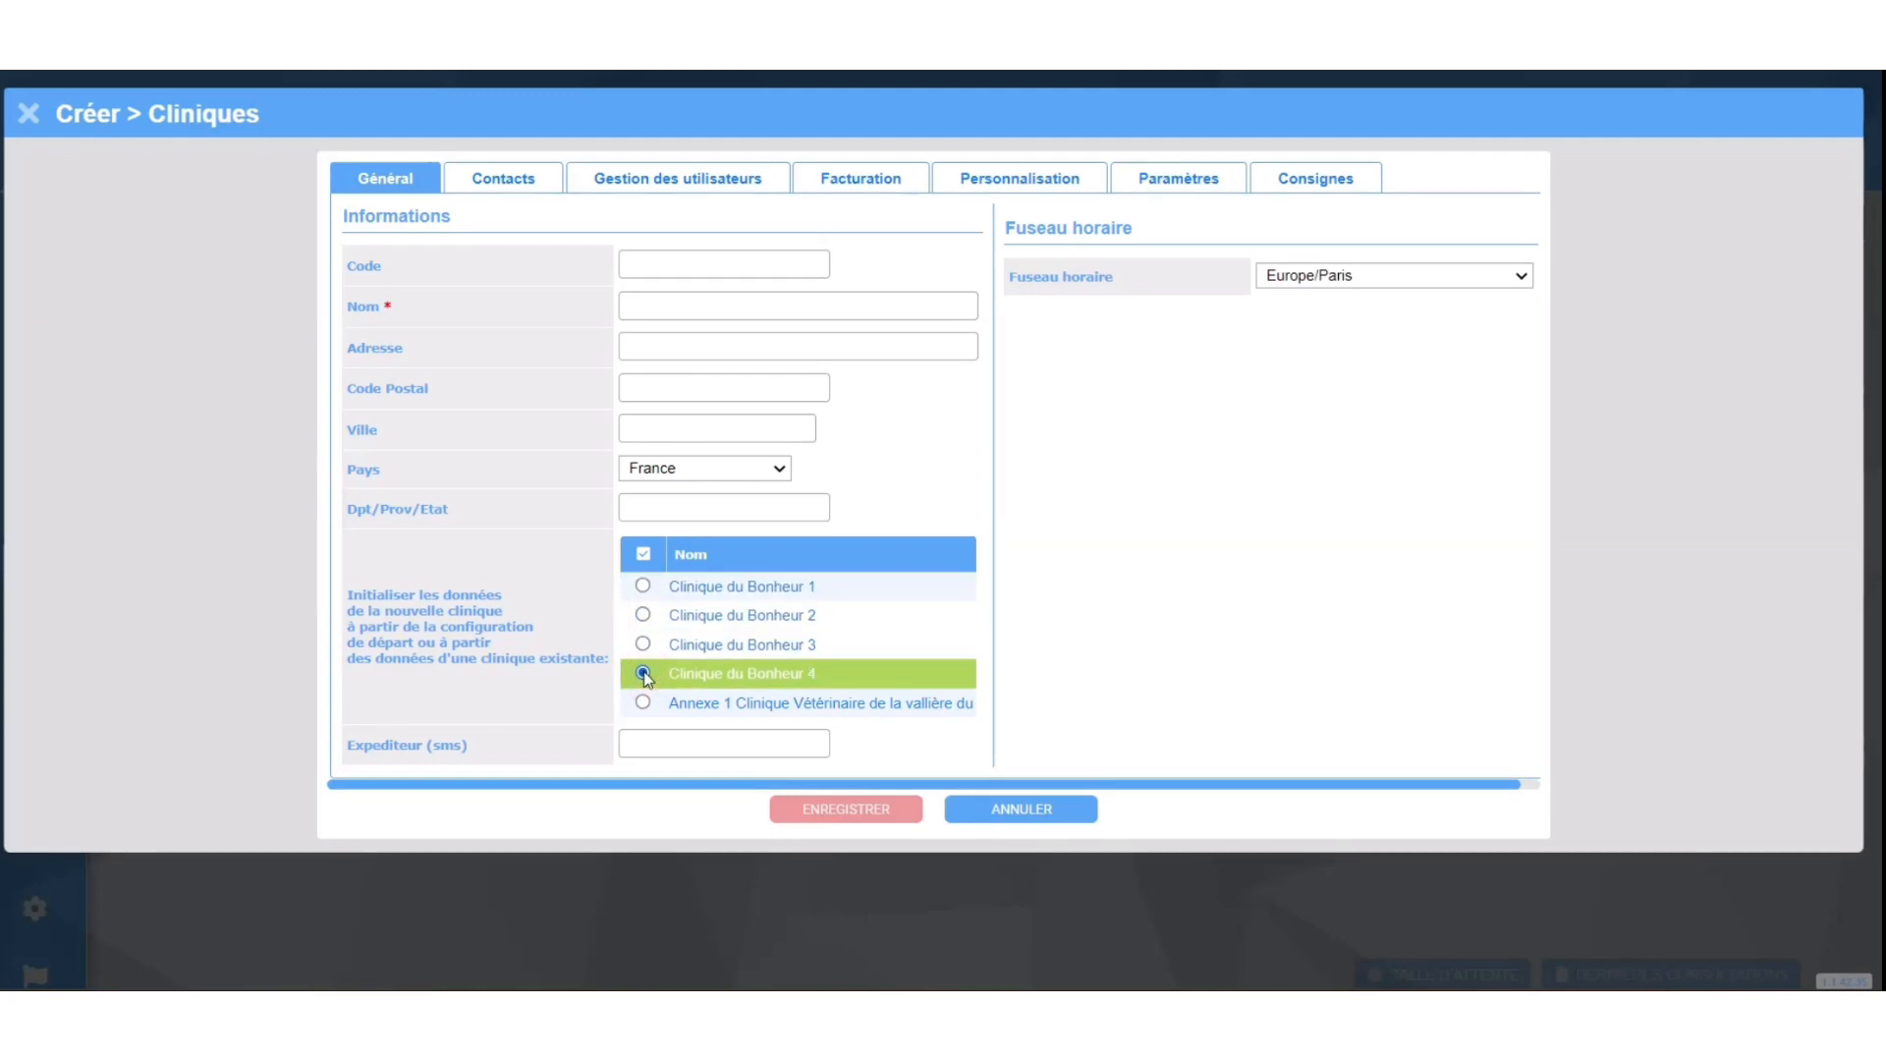
left_click(644, 673)
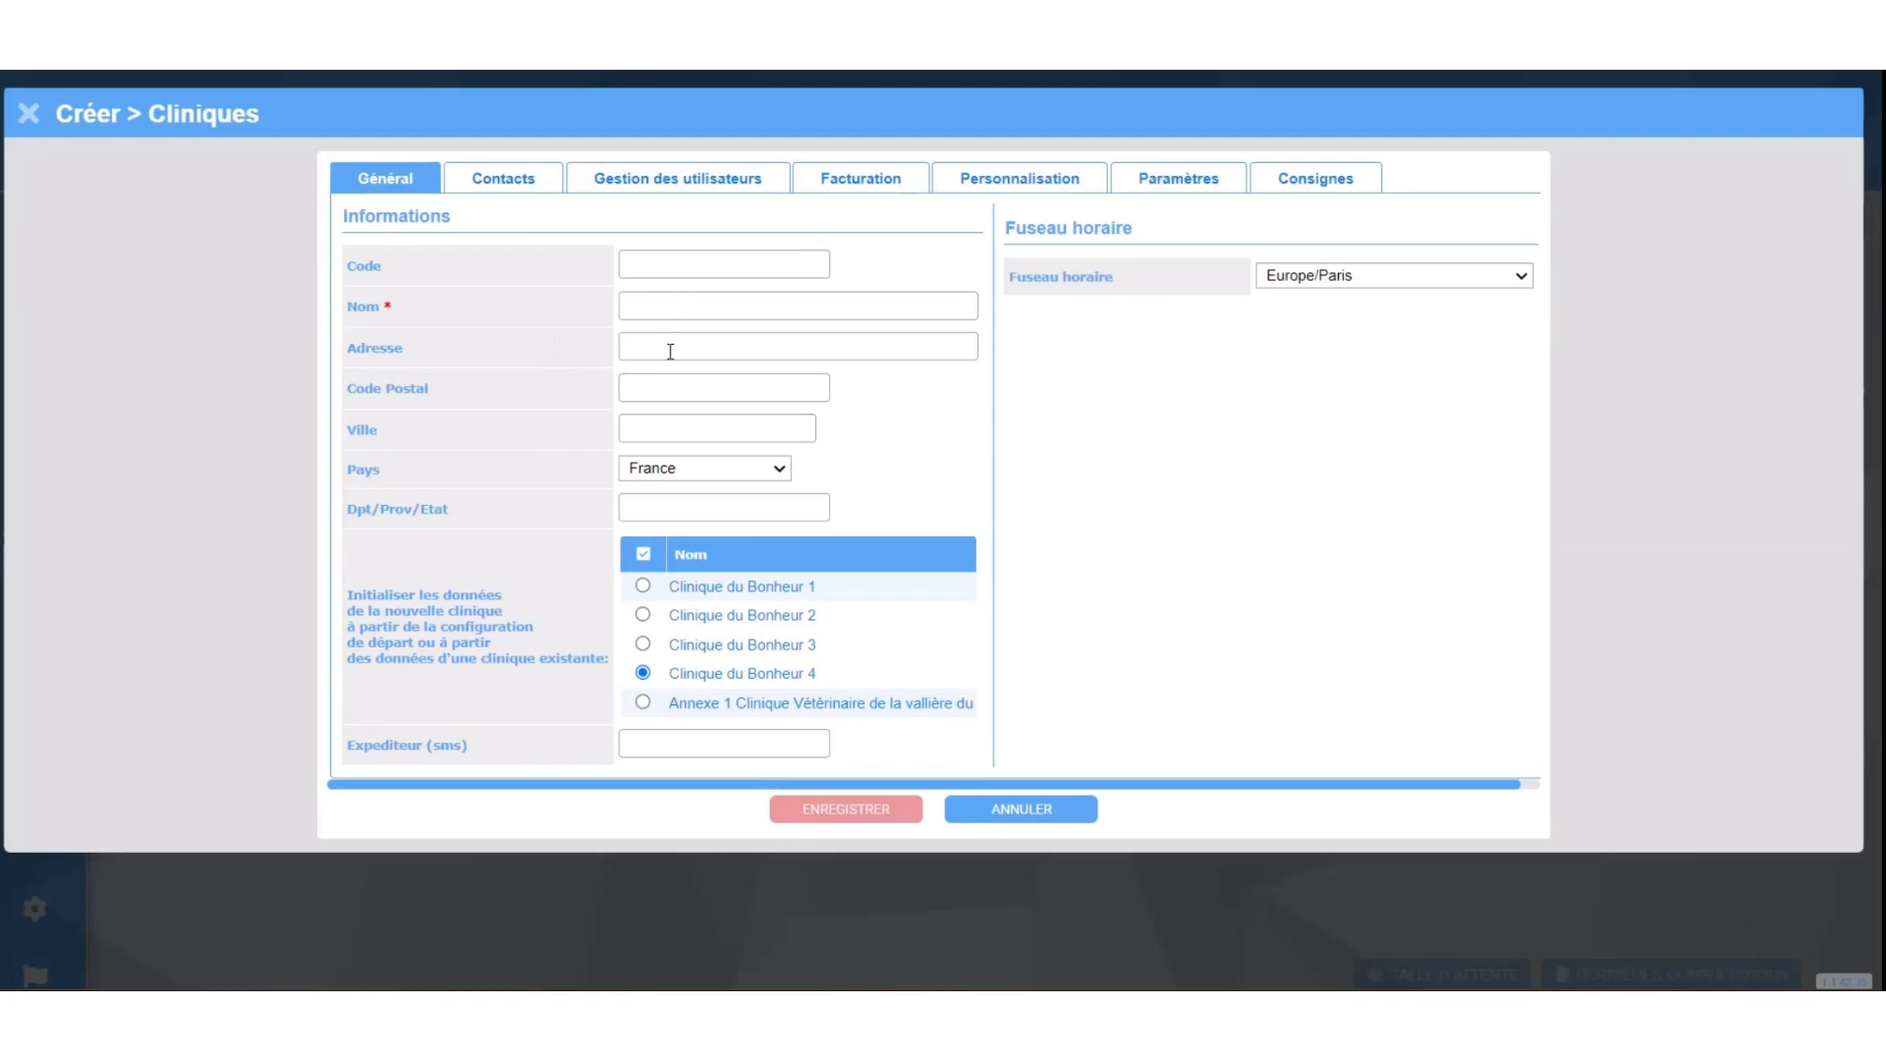
left_click(526, 181)
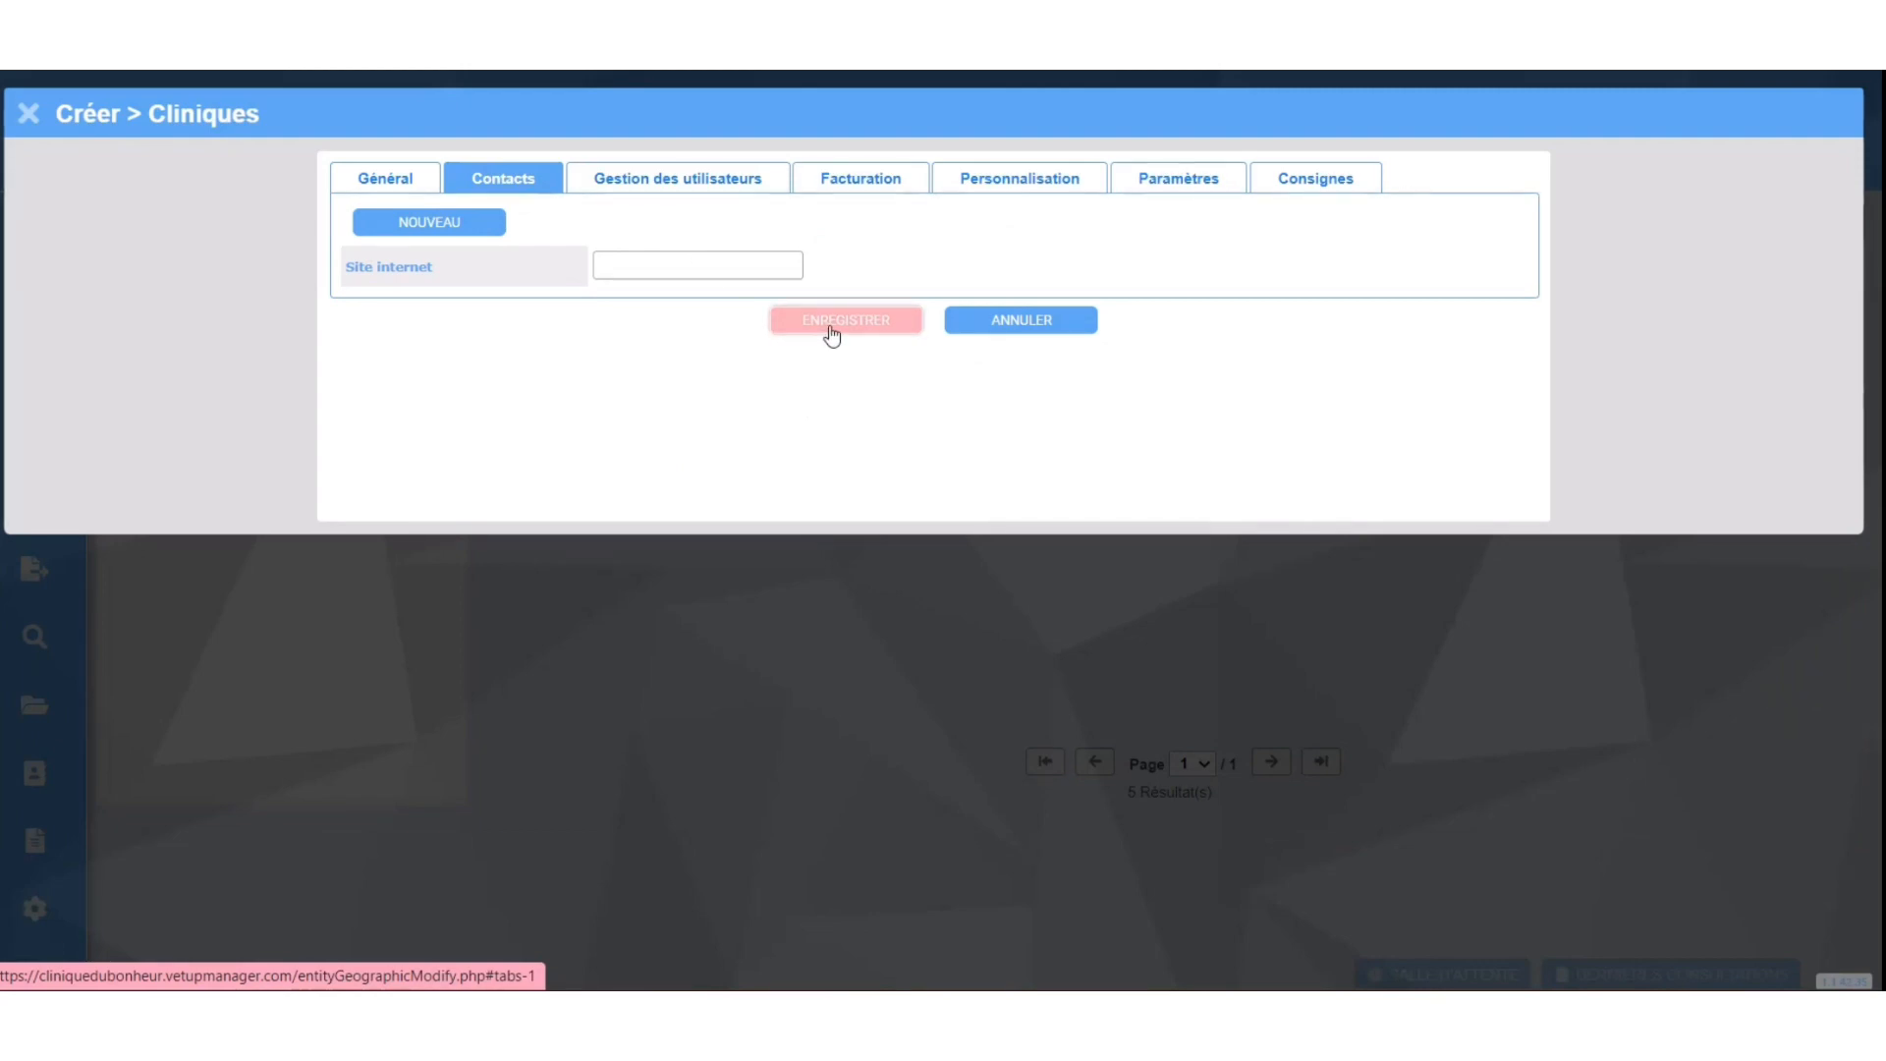
left_click(982, 321)
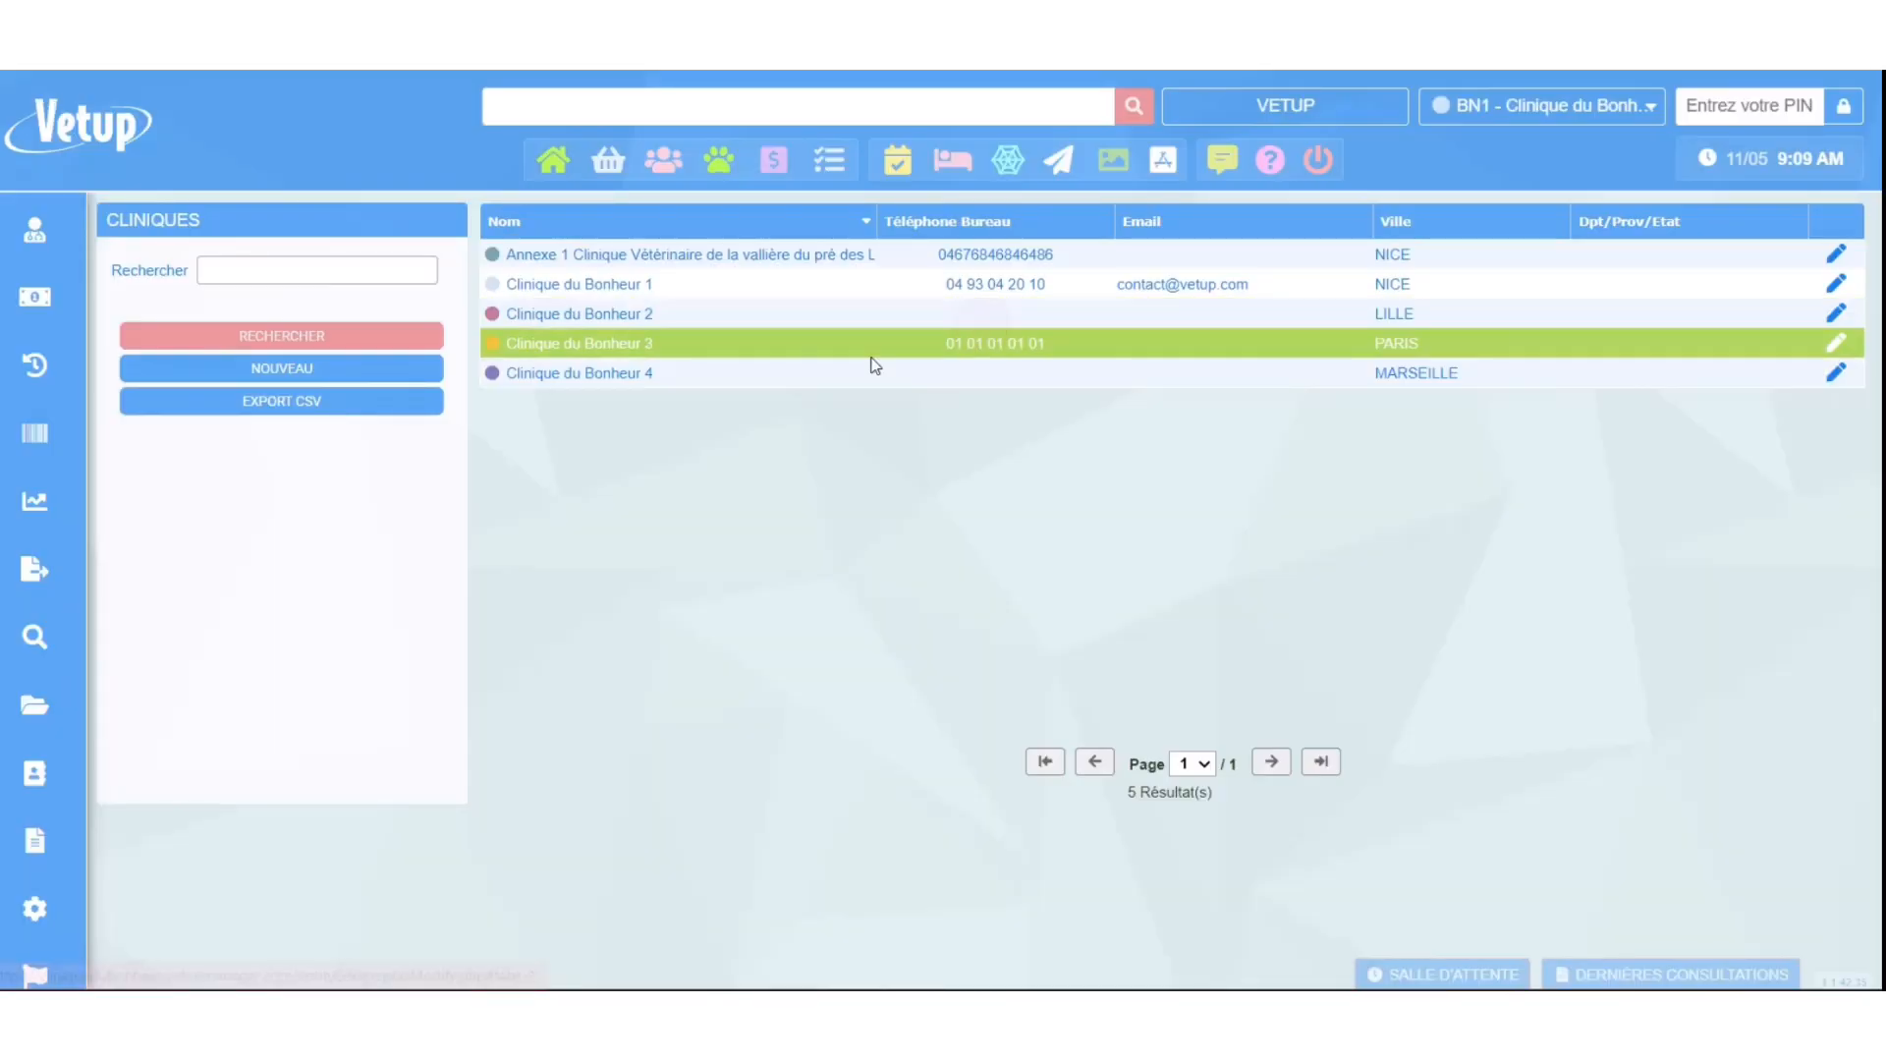
Open the billing details list (Coordonnées facturation), start a new billing entity and close its form again.
mouse_move(81, 836)
scroll(88, 815, "down", 5)
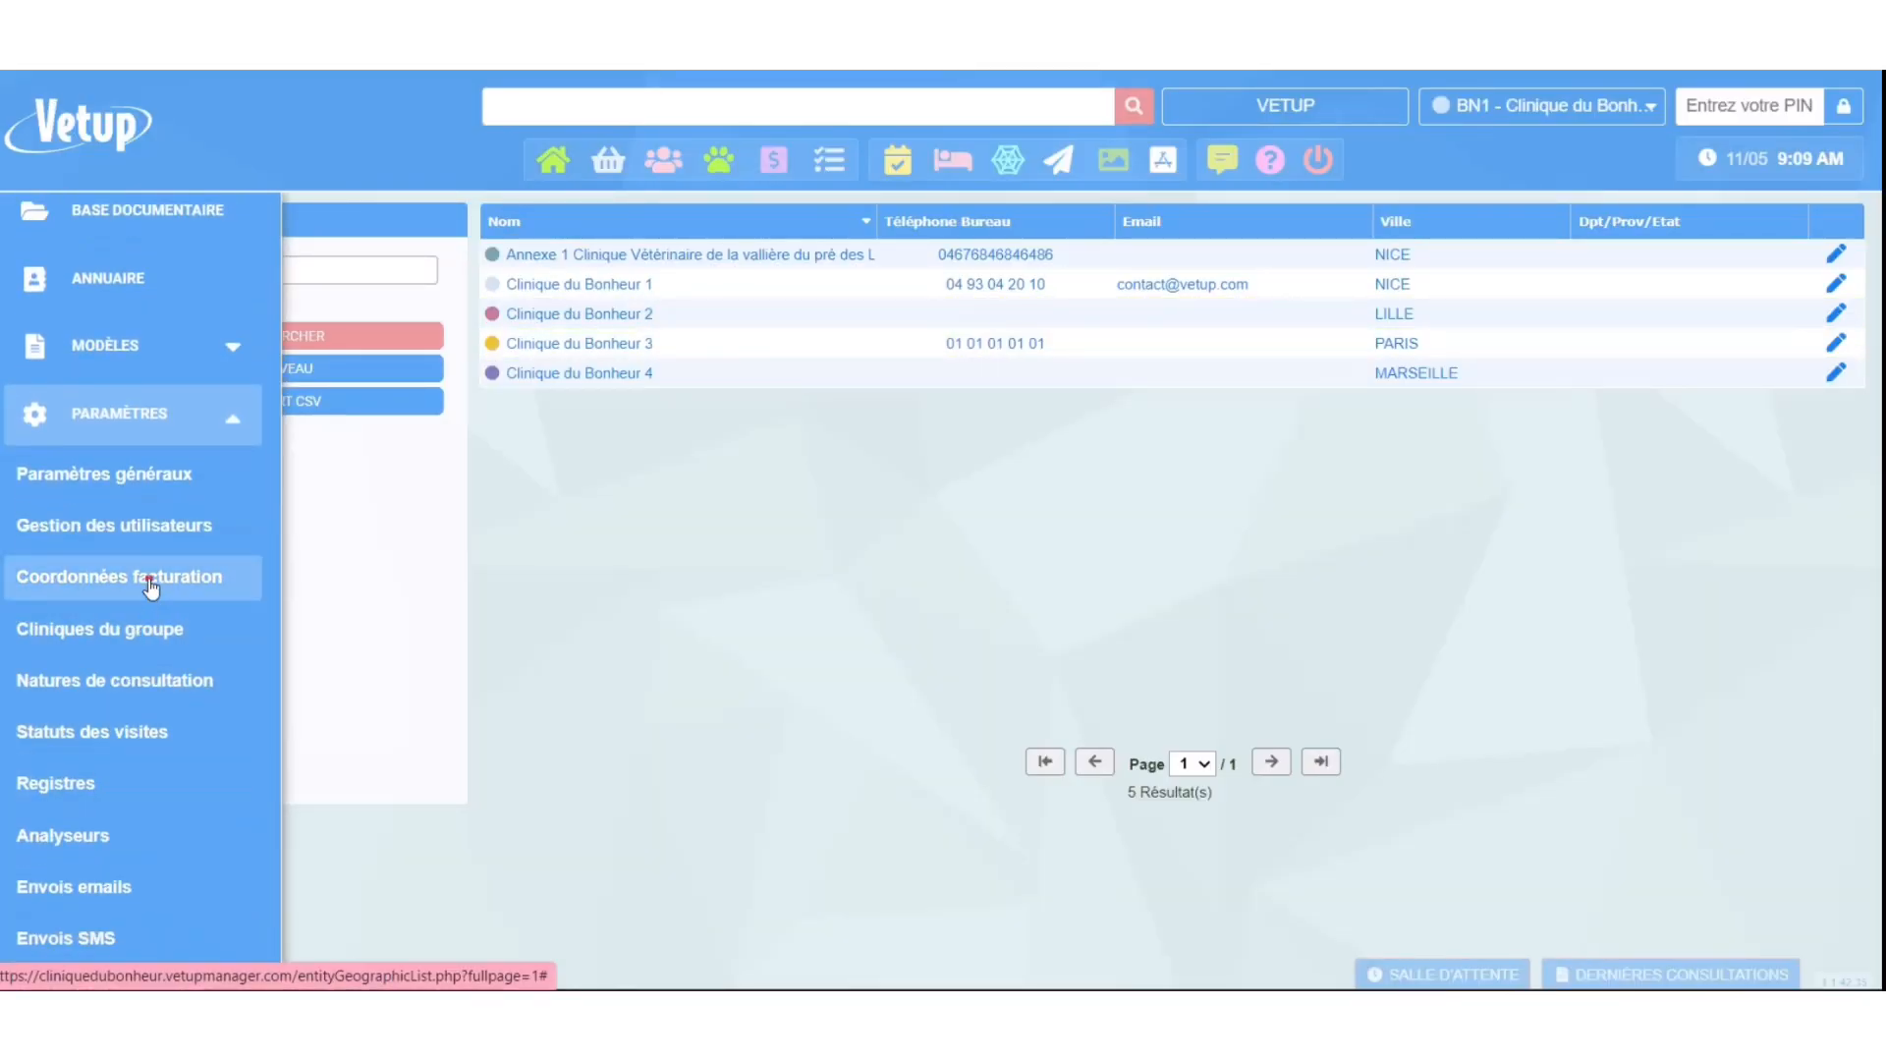
left_click(148, 577)
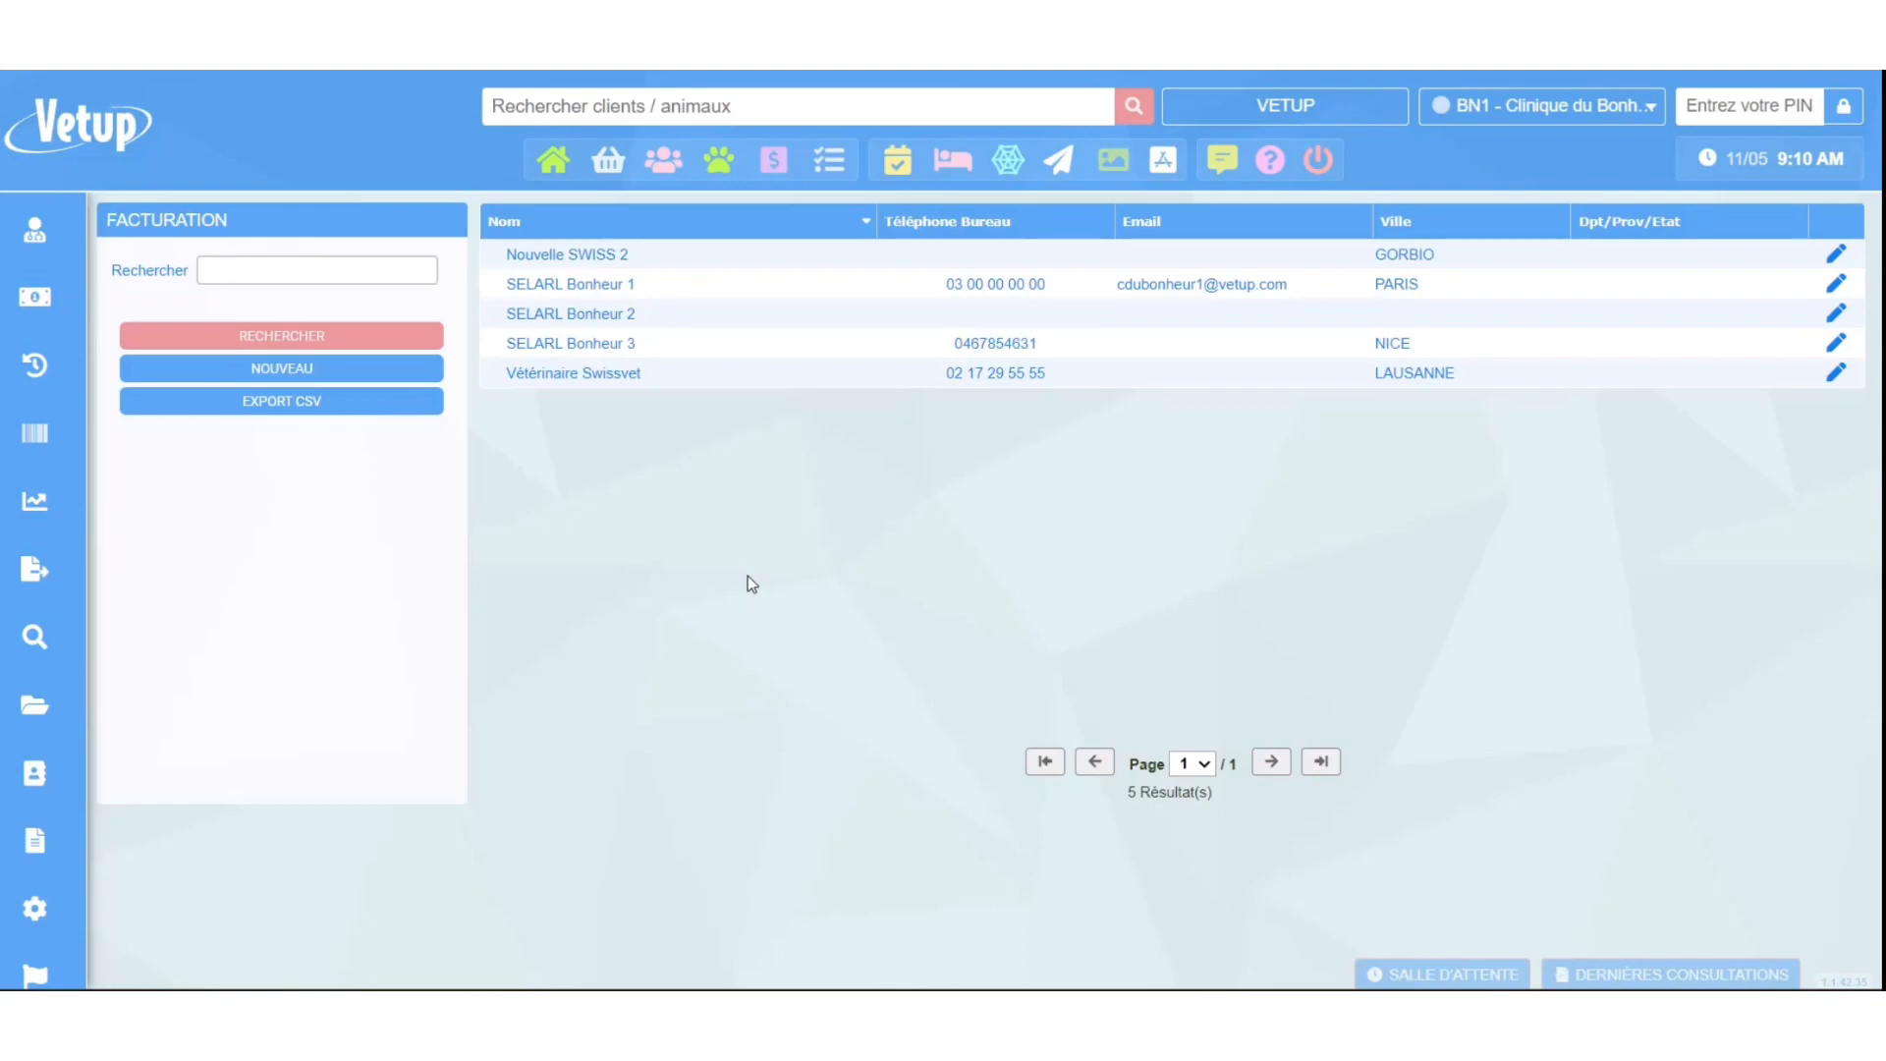
left_click(308, 373)
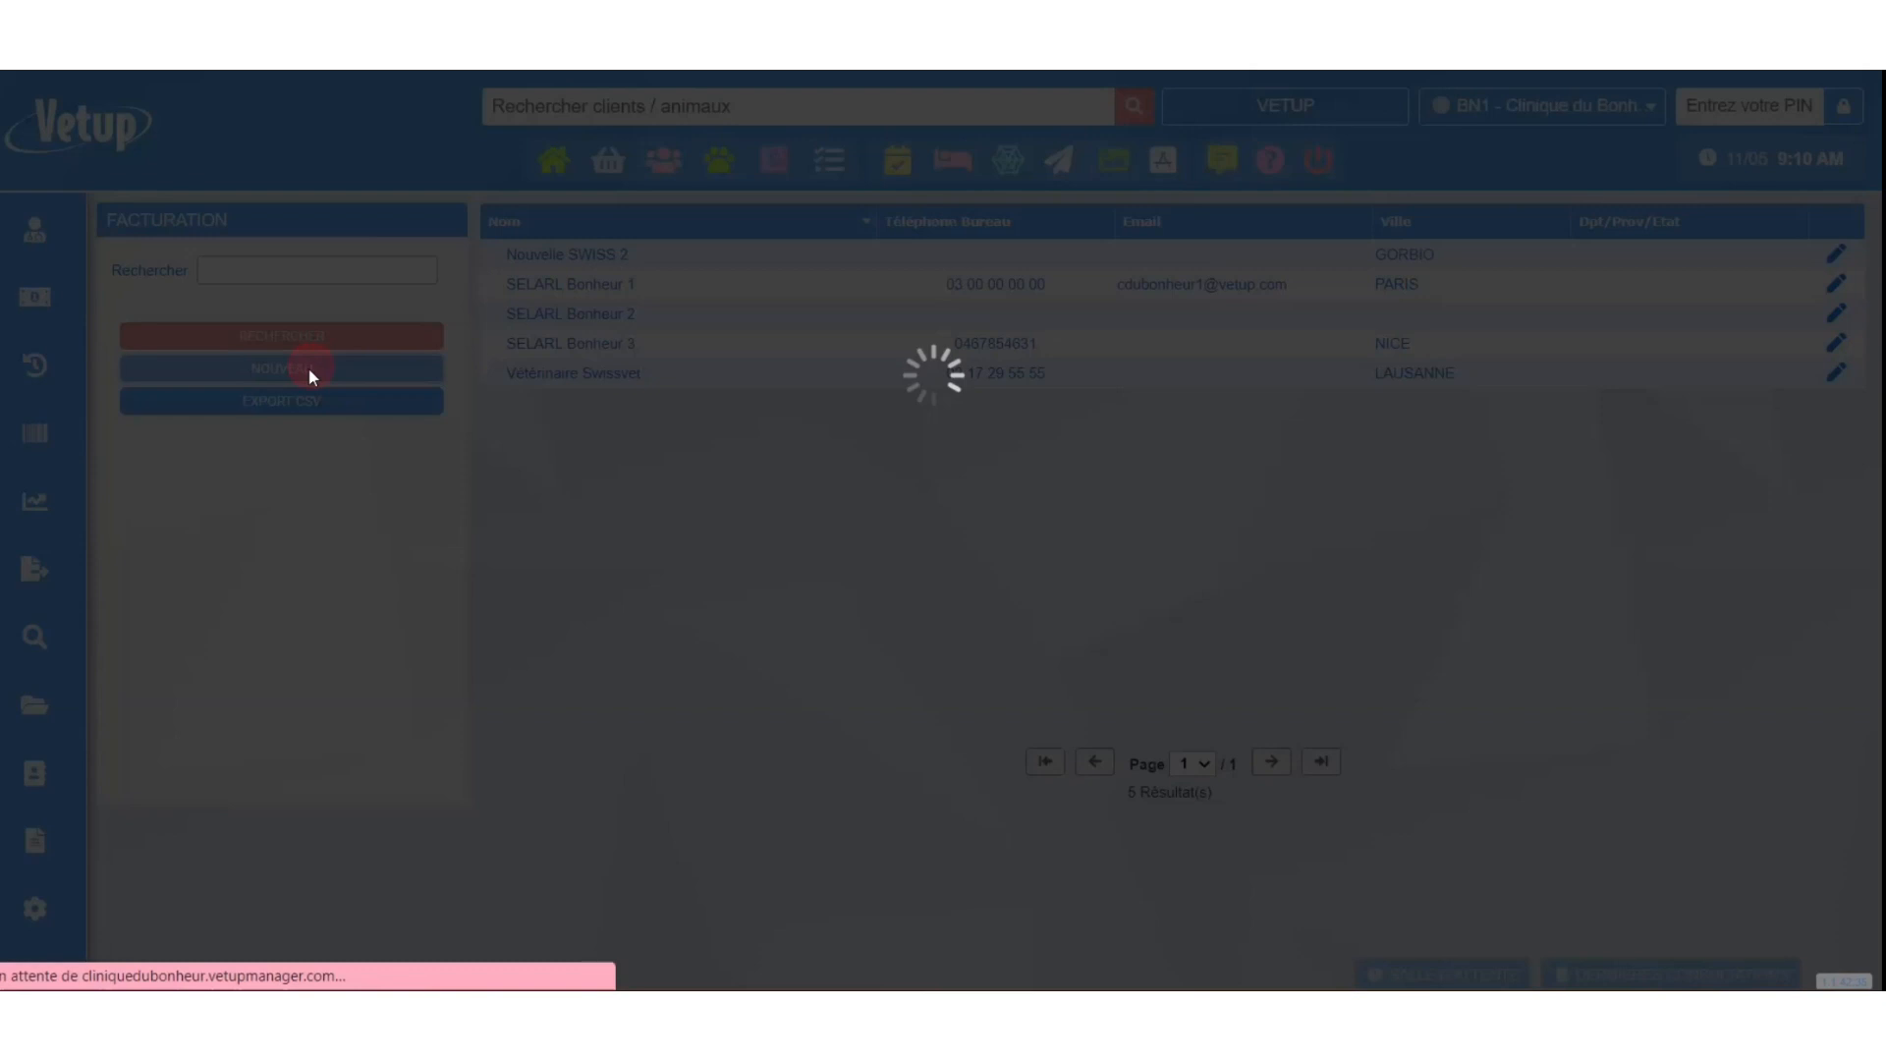
left_click(42, 116)
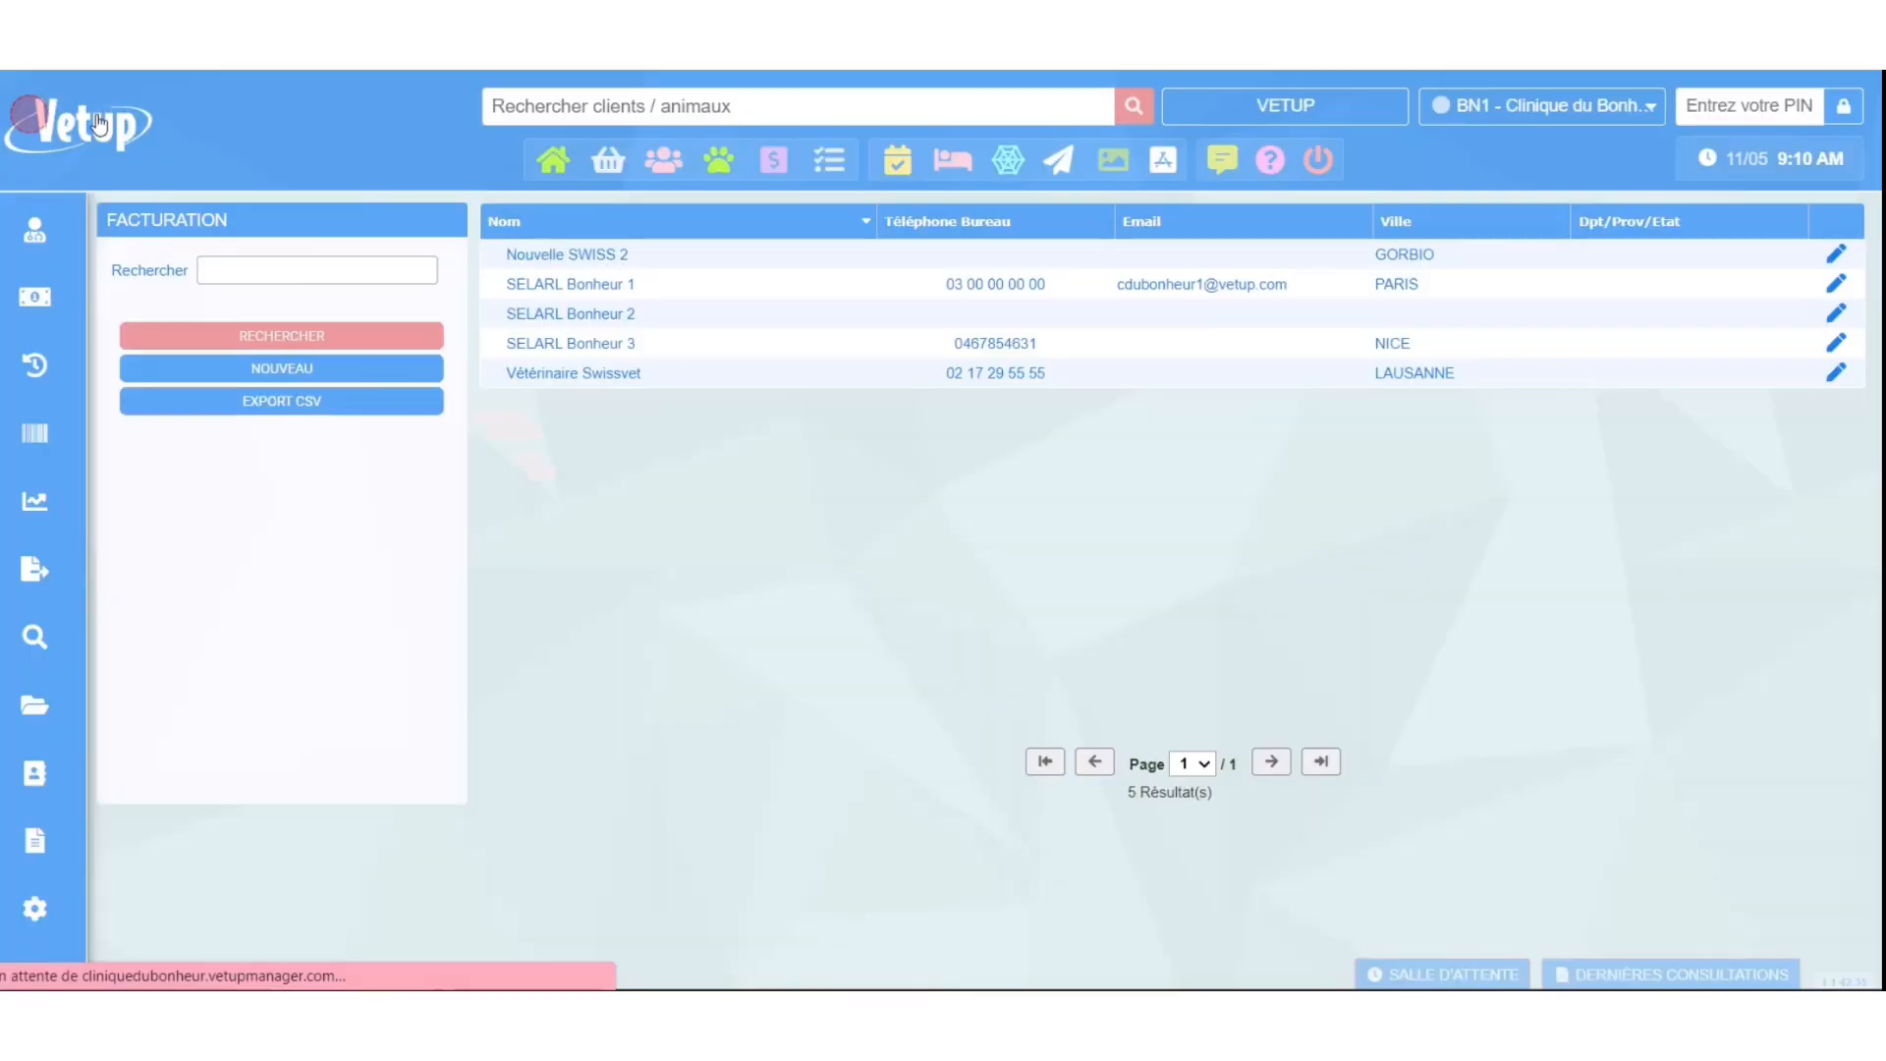
Open the SELARL Bonheur 1 billing record and examine its name and address fields.
left_click(1837, 289)
left_click_drag(767, 306, 566, 313)
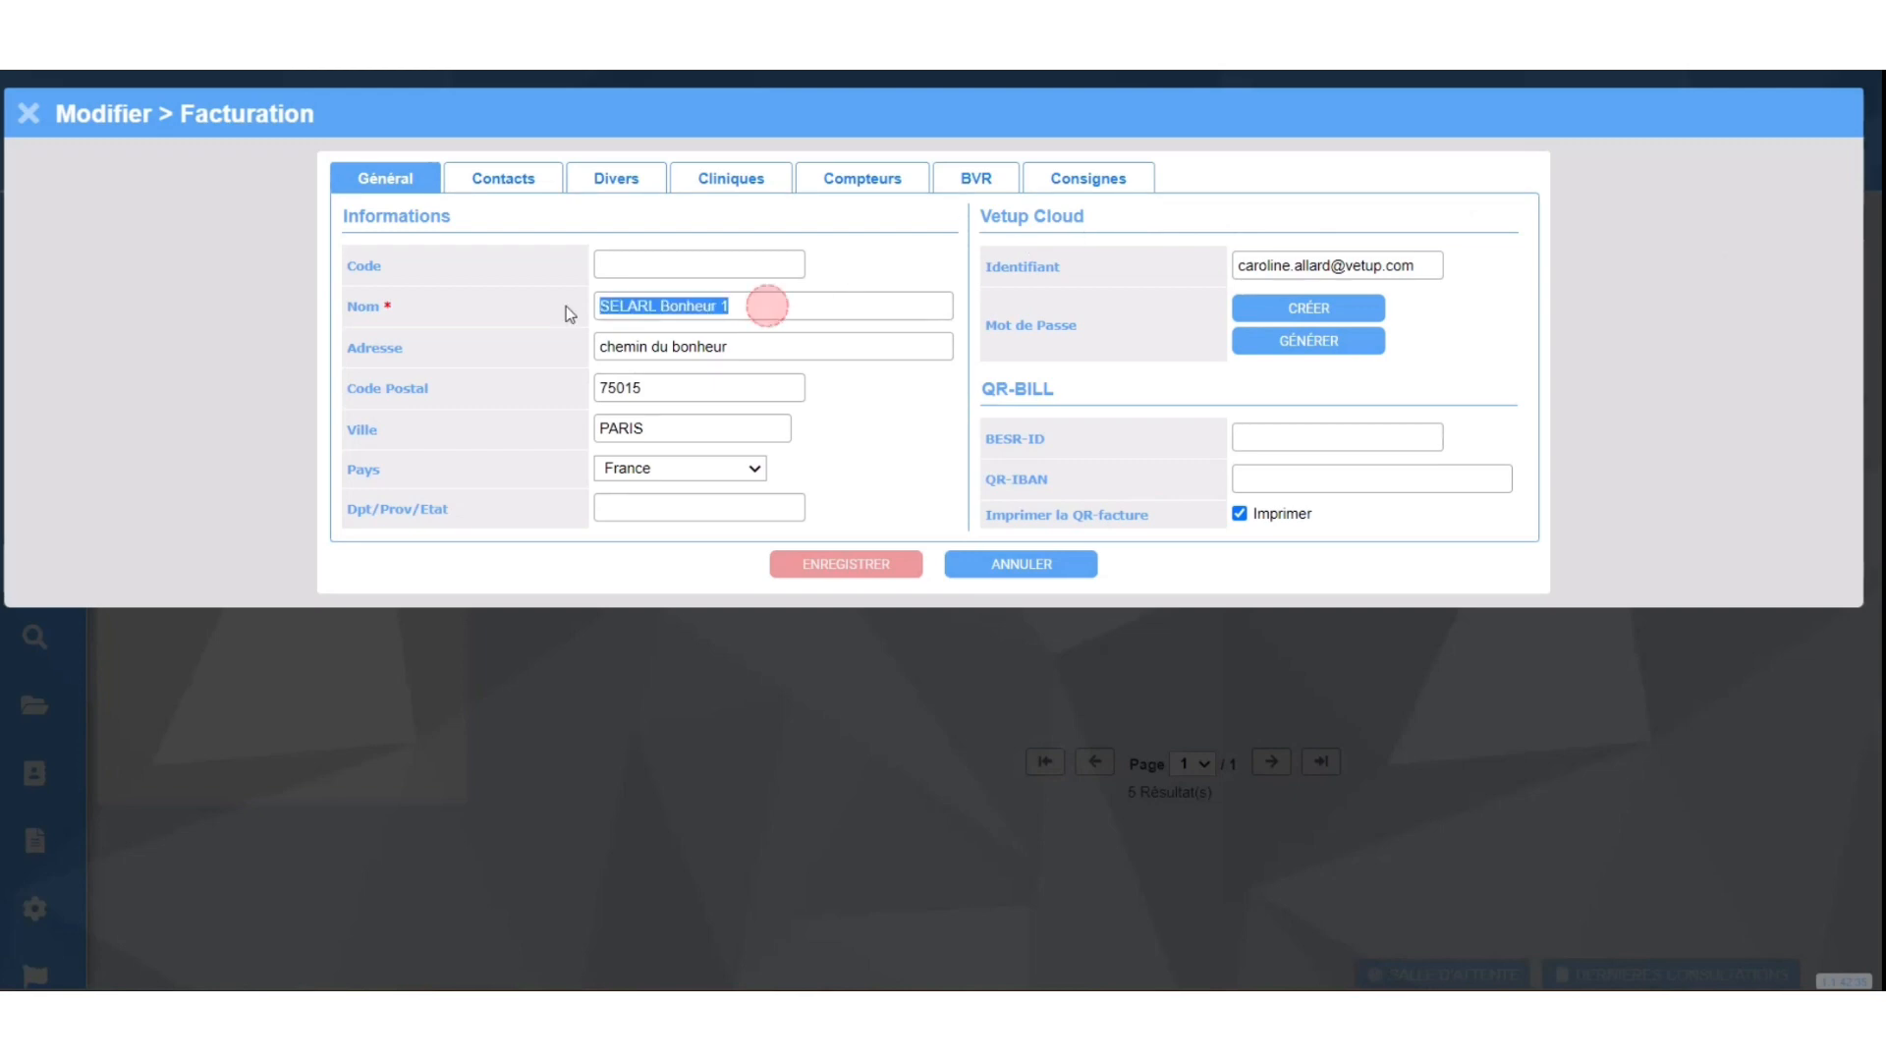
left_click_drag(762, 346, 510, 346)
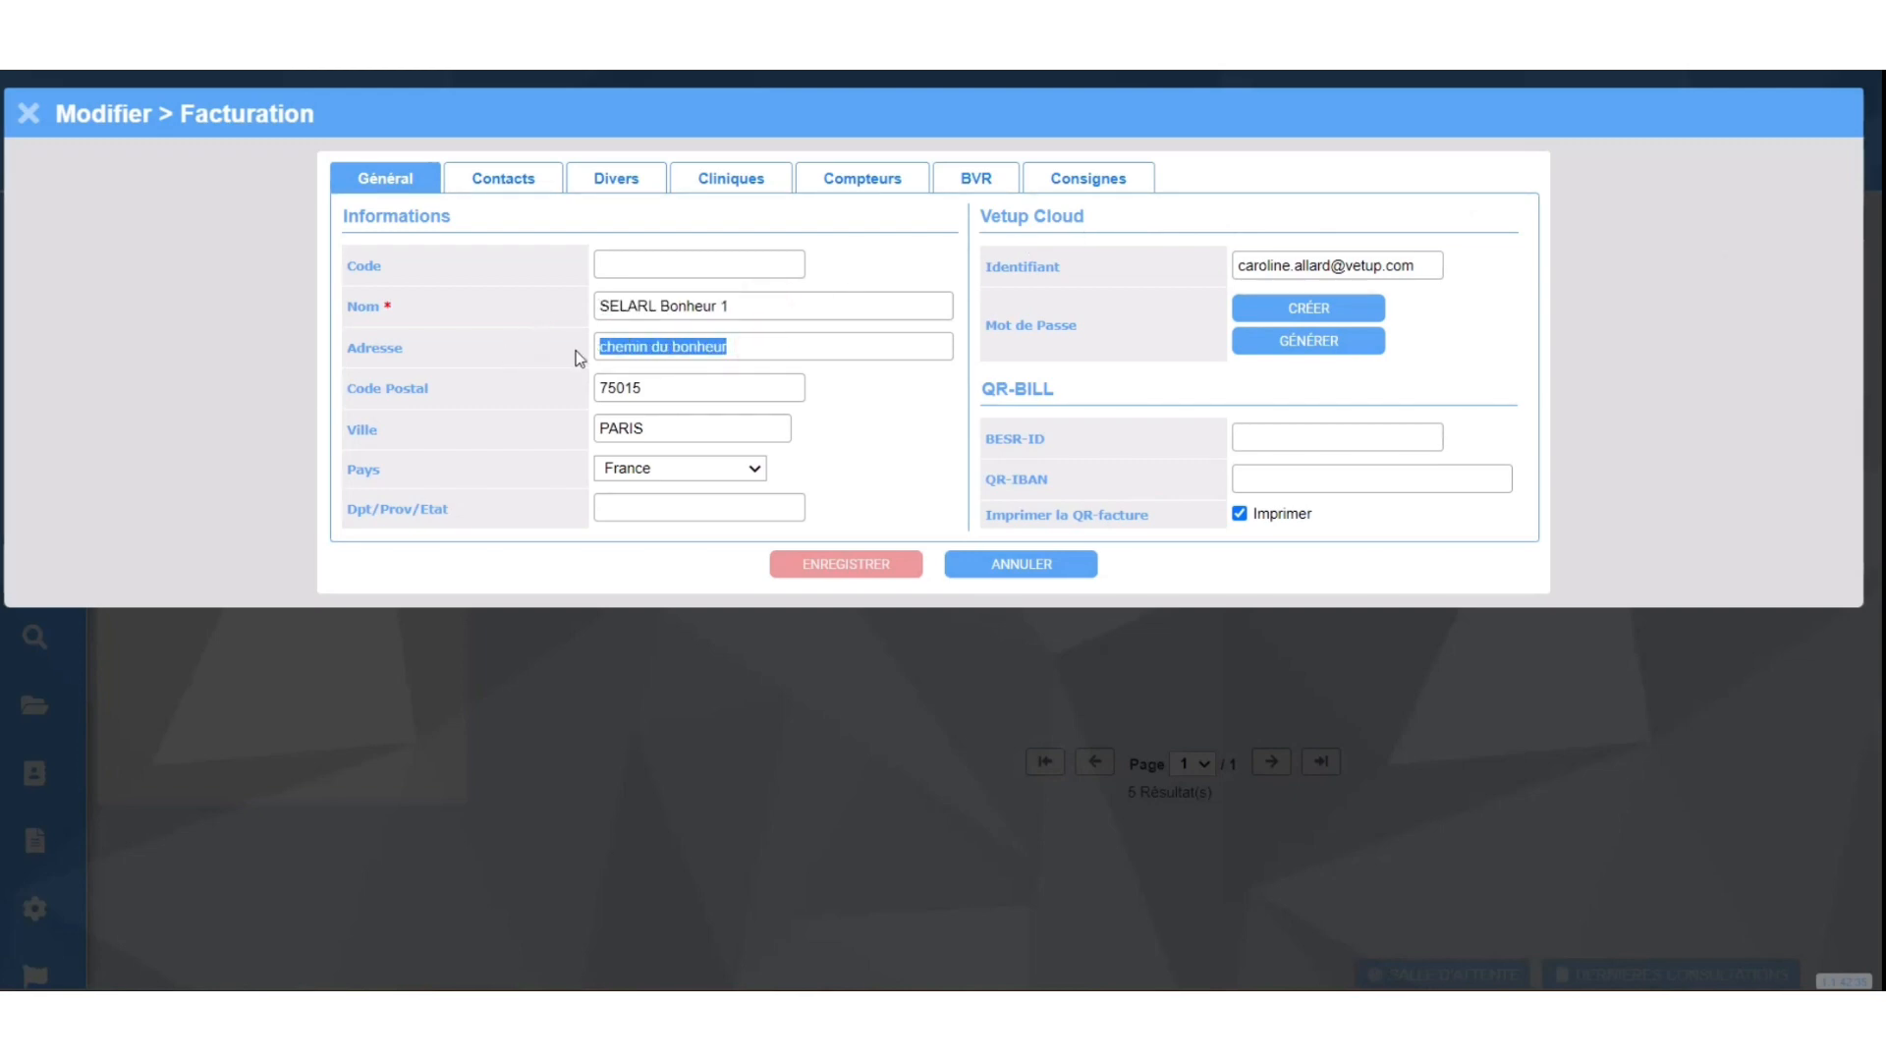
left_click(840, 403)
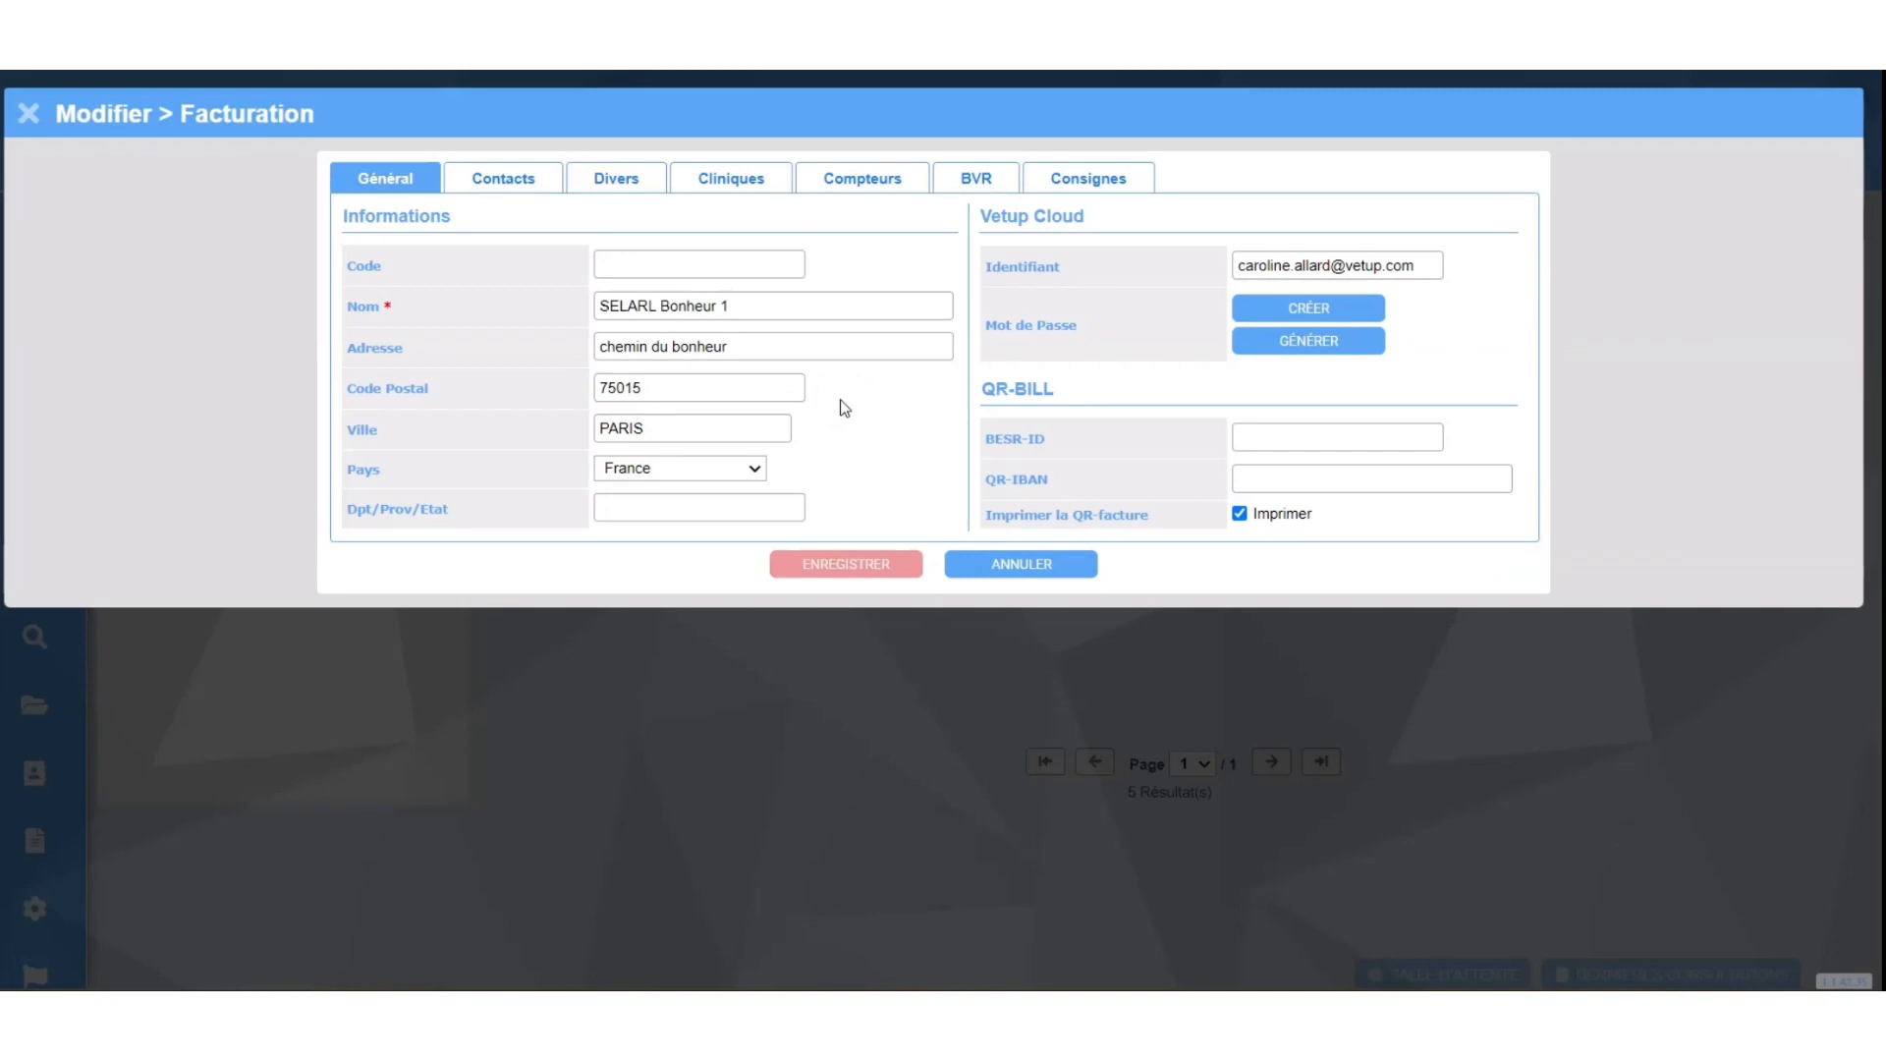
Examine SELARL Bonheur 1's contacts, its linked clinics and the list of clinics that can be attached.
left_click(523, 178)
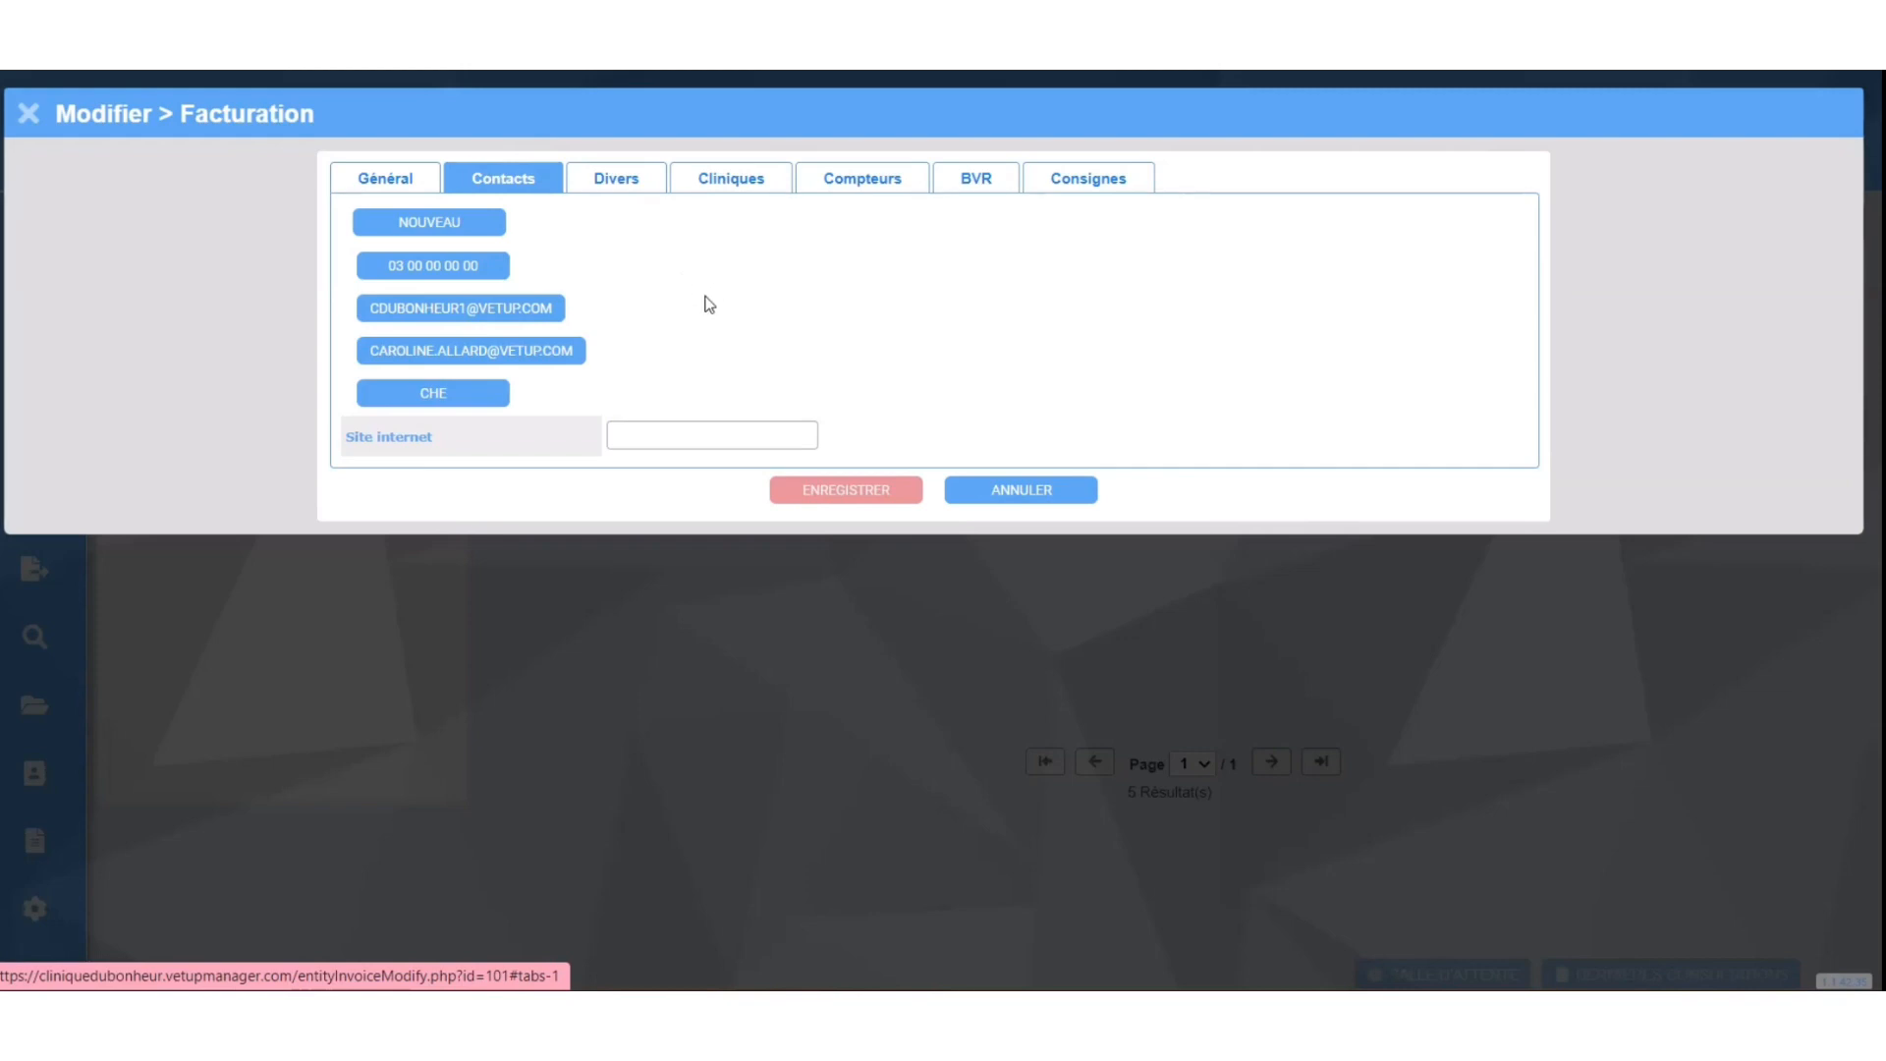
left_click(733, 179)
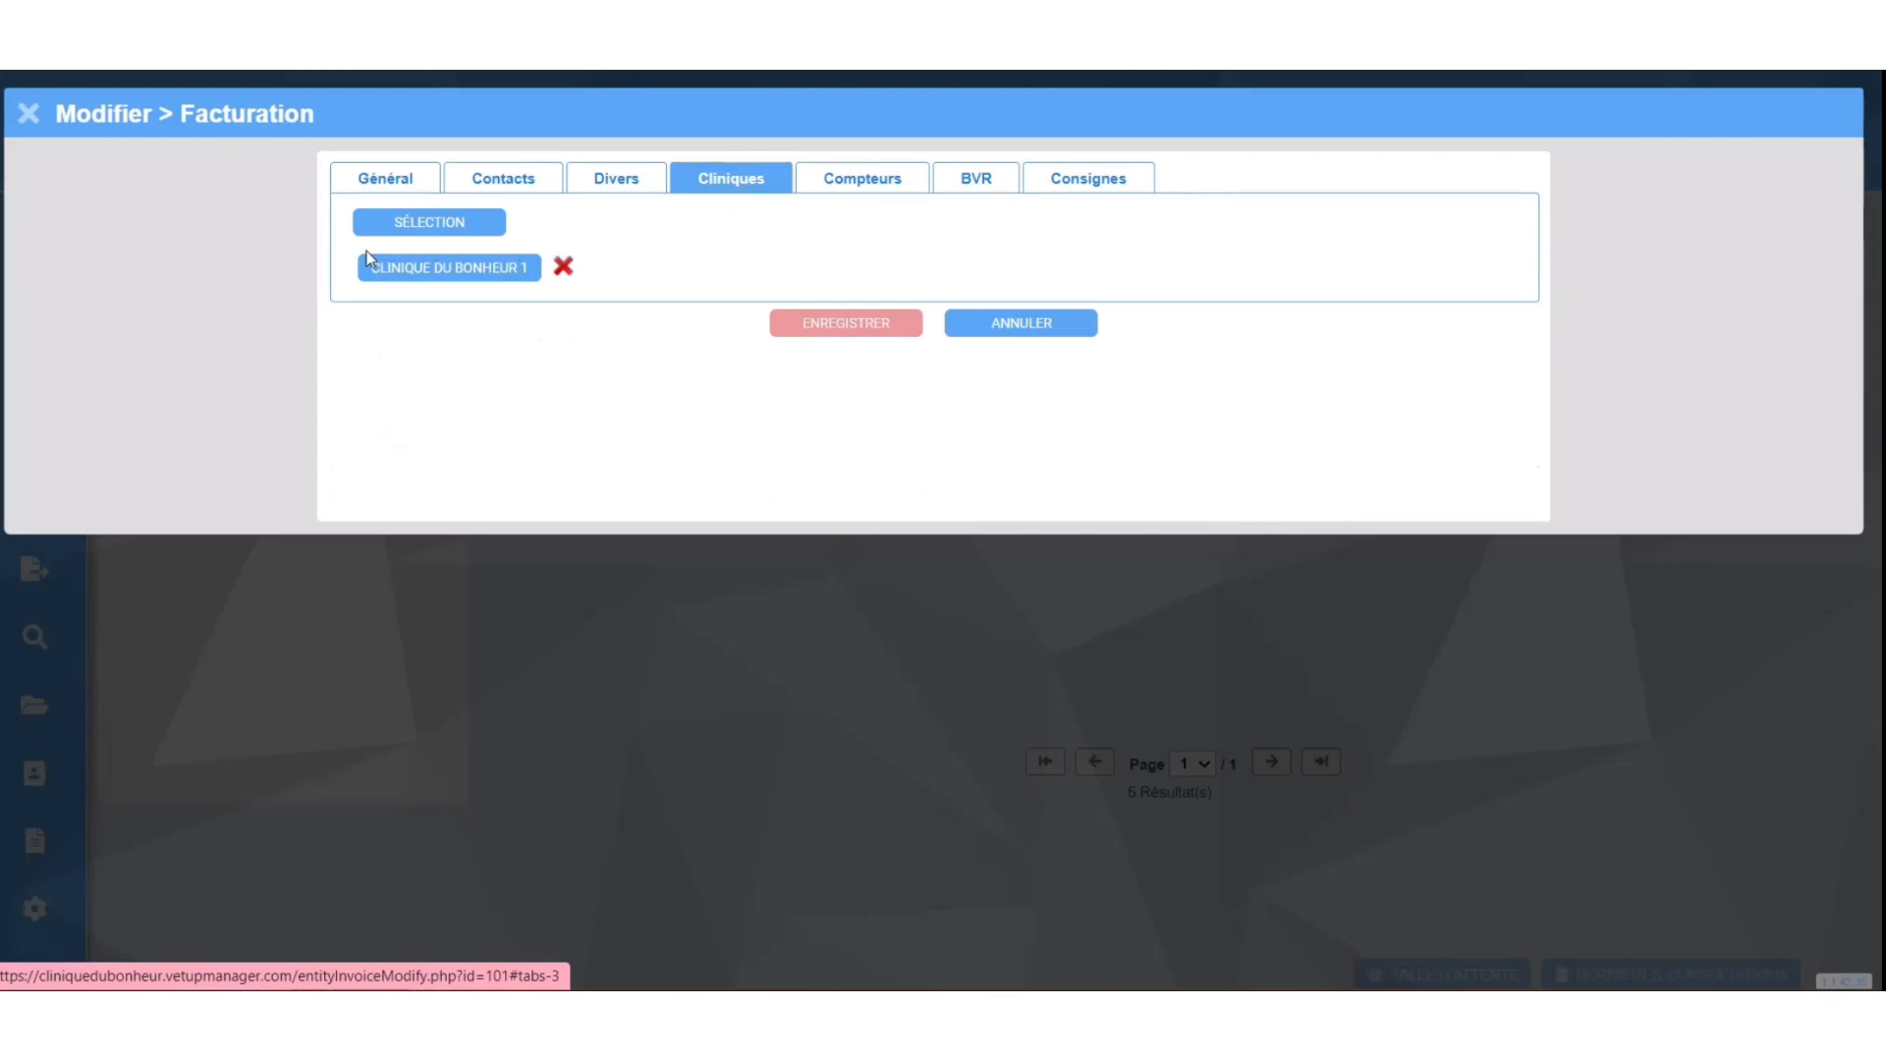
left_click(447, 222)
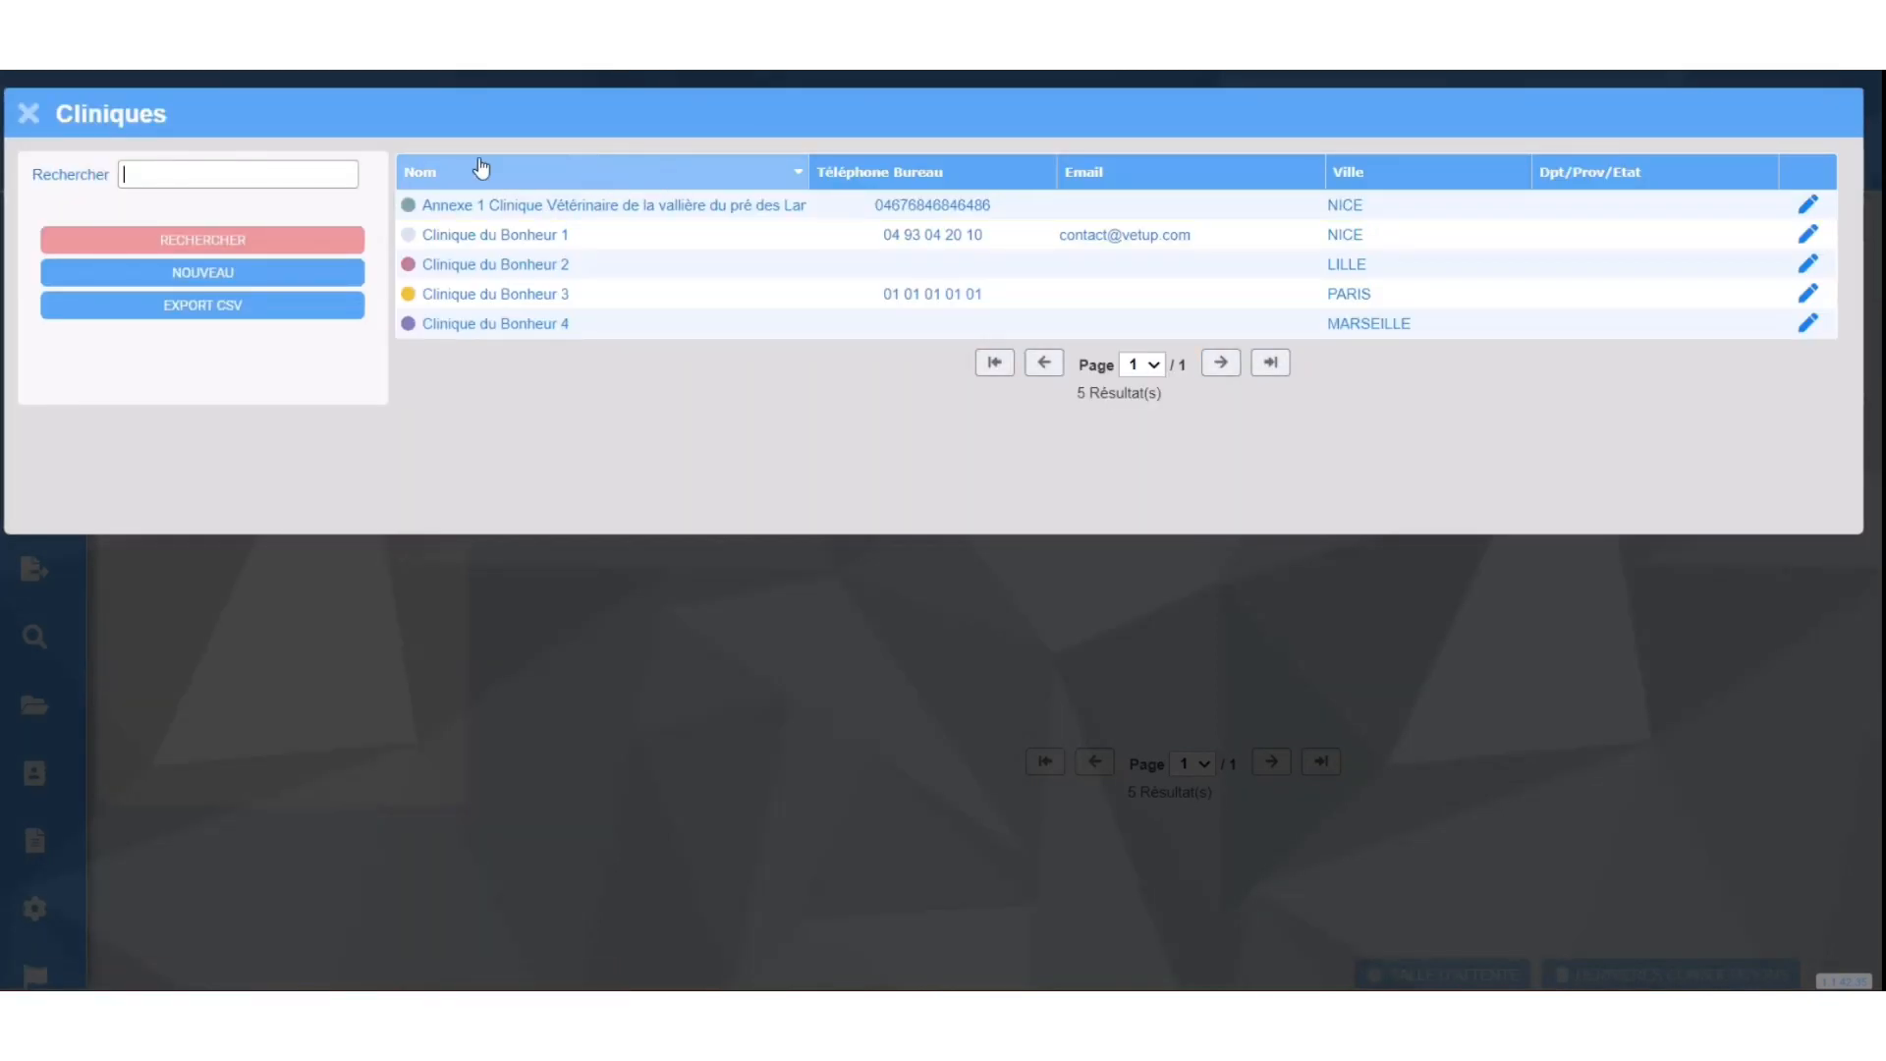
left_click(29, 113)
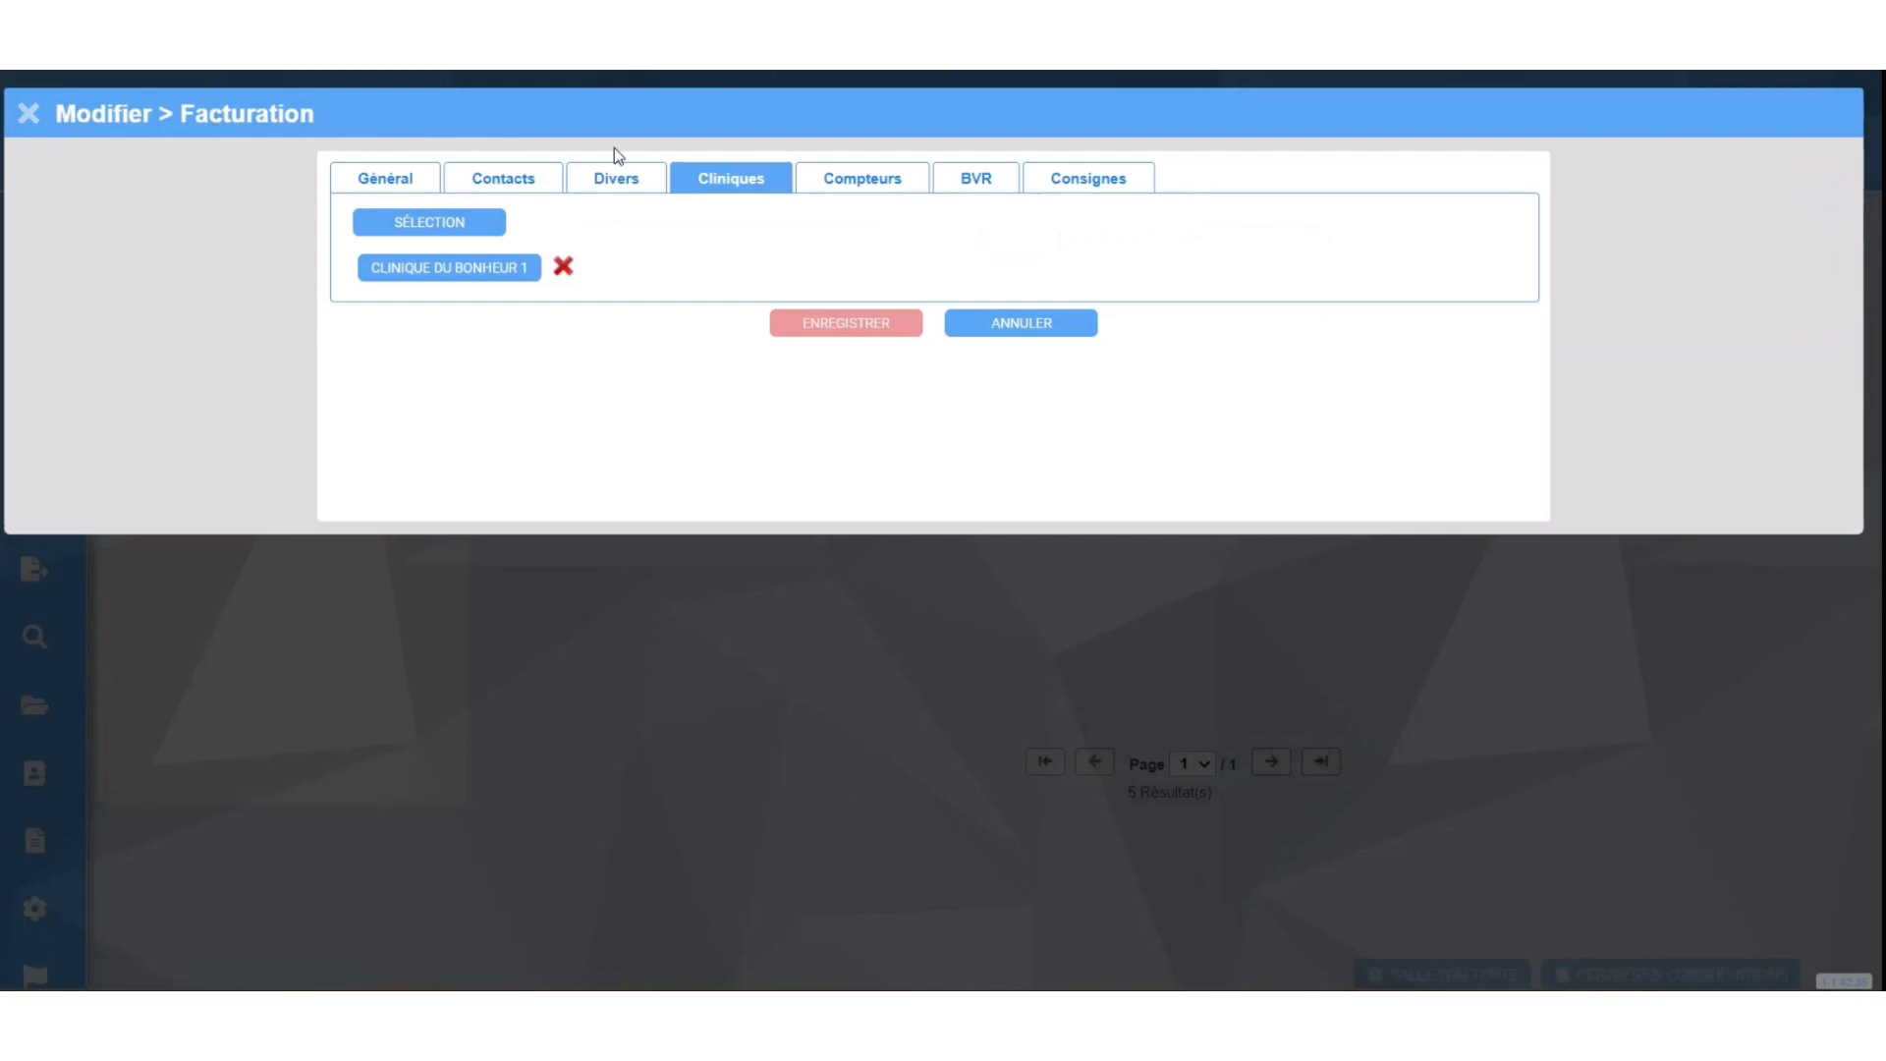
Examine SELARL Bonheur 1's quote, invoice and credit note counter masks and its BVR settings, and close without saving.
left_click(848, 191)
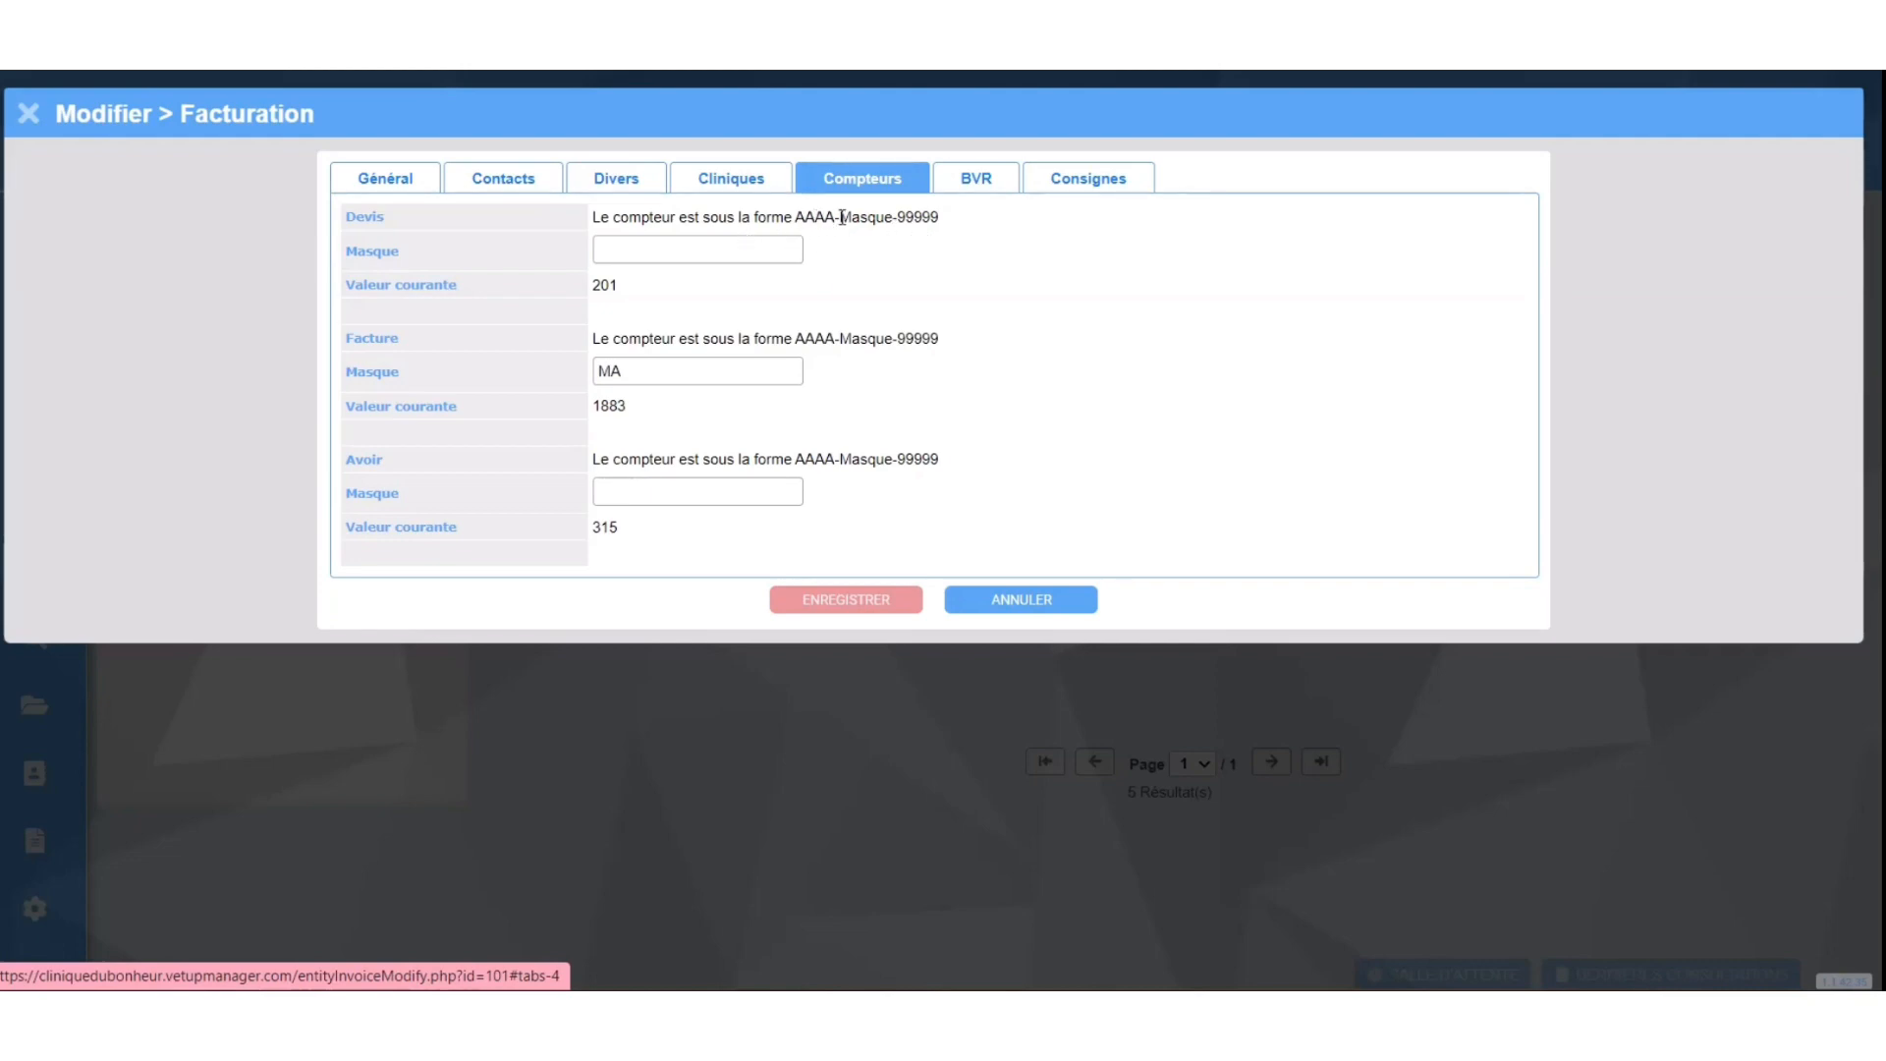
left_click(841, 218)
left_click_drag(841, 217, 894, 217)
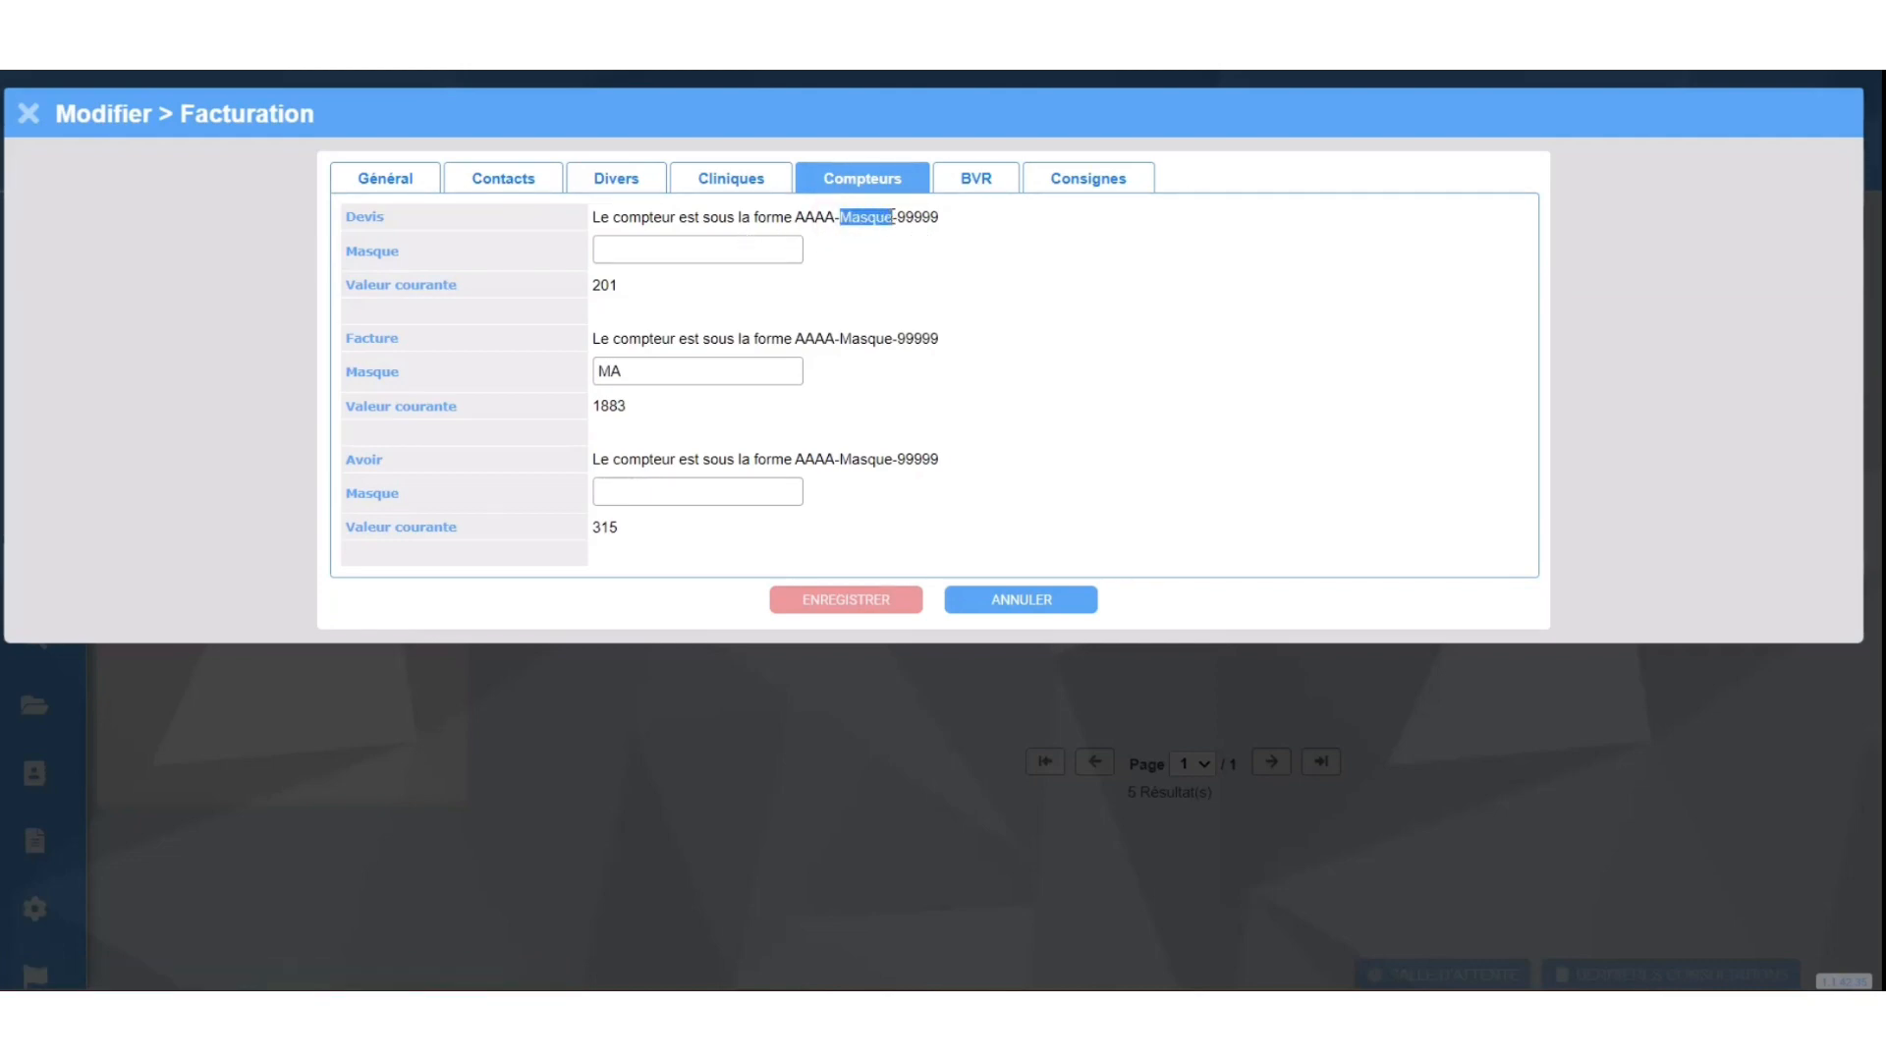
left_click(856, 234)
left_click(975, 181)
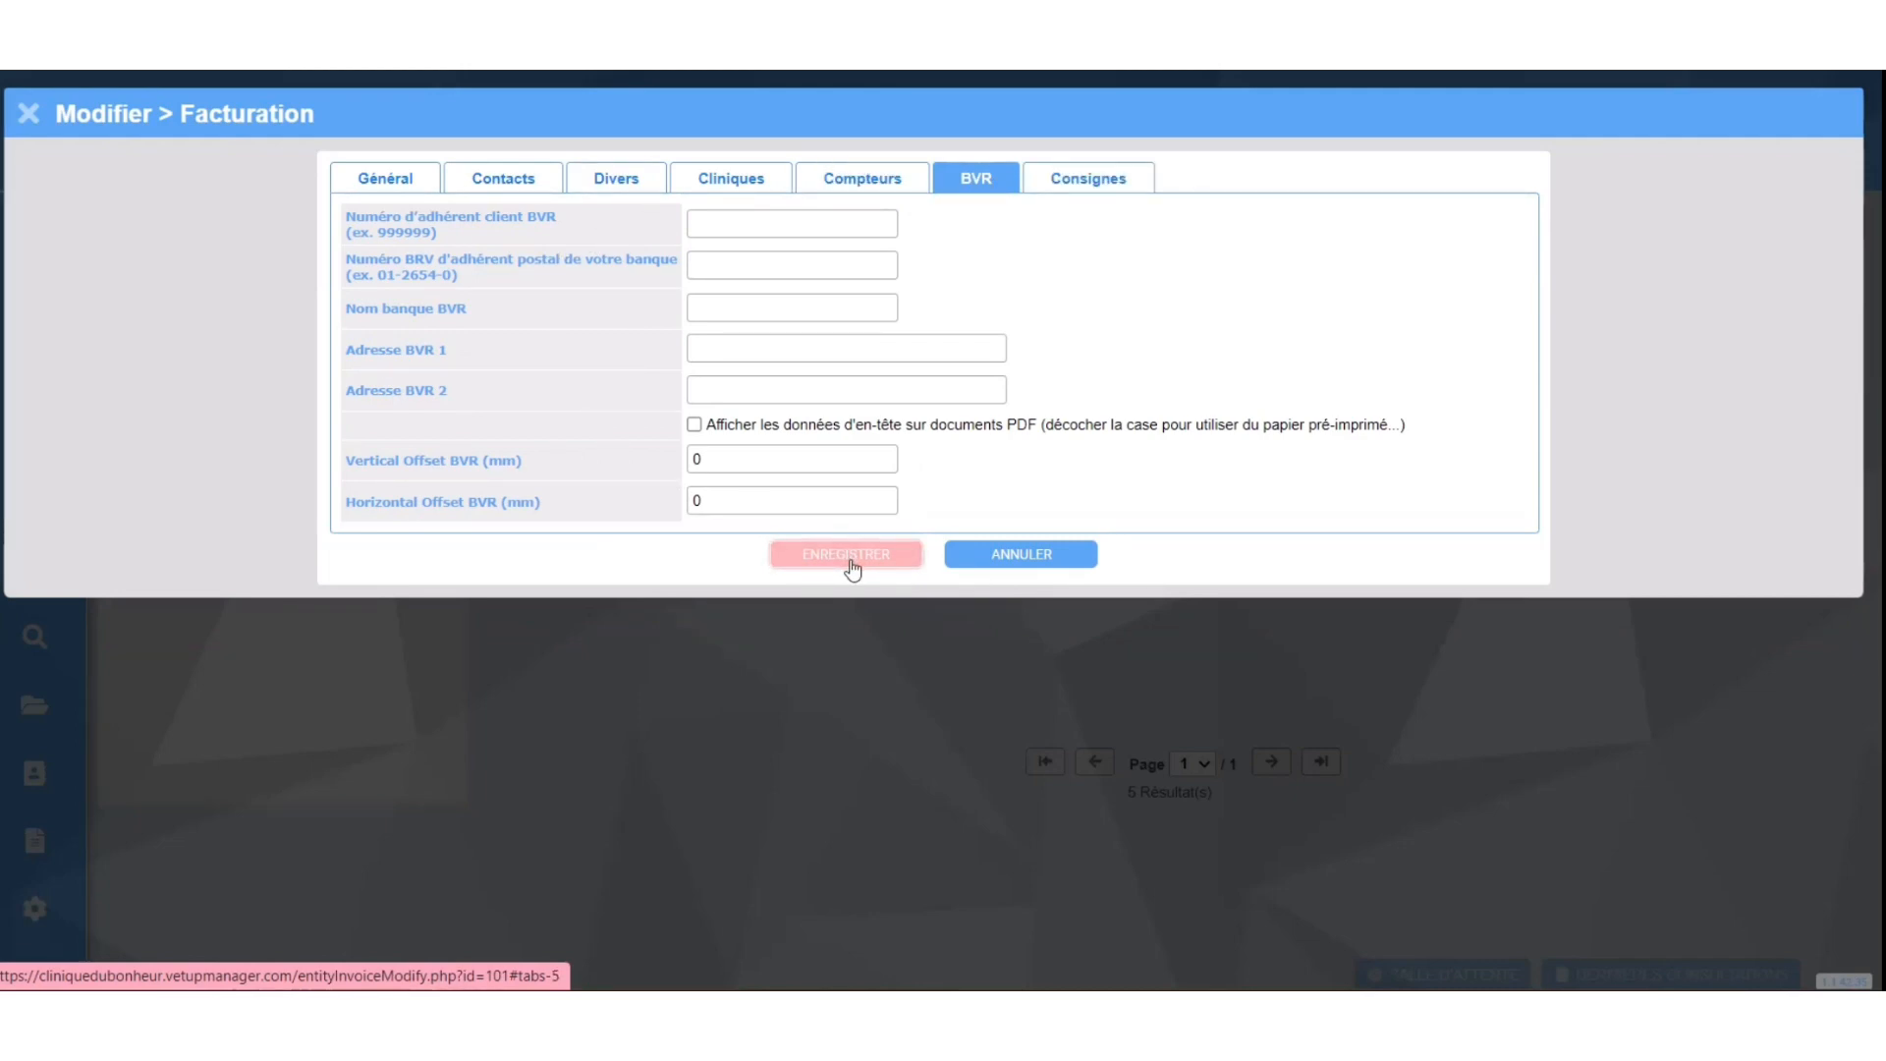
left_click(977, 556)
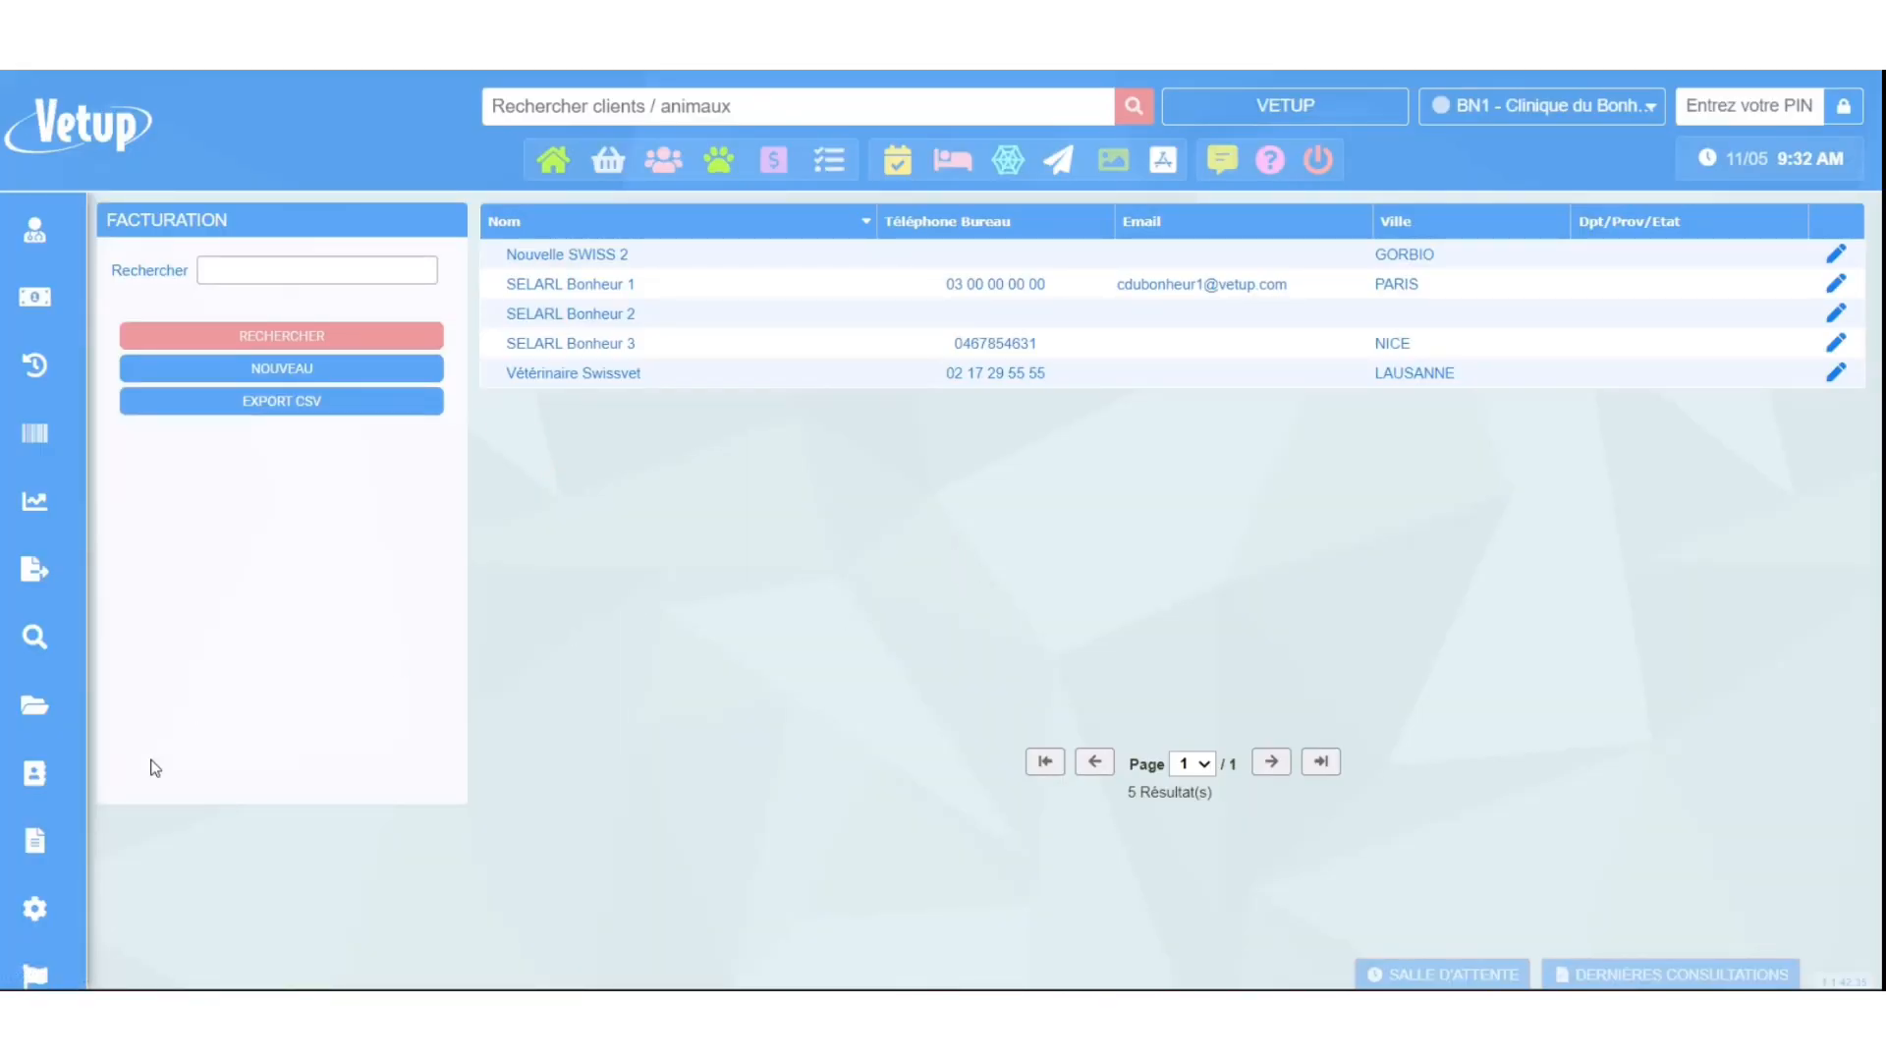
Open the user management list (Gestion des utilisateurs).
left_click(54, 909)
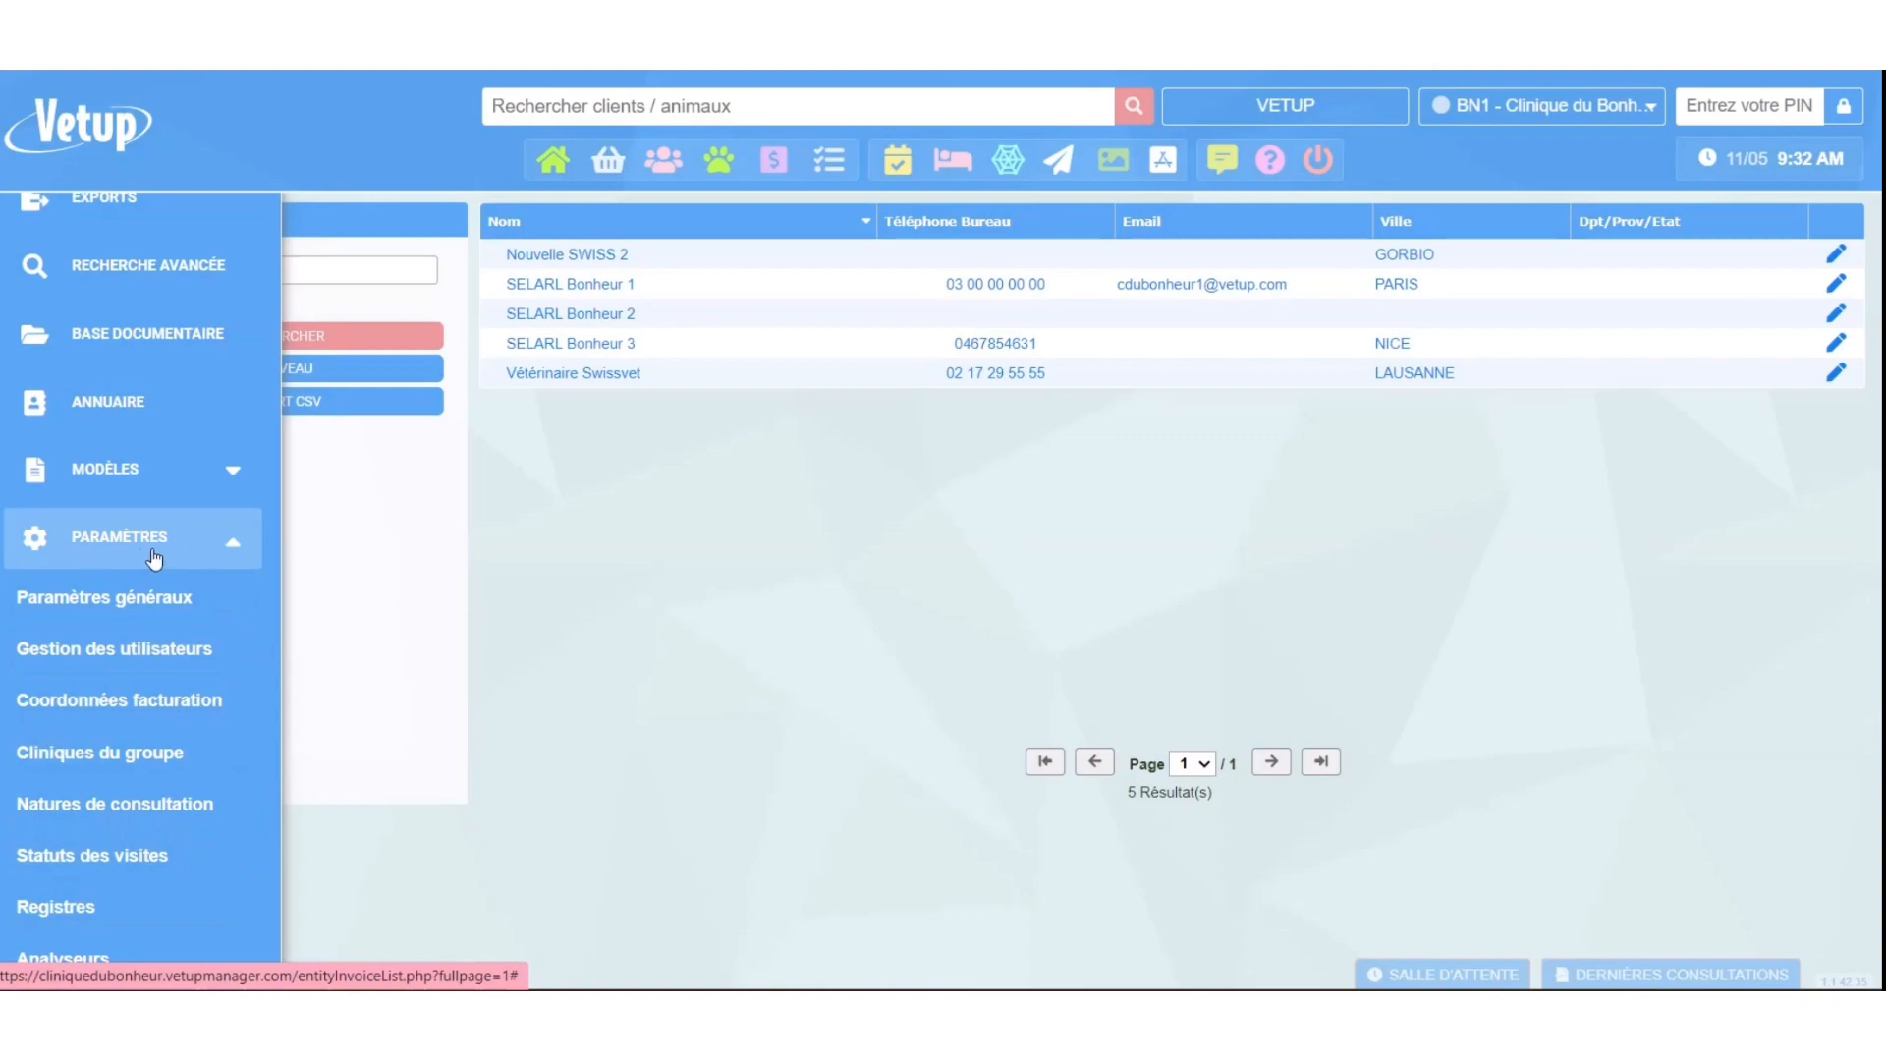
left_click(165, 650)
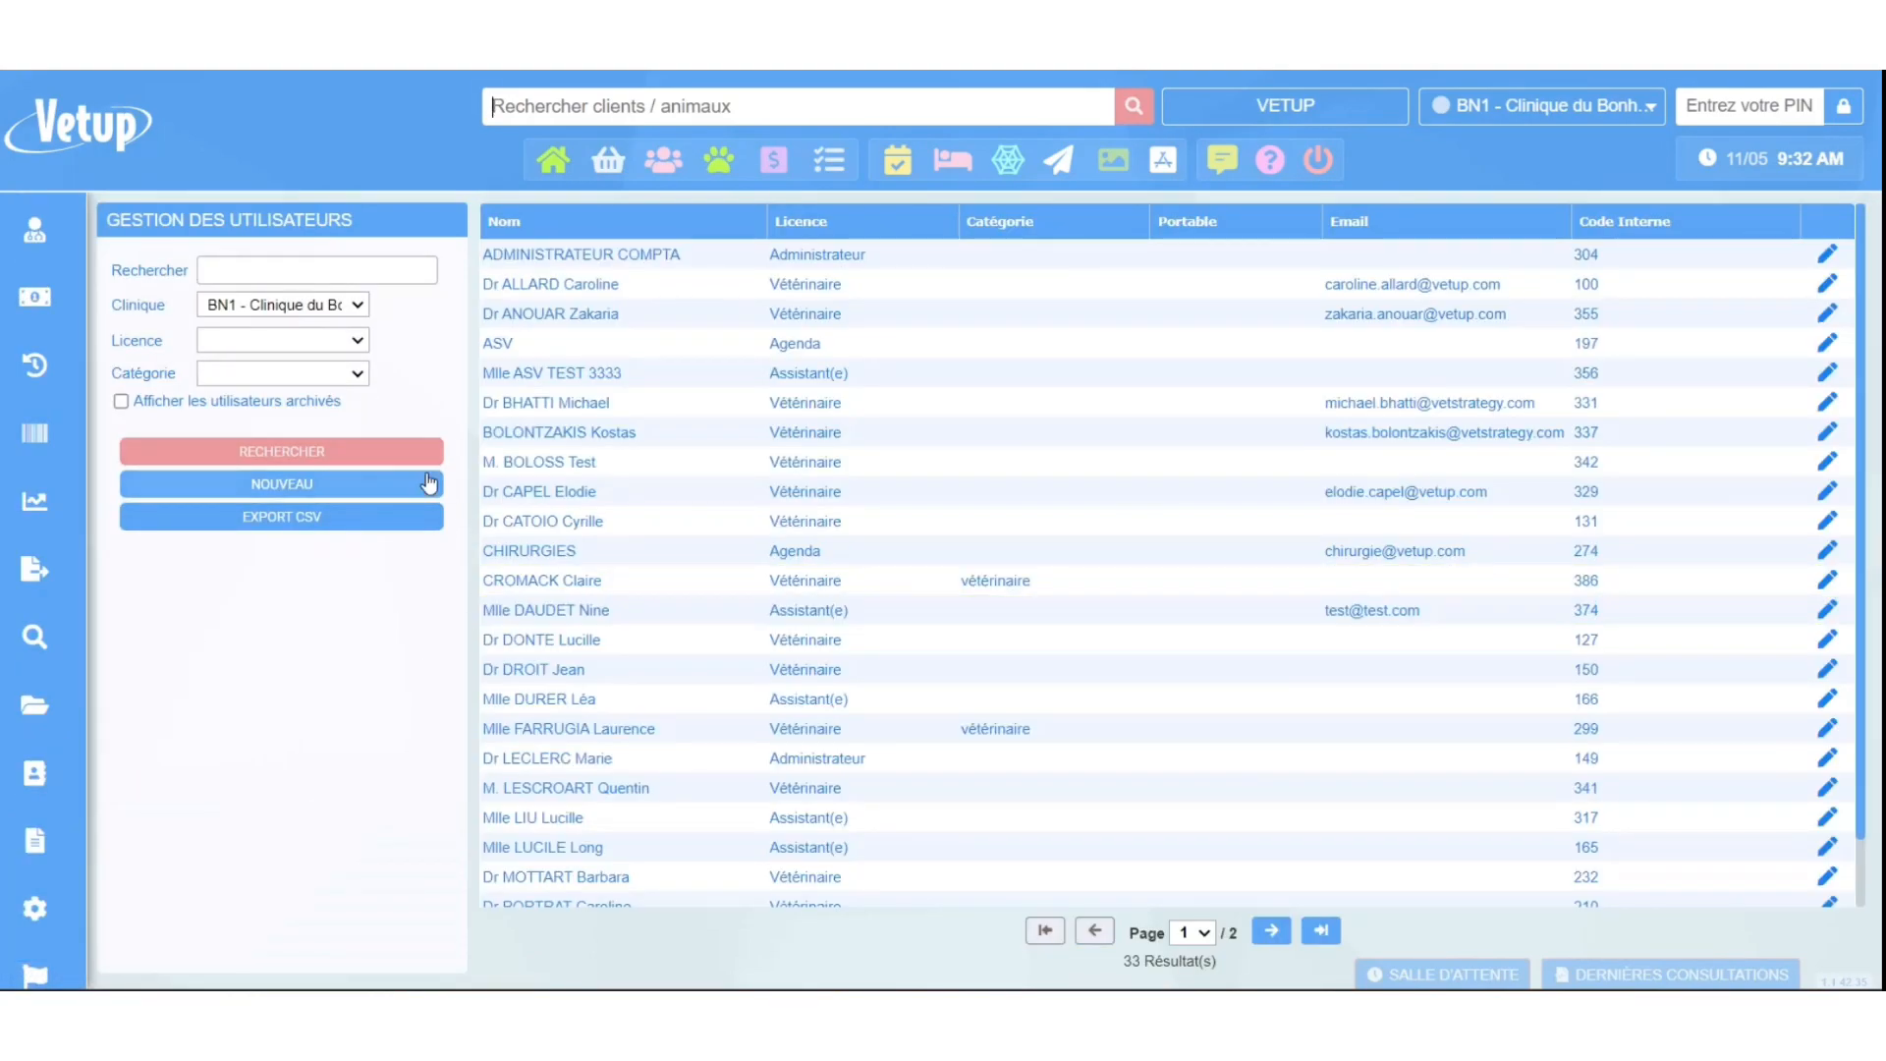
left_click(384, 491)
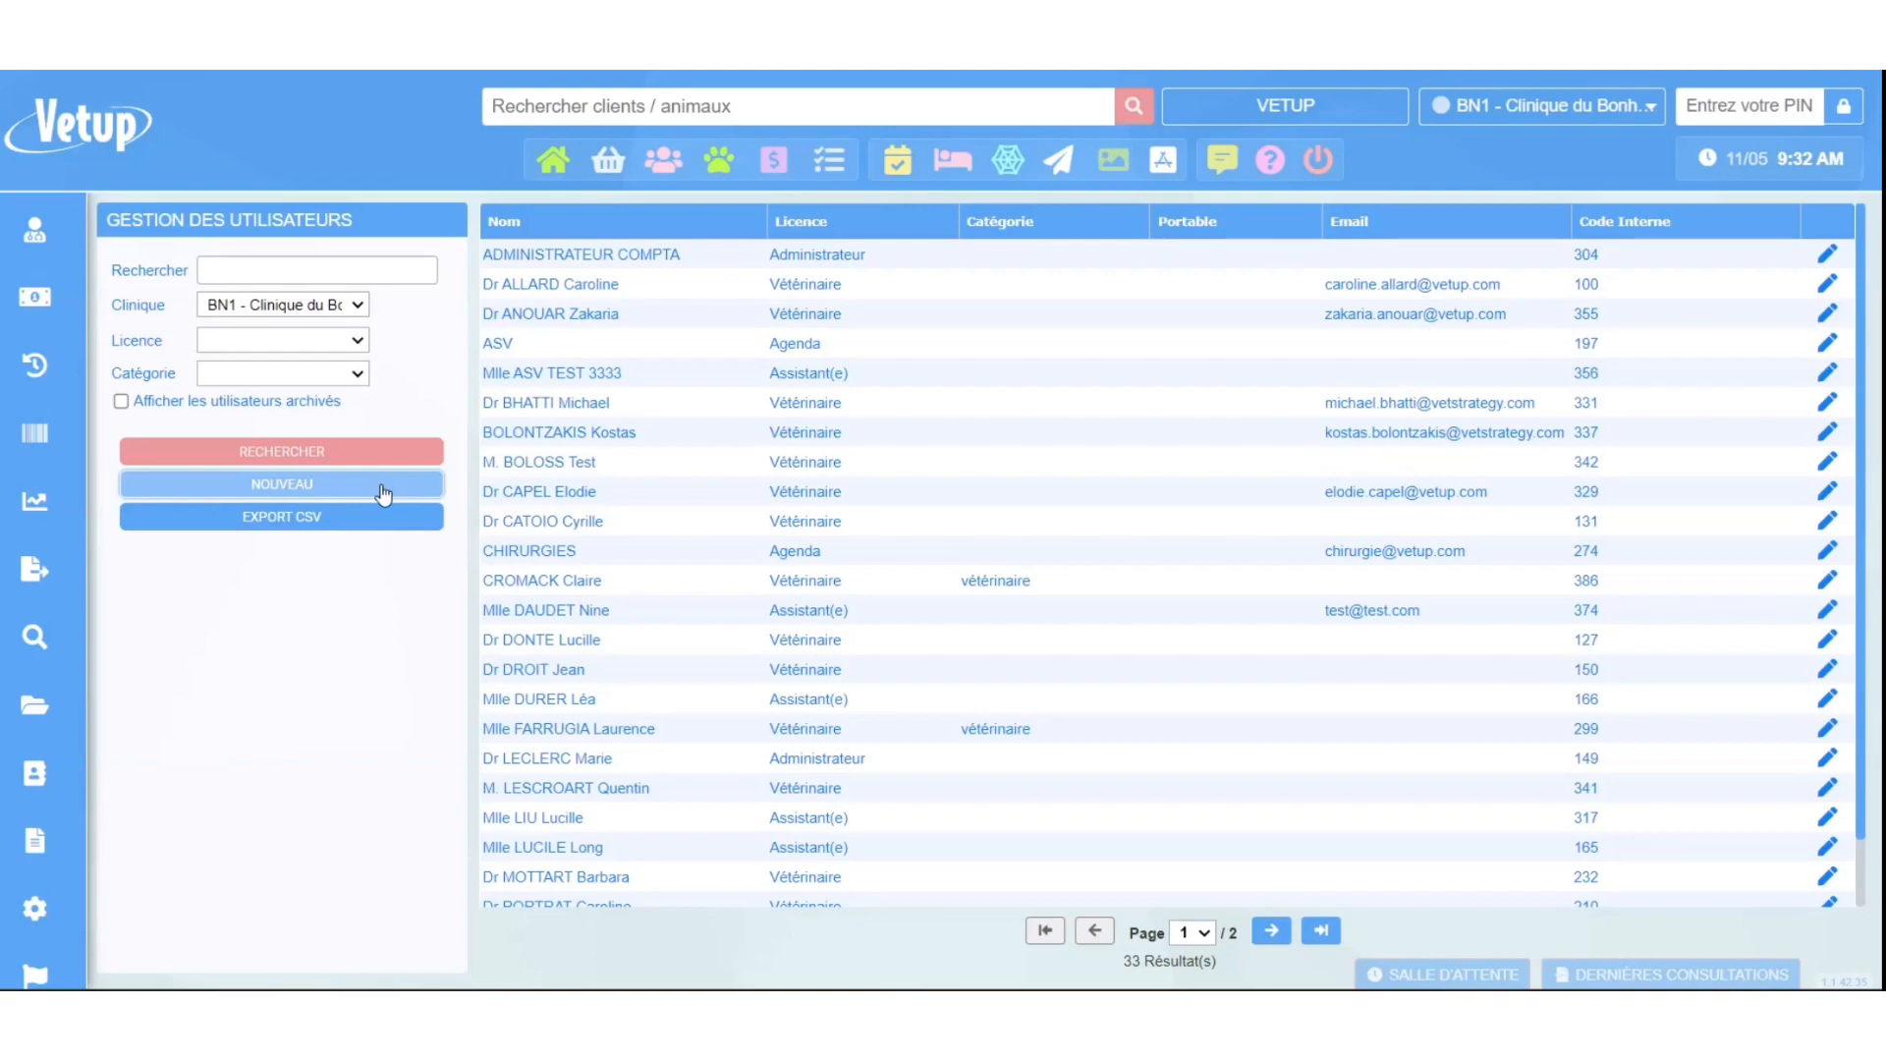
Try a new user with the Vétérinaire remplaçant licence, view the login and signature parameters, and discard the form.
left_click(382, 486)
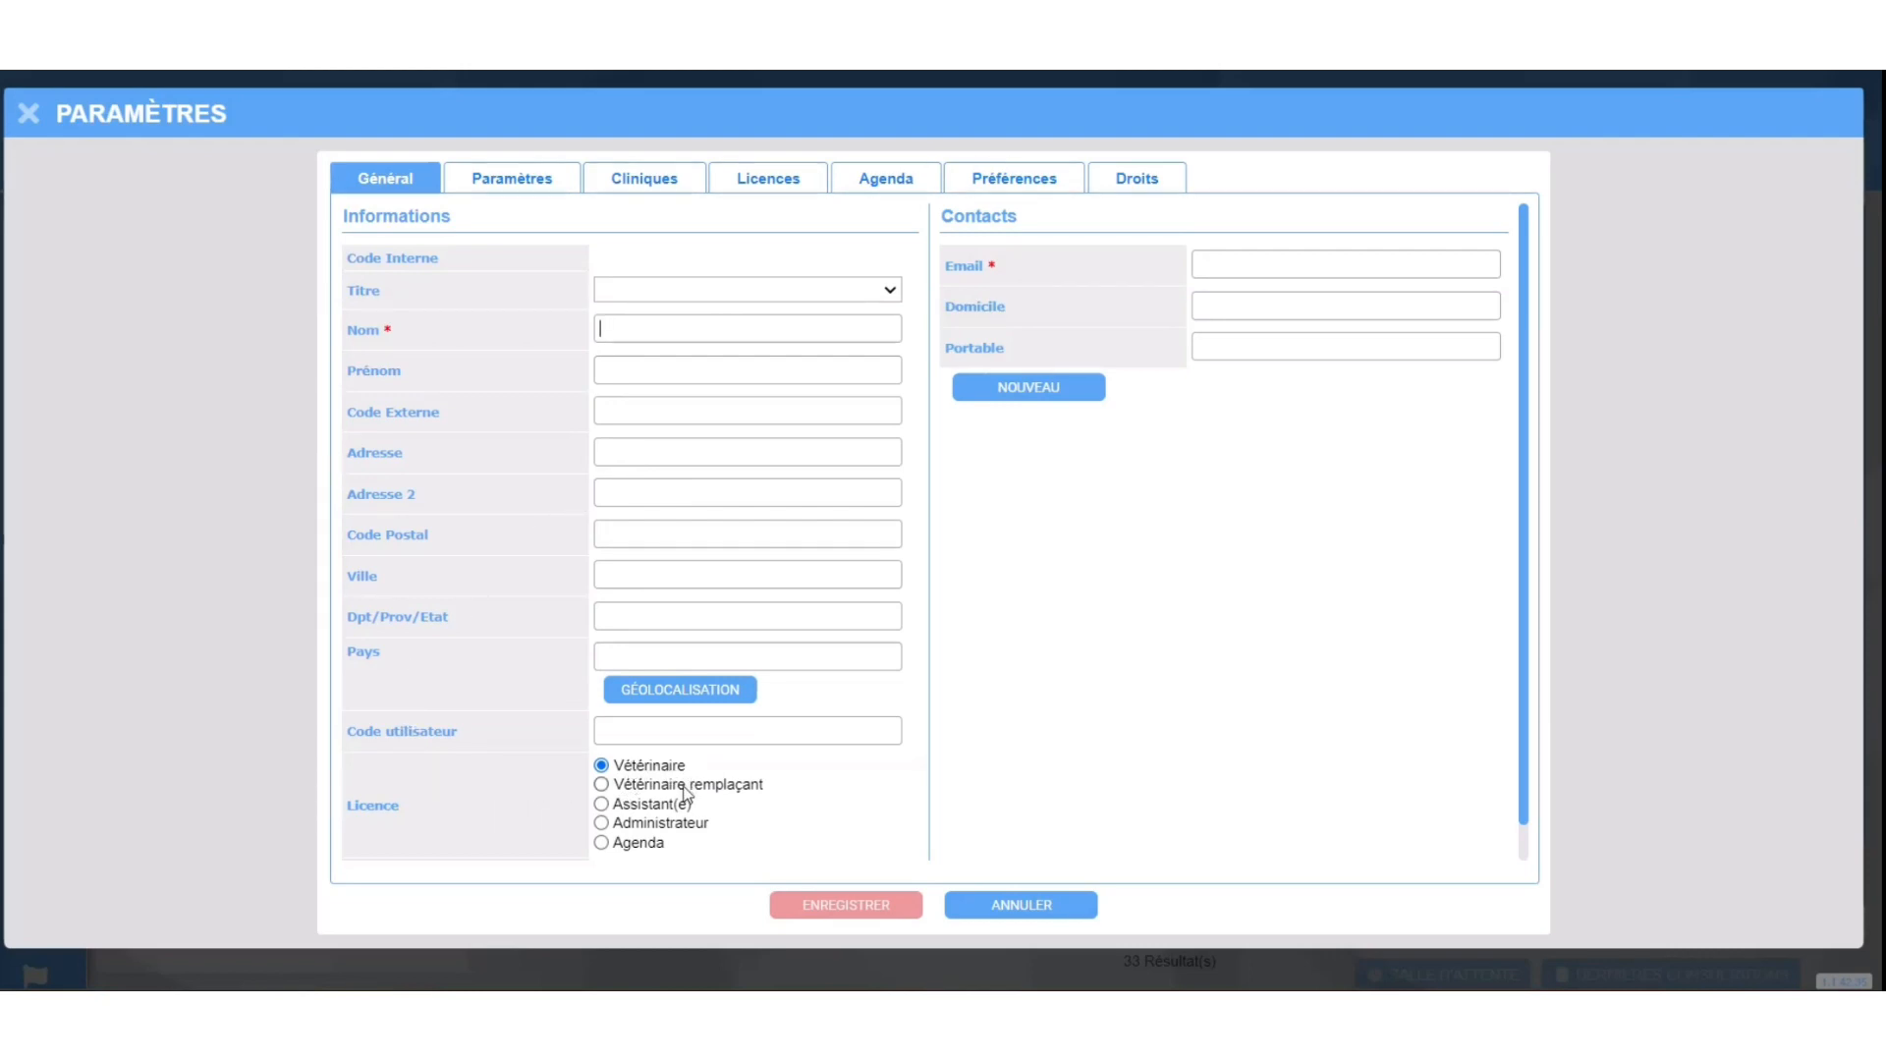
left_click(601, 804)
left_click(640, 784)
left_click(502, 181)
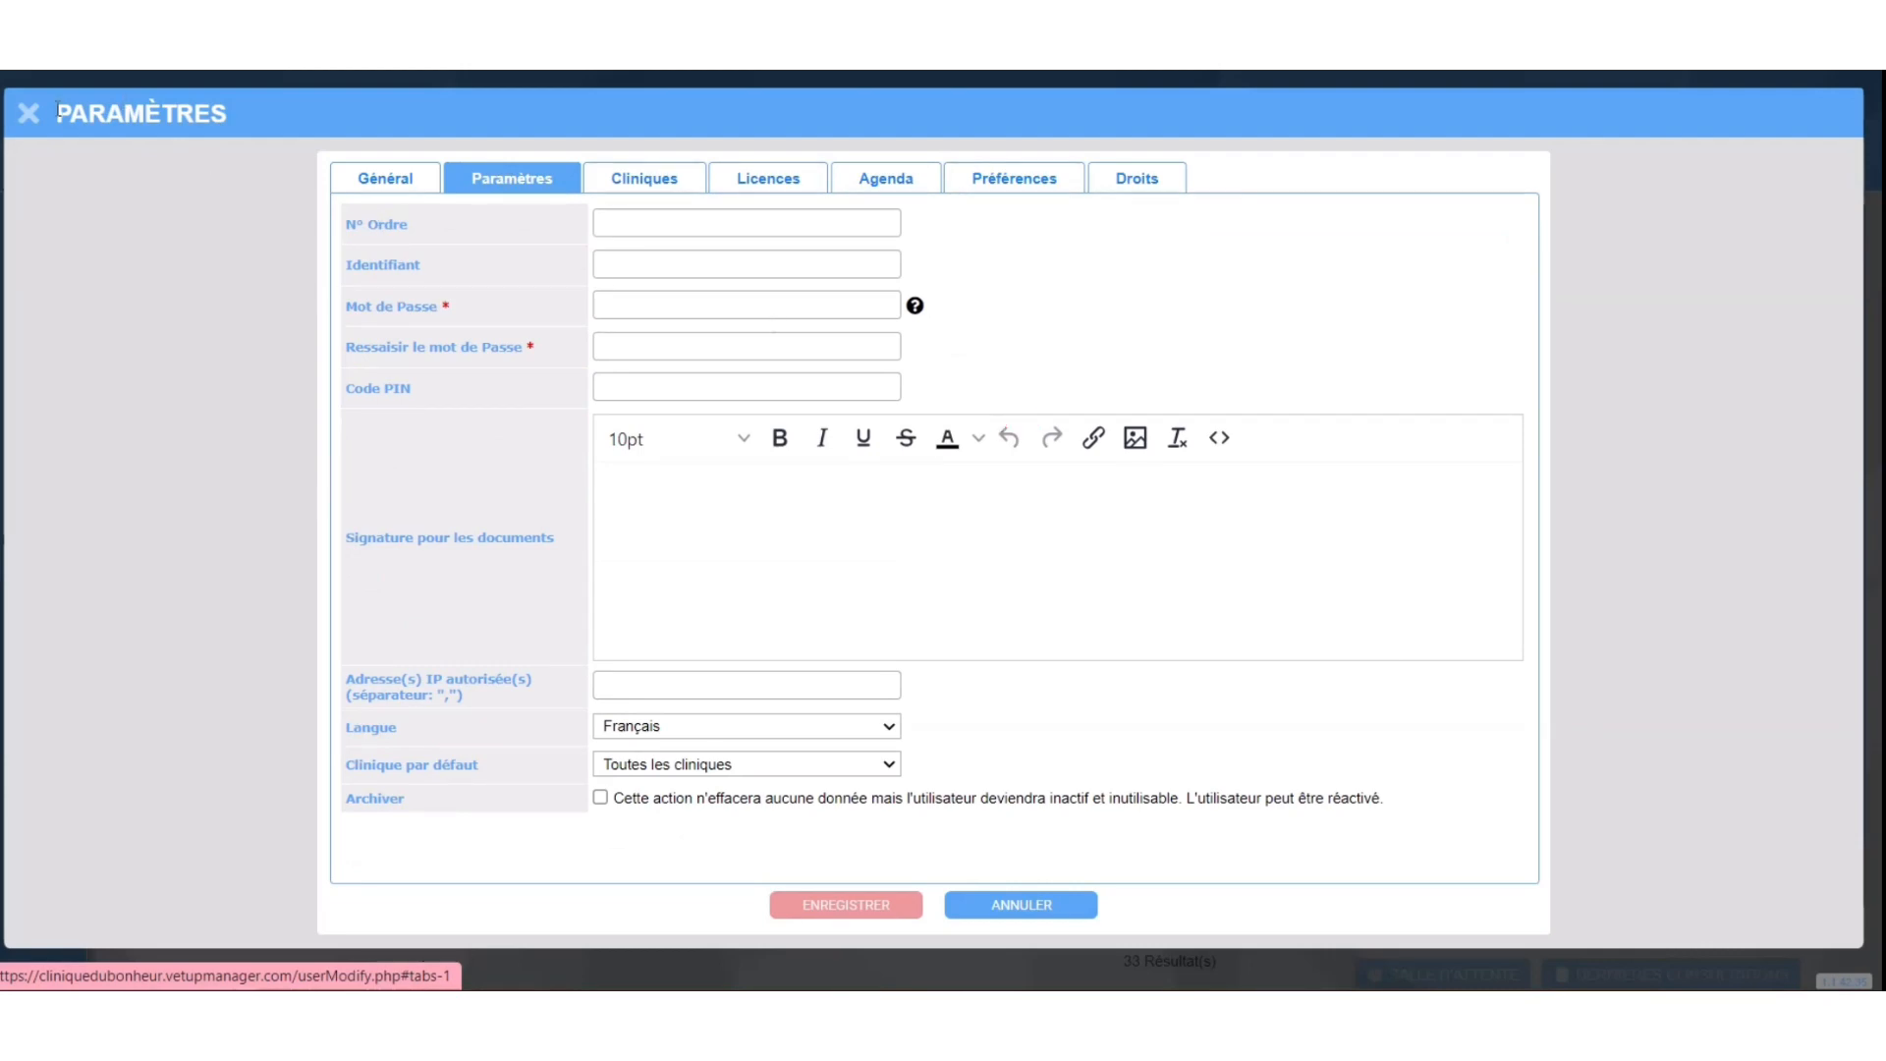
left_click(28, 113)
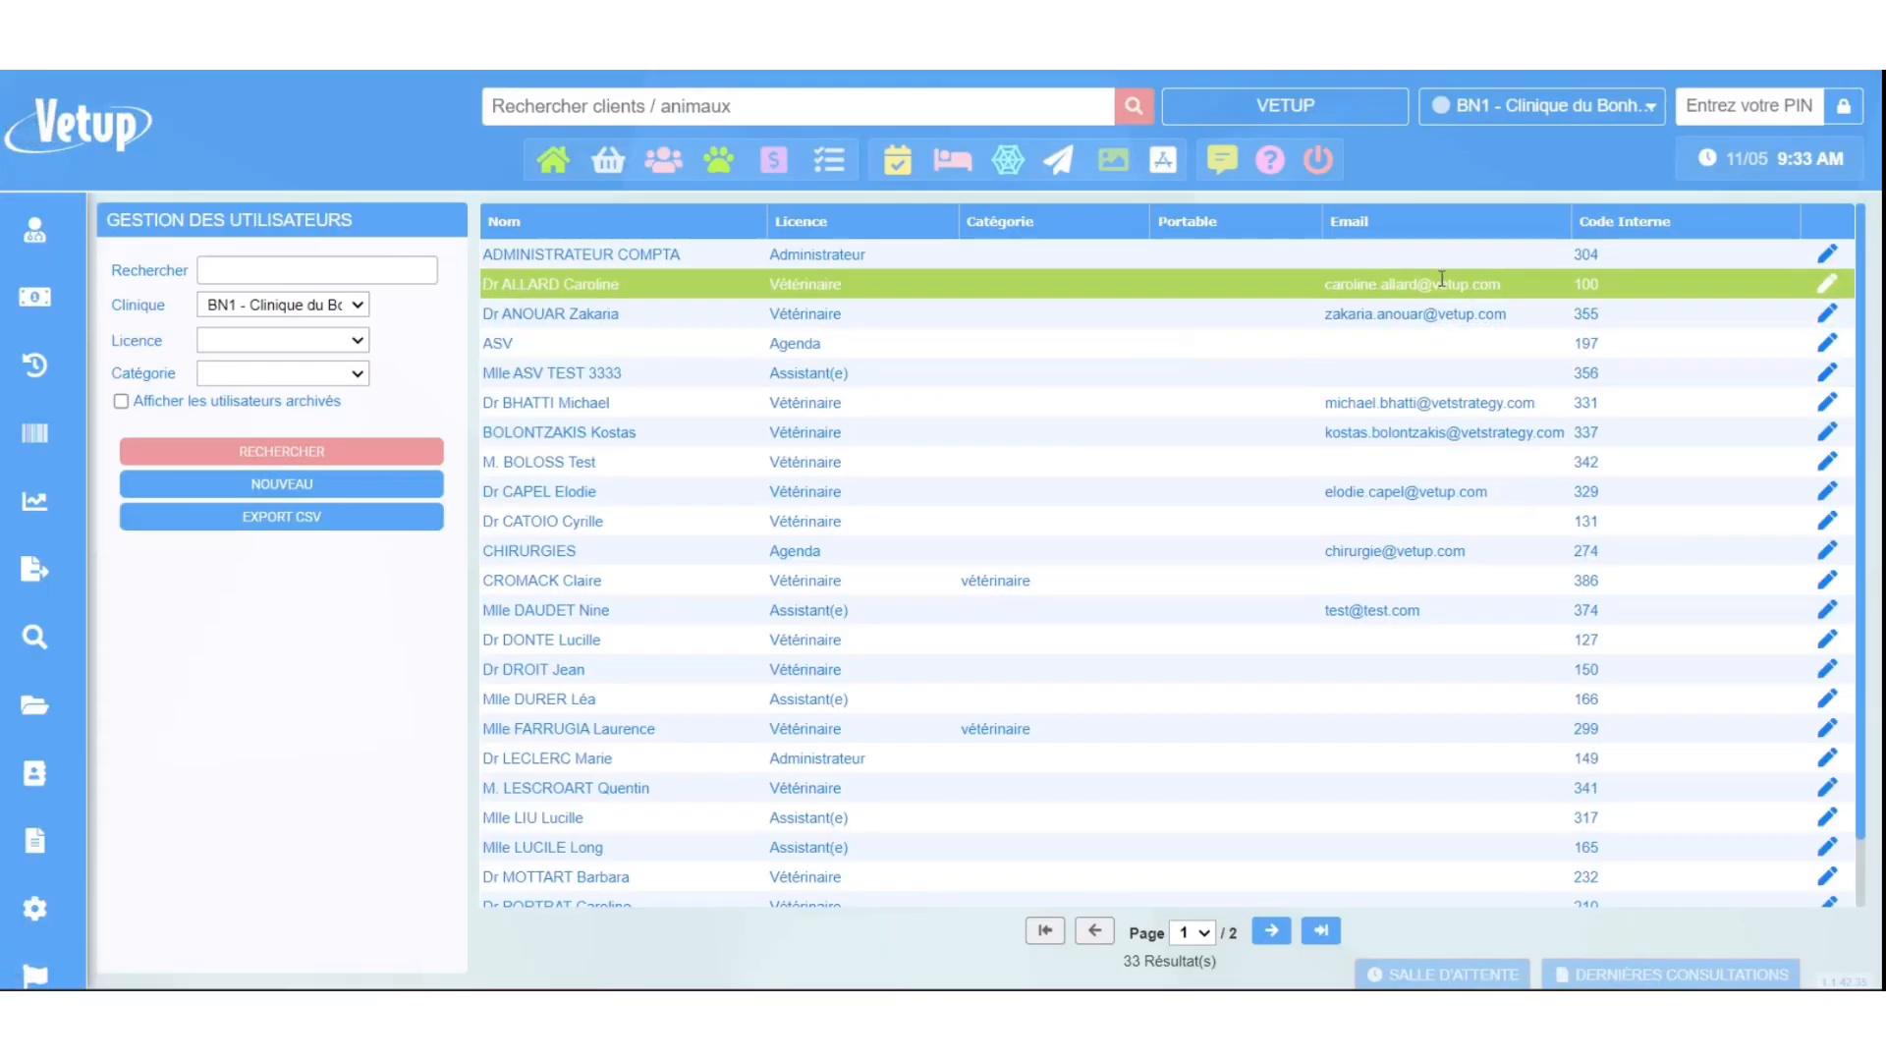
Open the second user in the list for editing and view the user's login and signature parameters.
left_click(1827, 291)
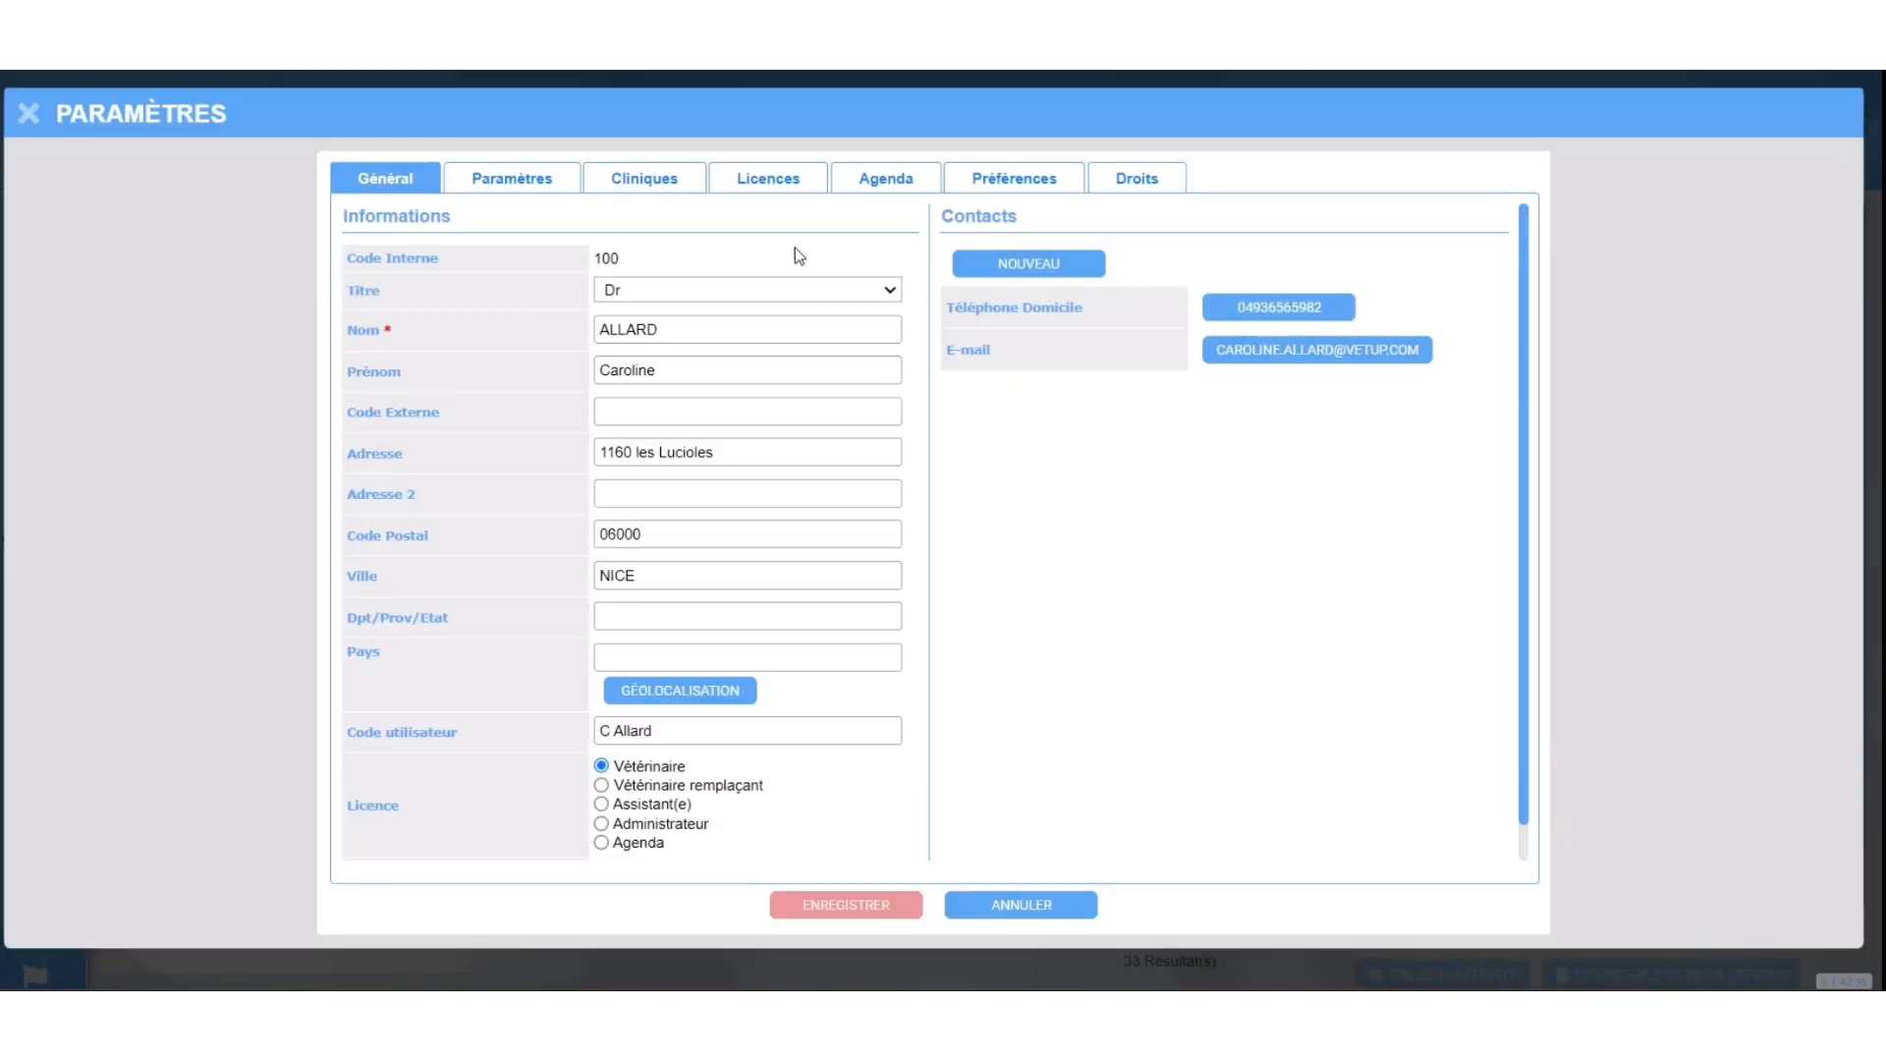
left_click(507, 185)
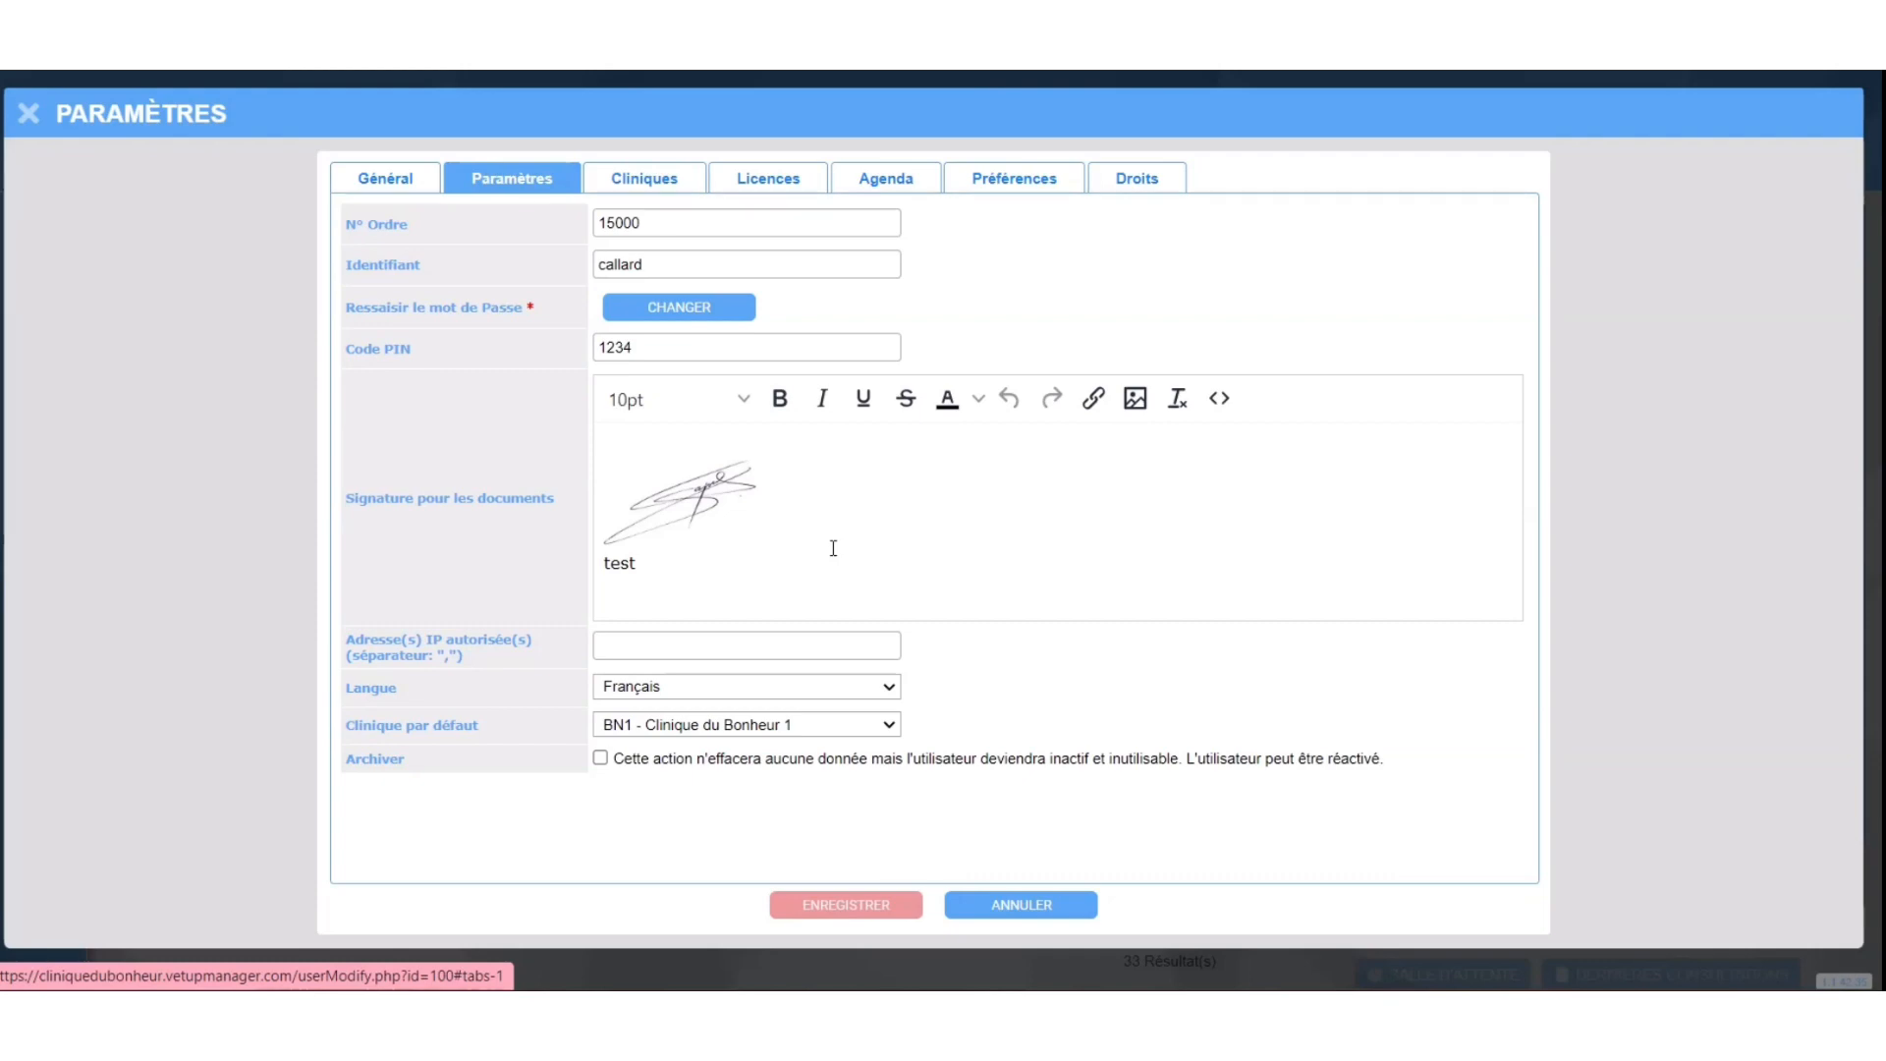
Try entering a new account password for the user after reading the password rules, and check the login identifier.
left_click(690, 309)
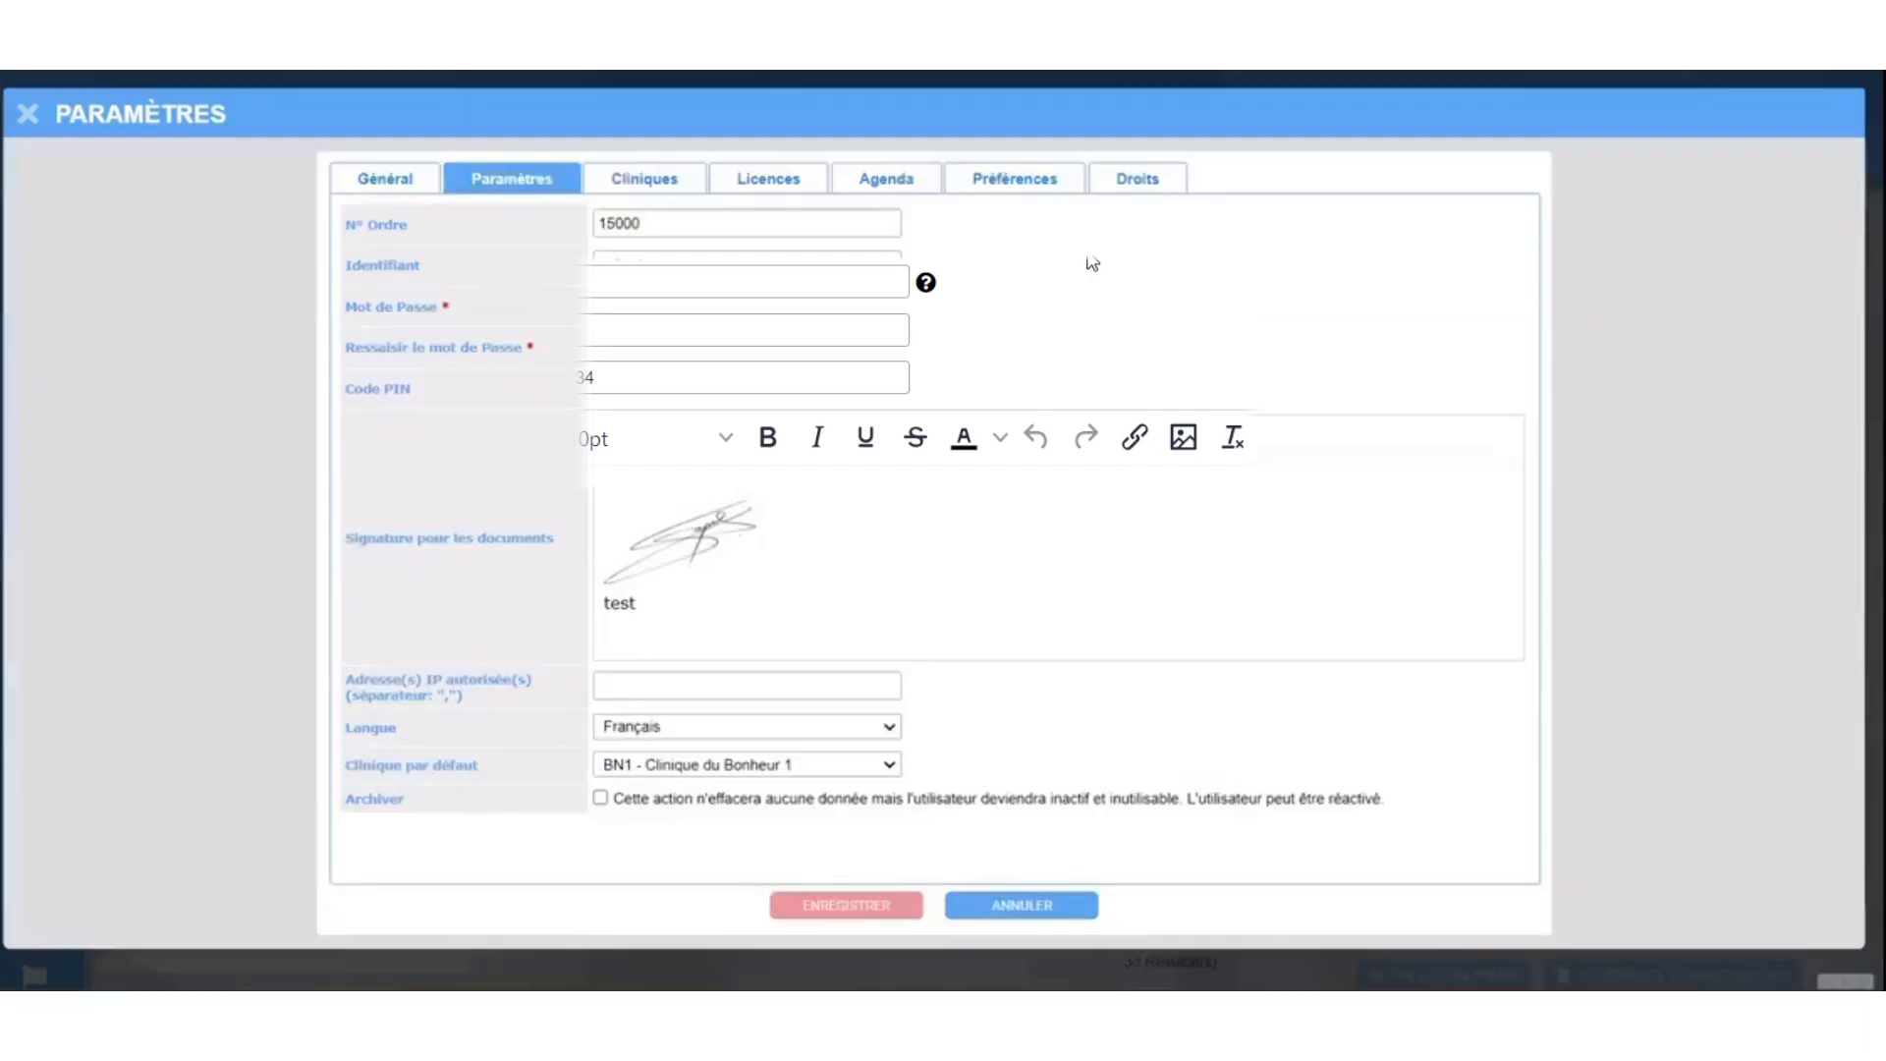
mouse_move(926, 285)
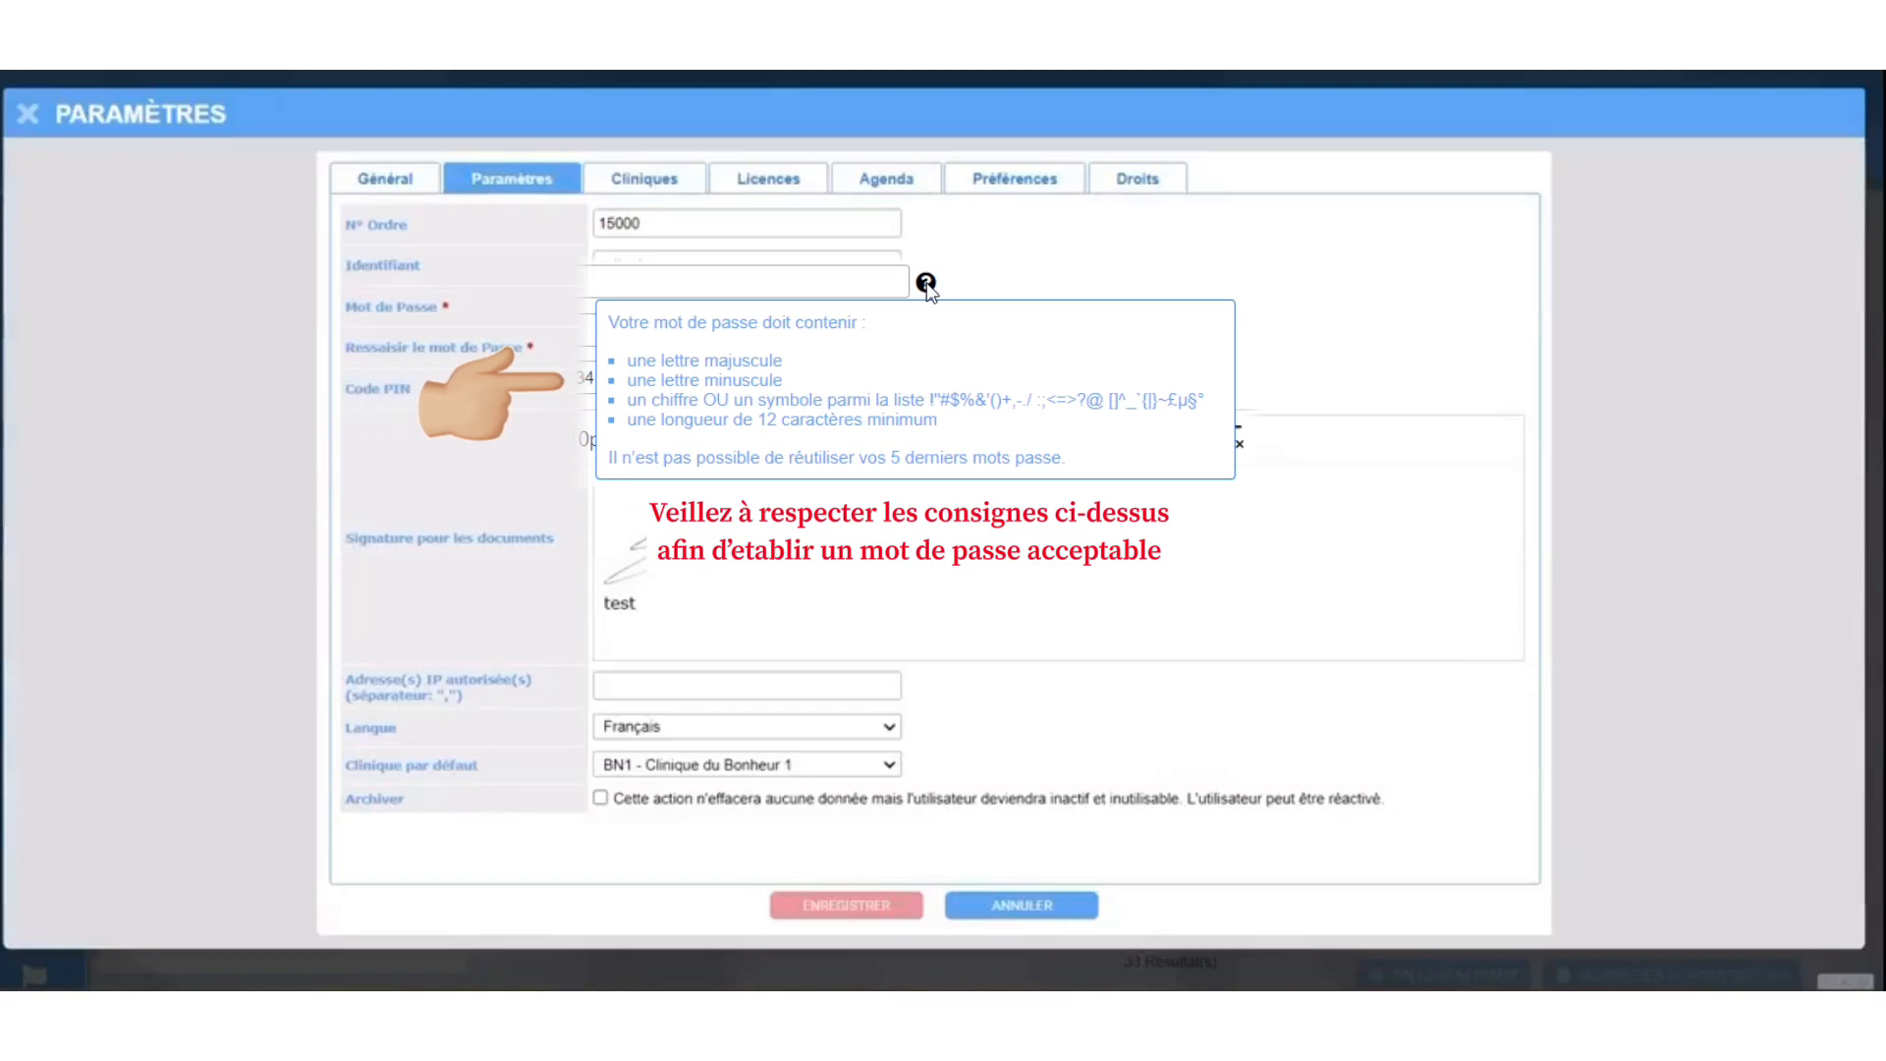
left_click(626, 305)
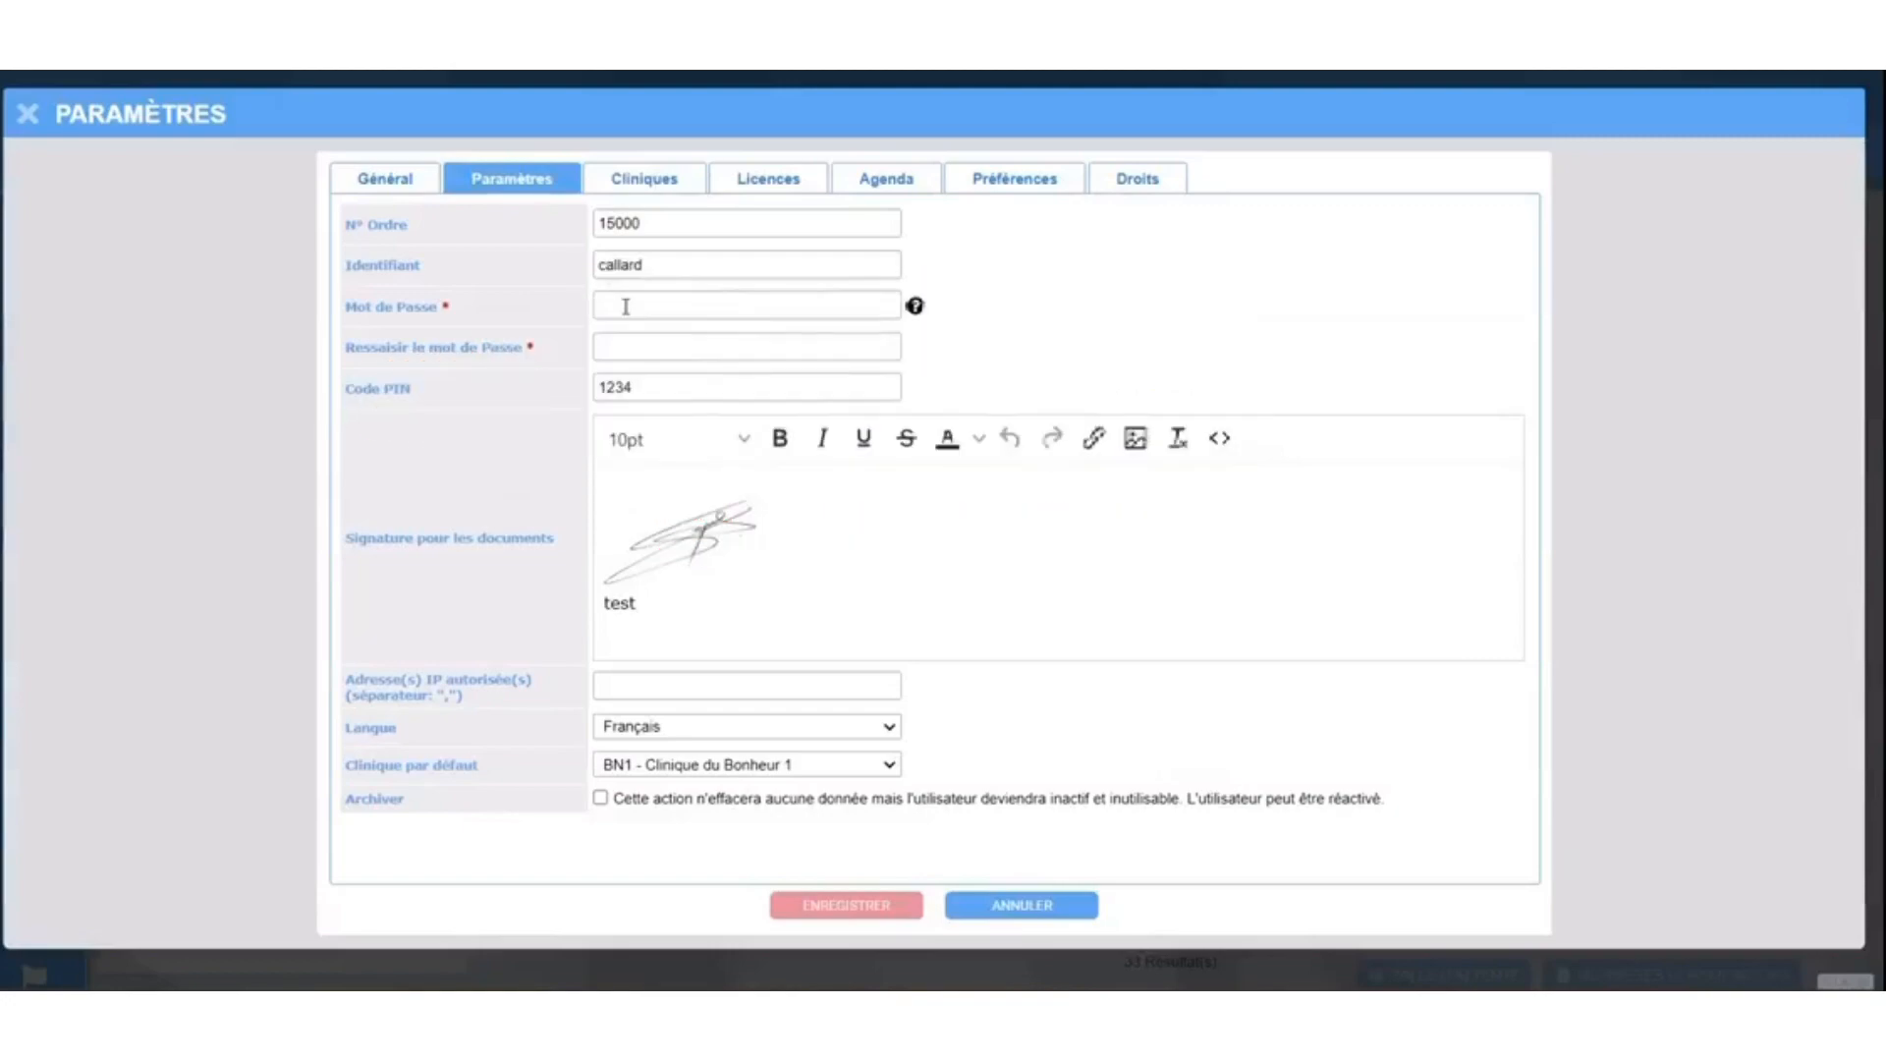
type("•••")
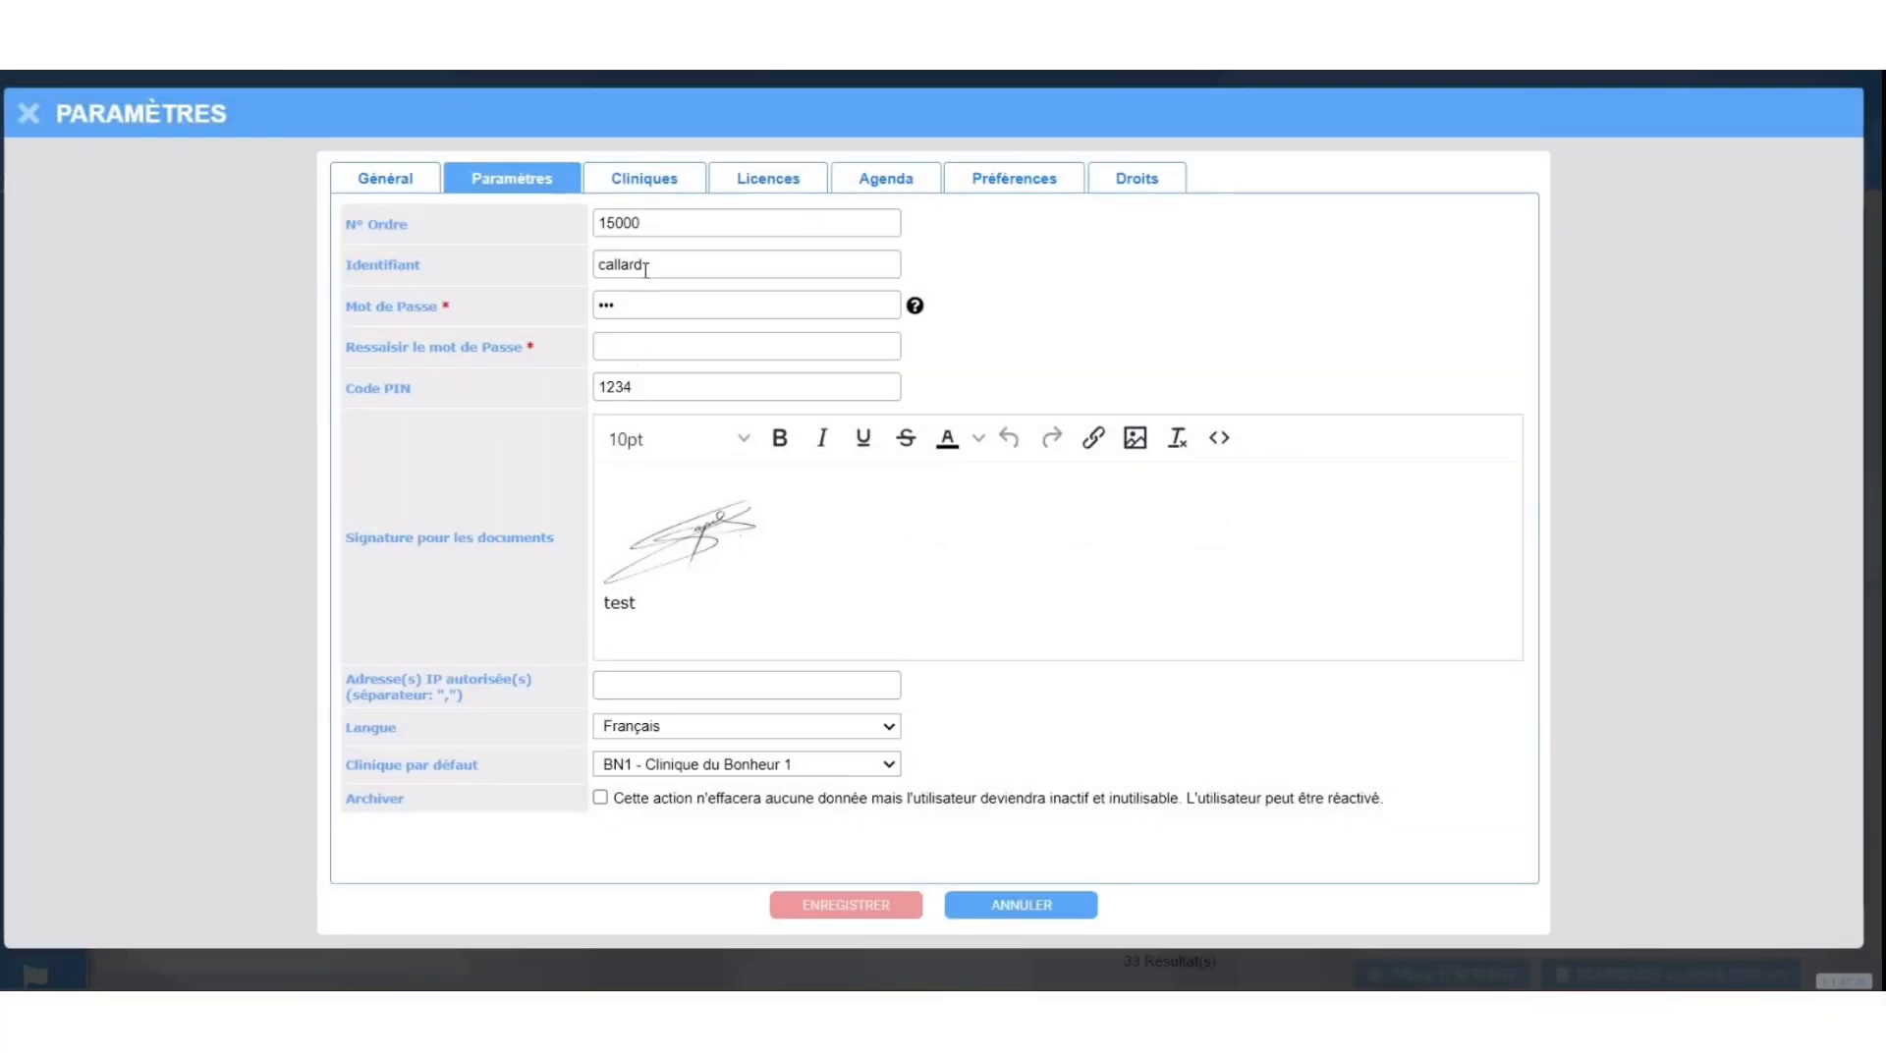
left_click_drag(648, 265, 581, 269)
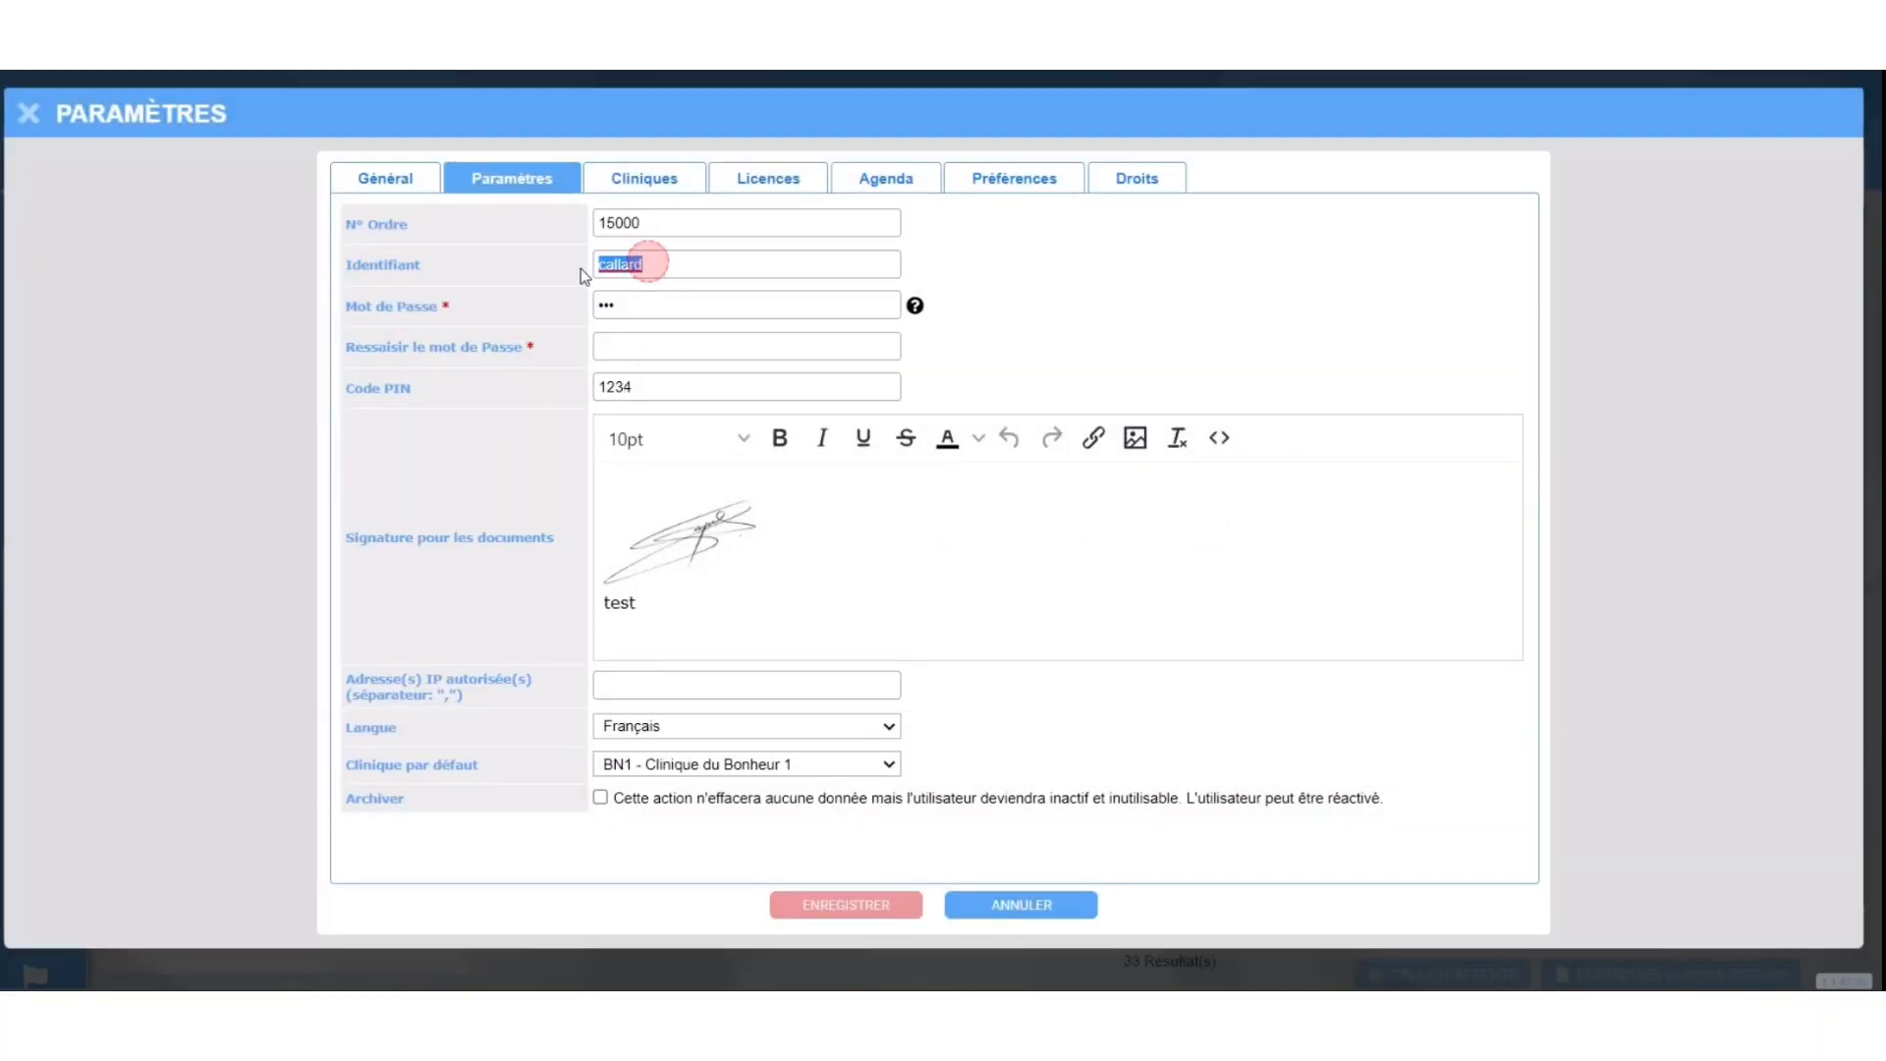
left_click(672, 267)
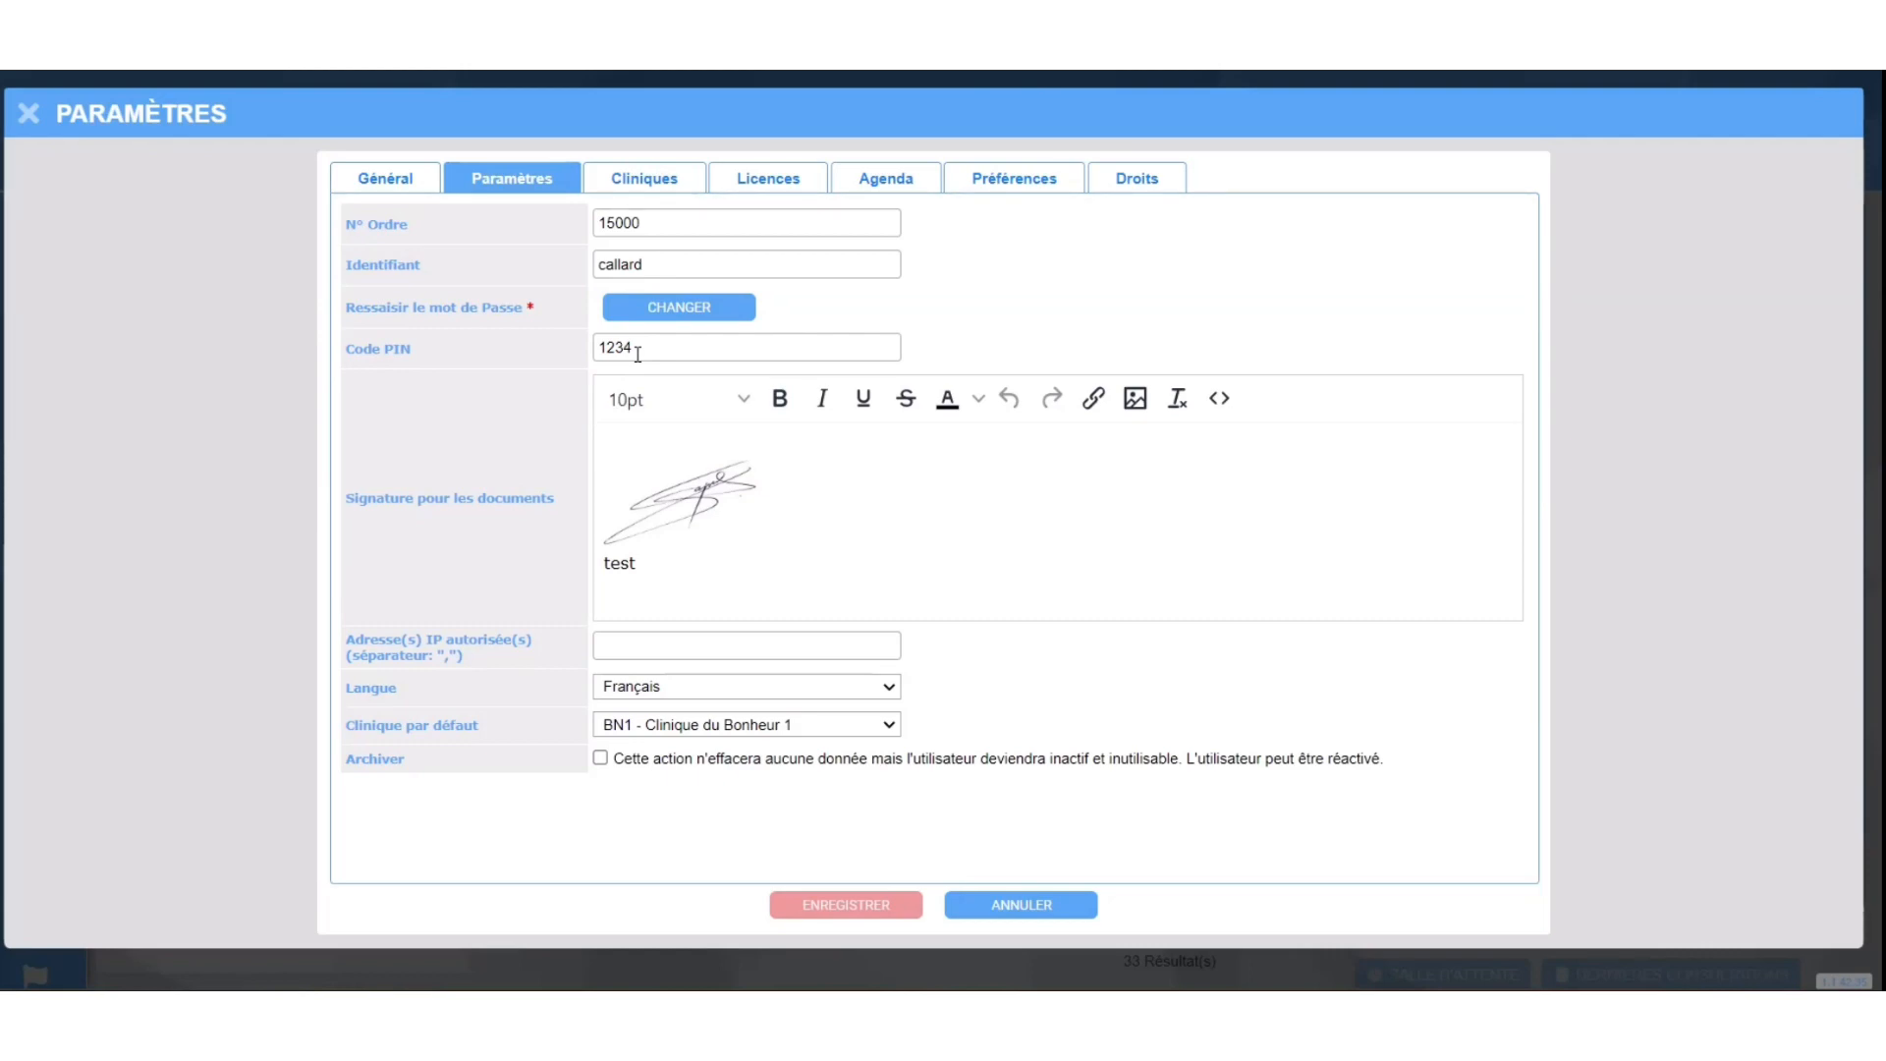
Keep BN1 - Clinique du Bonheur 1 as the default clinic, and examine the user's linked clinics and licence fields.
left_click(801, 727)
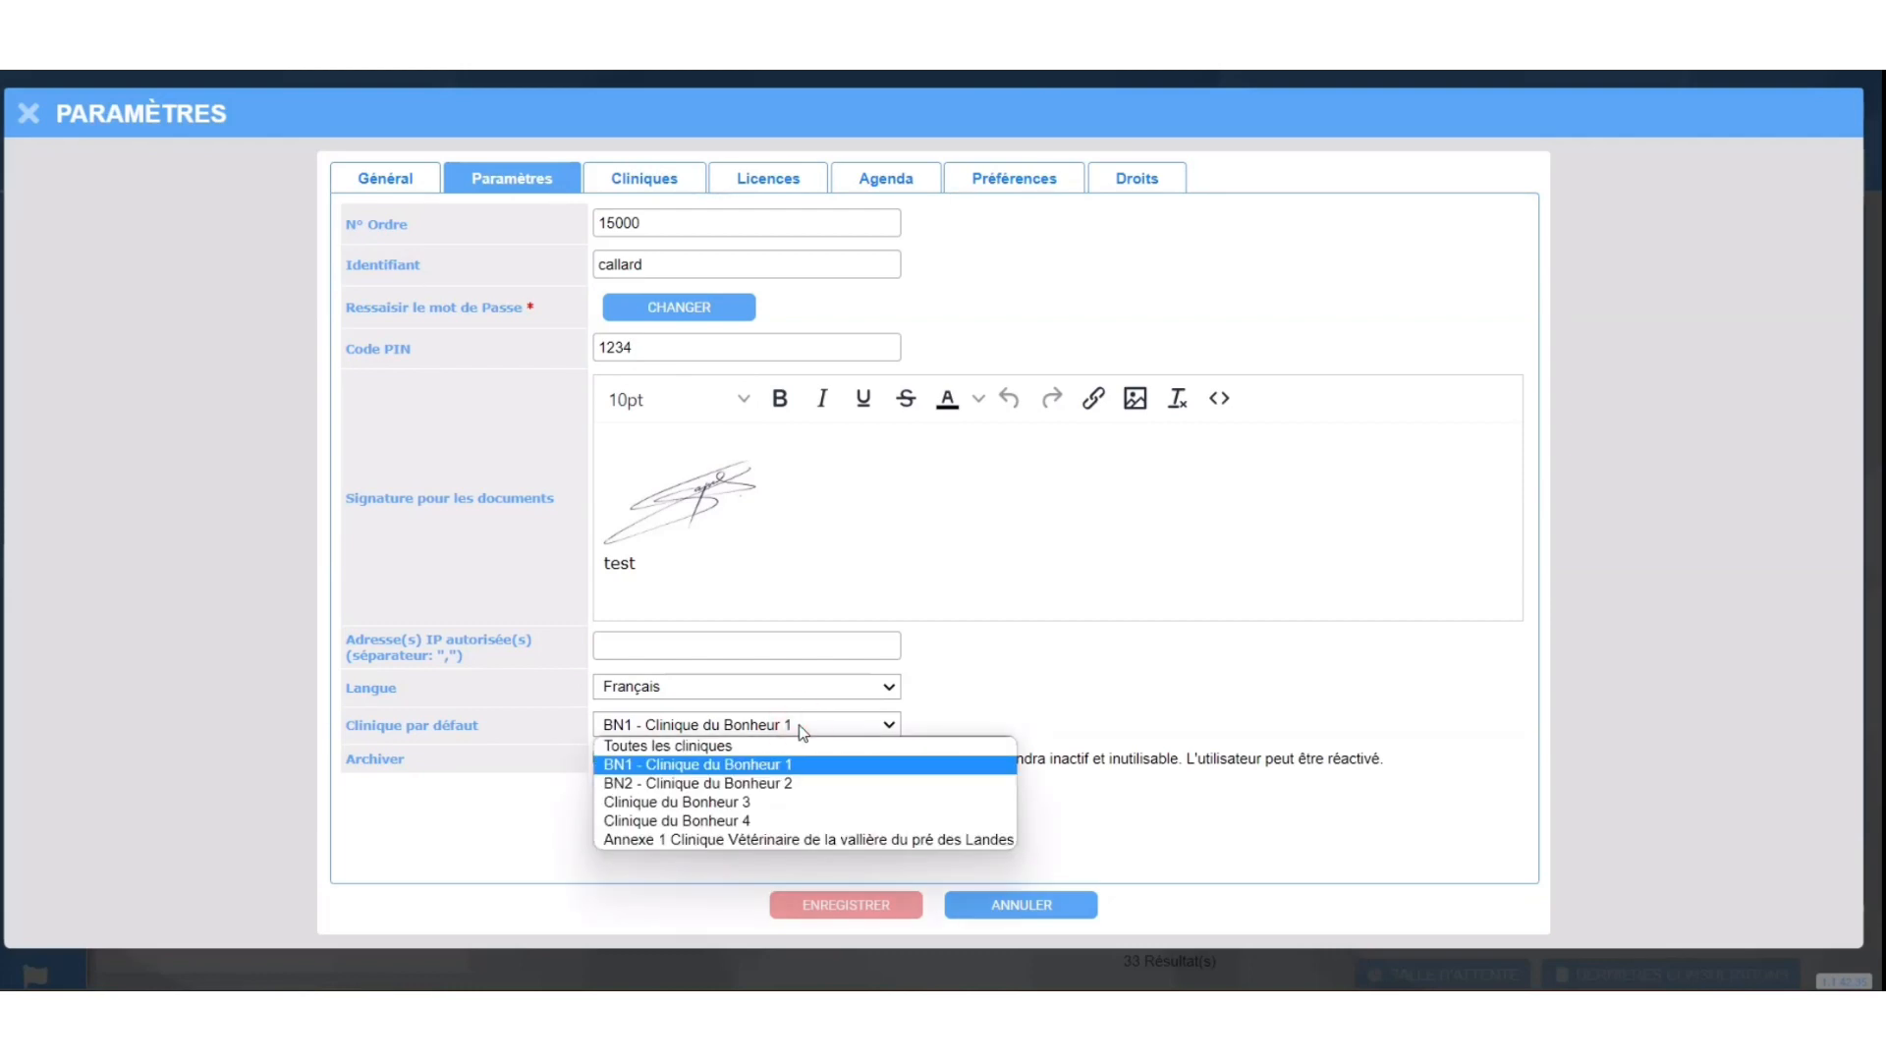
left_click(769, 769)
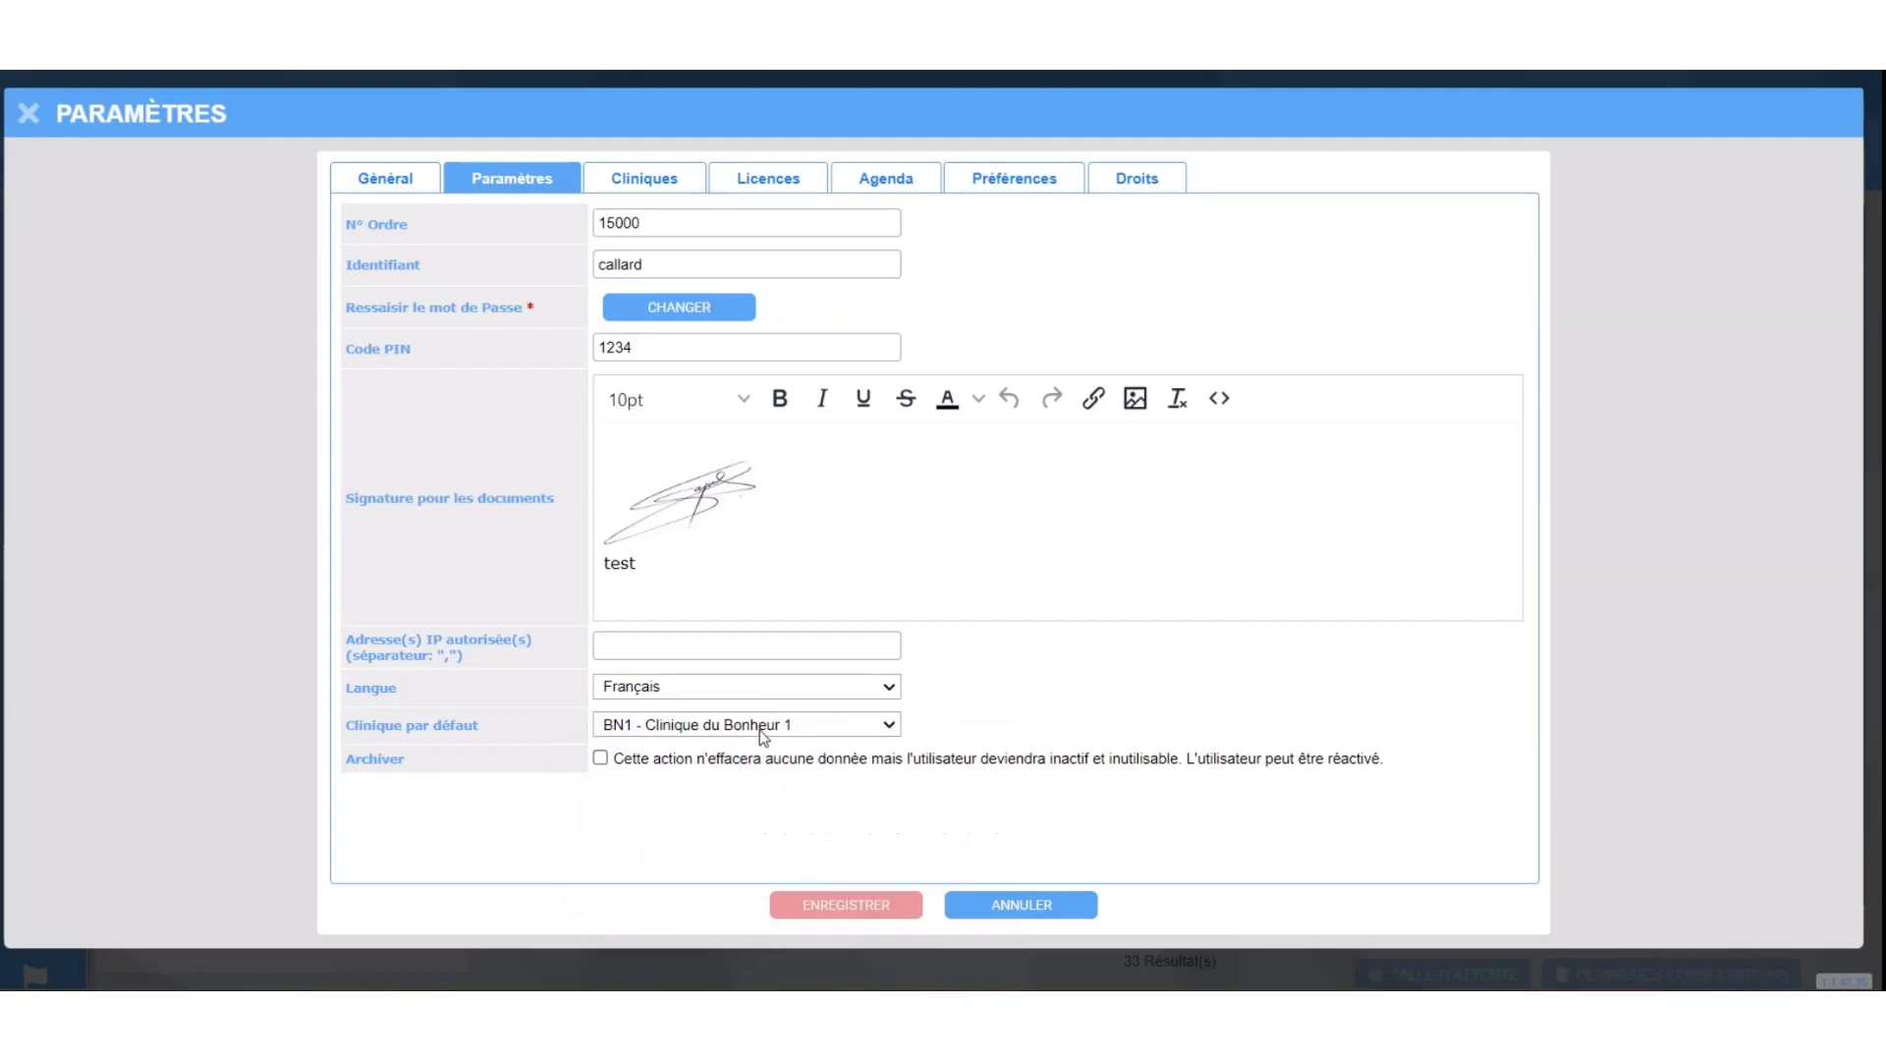
left_click(701, 188)
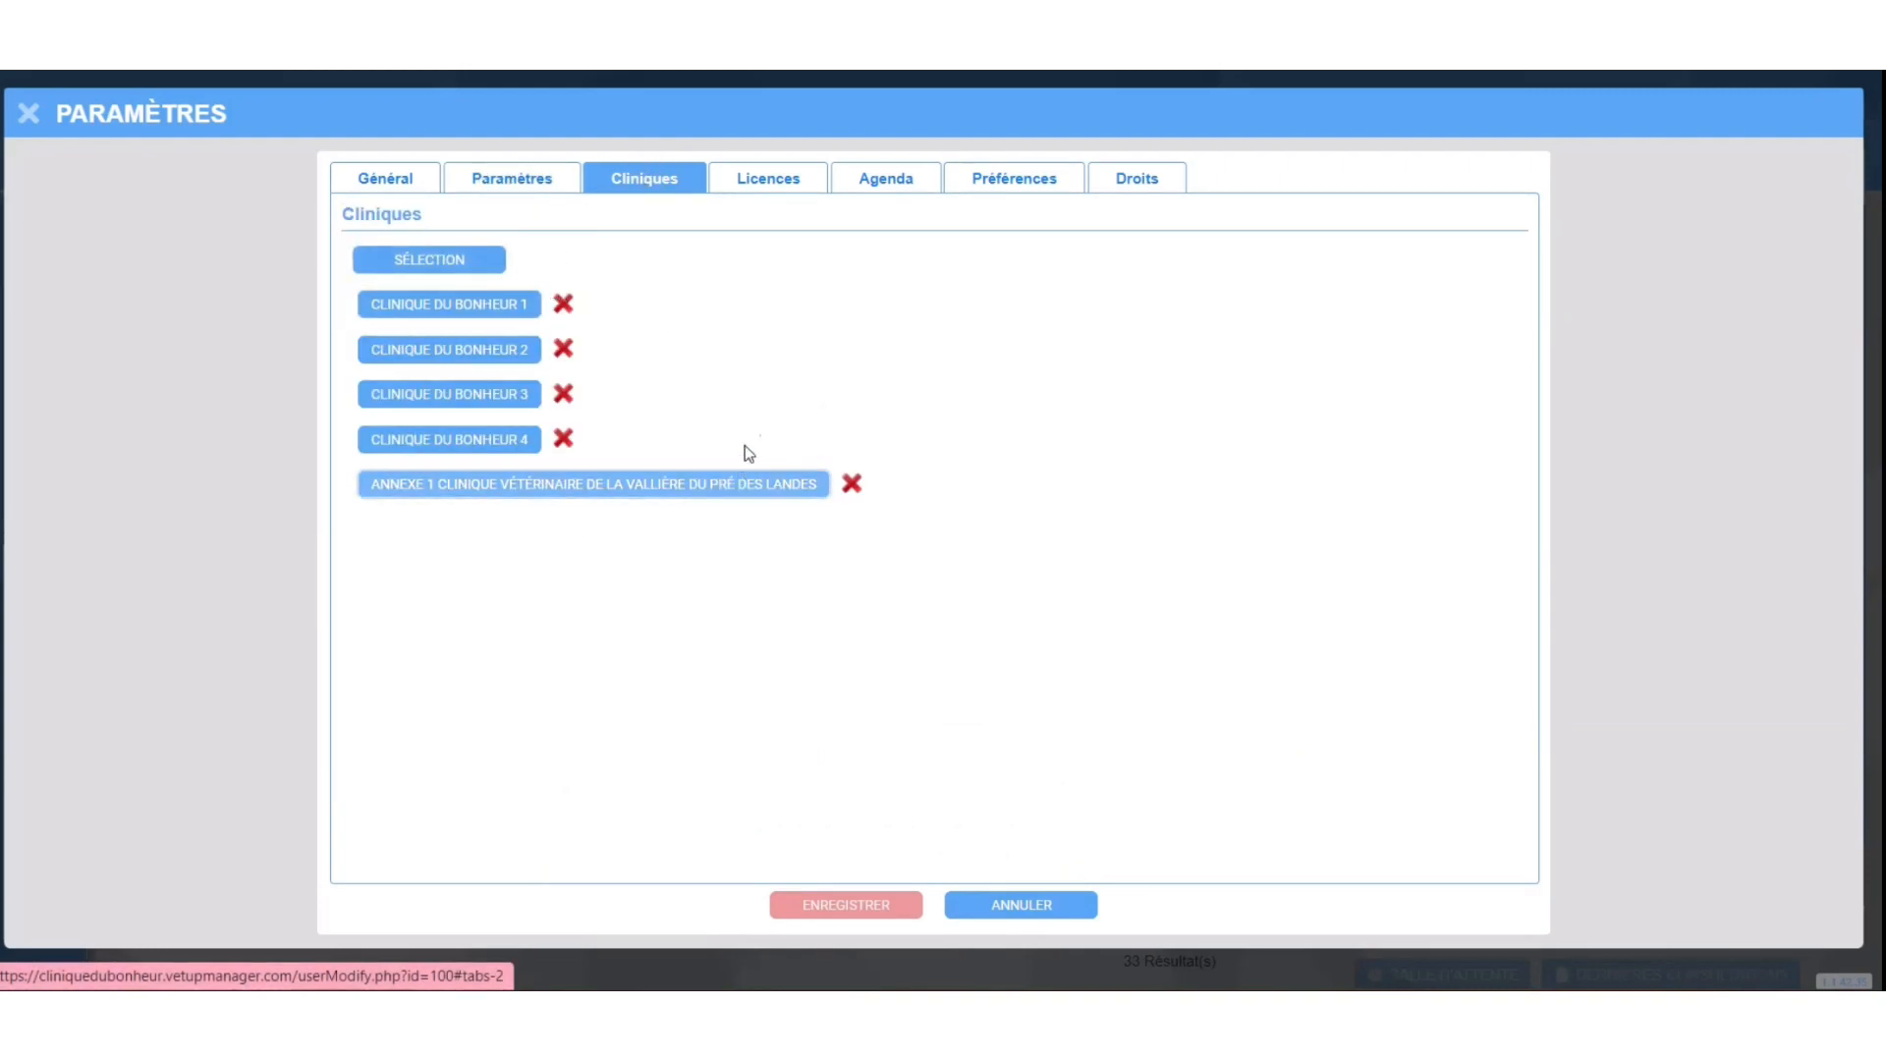
left_click(751, 179)
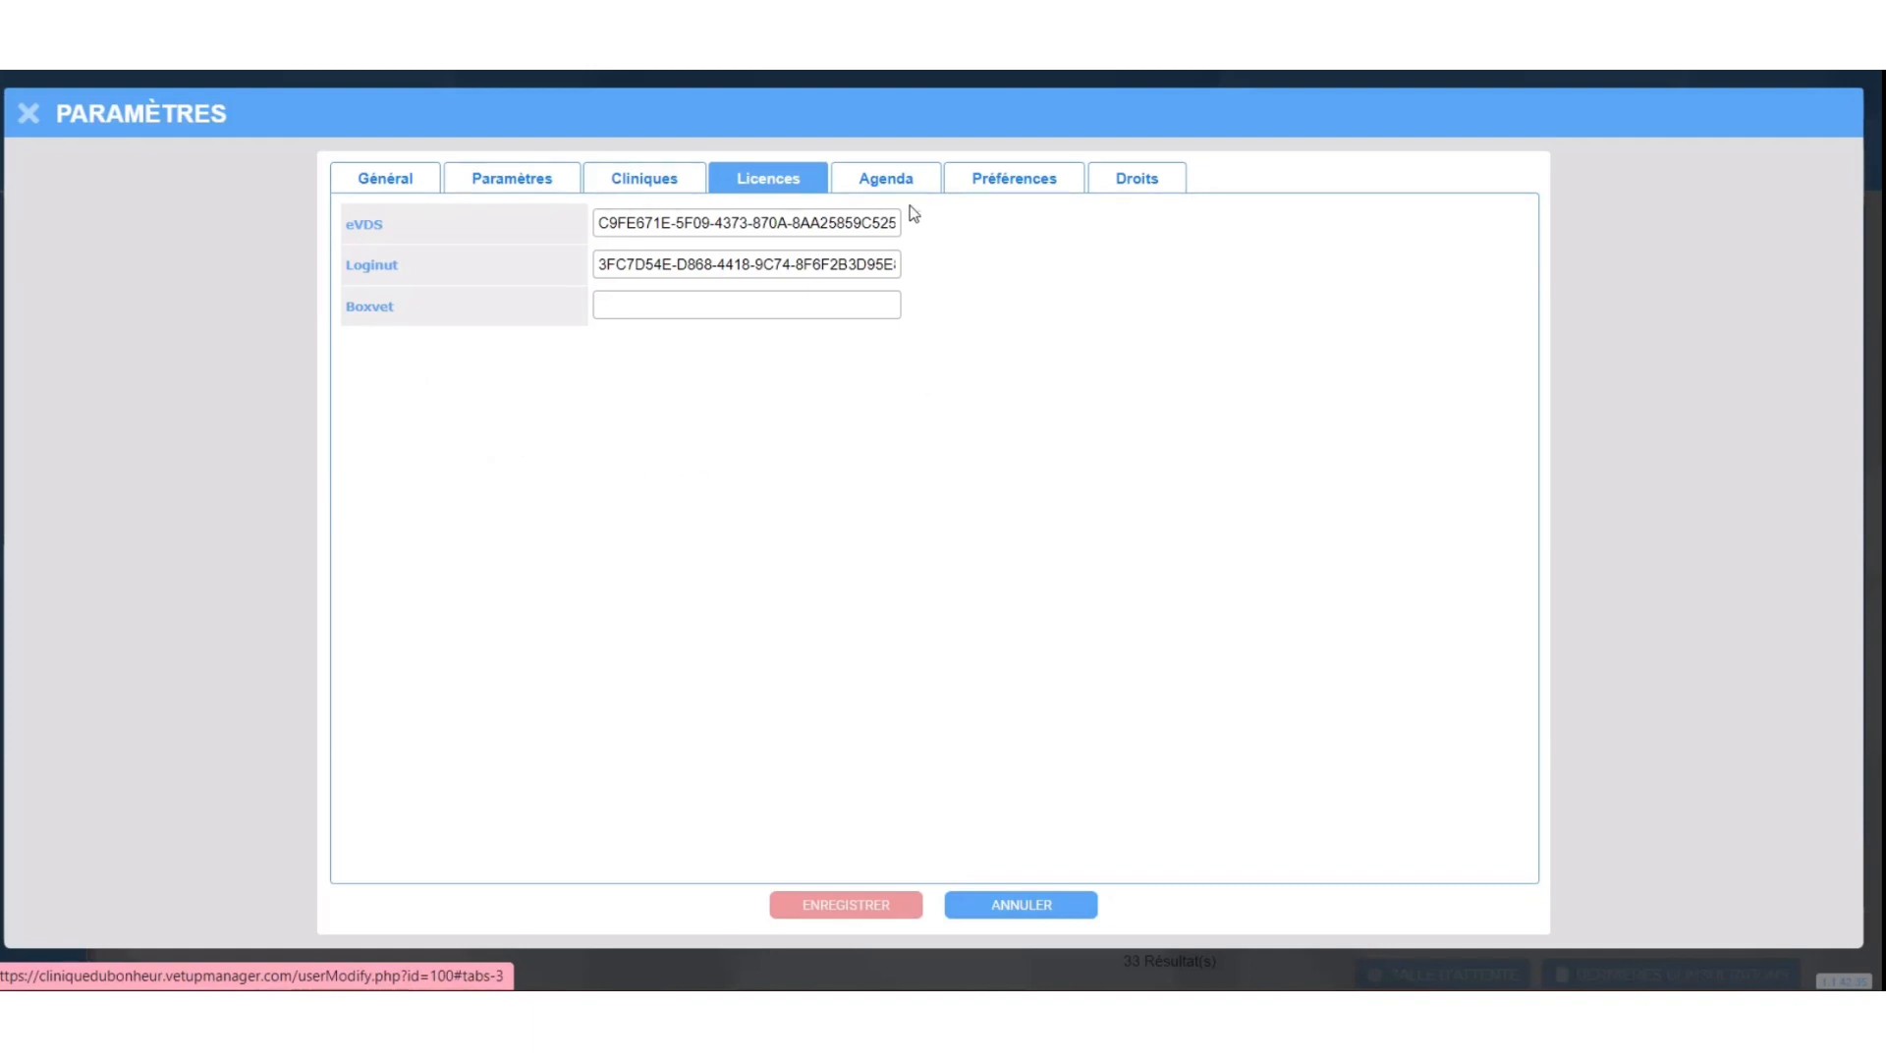
Examine the user's agenda settings, including the colour palette and the options for default view and default colours.
left_click(891, 185)
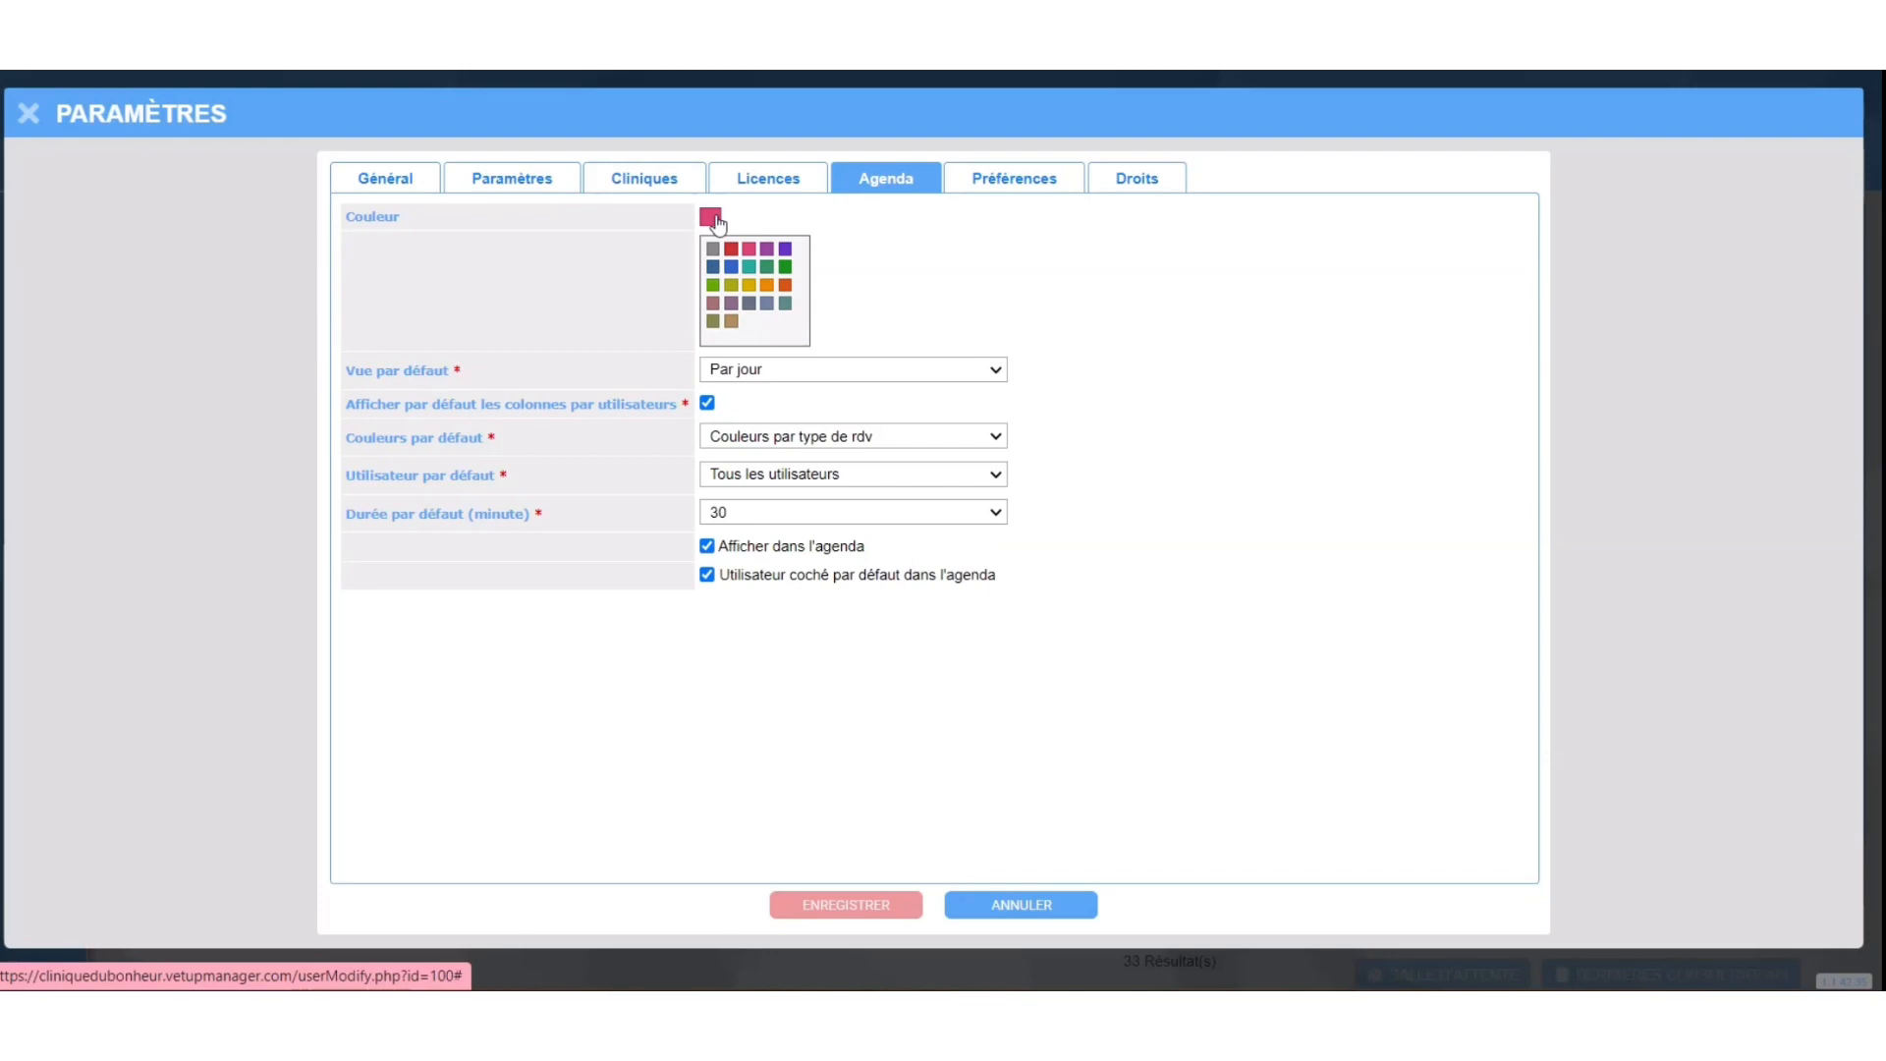
left_click(998, 367)
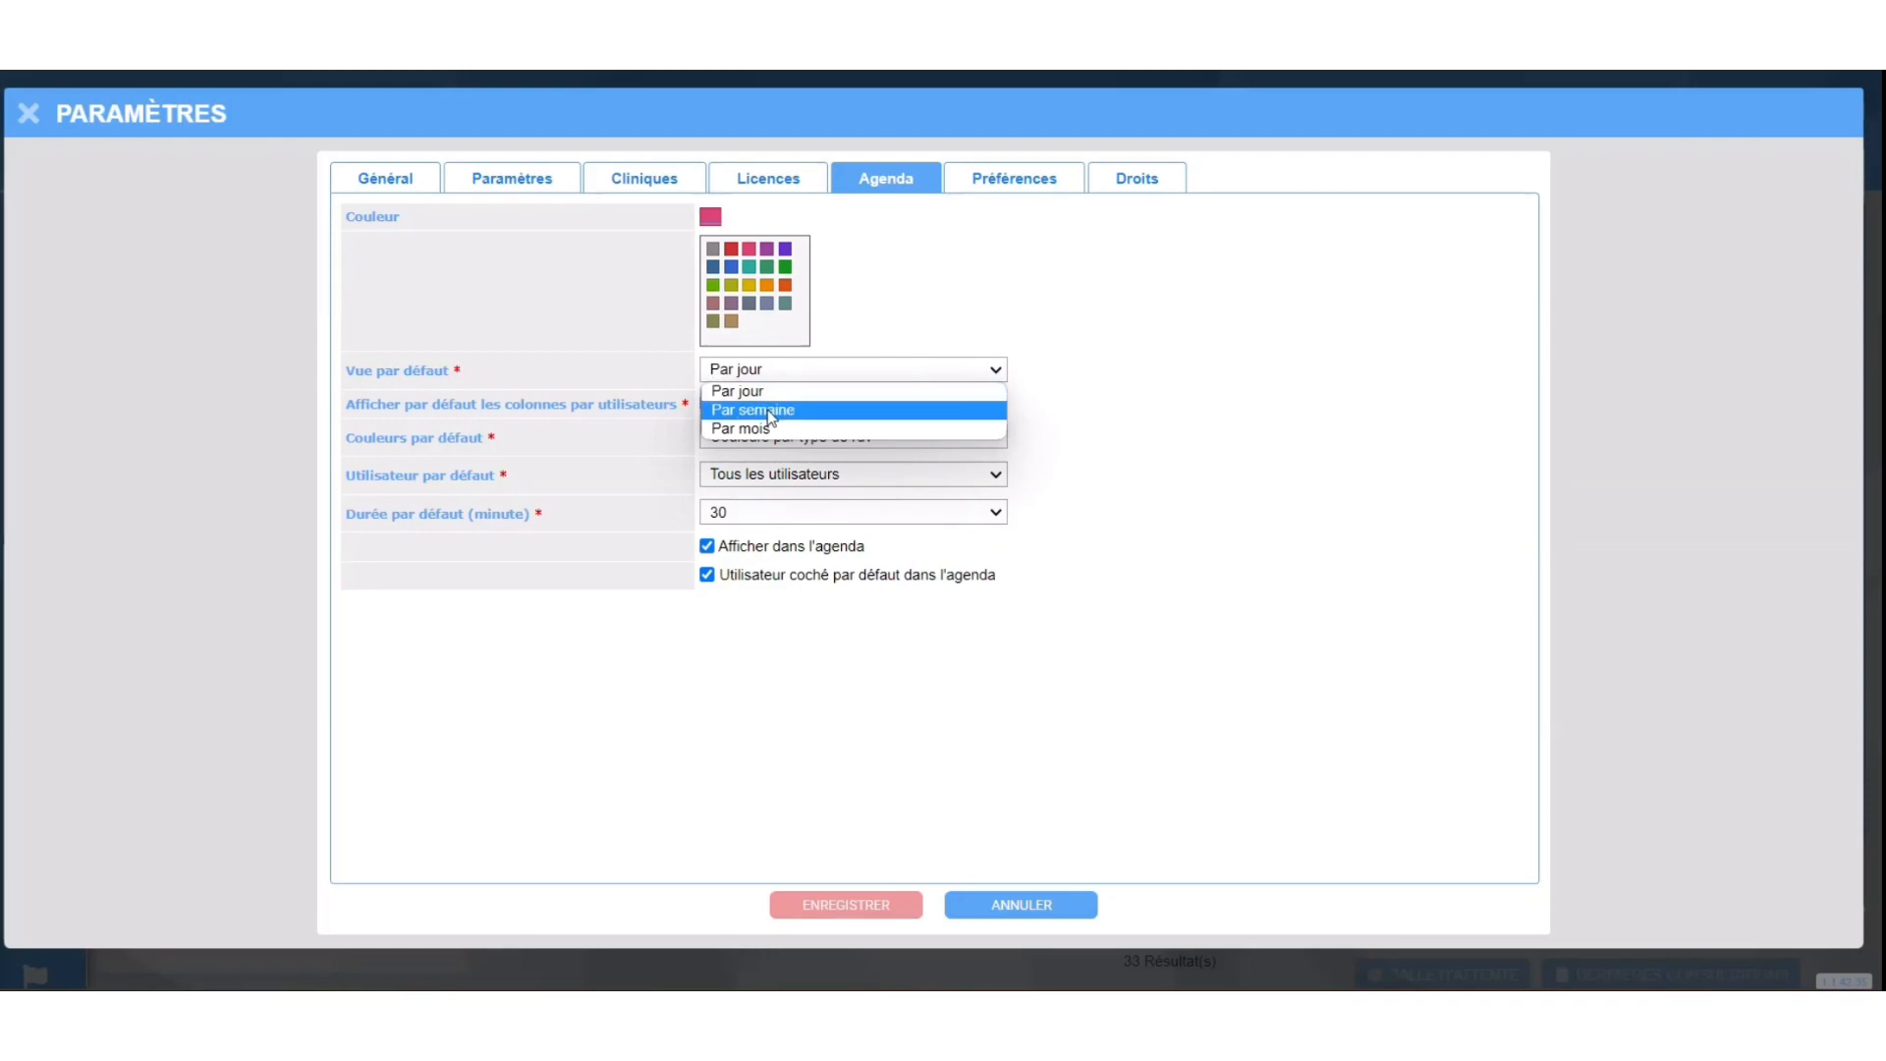
left_click(1028, 381)
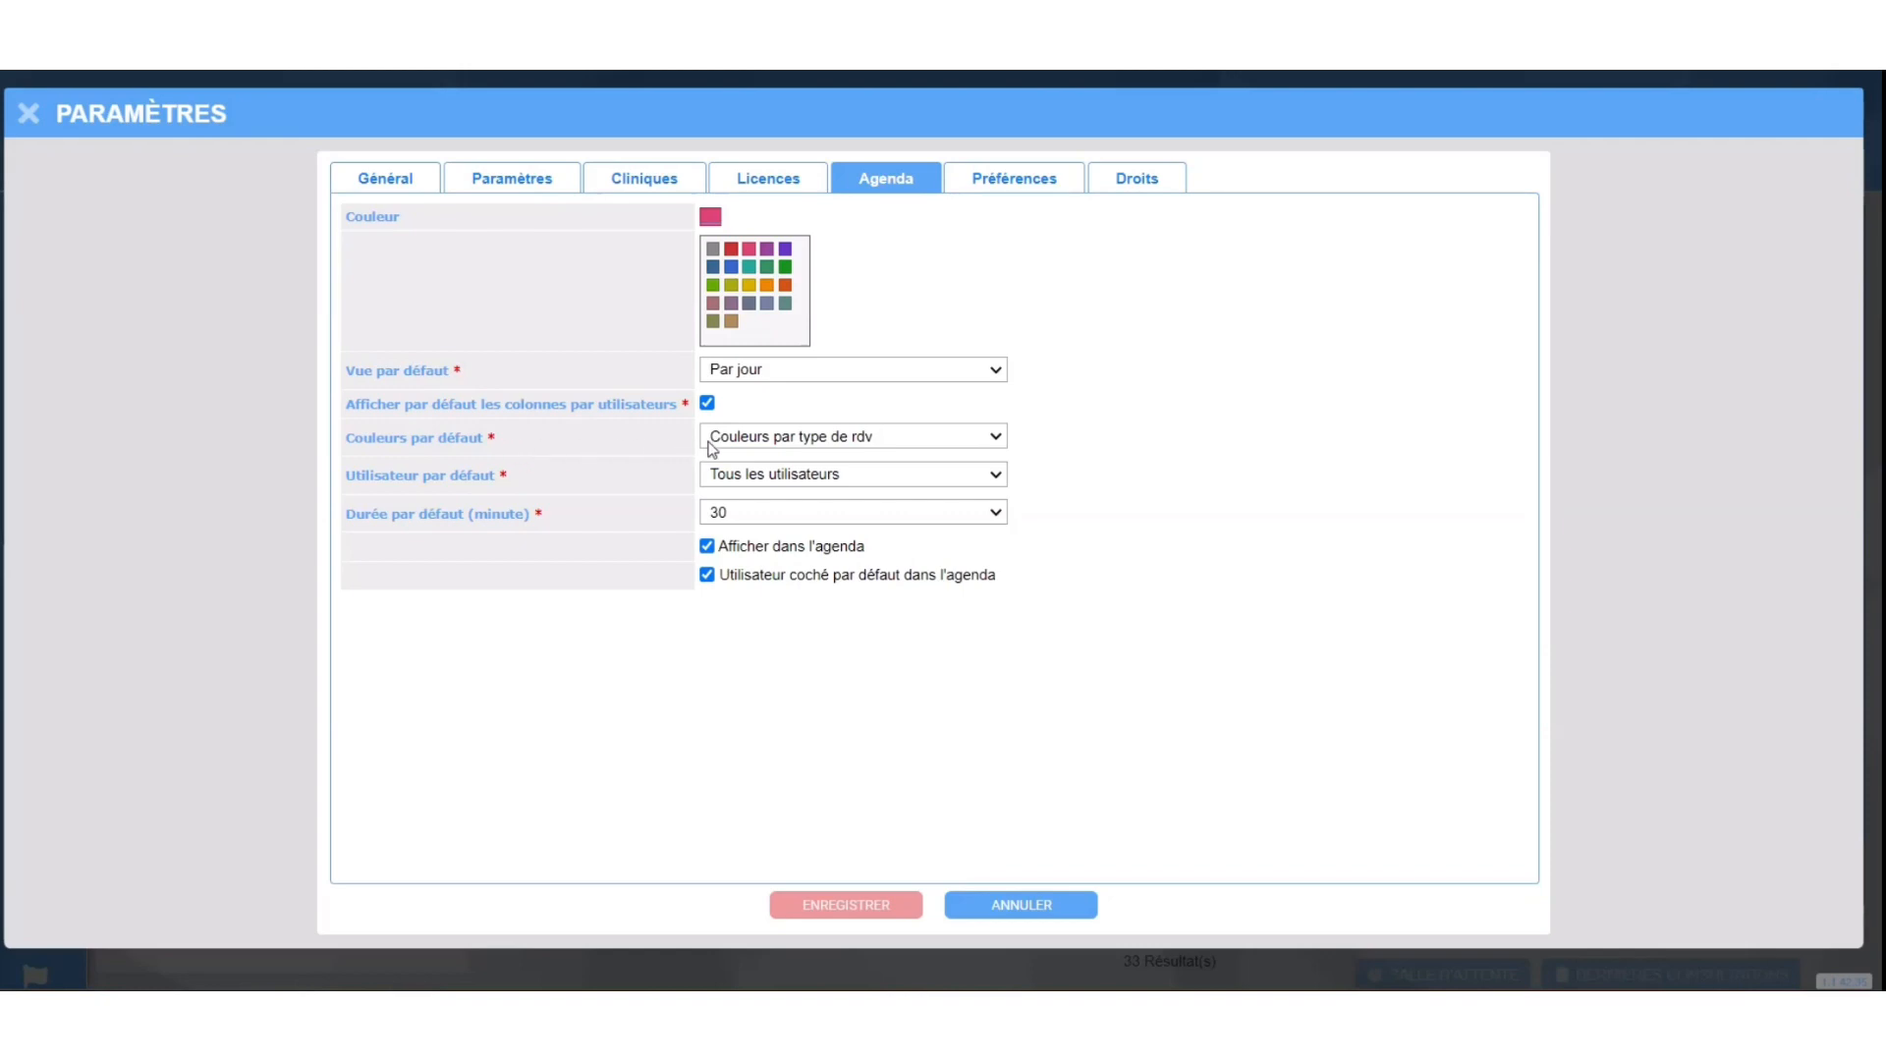
left_click(888, 448)
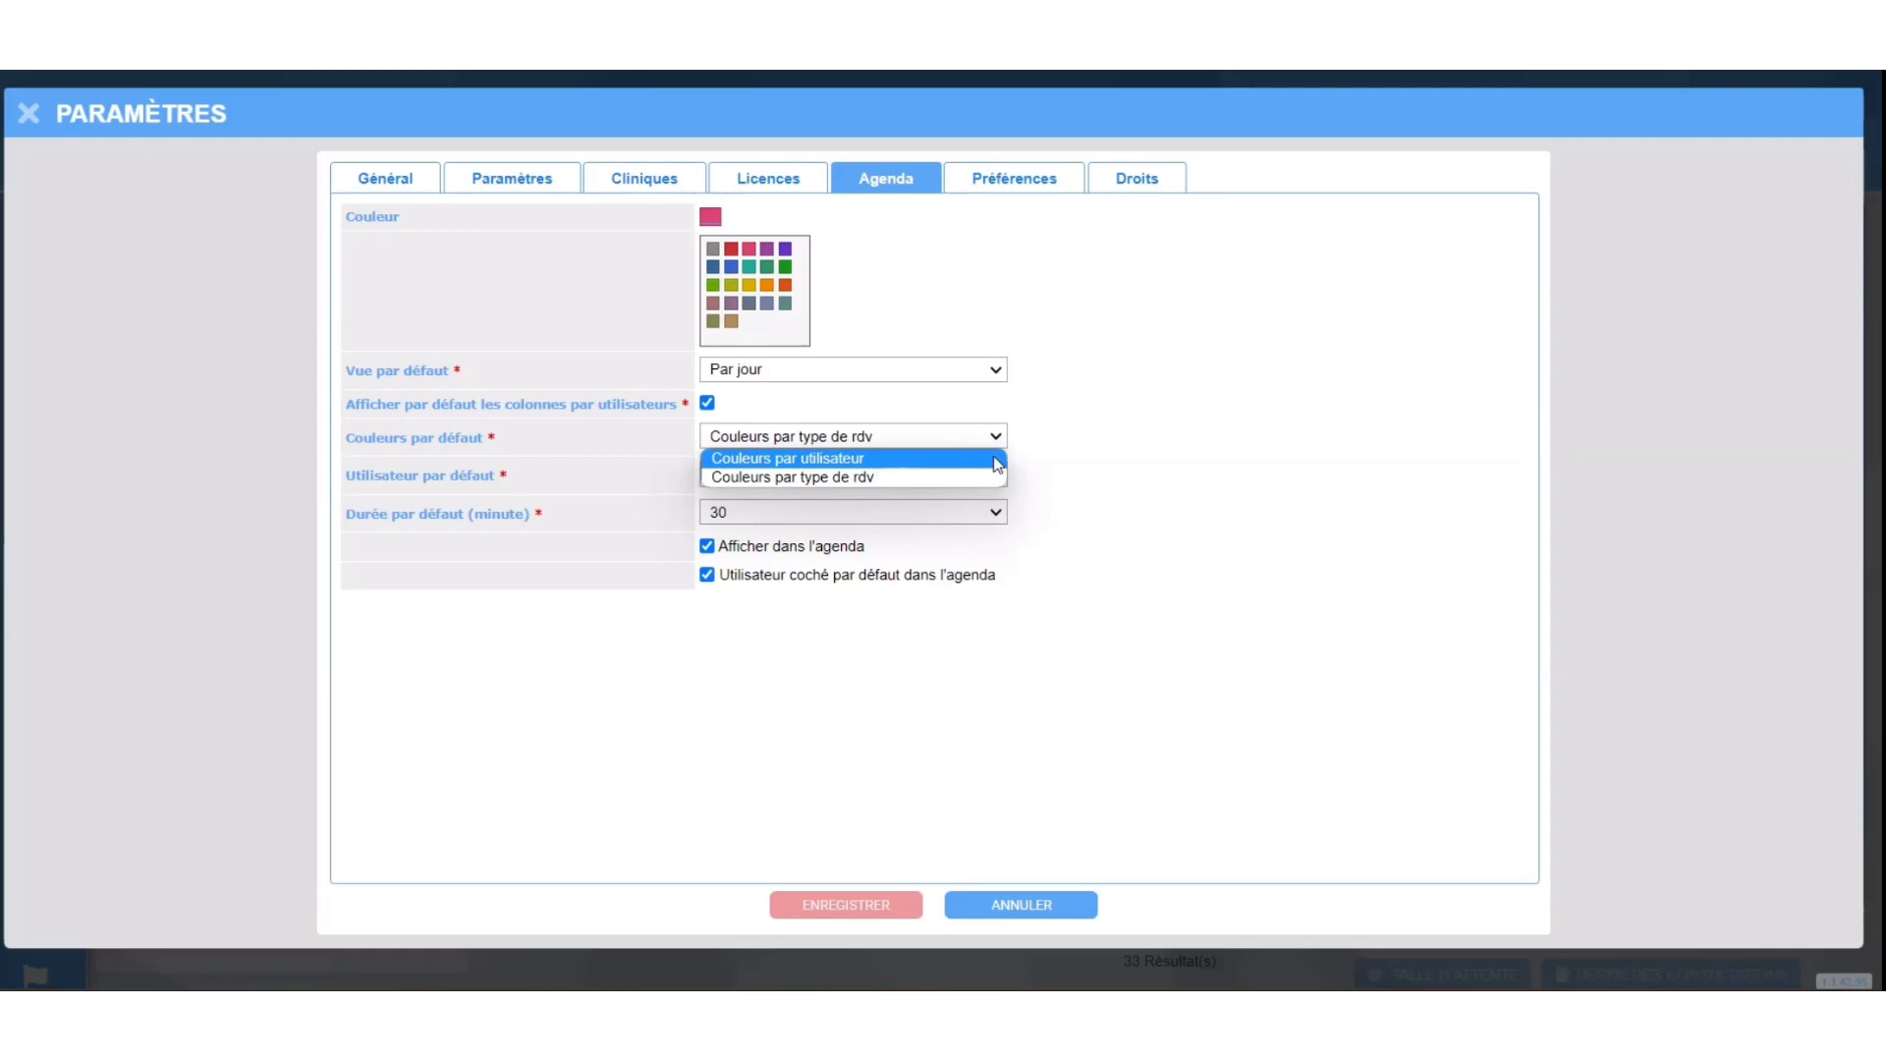
left_click(1040, 435)
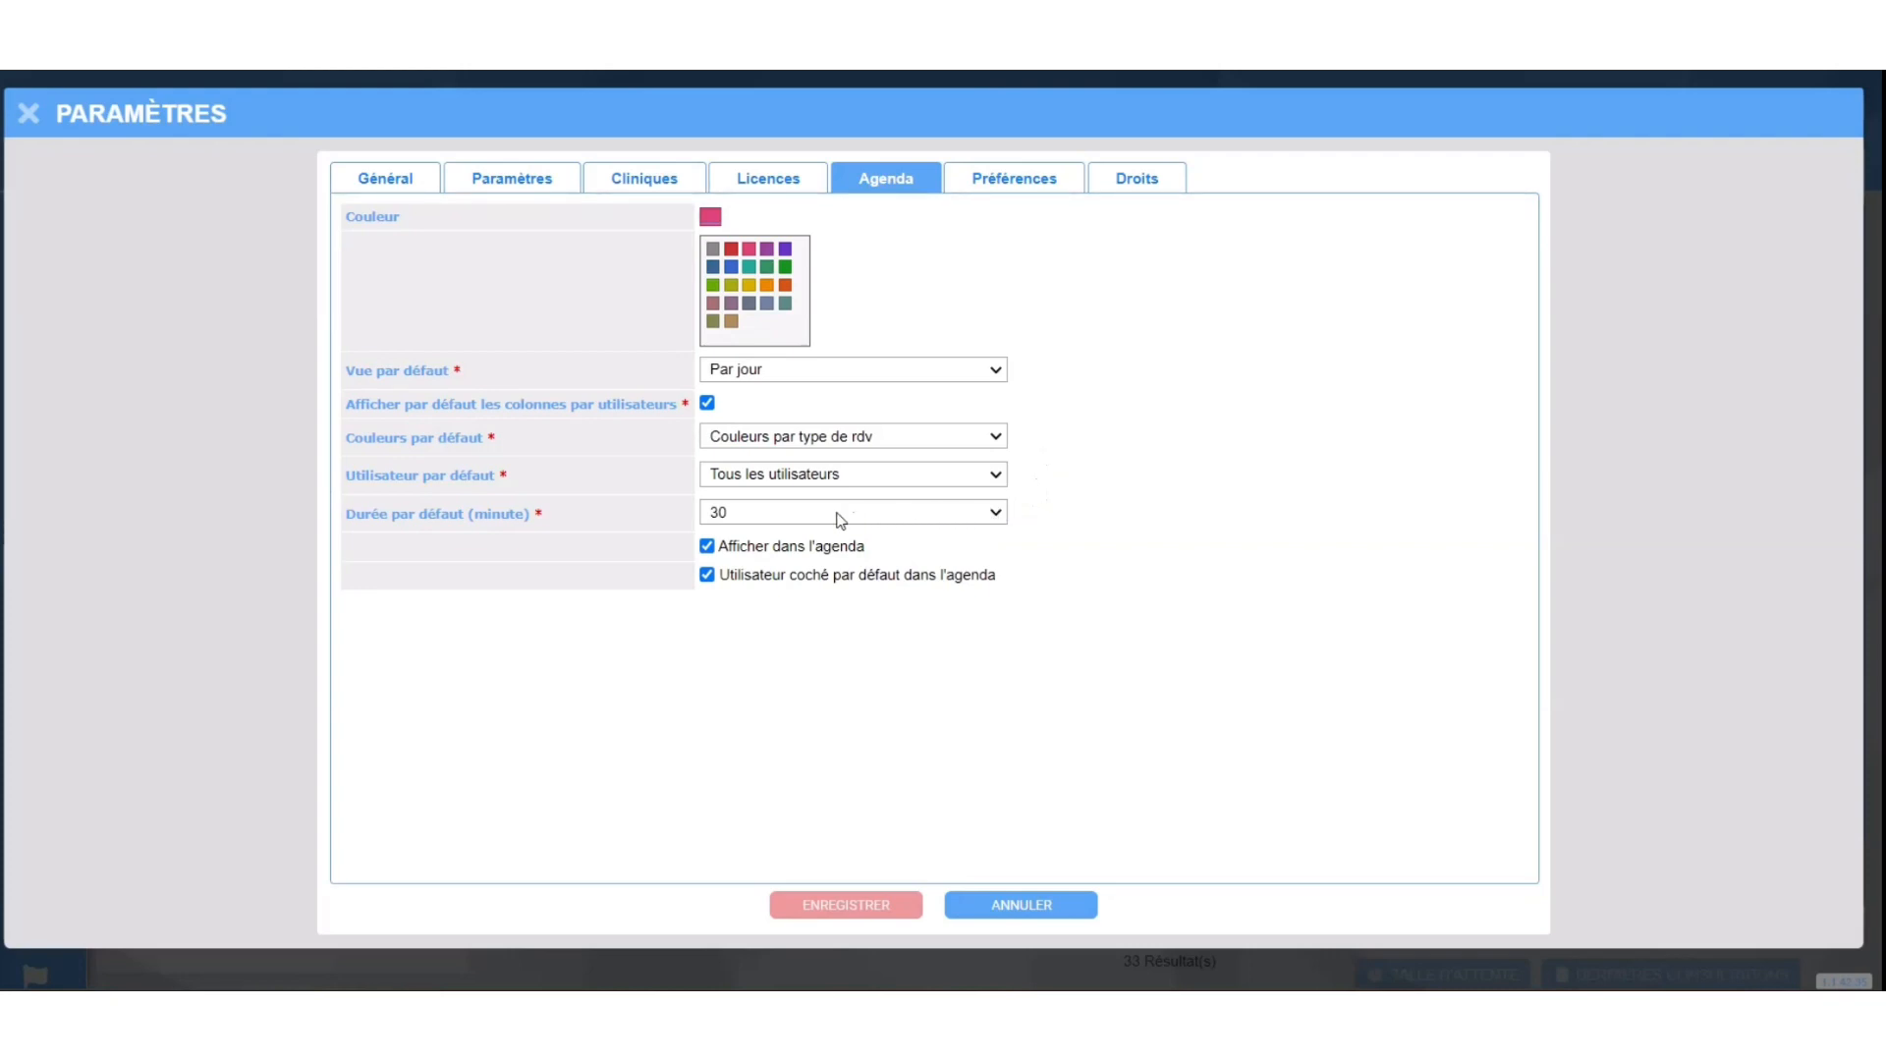
Set the user's default agenda duration to 60 minutes and keep Afficher dans l'agenda enabled.
left_click(999, 514)
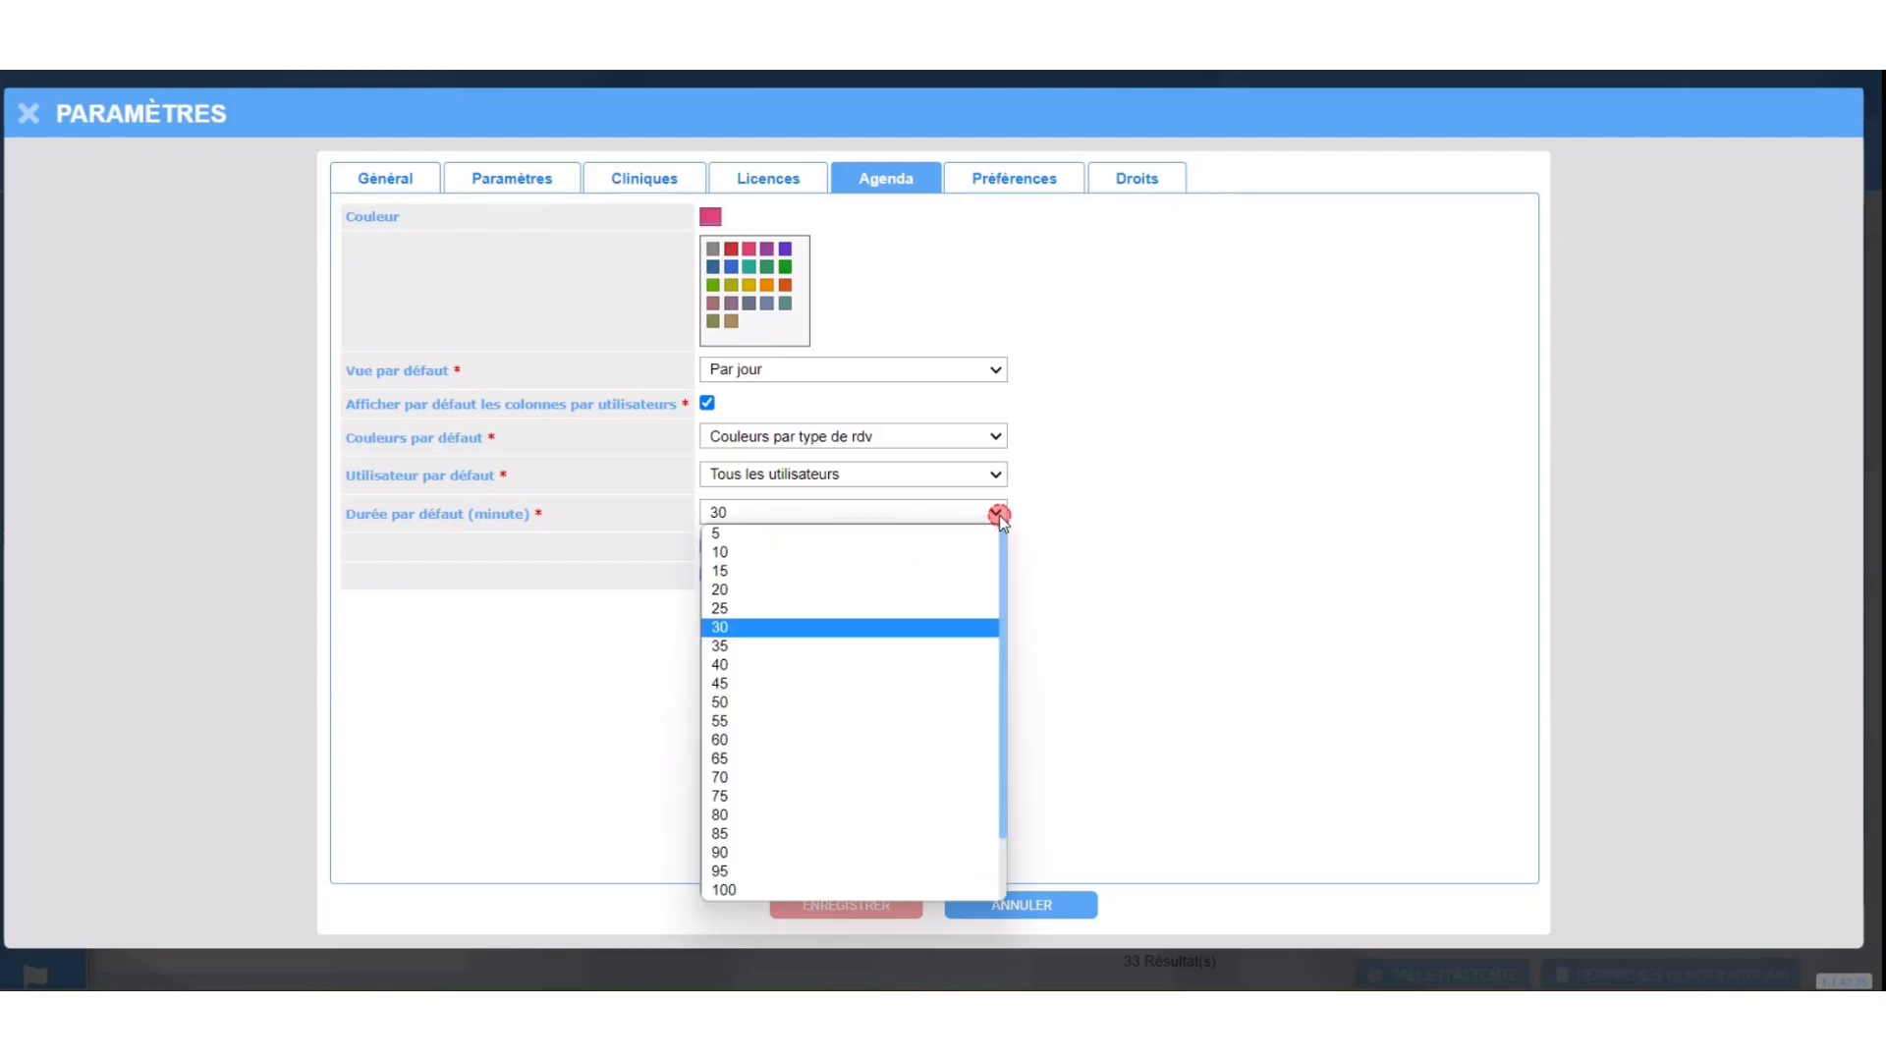
left_click(727, 742)
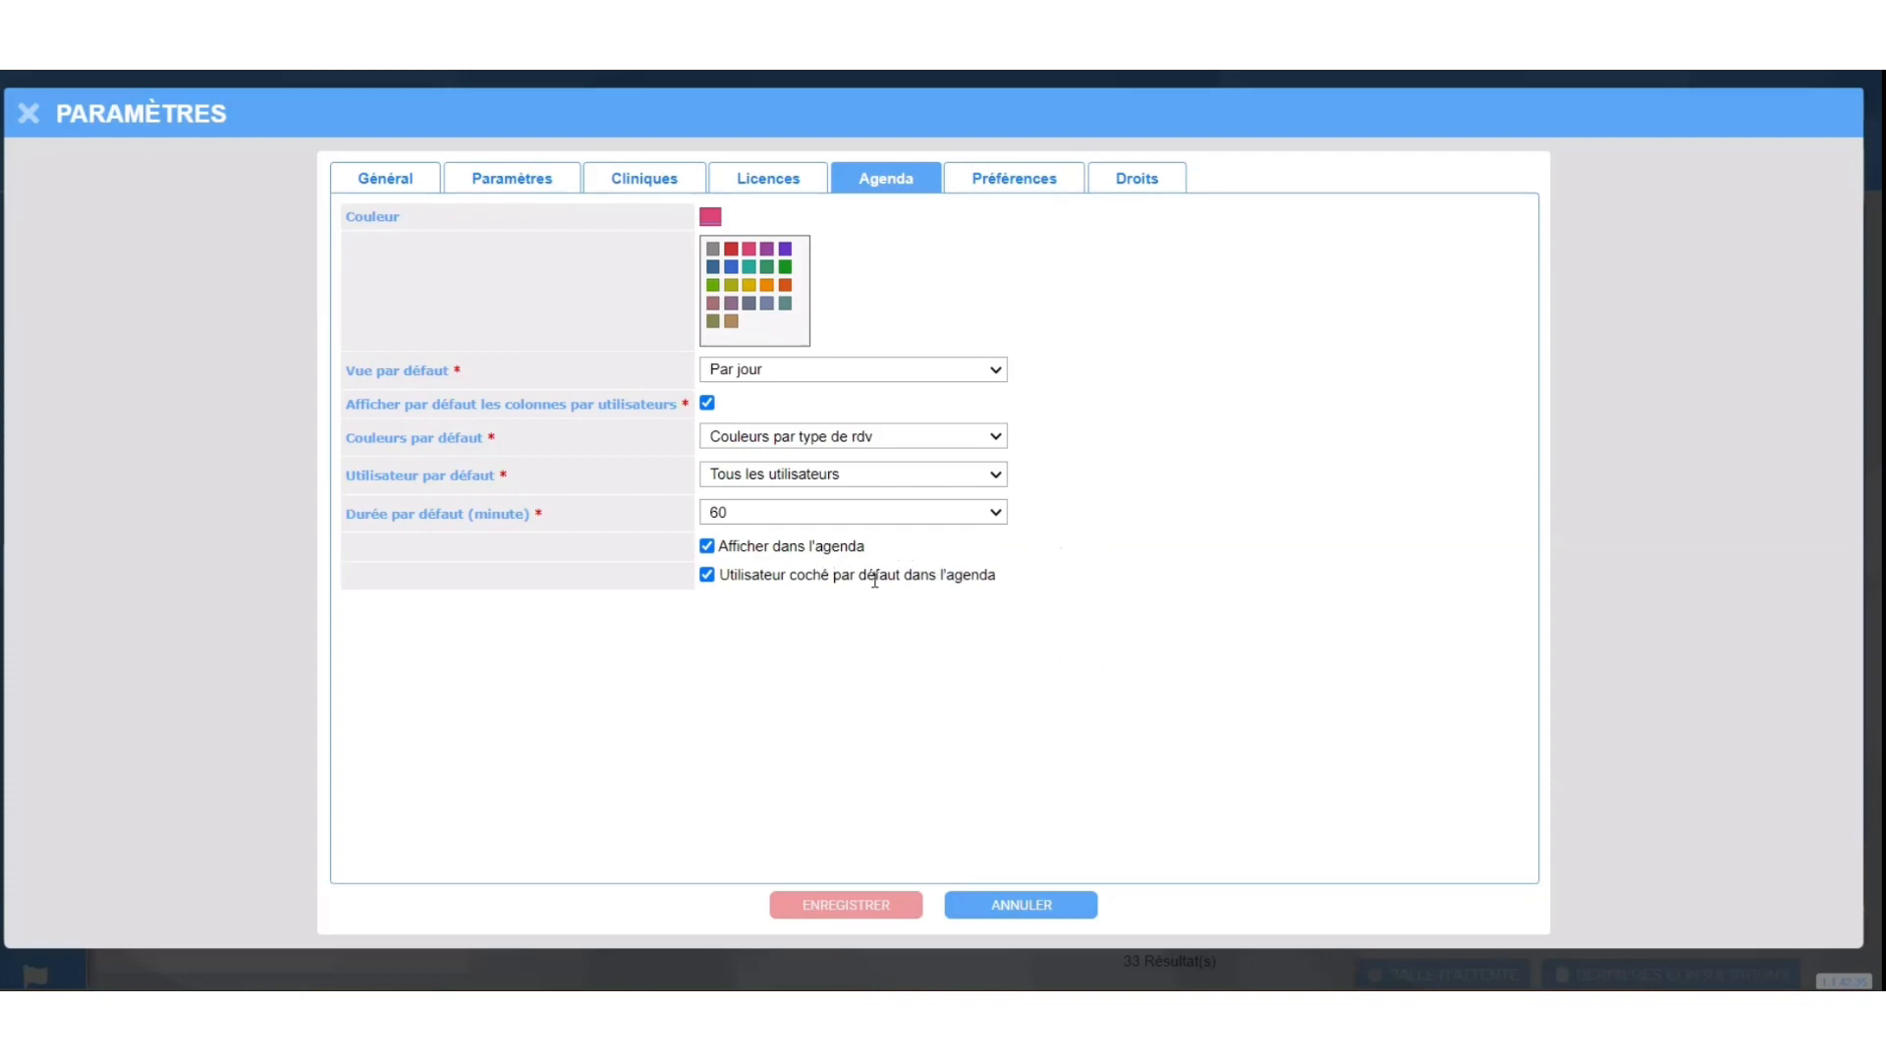
left_click(708, 546)
left_click(708, 547)
left_click(708, 544)
left_click(708, 544)
Review the user's preferences, grant all user rights except Statistiques, and save the user record.
left_click(1002, 190)
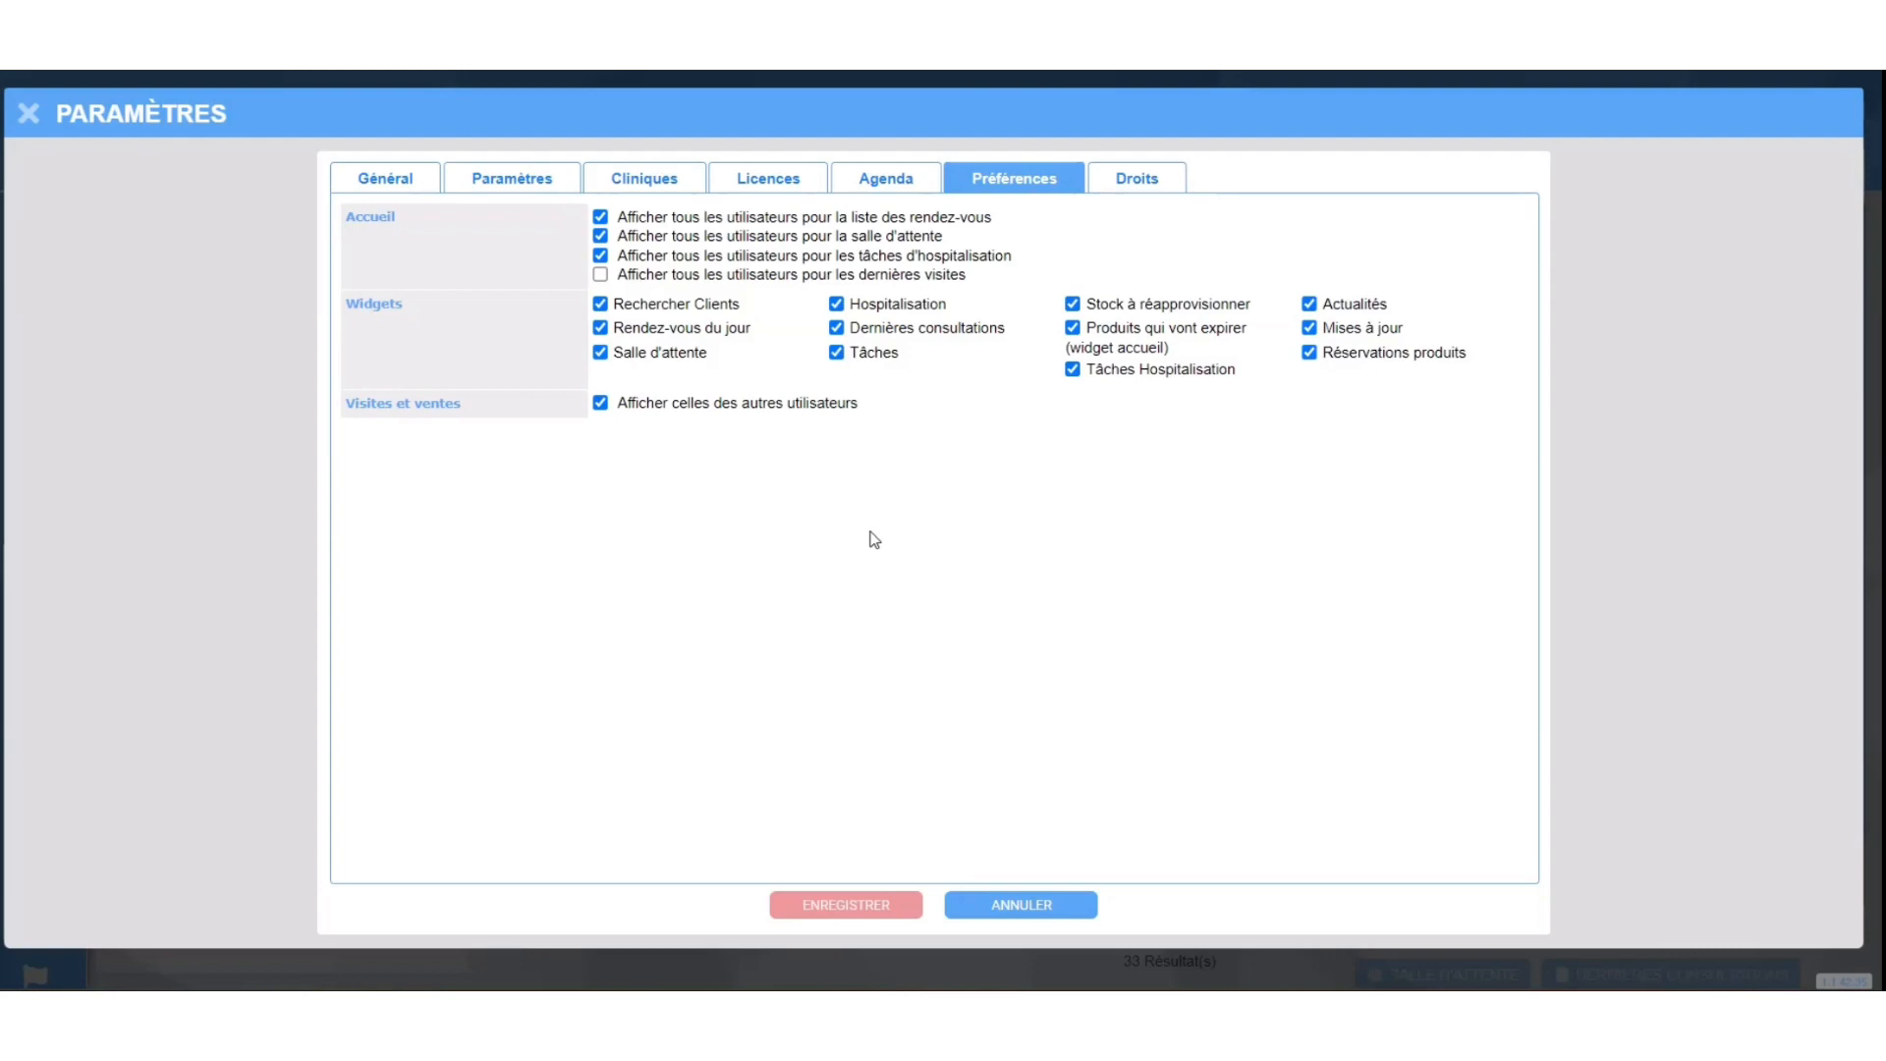
left_click(1165, 182)
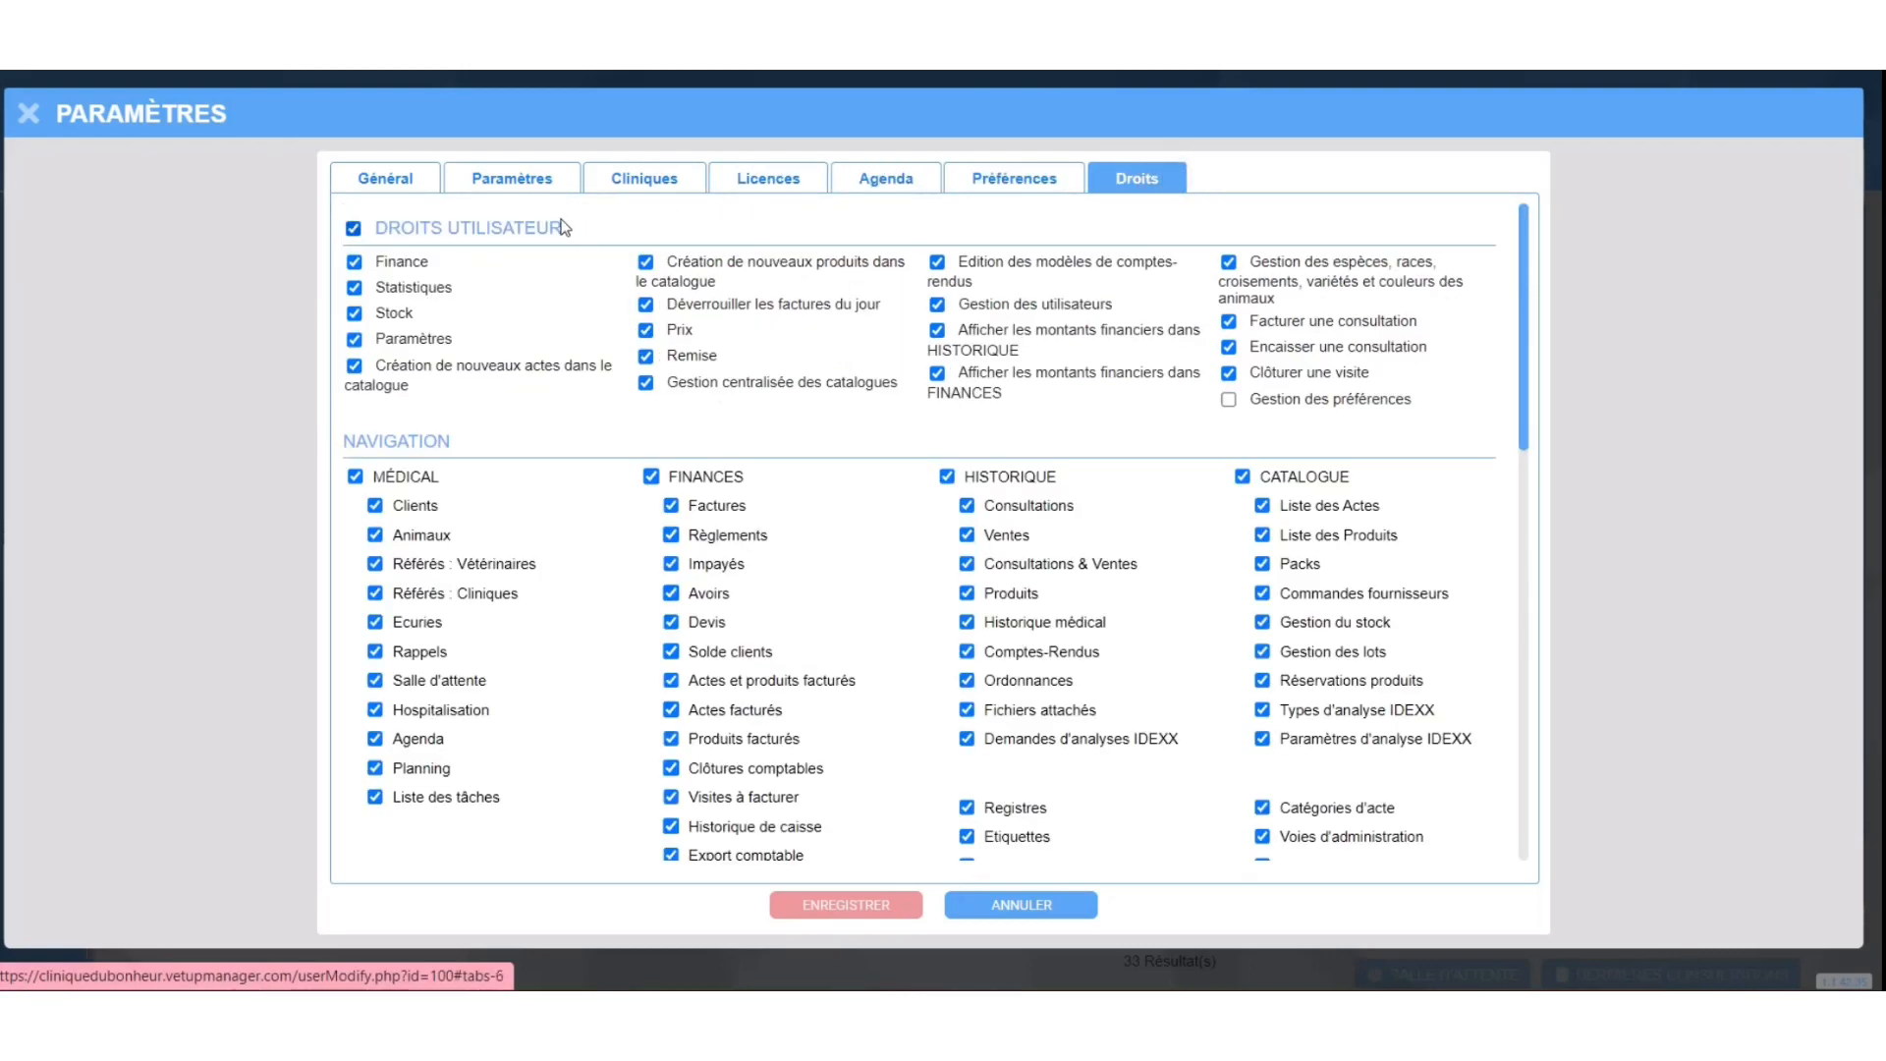
left_click(353, 229)
left_click(353, 229)
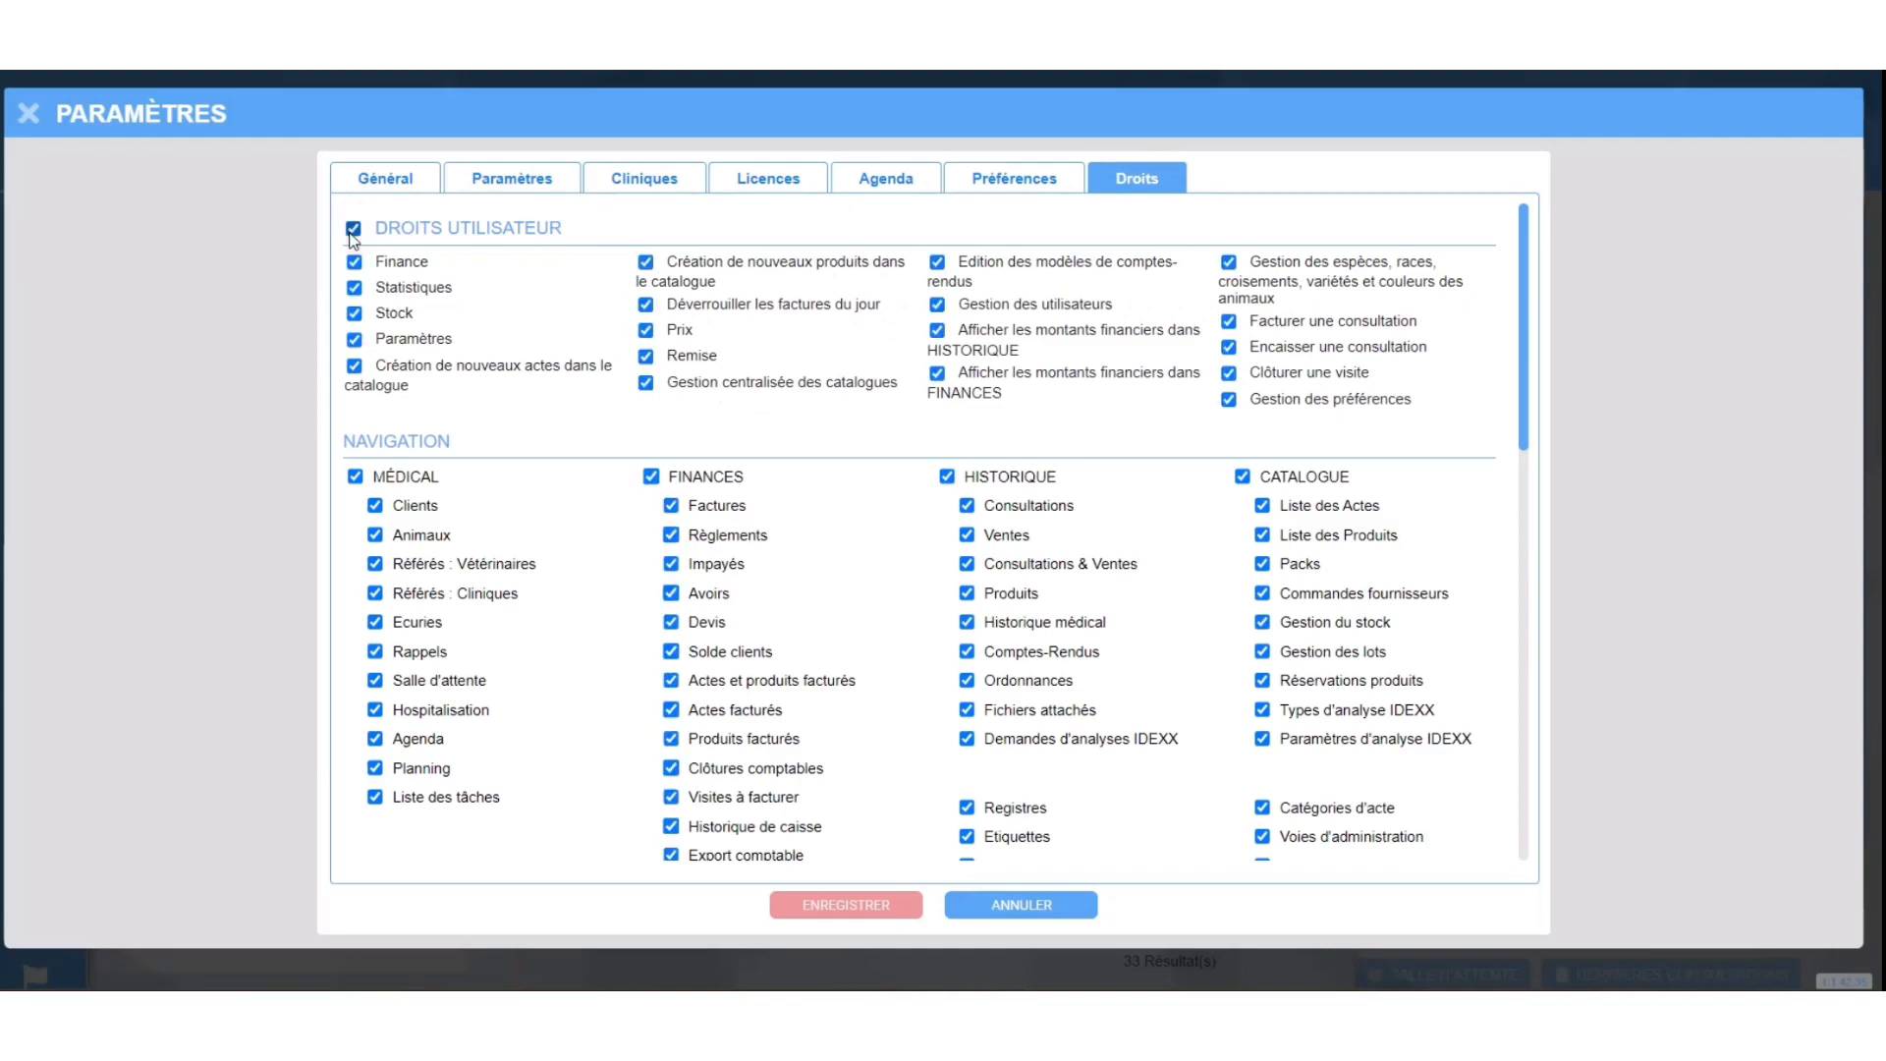
left_click(356, 290)
left_click(827, 905)
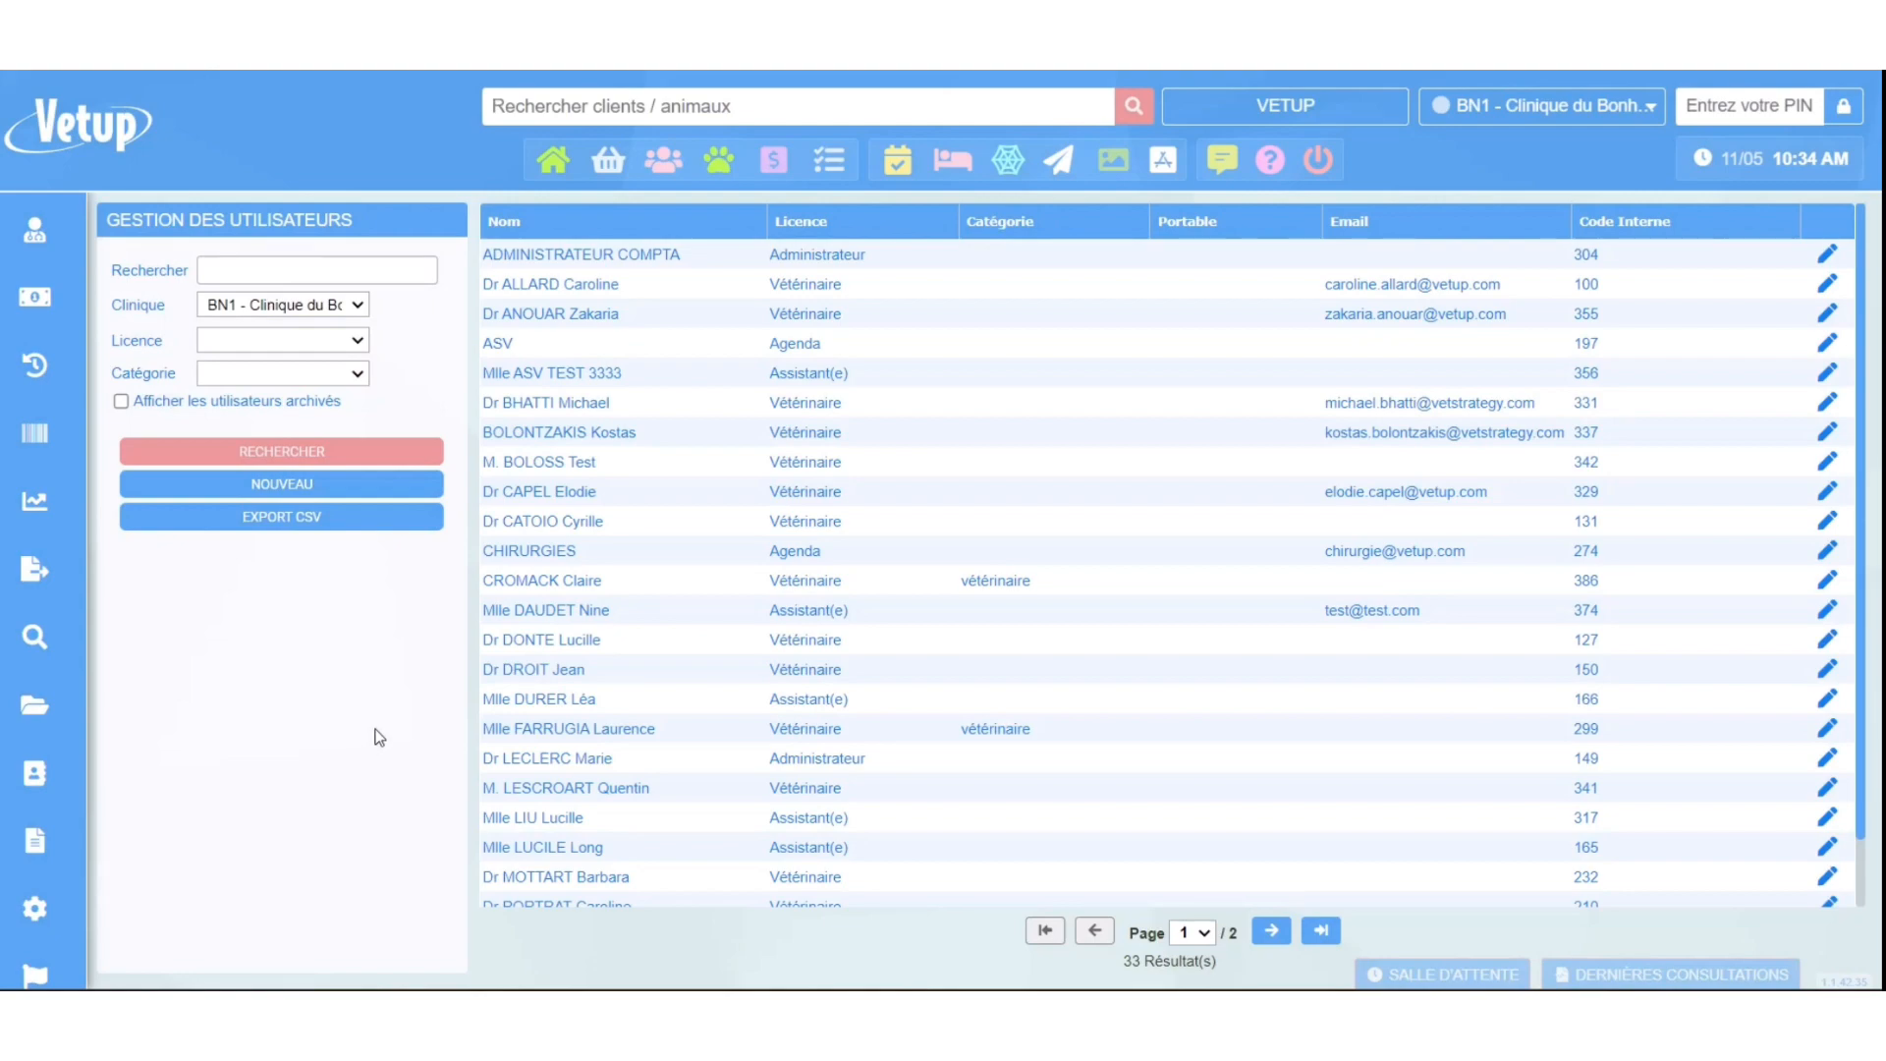
Open the general settings (Paramètres généraux) and test the Email certifié par Vetup option, leaving it enabled.
scroll(30, 812, "down", 1)
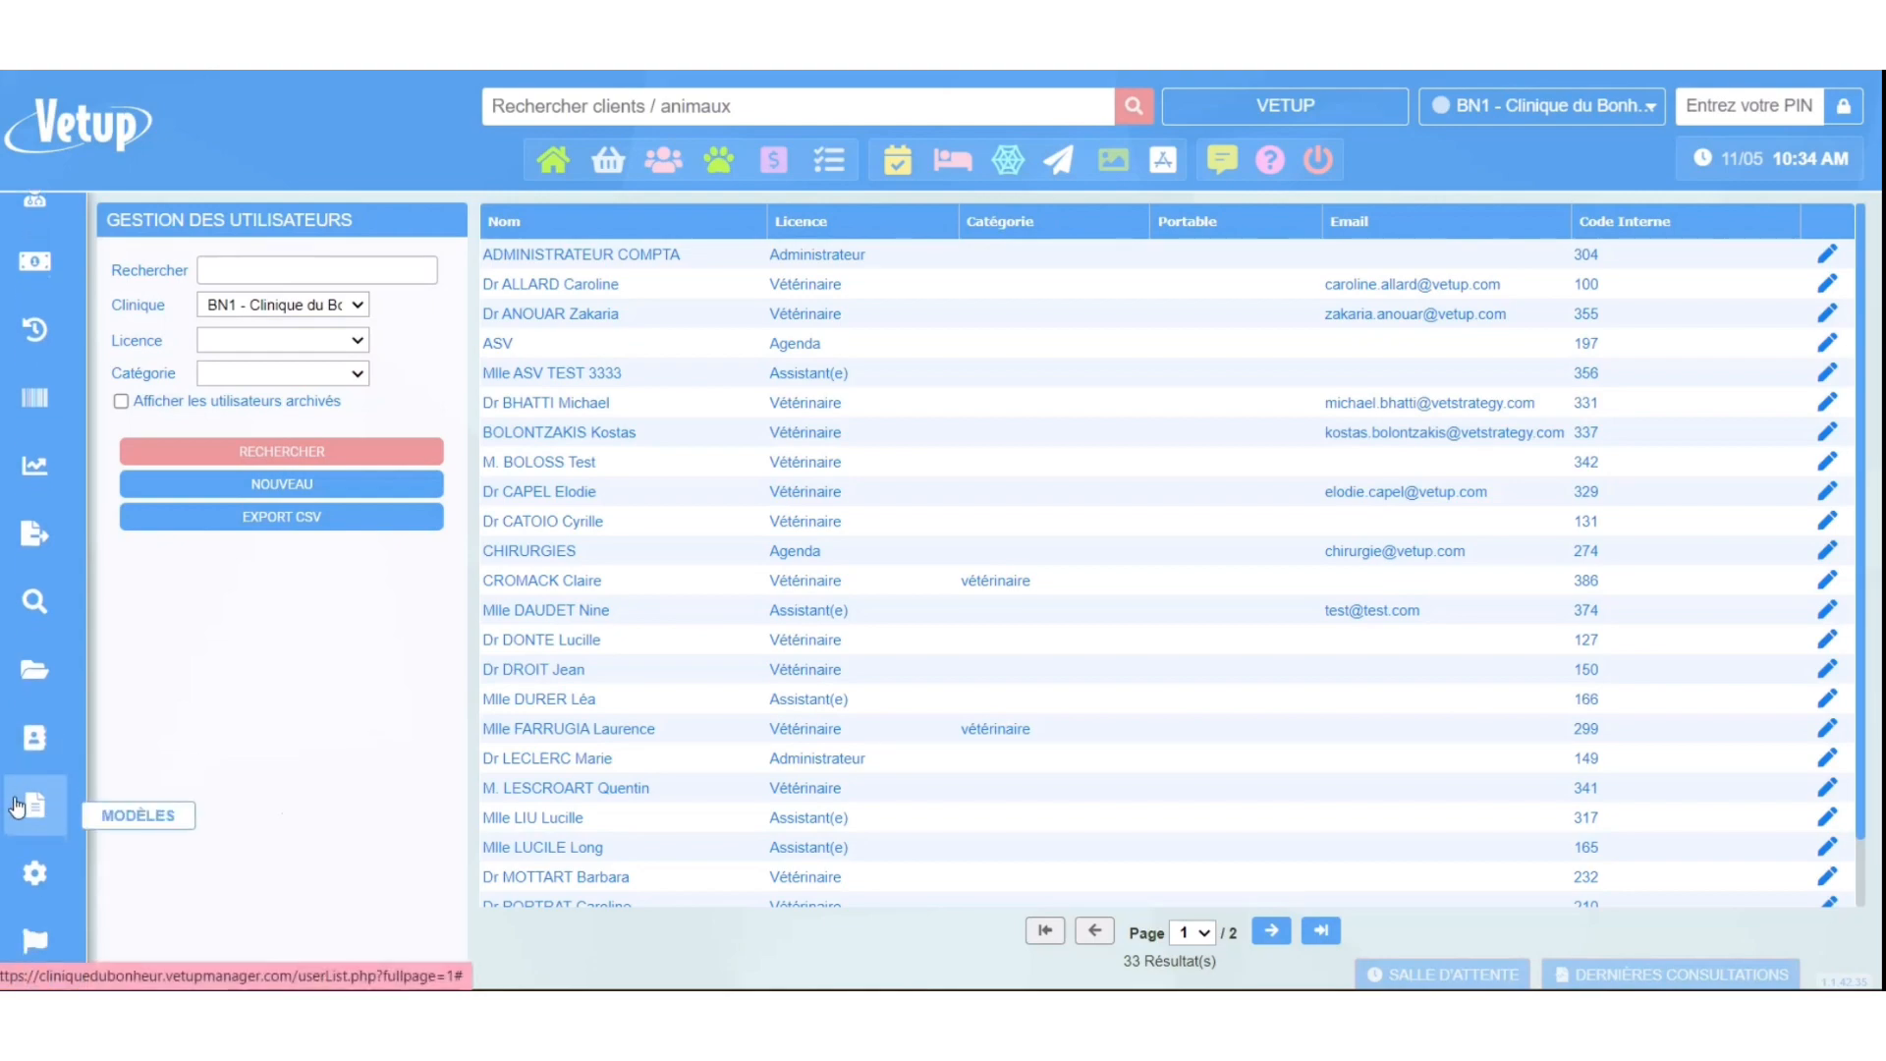
left_click(33, 871)
scroll(148, 786, "down", 3)
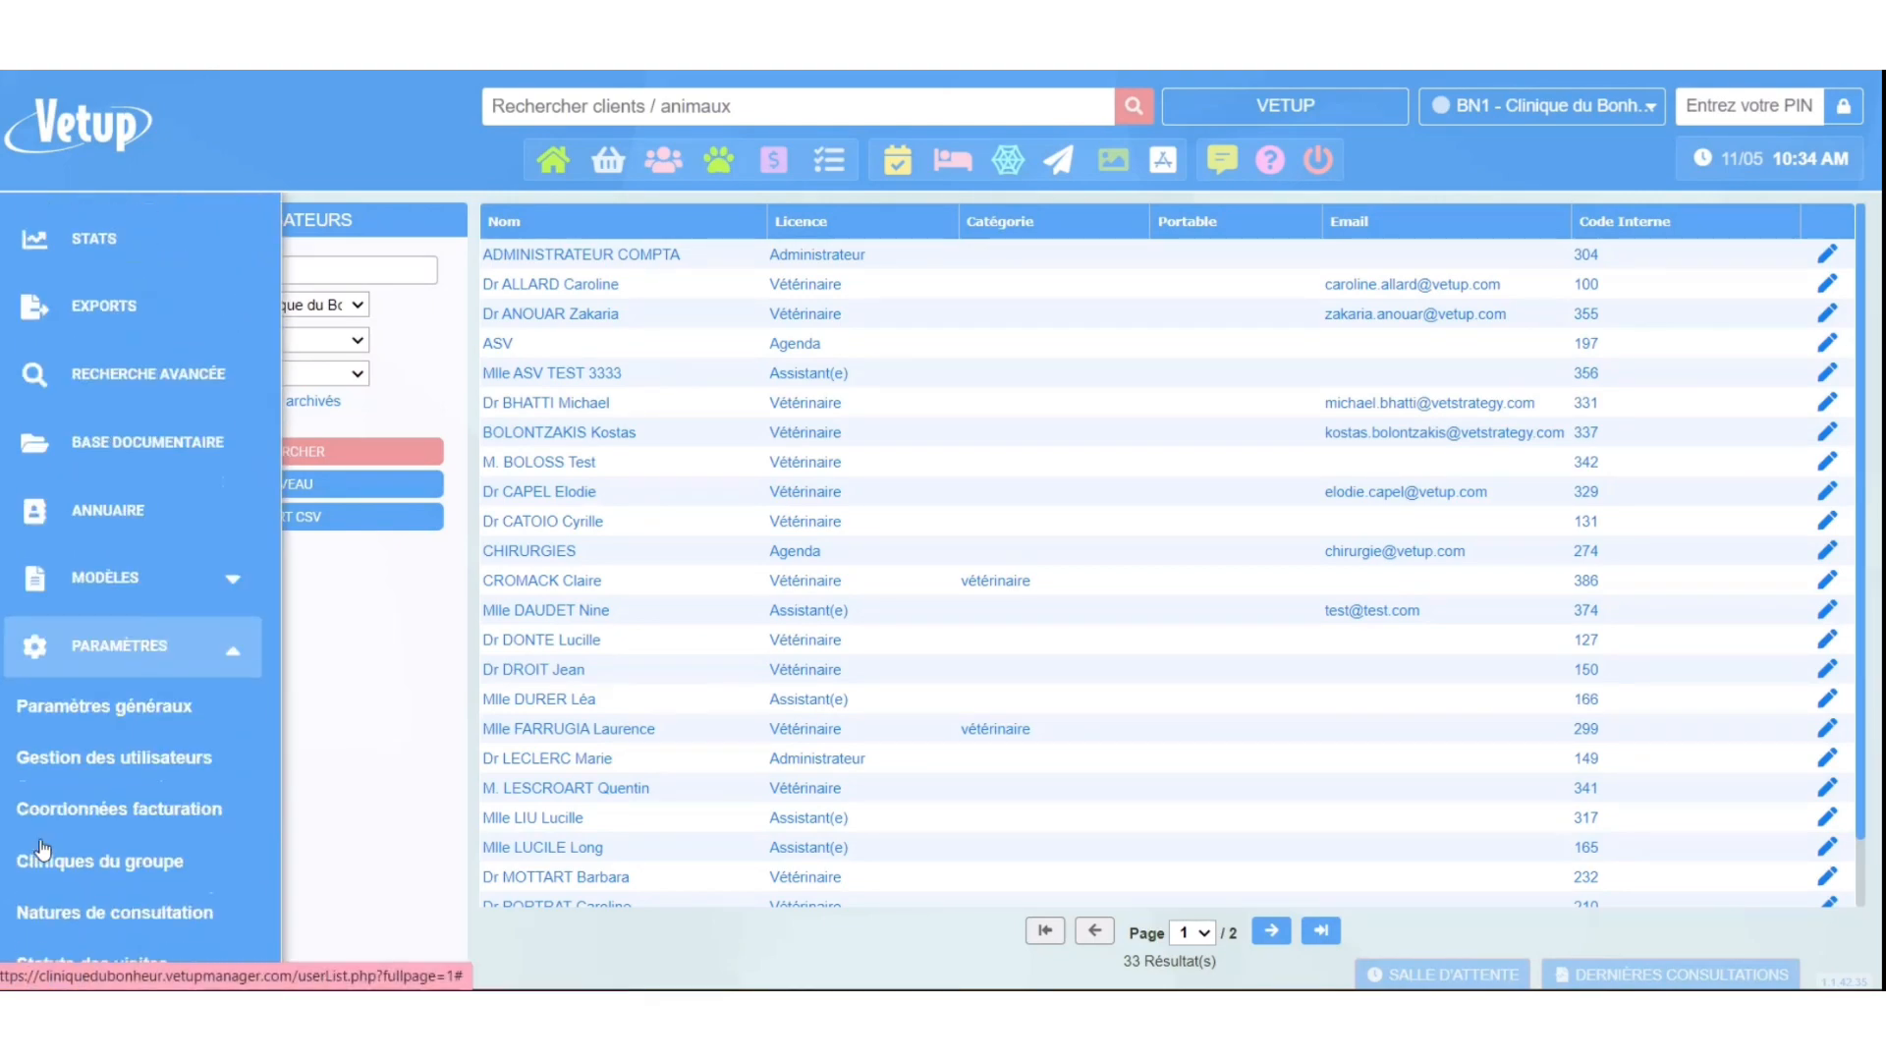
left_click(187, 686)
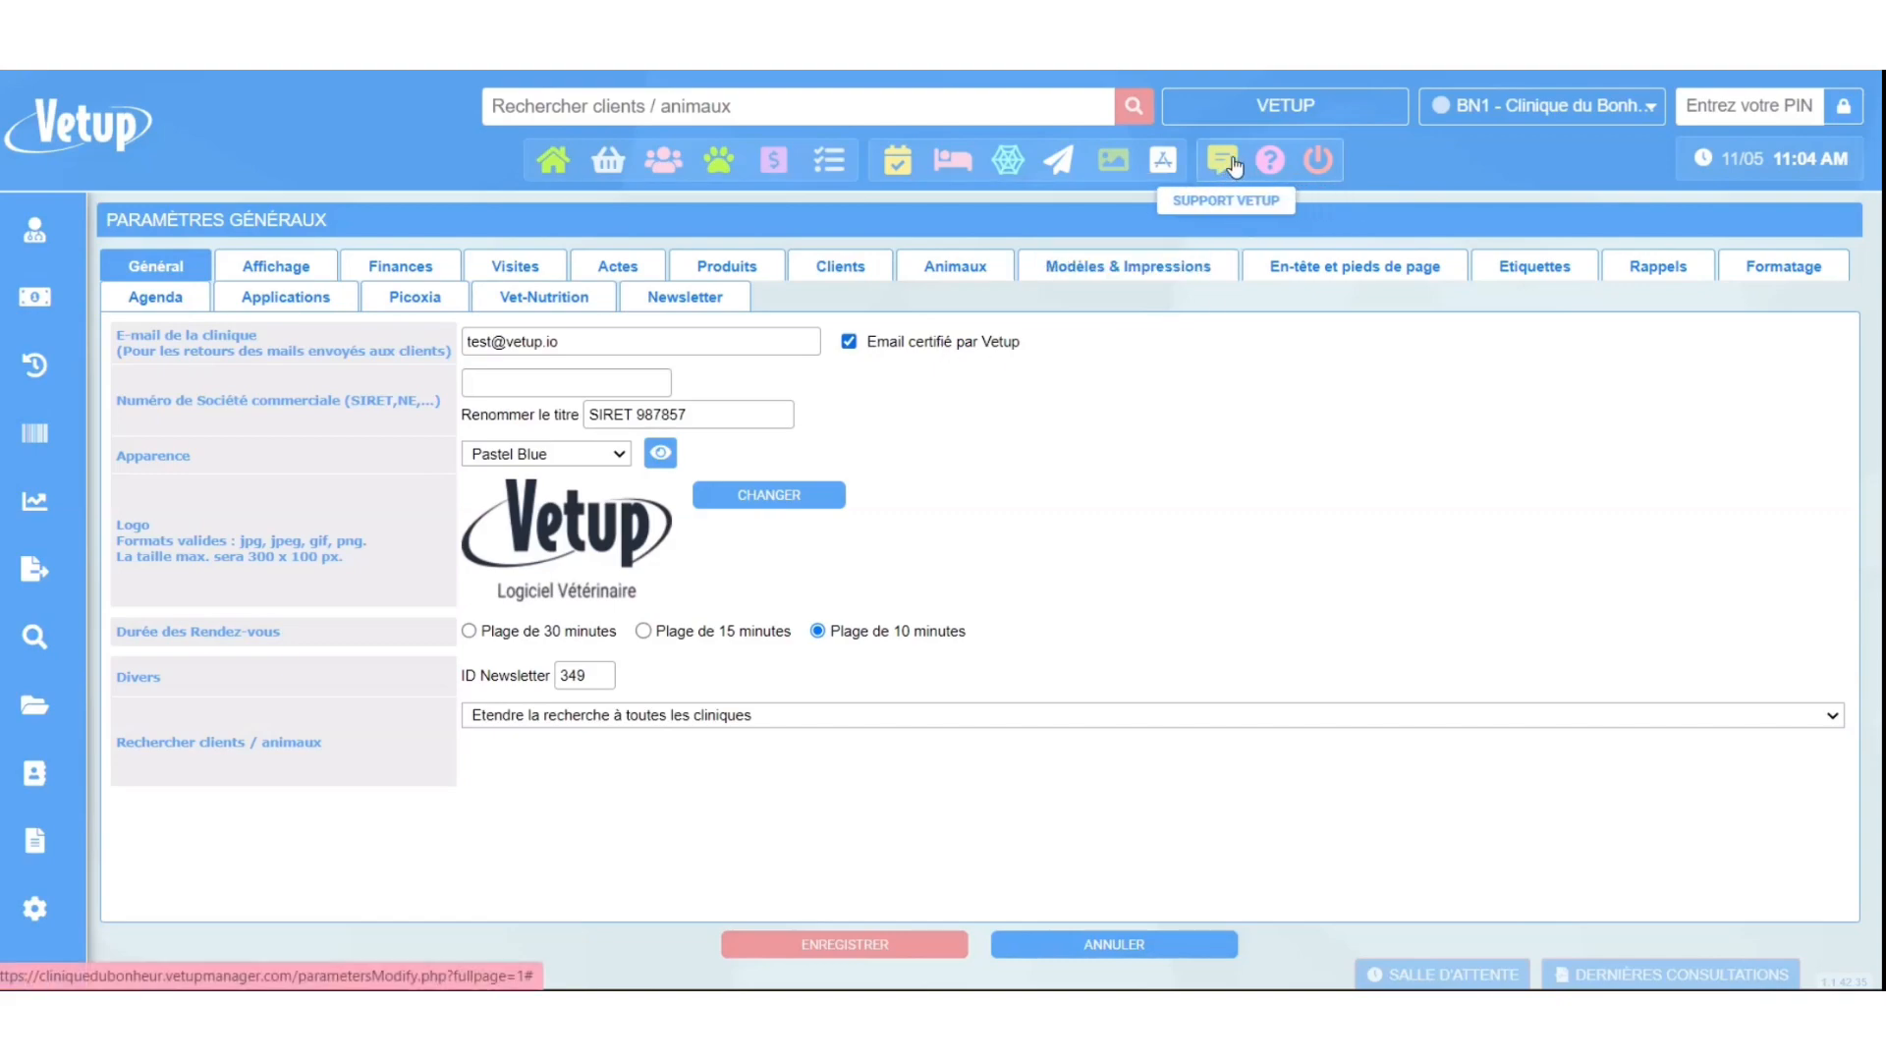
left_click(945, 342)
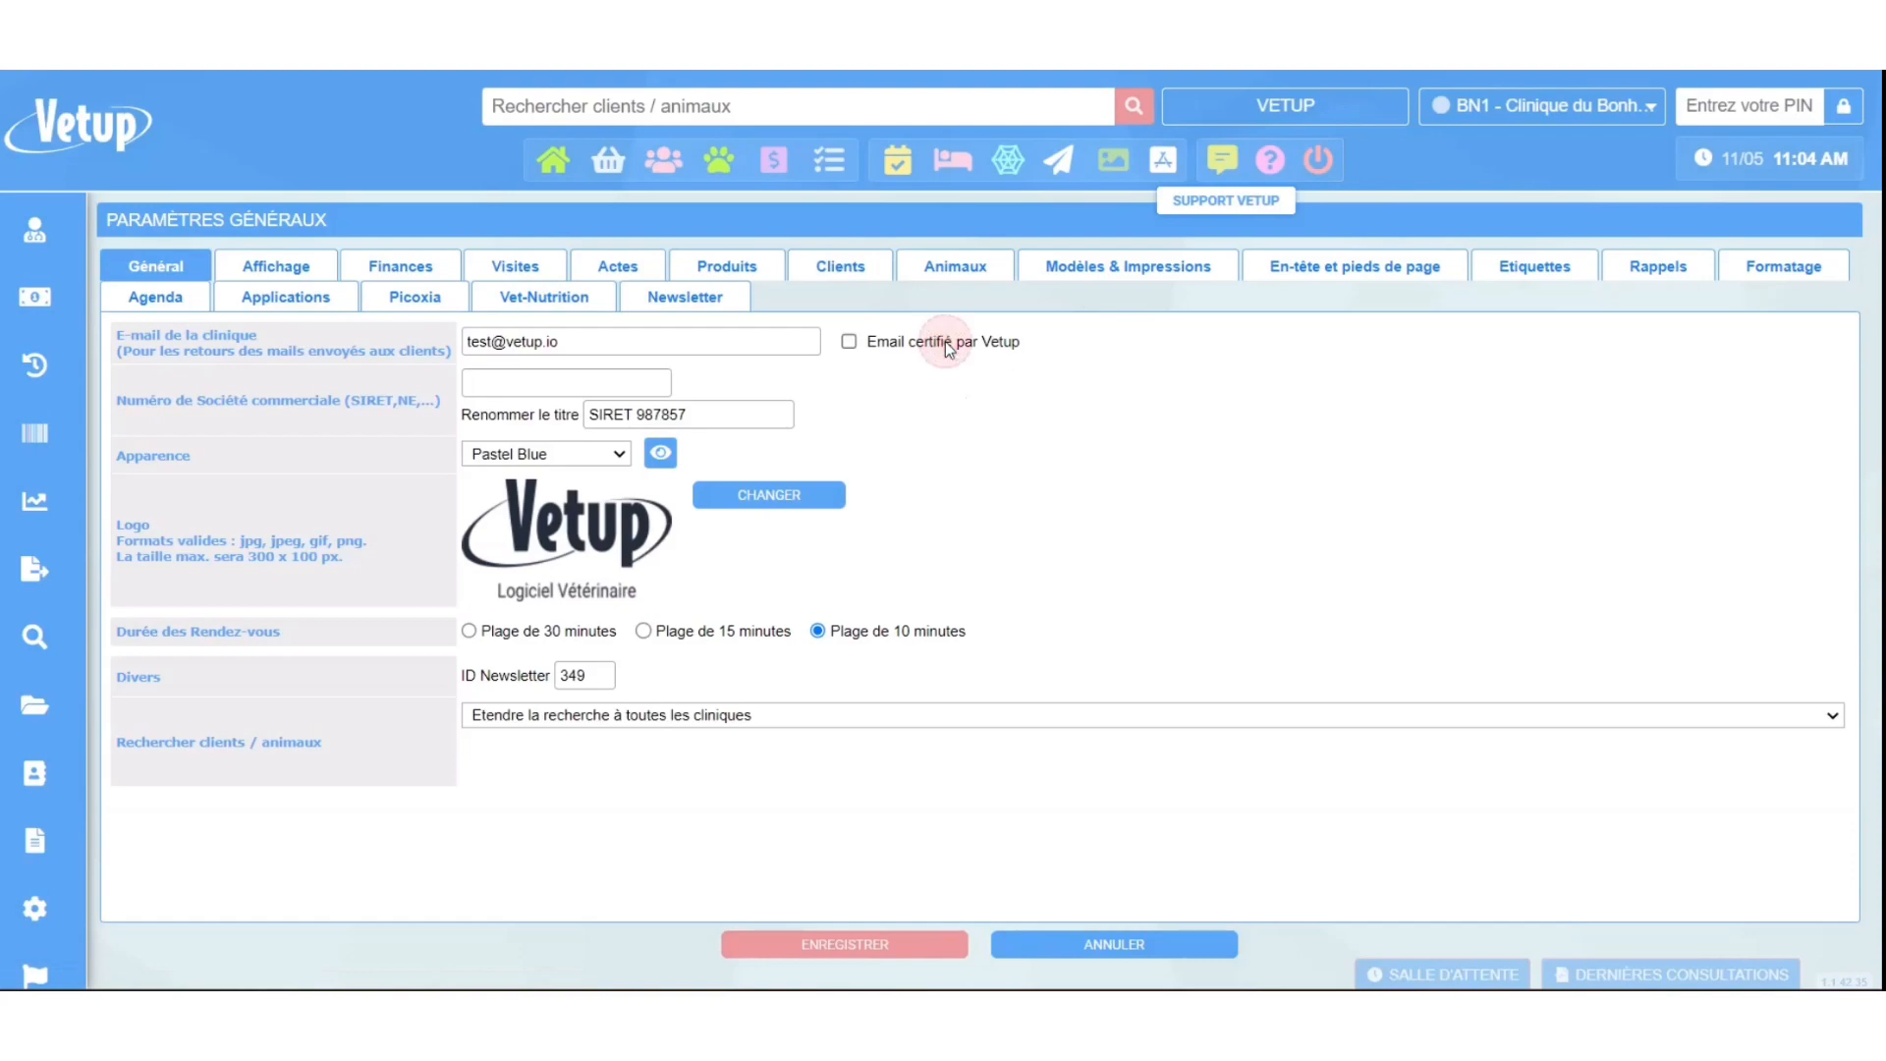
left_click(947, 344)
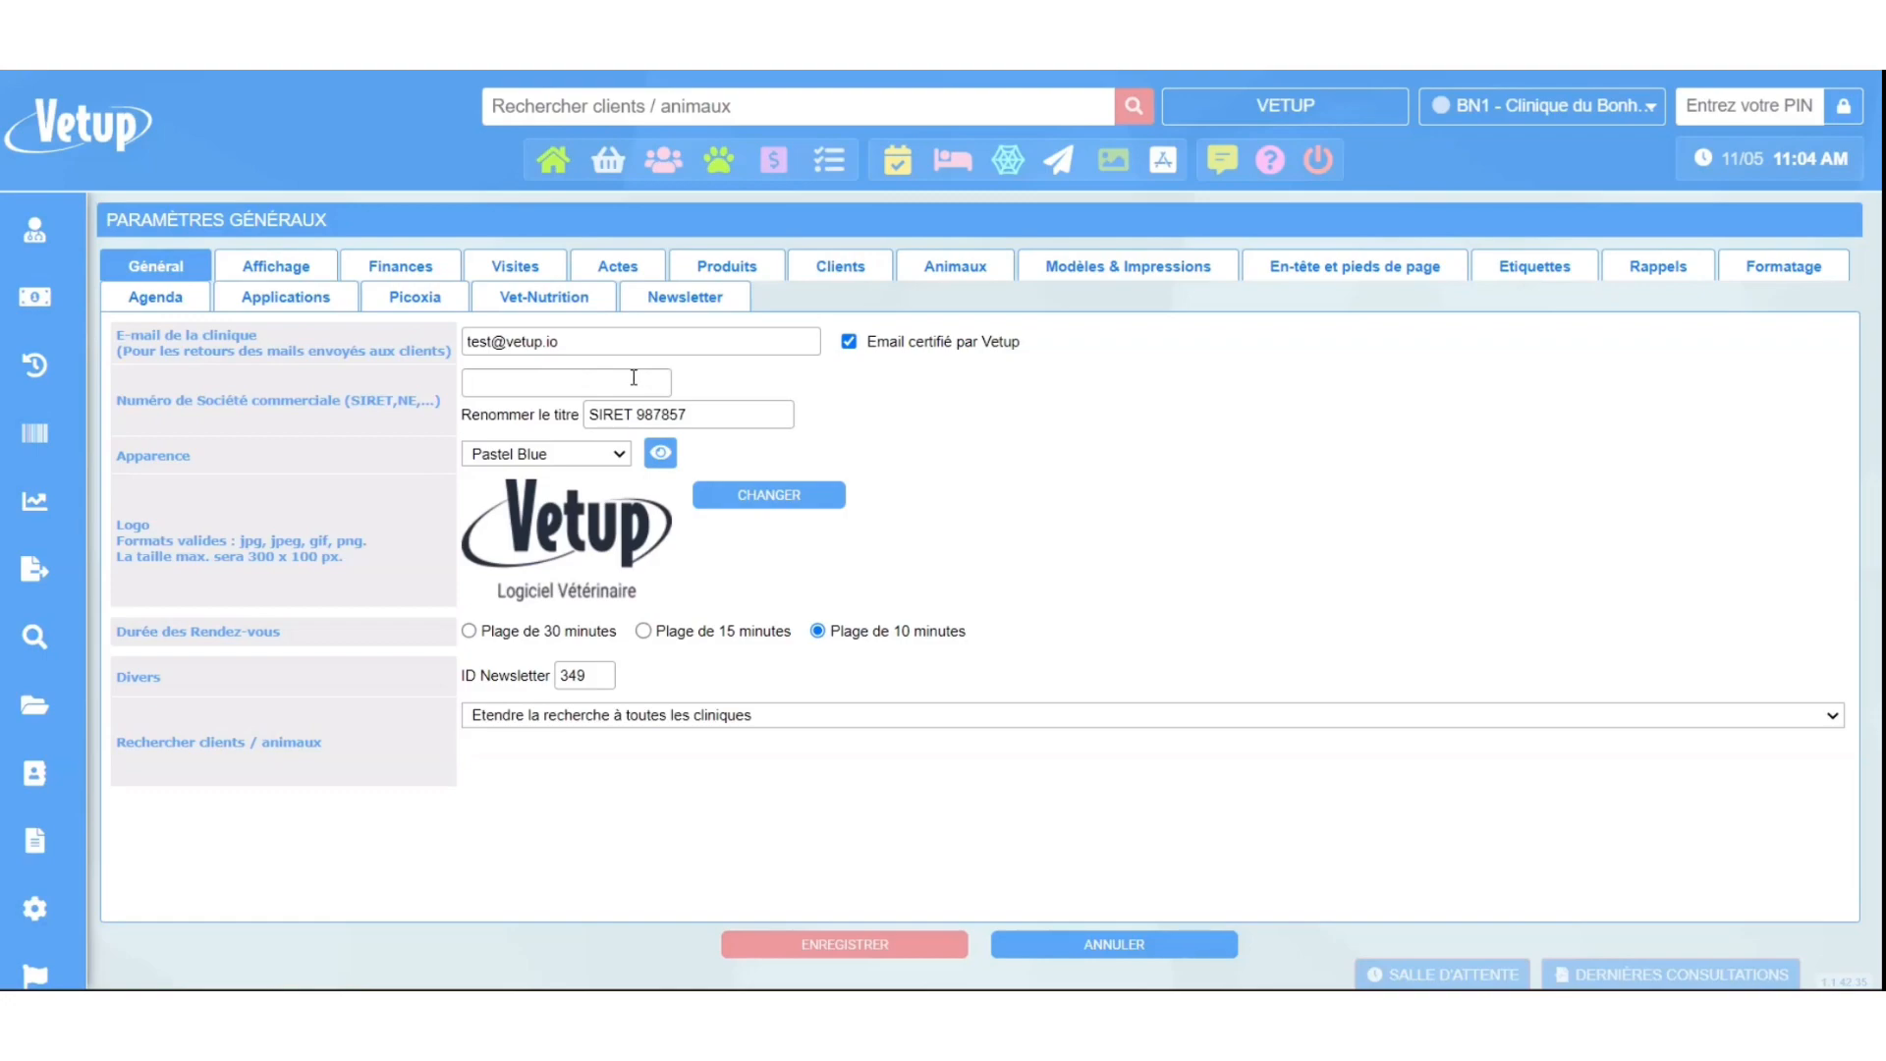
Select the Night Blue appearance and preview it.
left_click(604, 460)
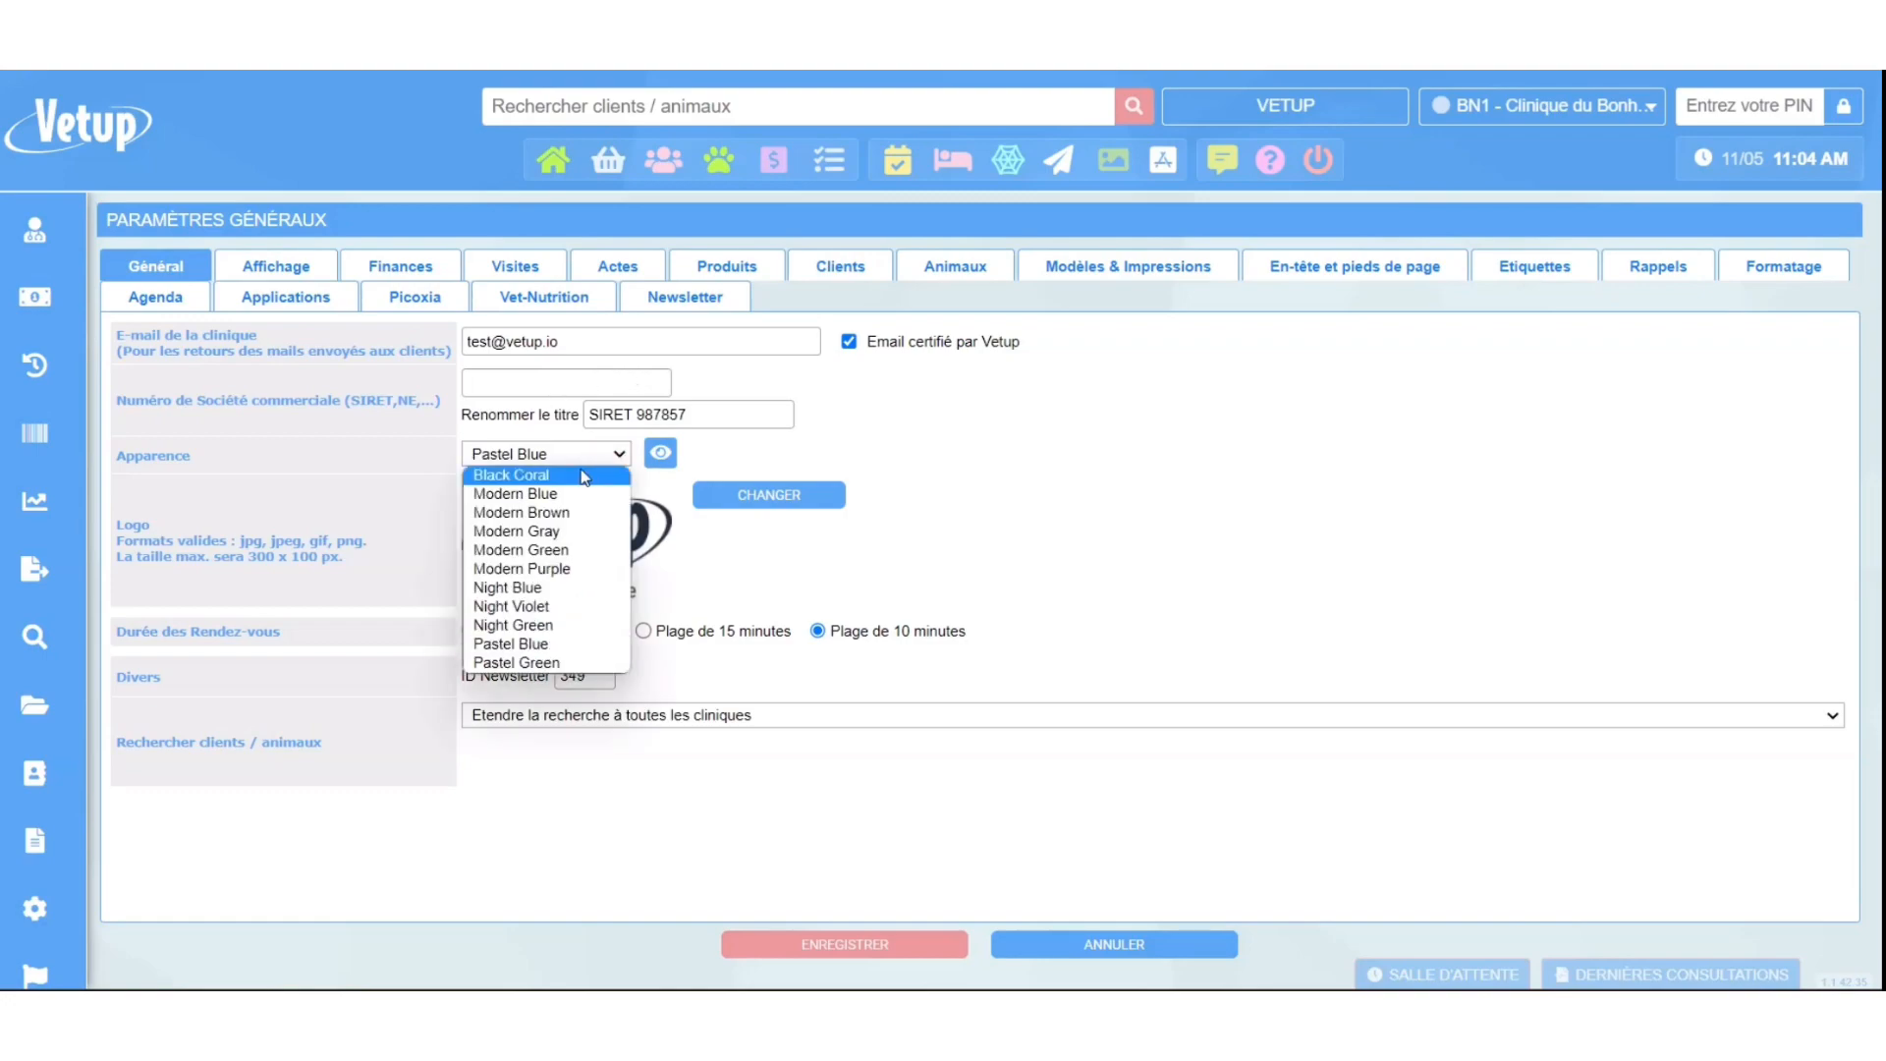
left_click(536, 588)
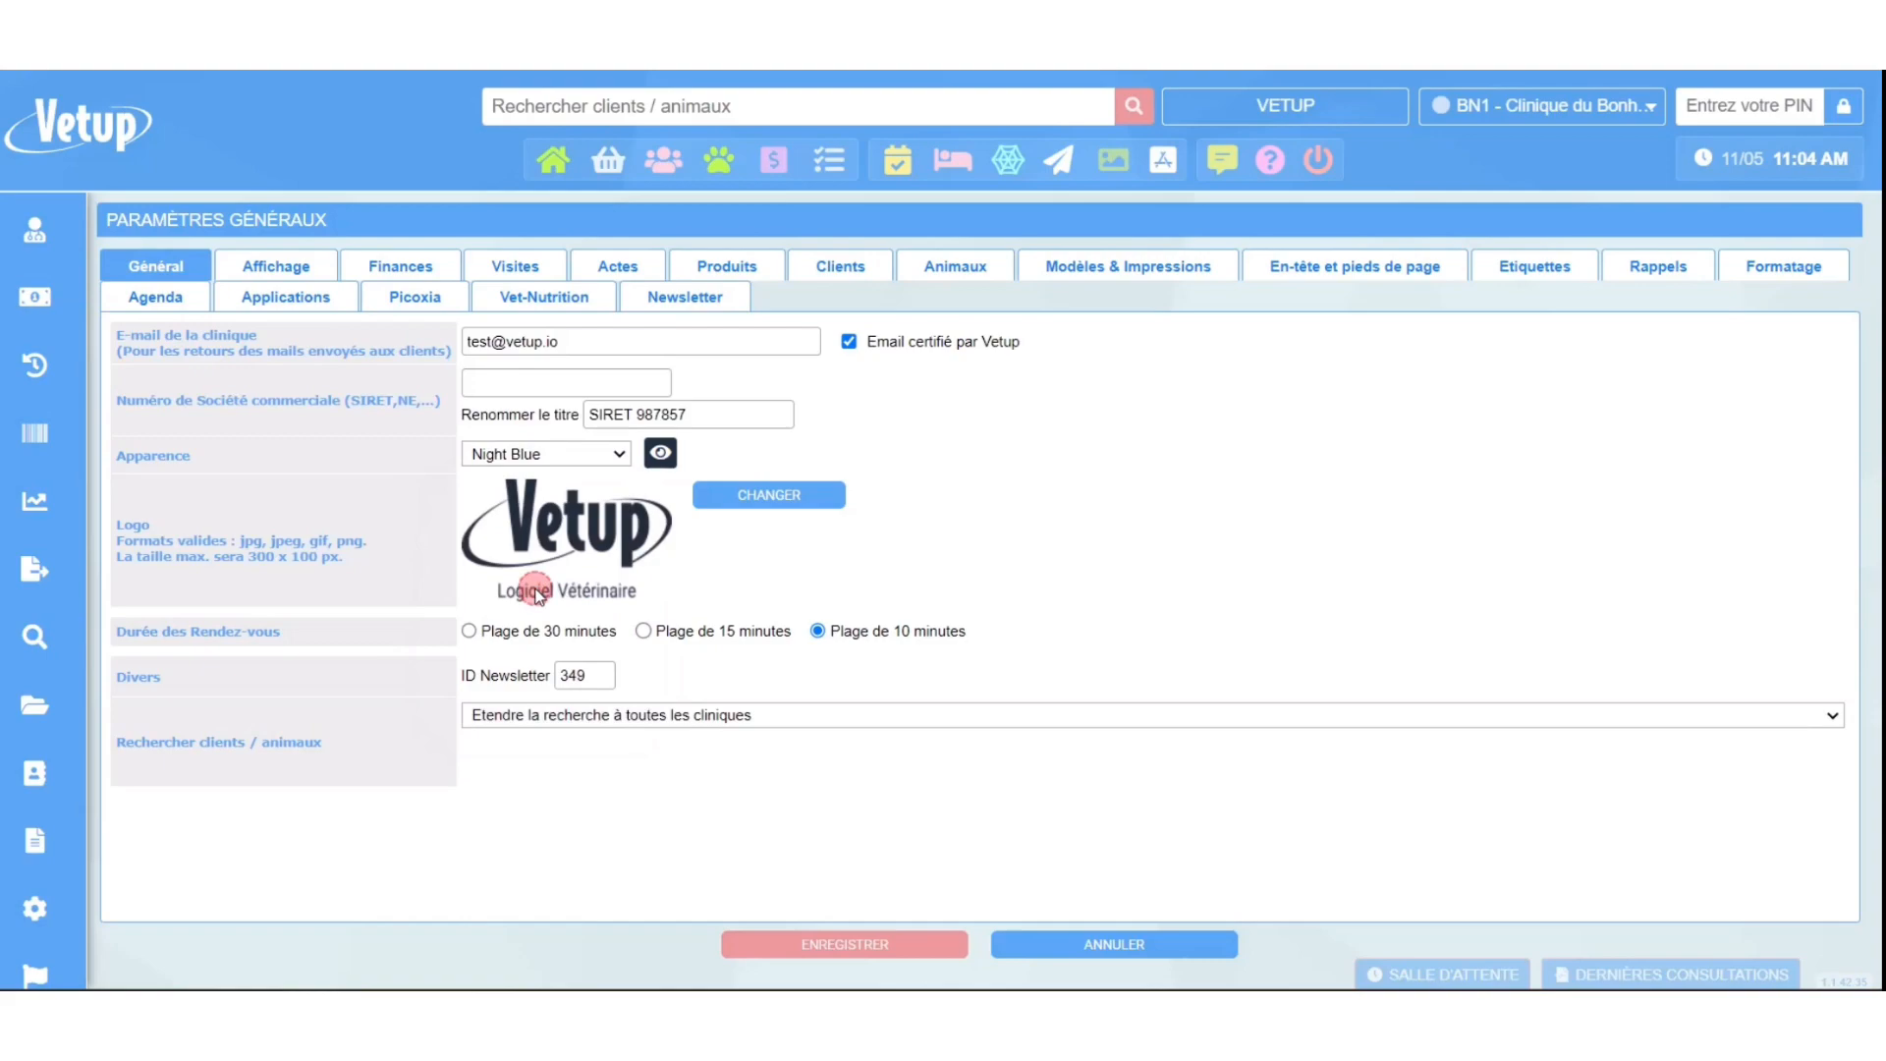
left_click(660, 453)
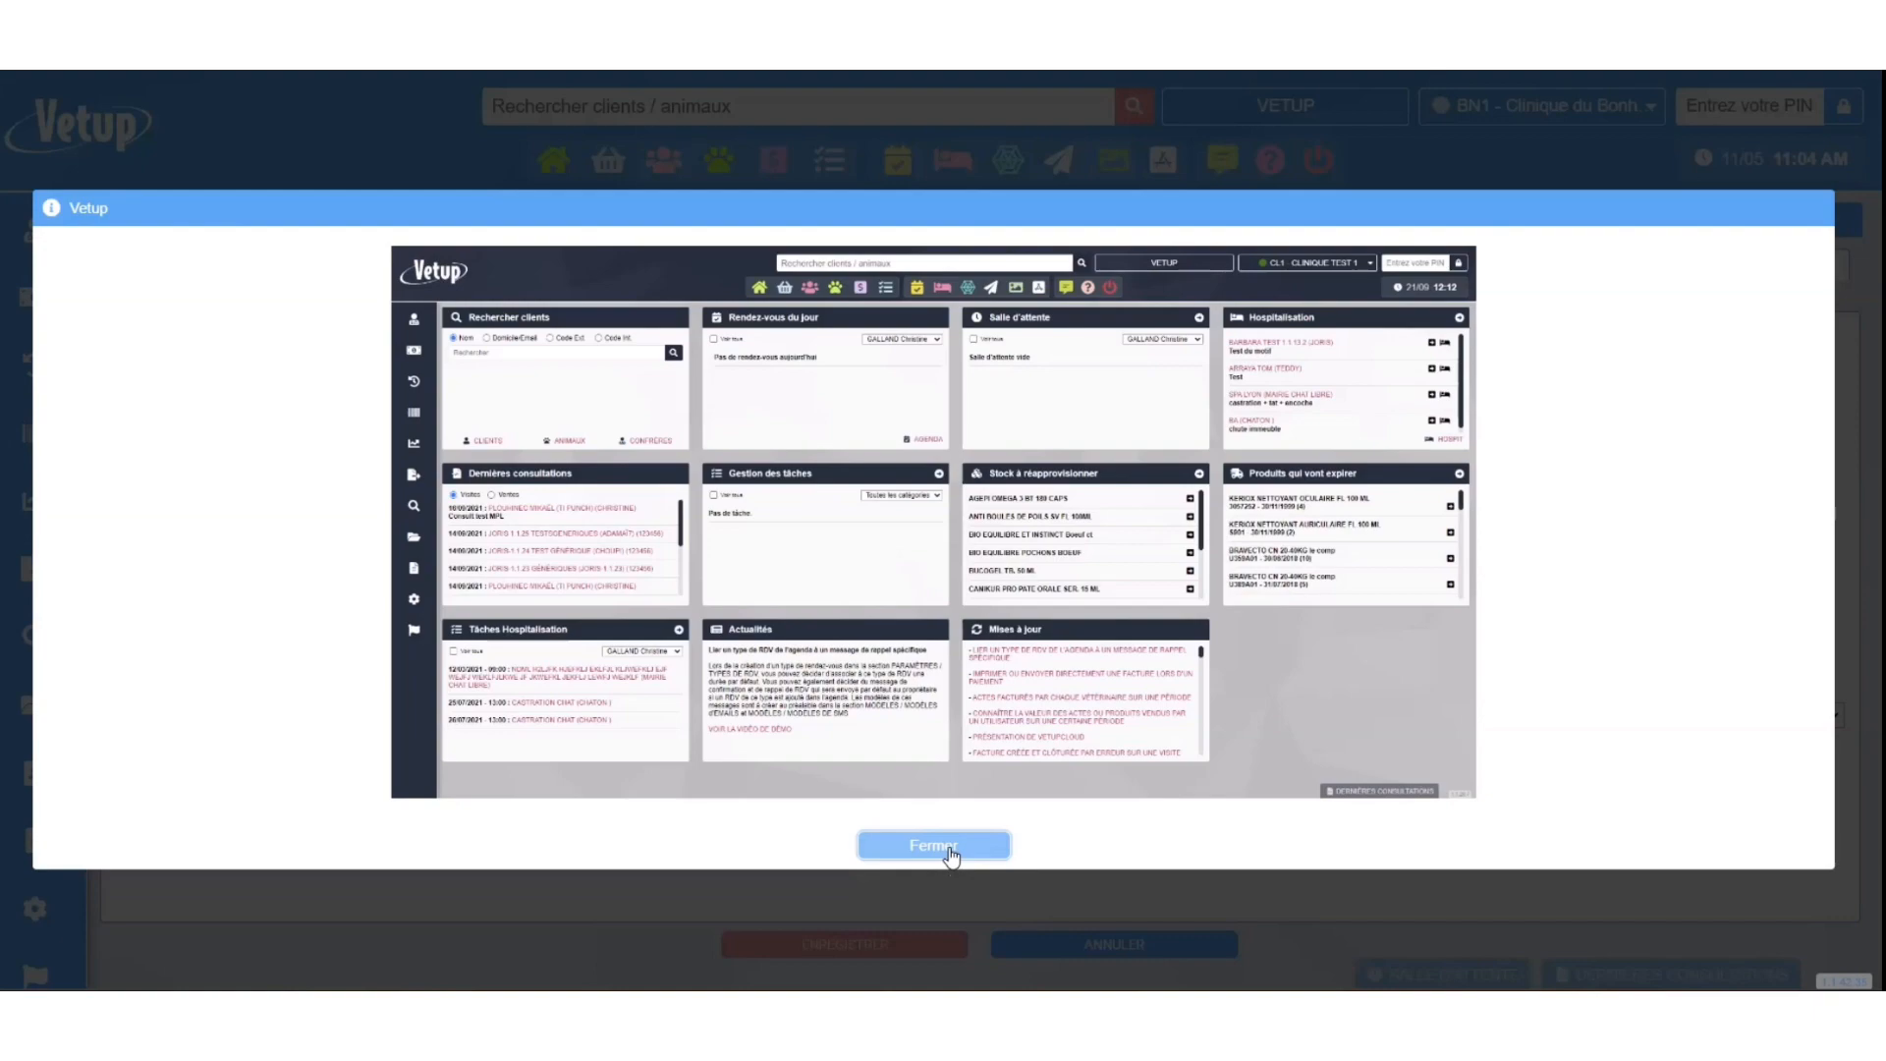
left_click(951, 853)
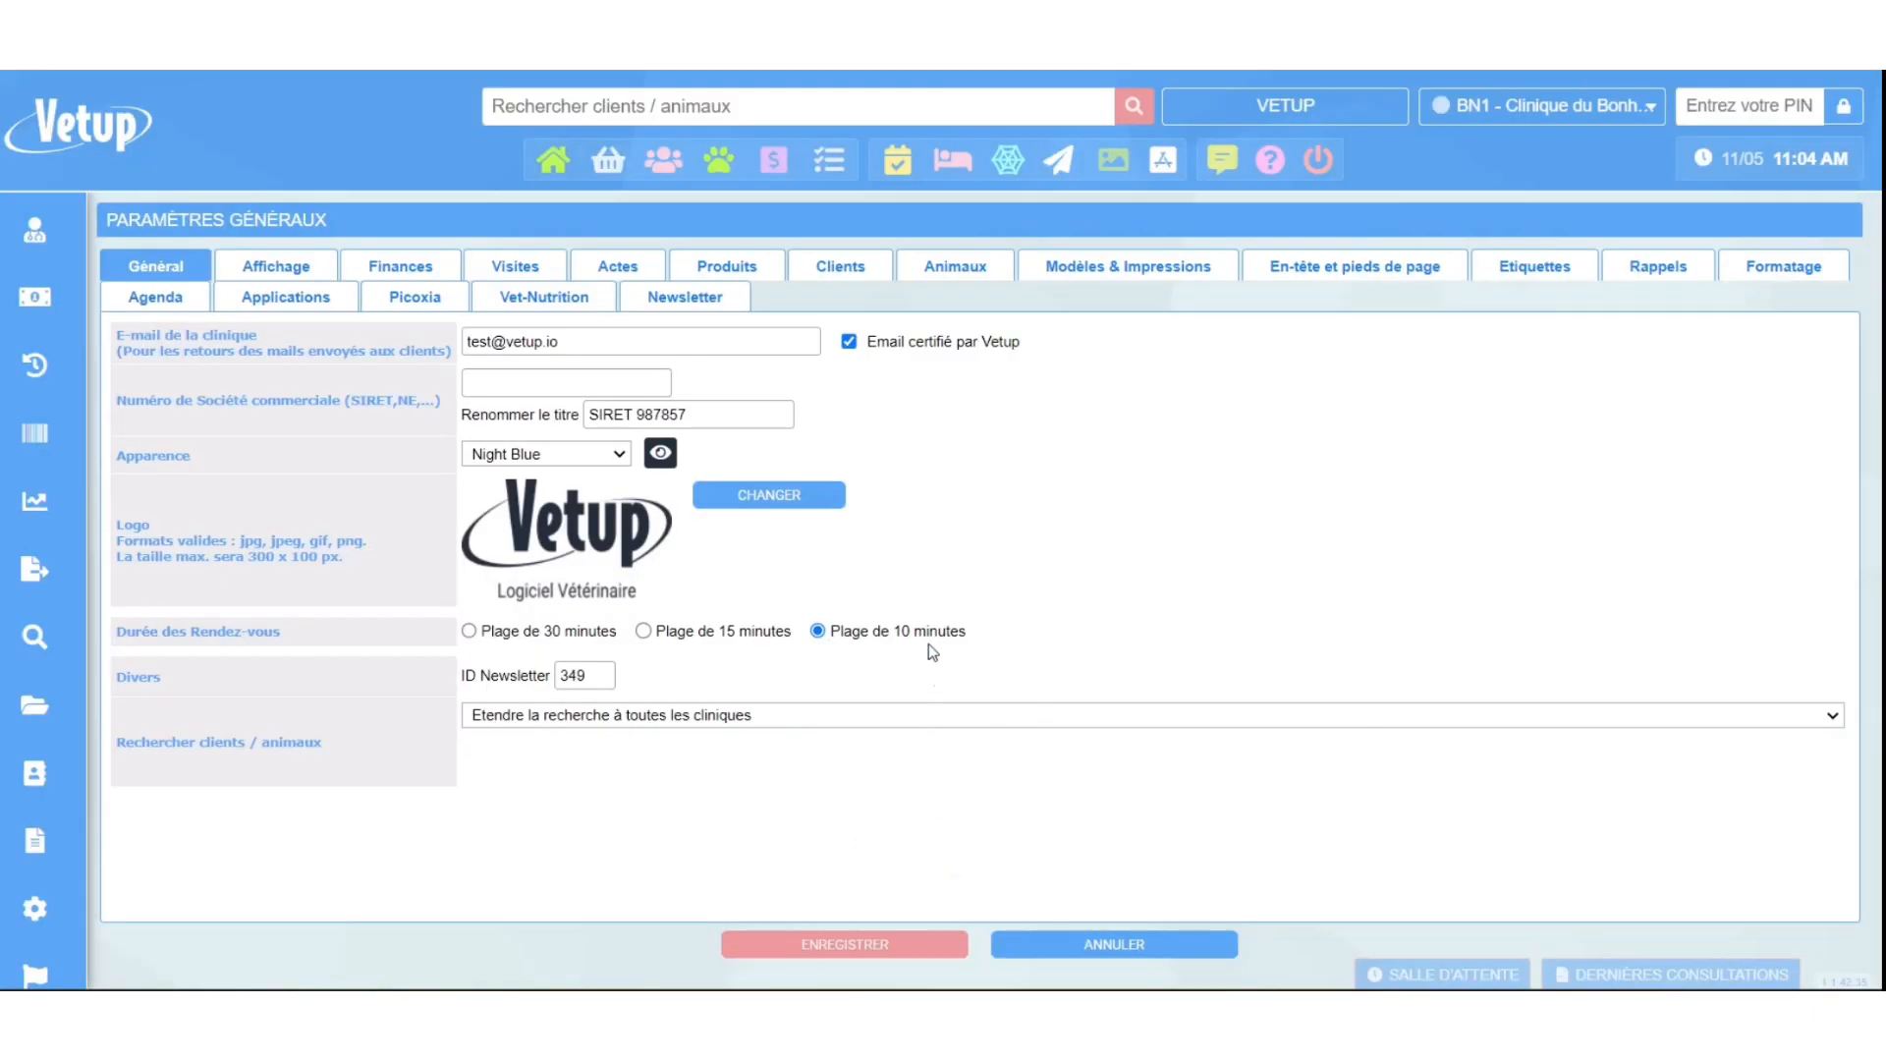
Switch the appearance to Modern Purple and preview it.
left_click(622, 448)
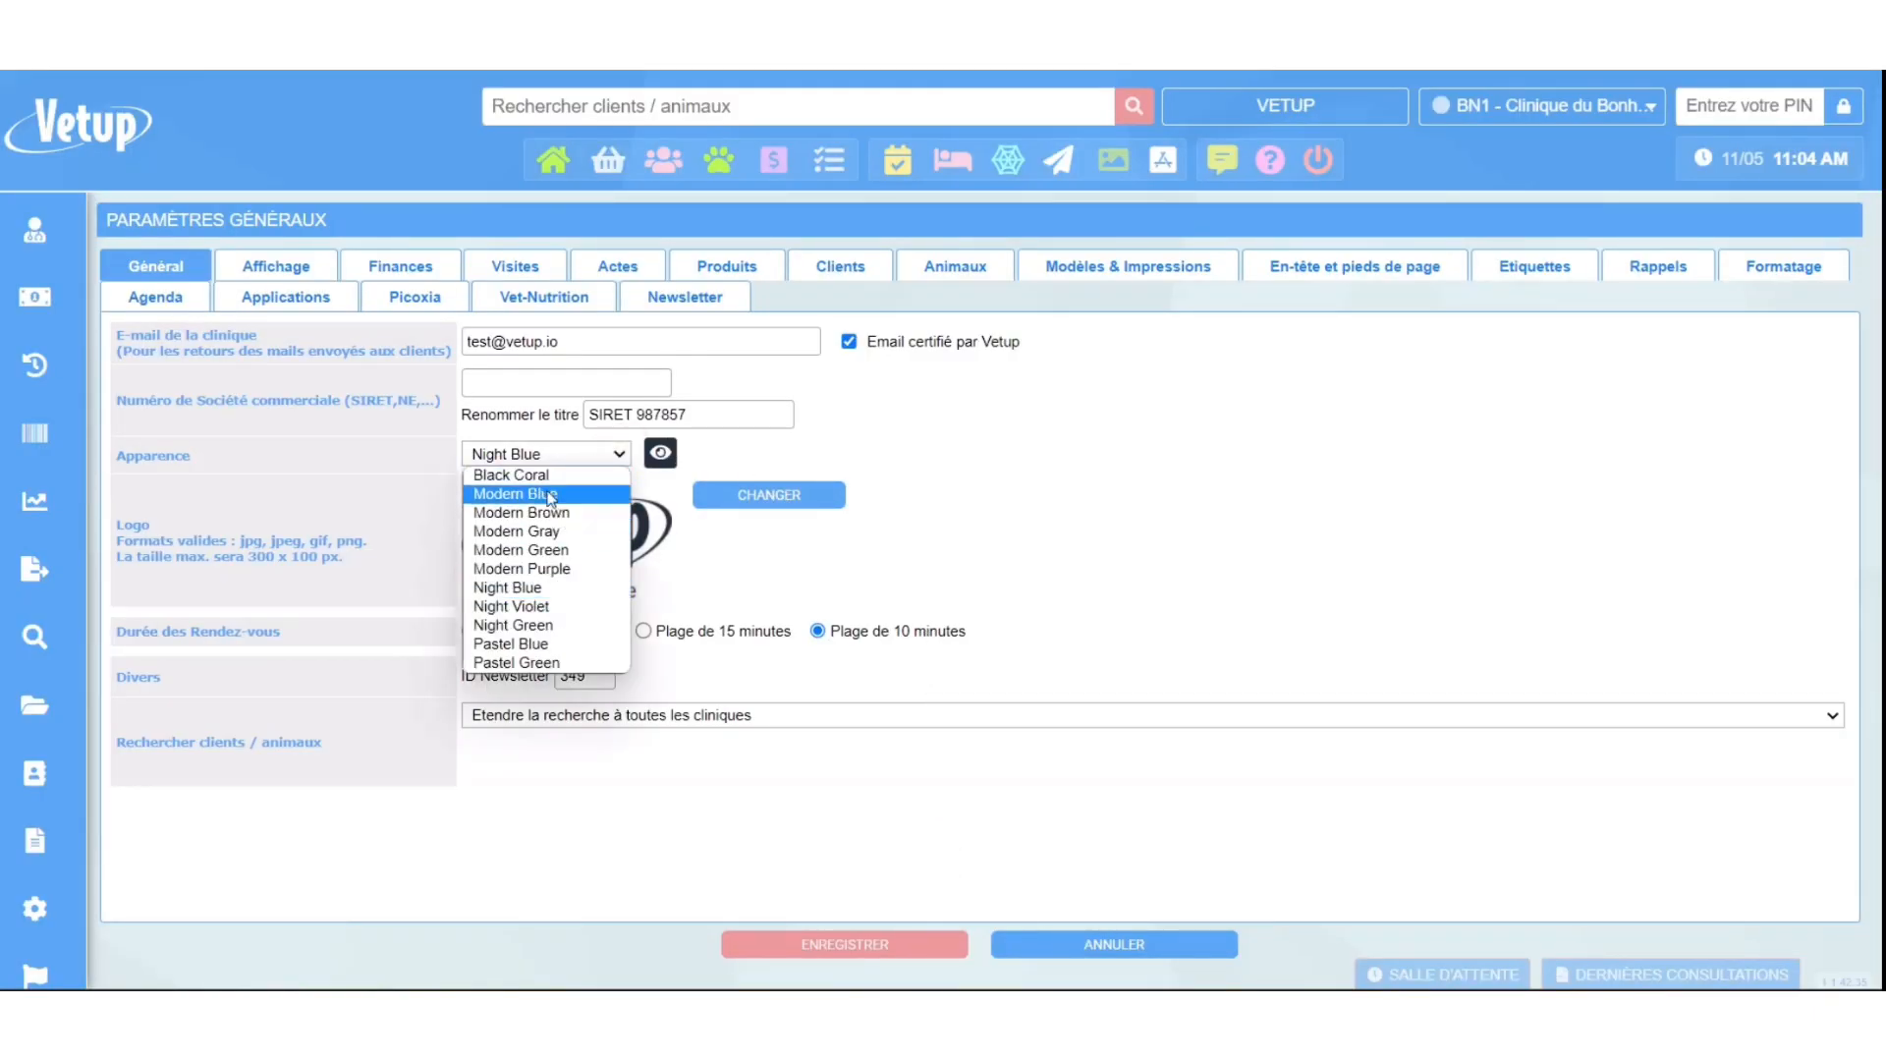
left_click(535, 475)
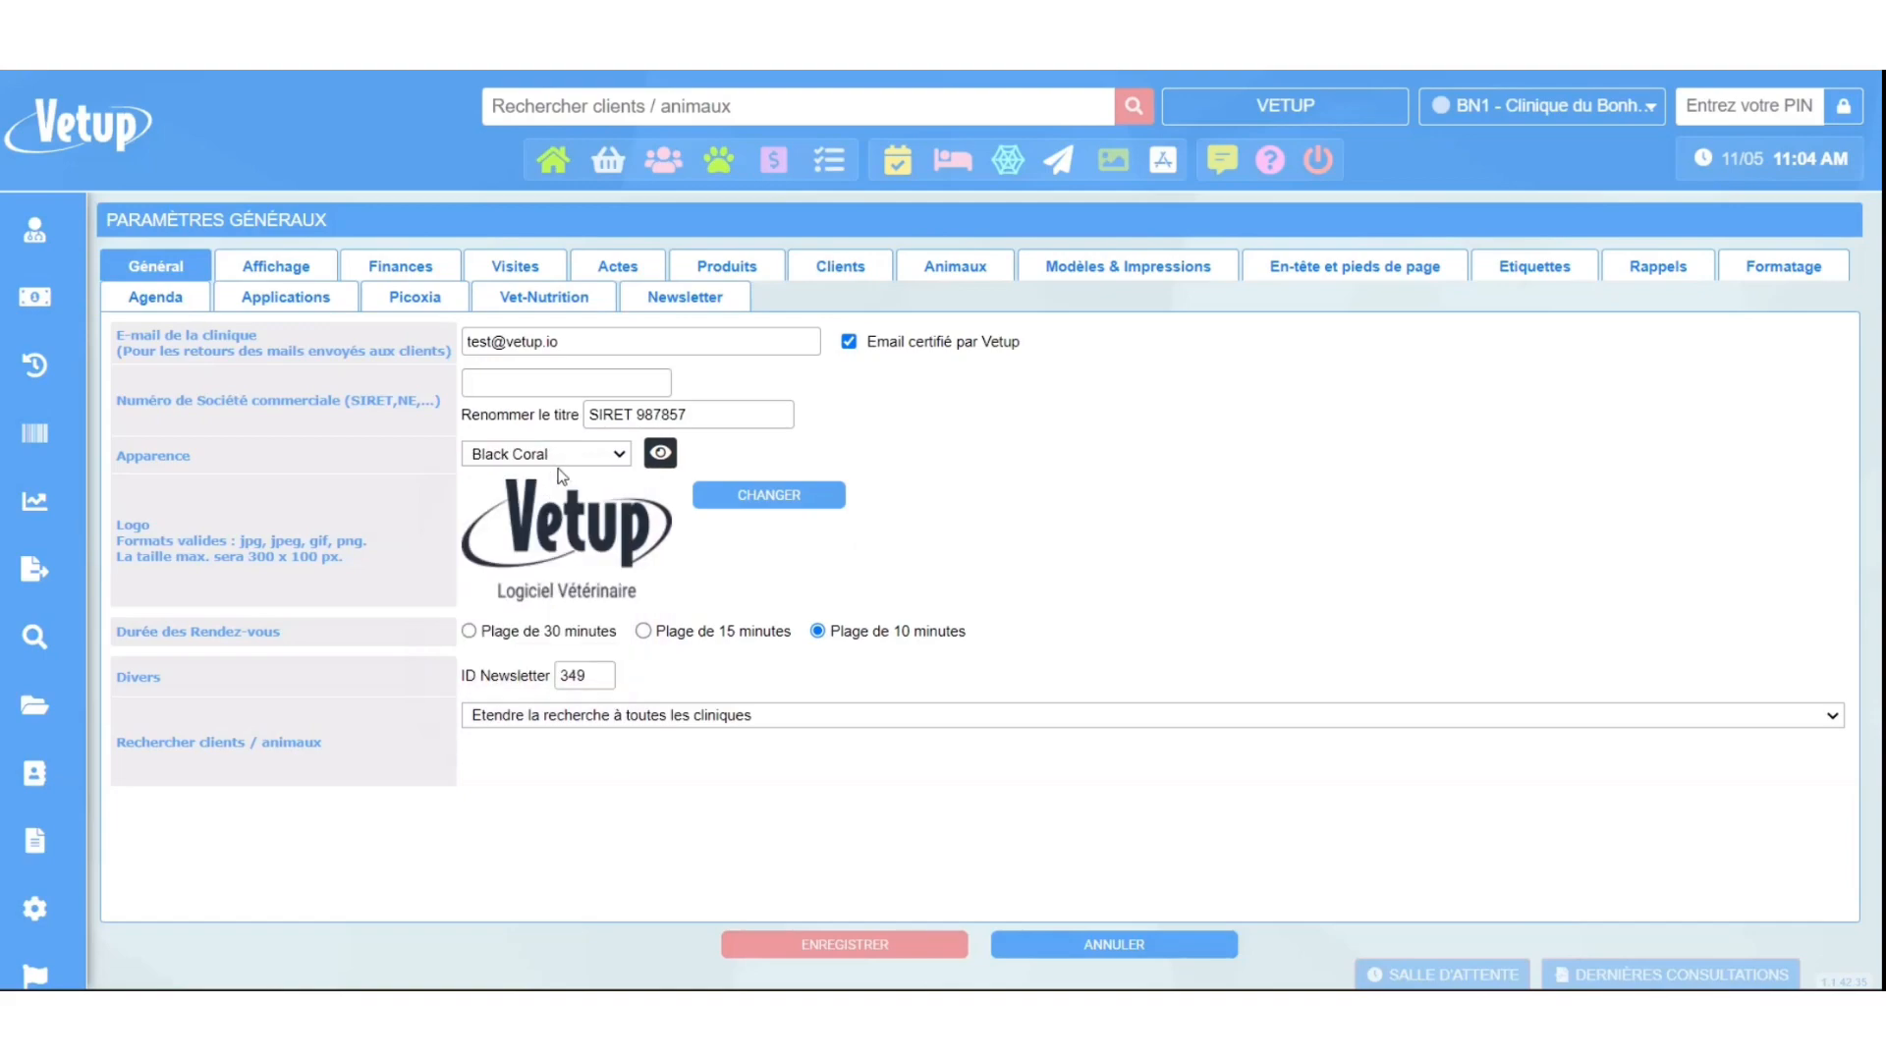
left_click(627, 456)
left_click(561, 573)
left_click(659, 462)
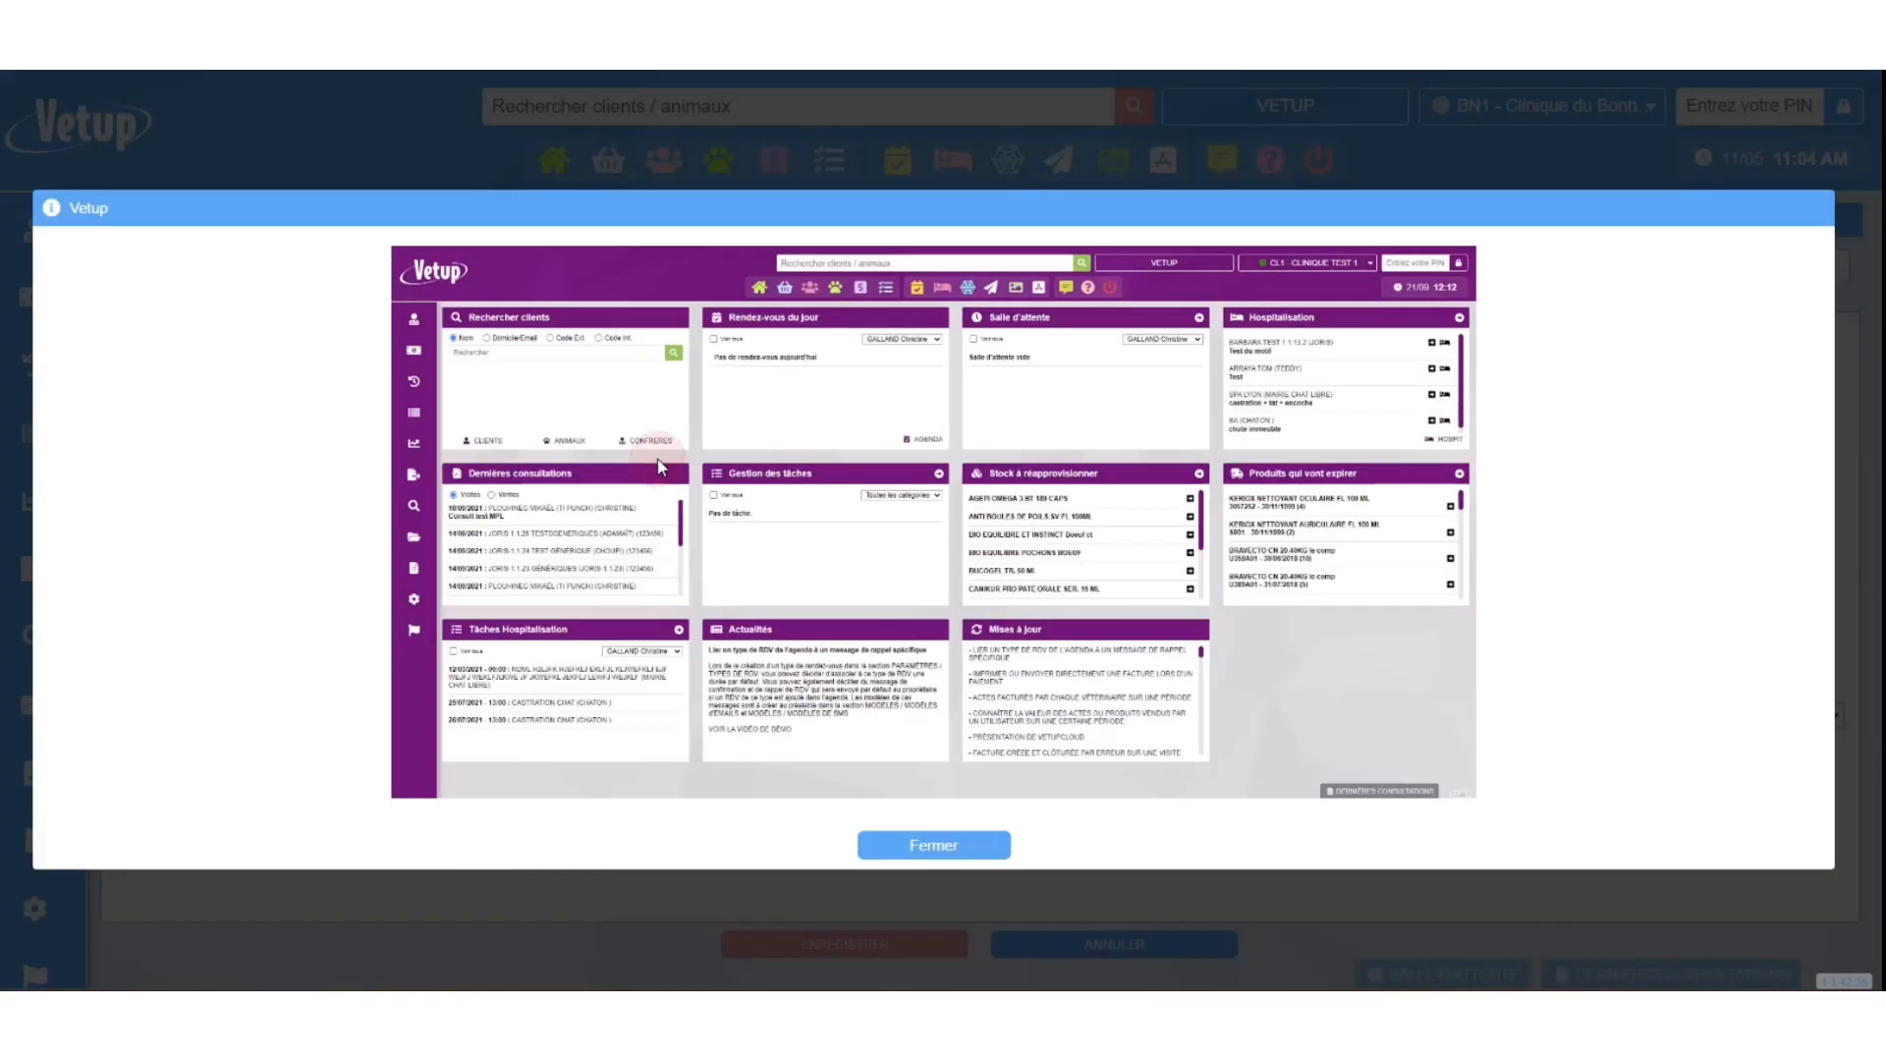
Close the appearance preview and restrict the client/animal search to selected clinics (Restreindre la recherche aux cliniques sélectionnées), checking the selectable clinics.
left_click(960, 863)
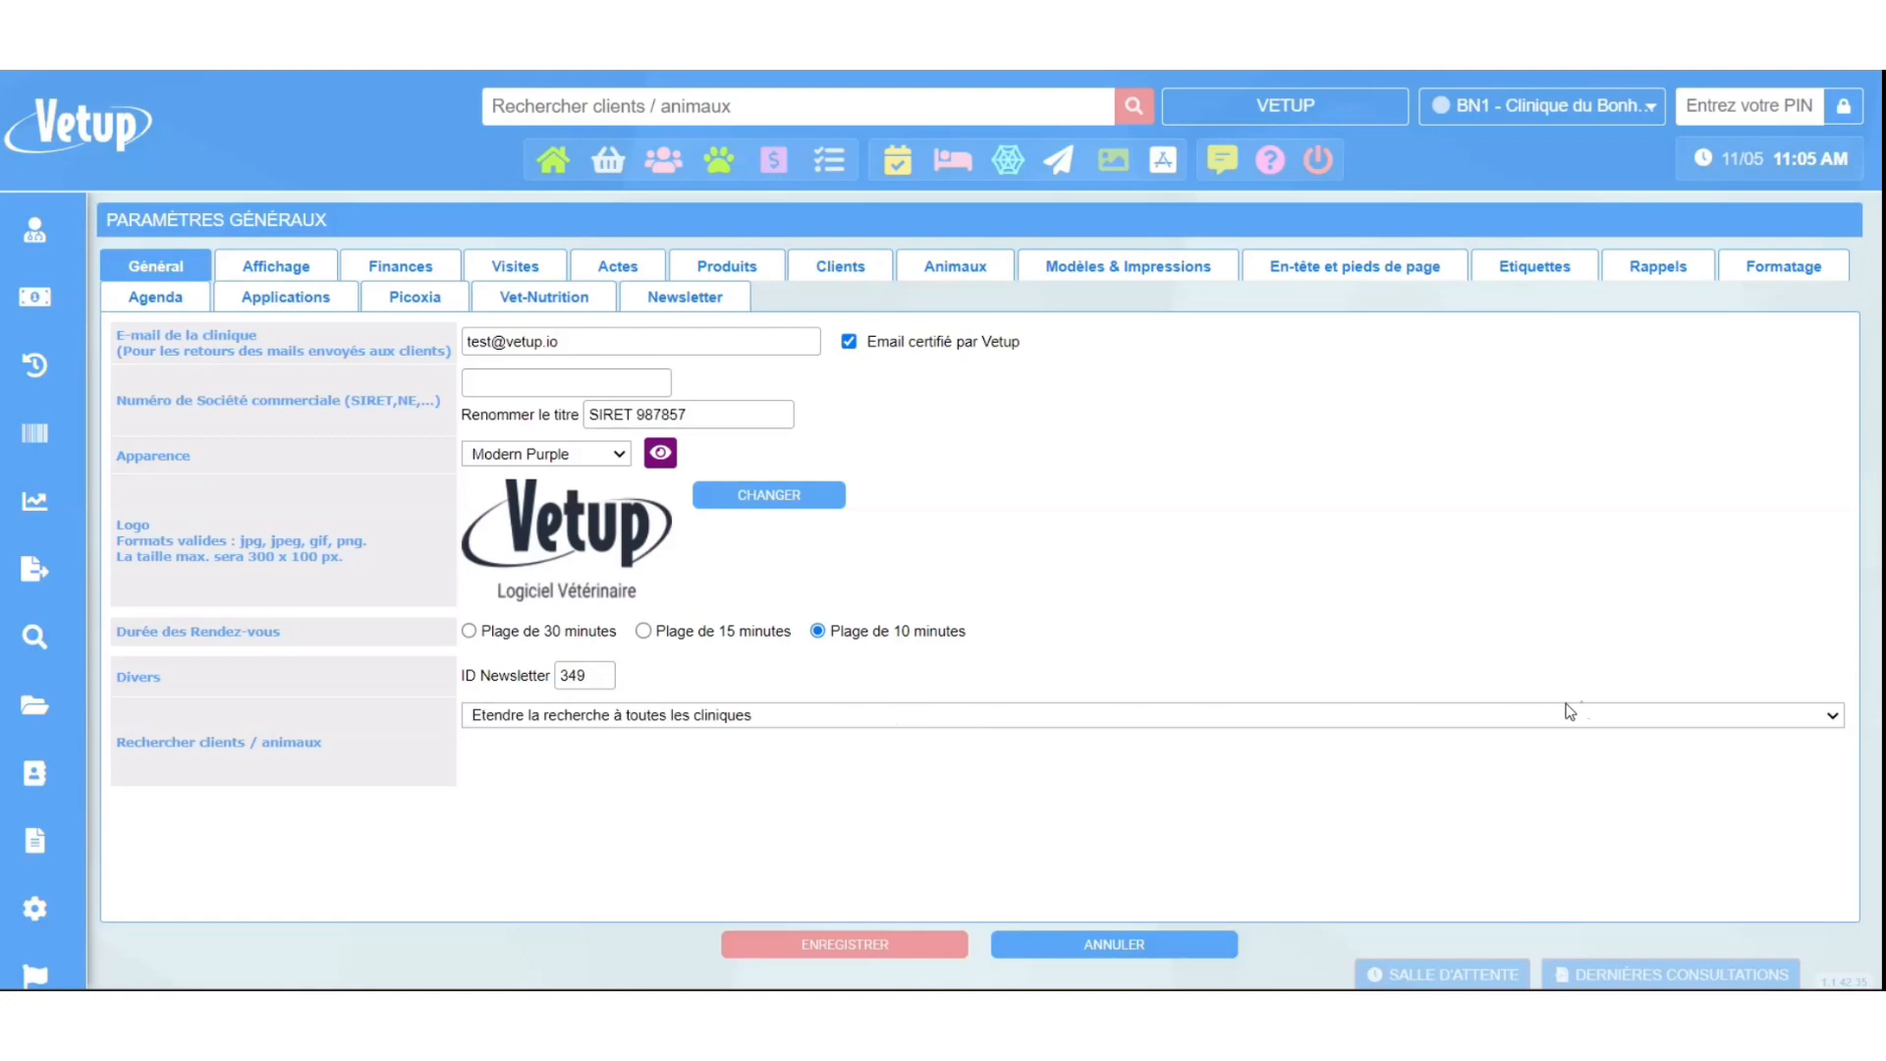
left_click(1784, 721)
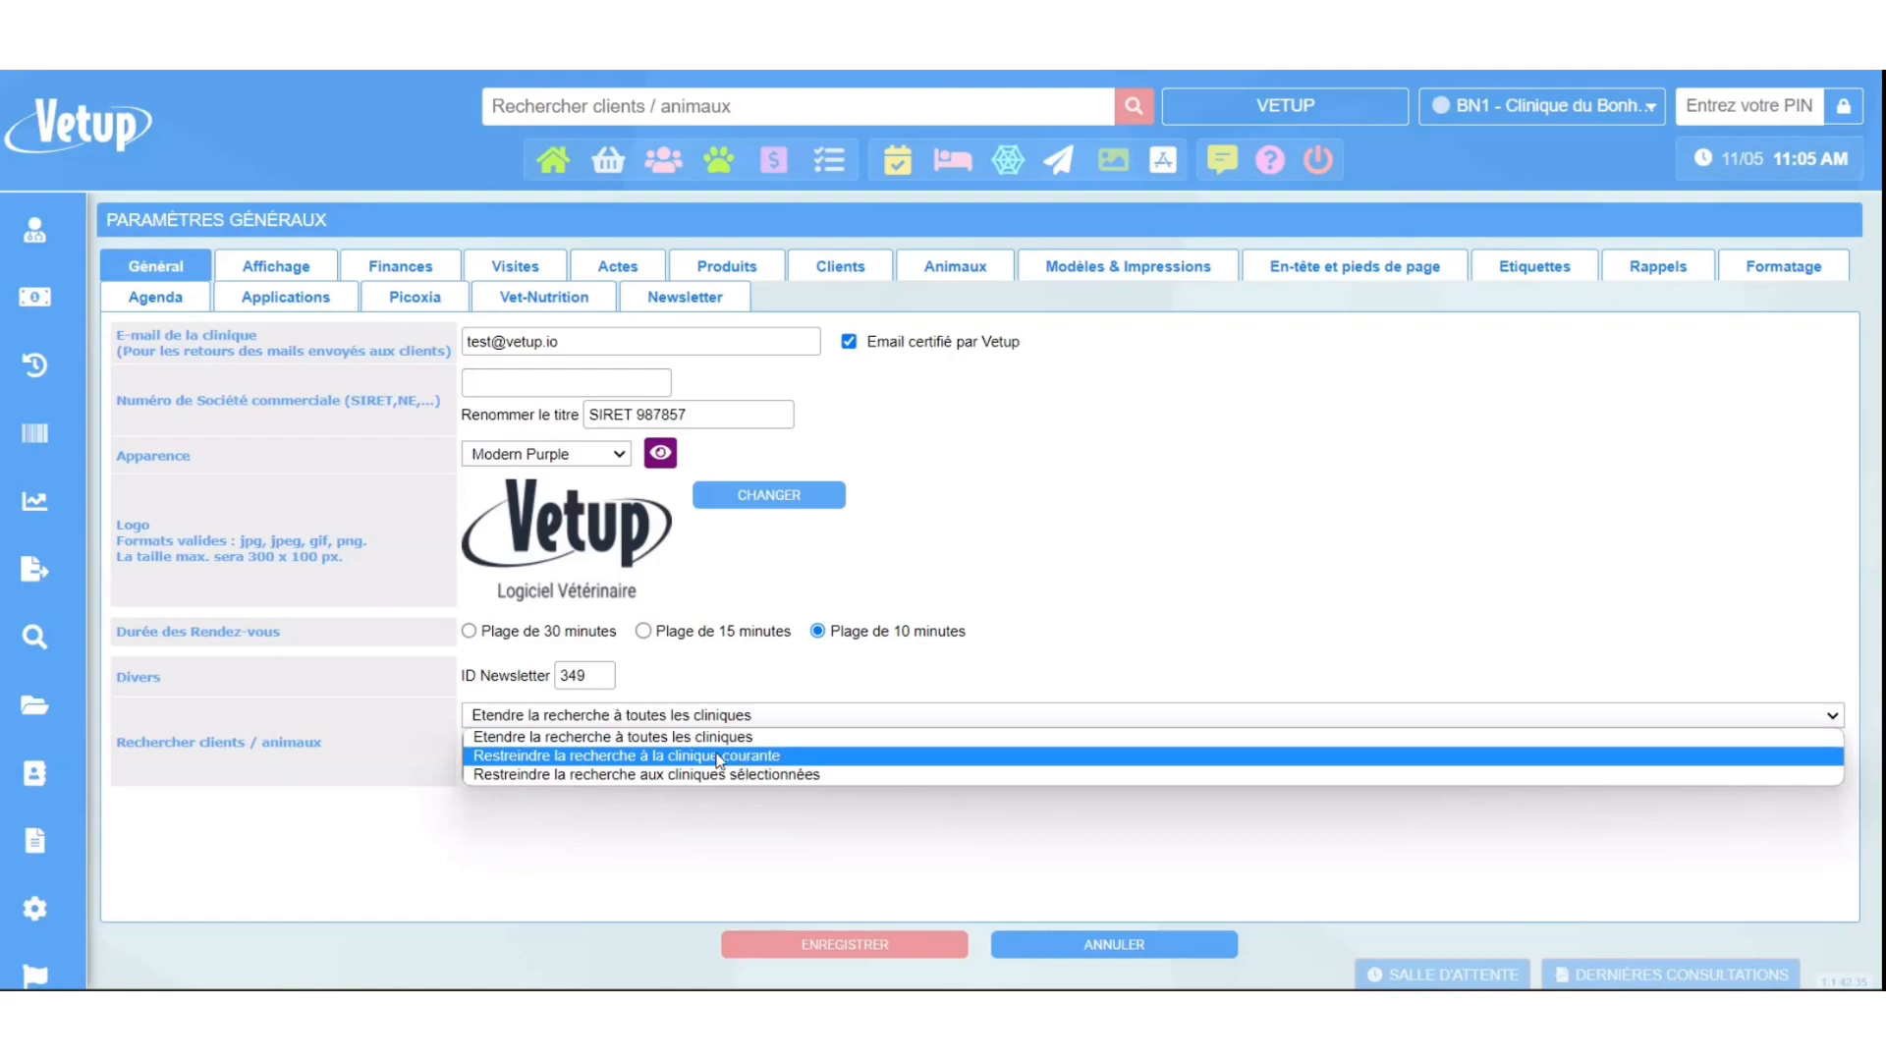
left_click(809, 774)
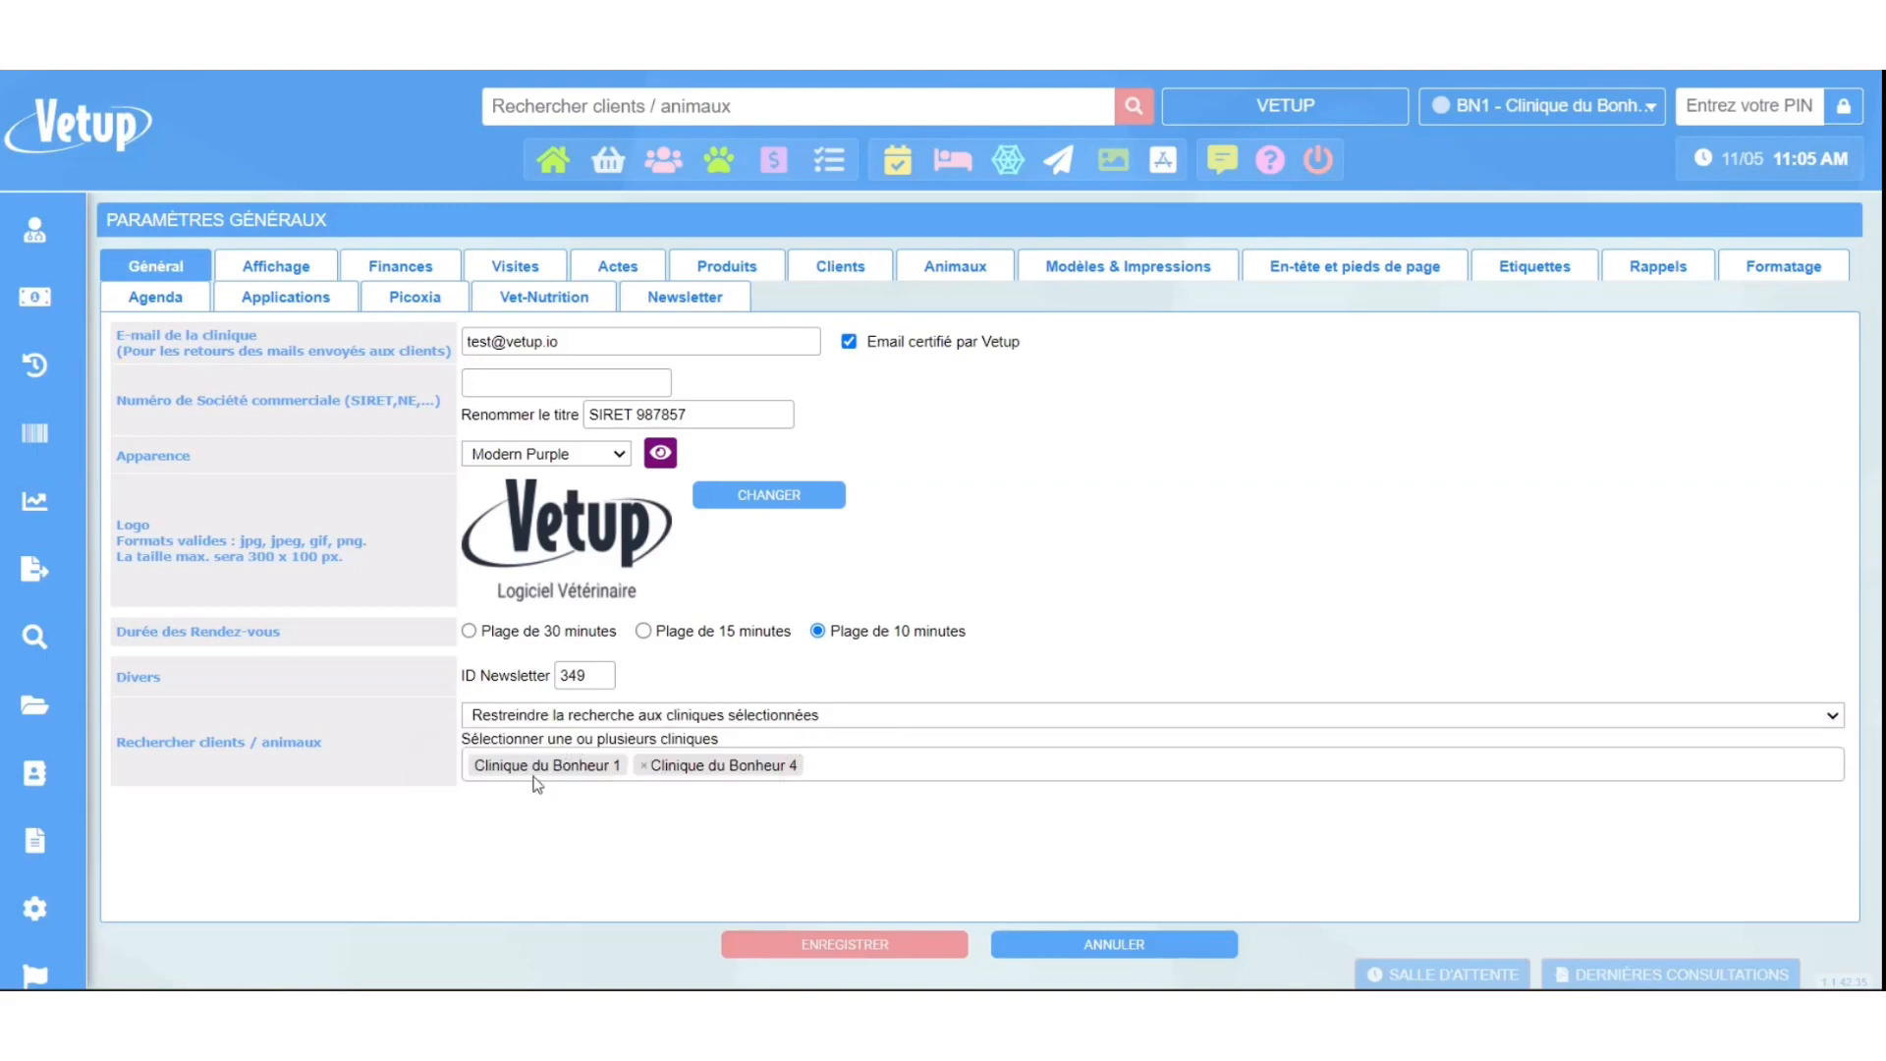
left_click(944, 768)
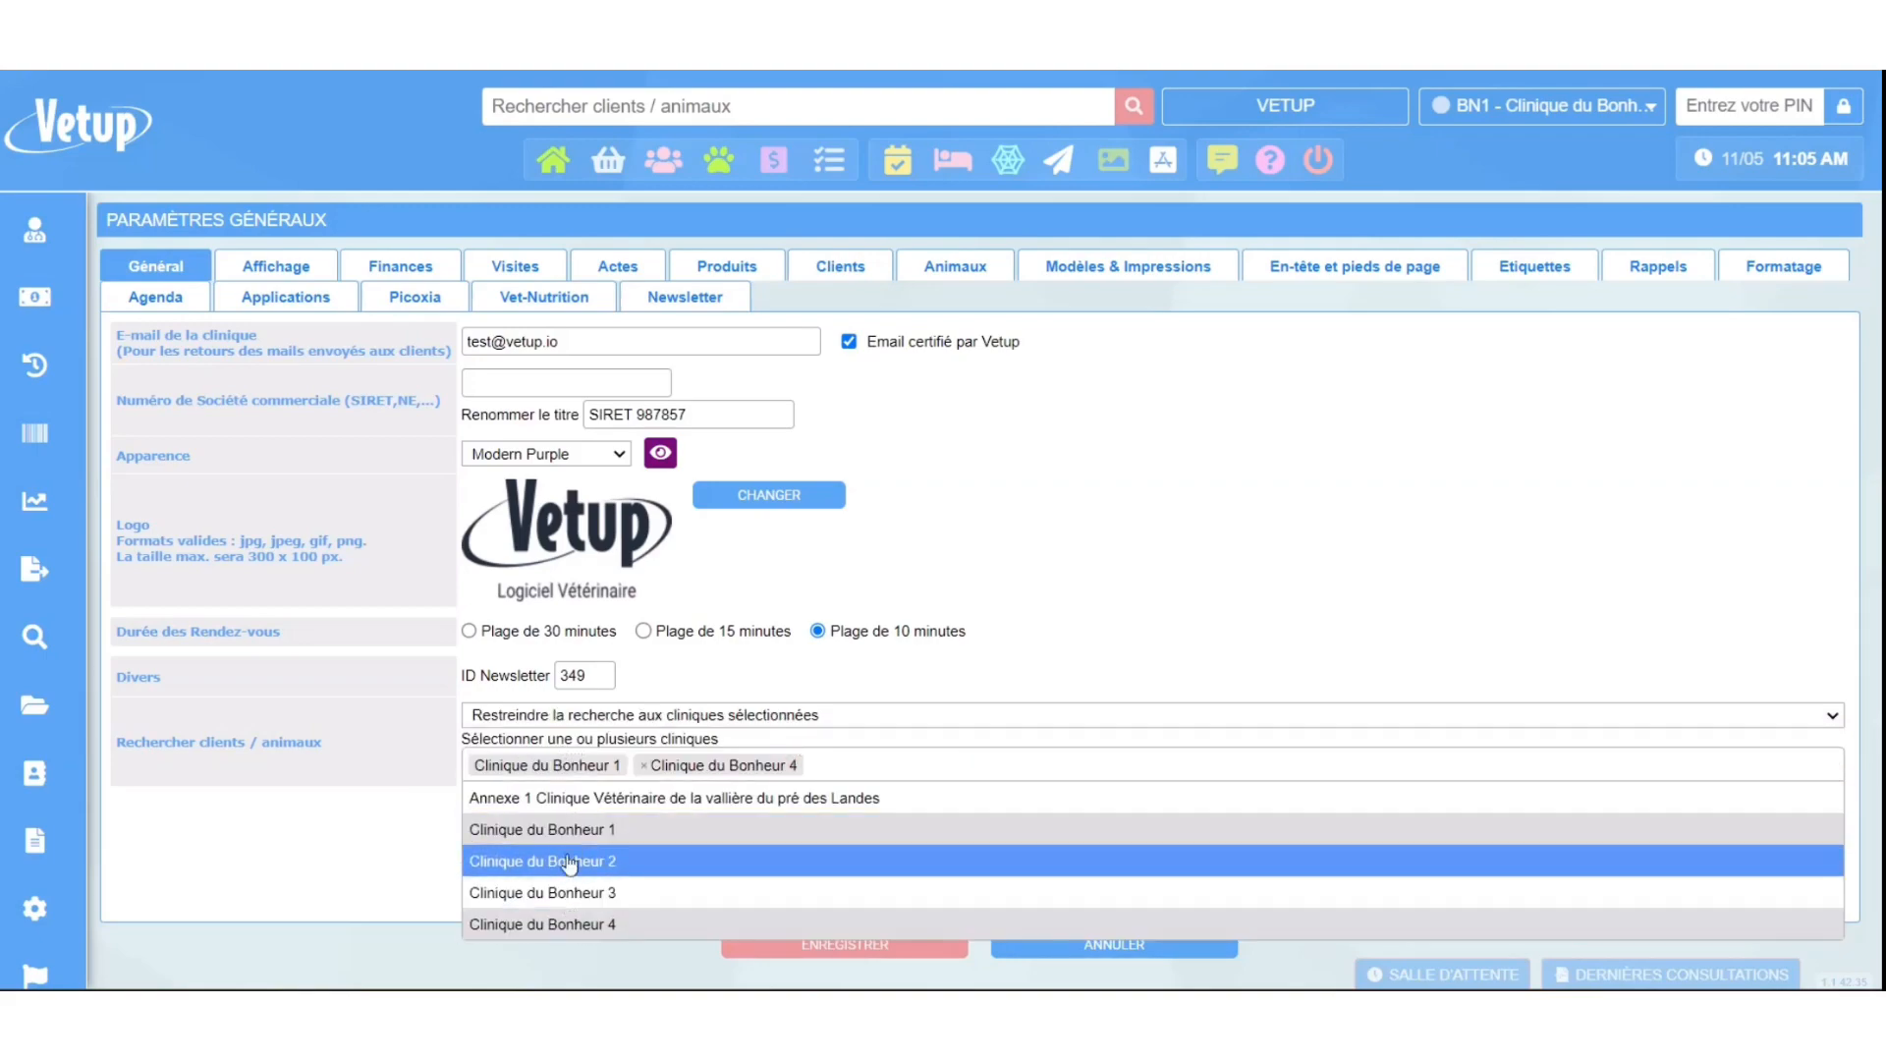
left_click(400, 850)
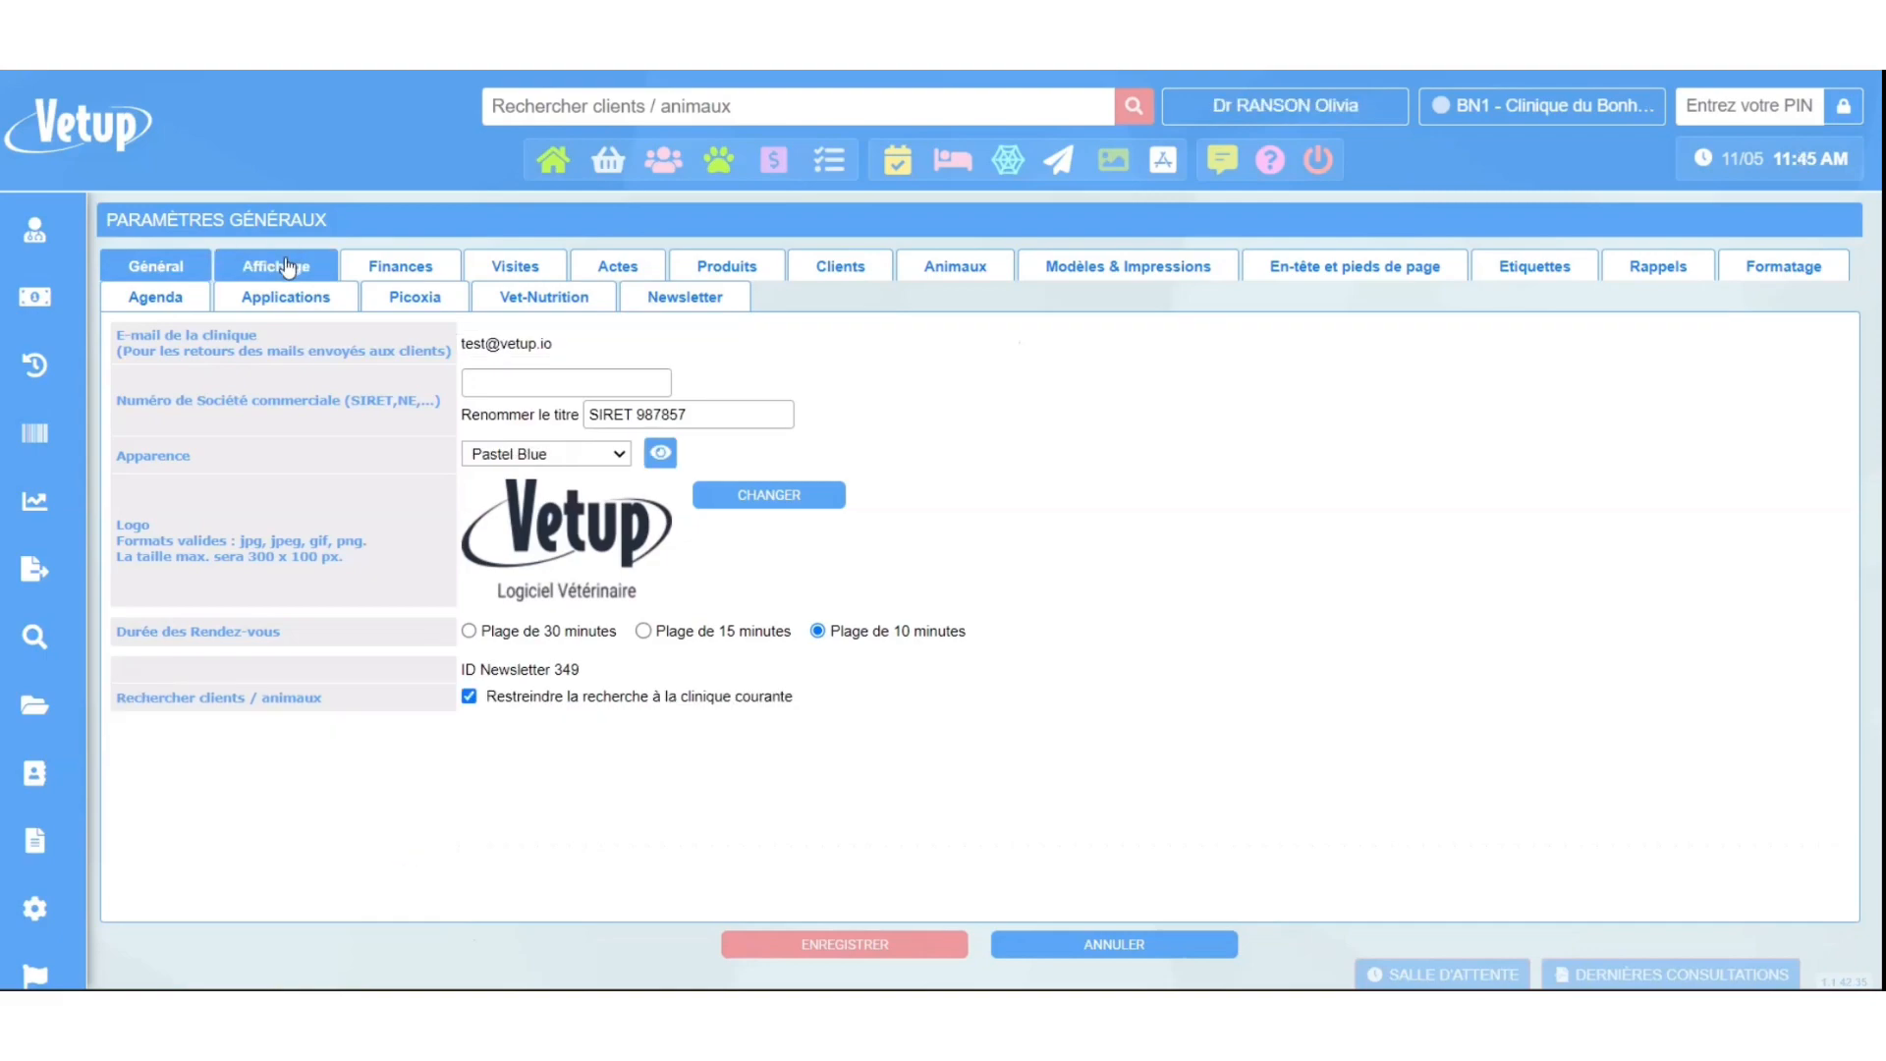
Explore the Affichage settings: alert text, default alert popups, the waiting-room alert delay and the default history tab.
left_click(287, 267)
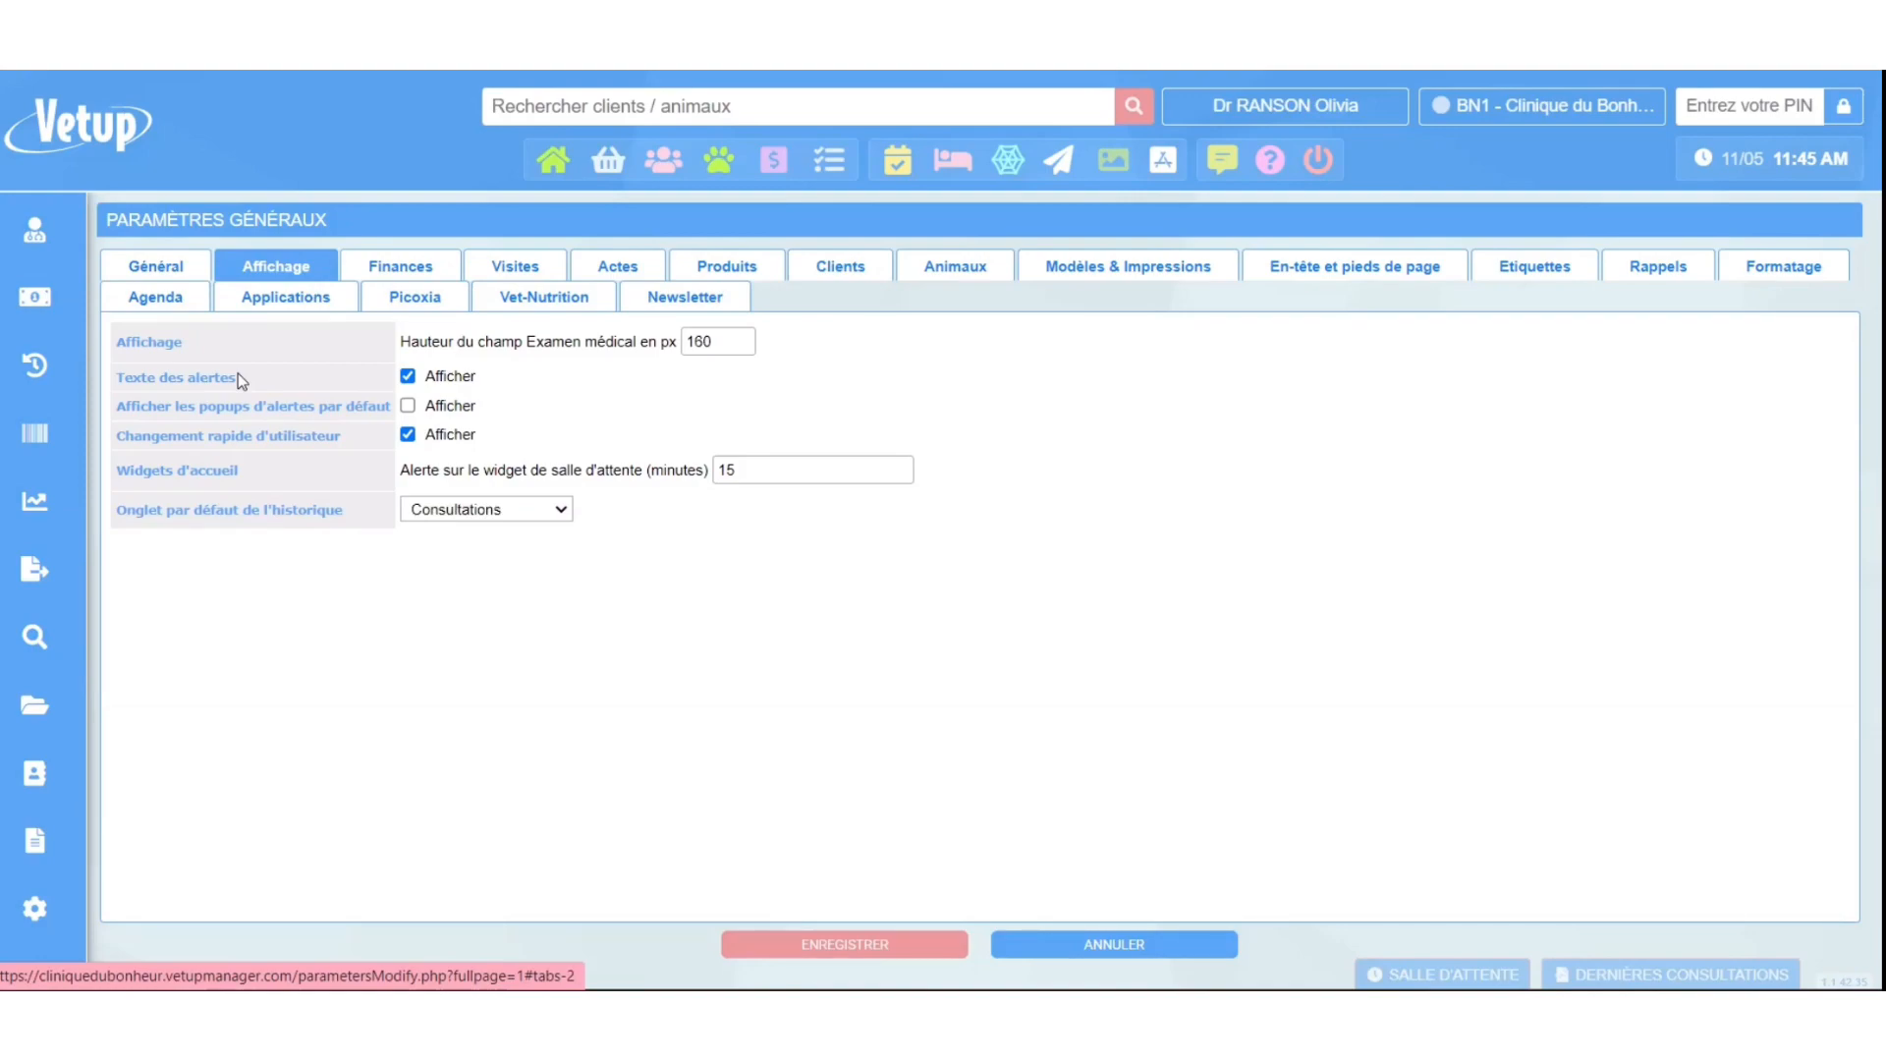
left_click(408, 377)
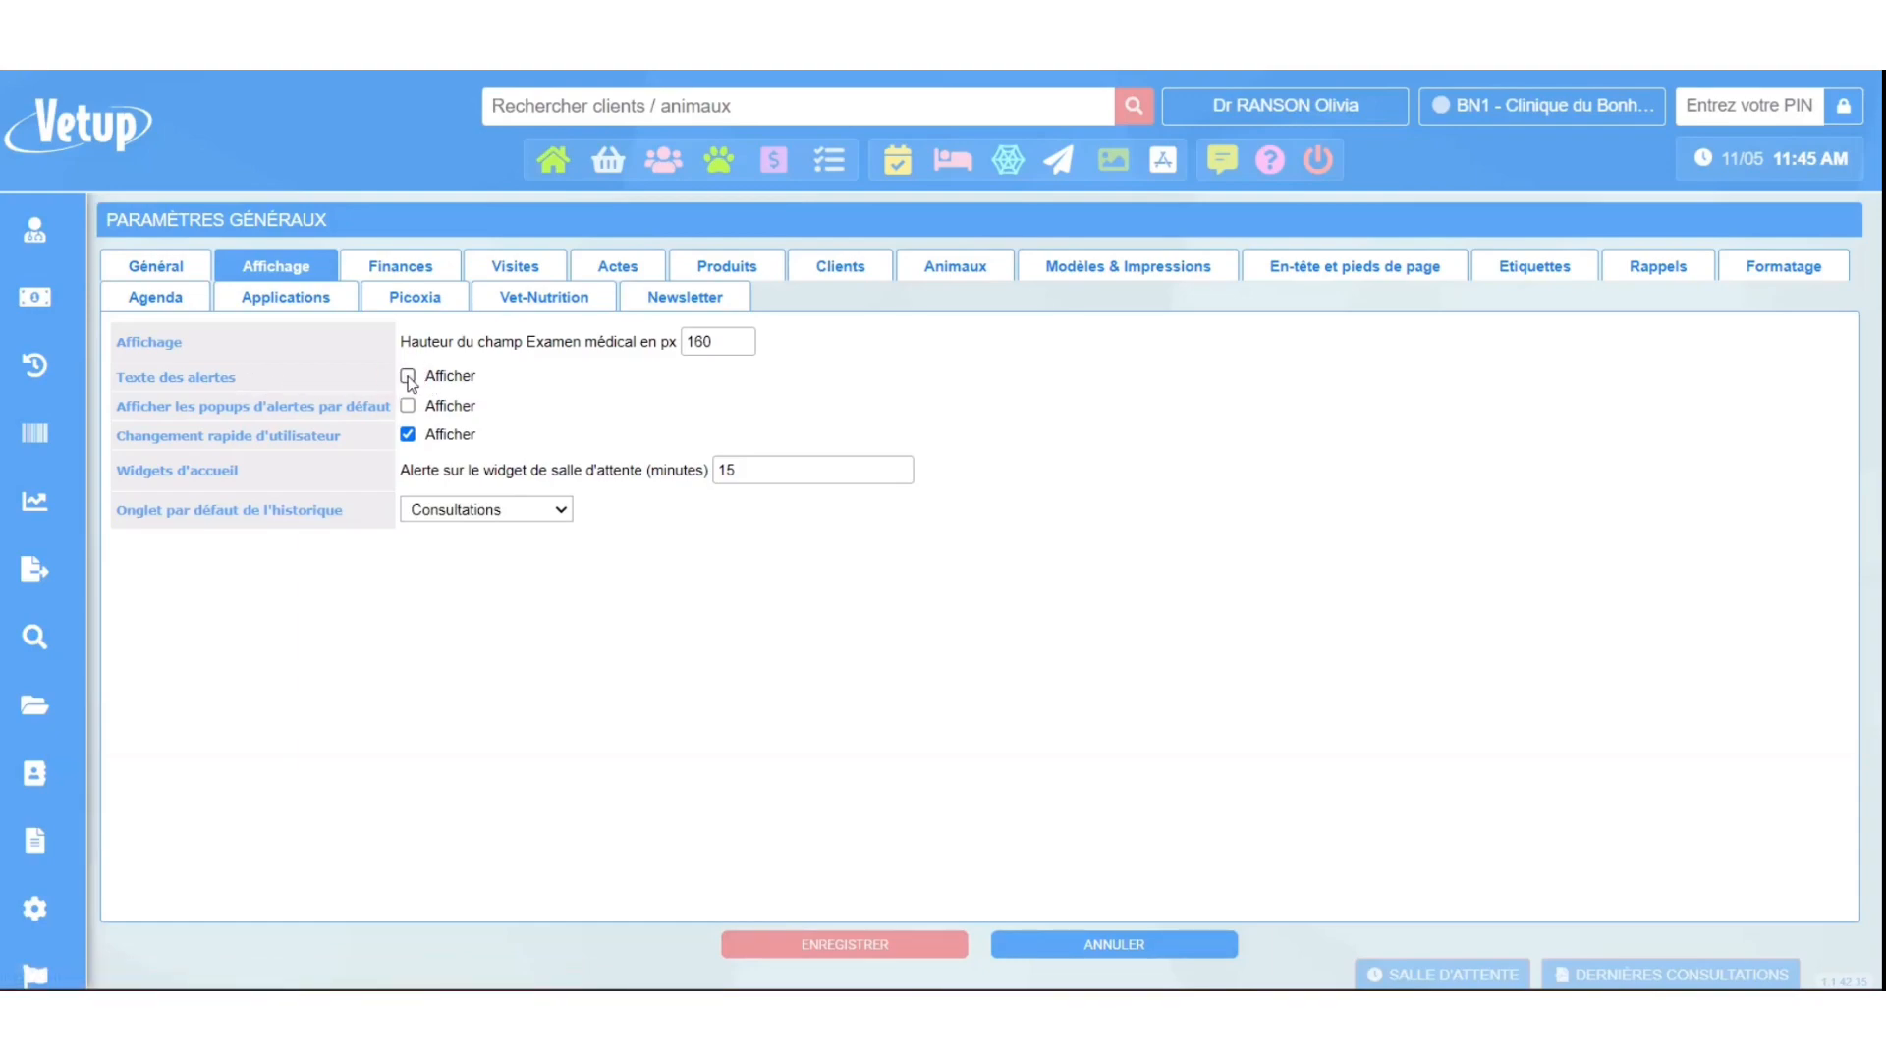
left_click(408, 376)
left_click(408, 406)
left_click(1728, 102)
left_click(904, 477)
left_click(902, 470)
left_click(560, 509)
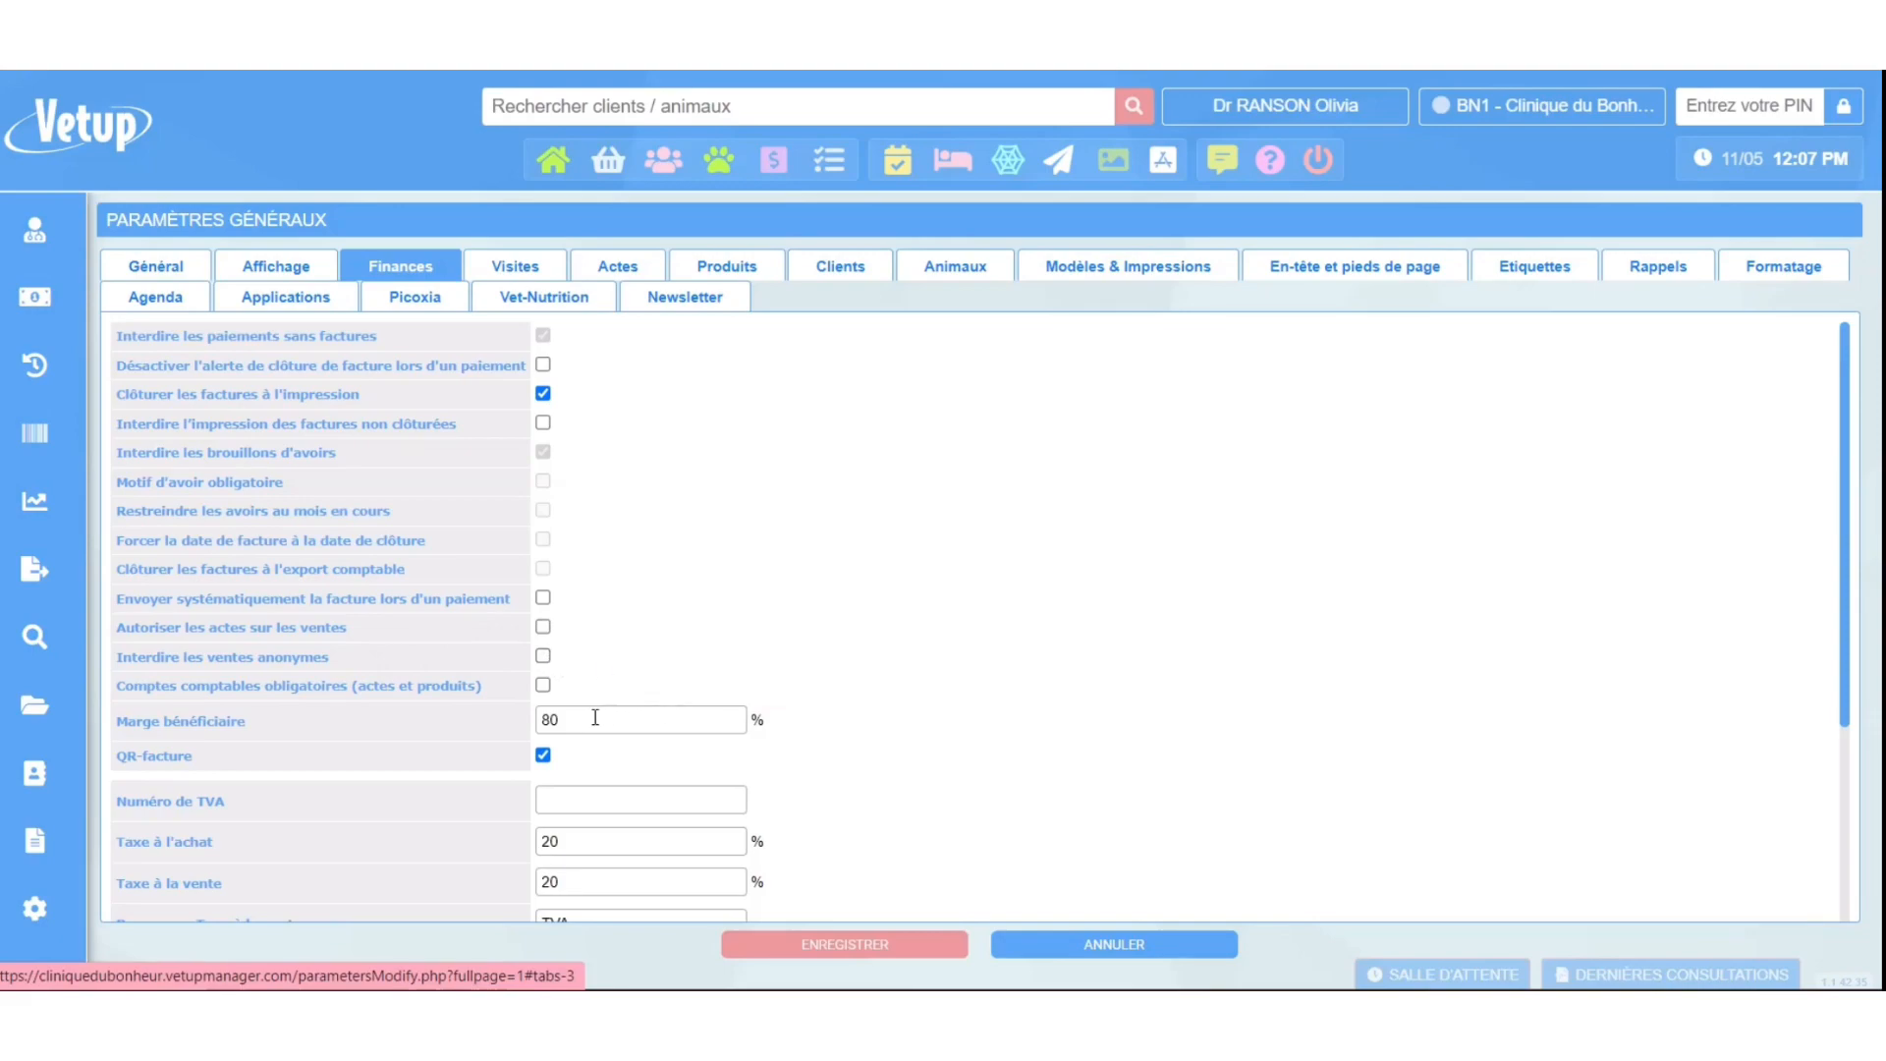
Review the Finances settings and test the Appliquer 2 Taxes option, leaving it disabled.
scroll(678, 720, "down", 3)
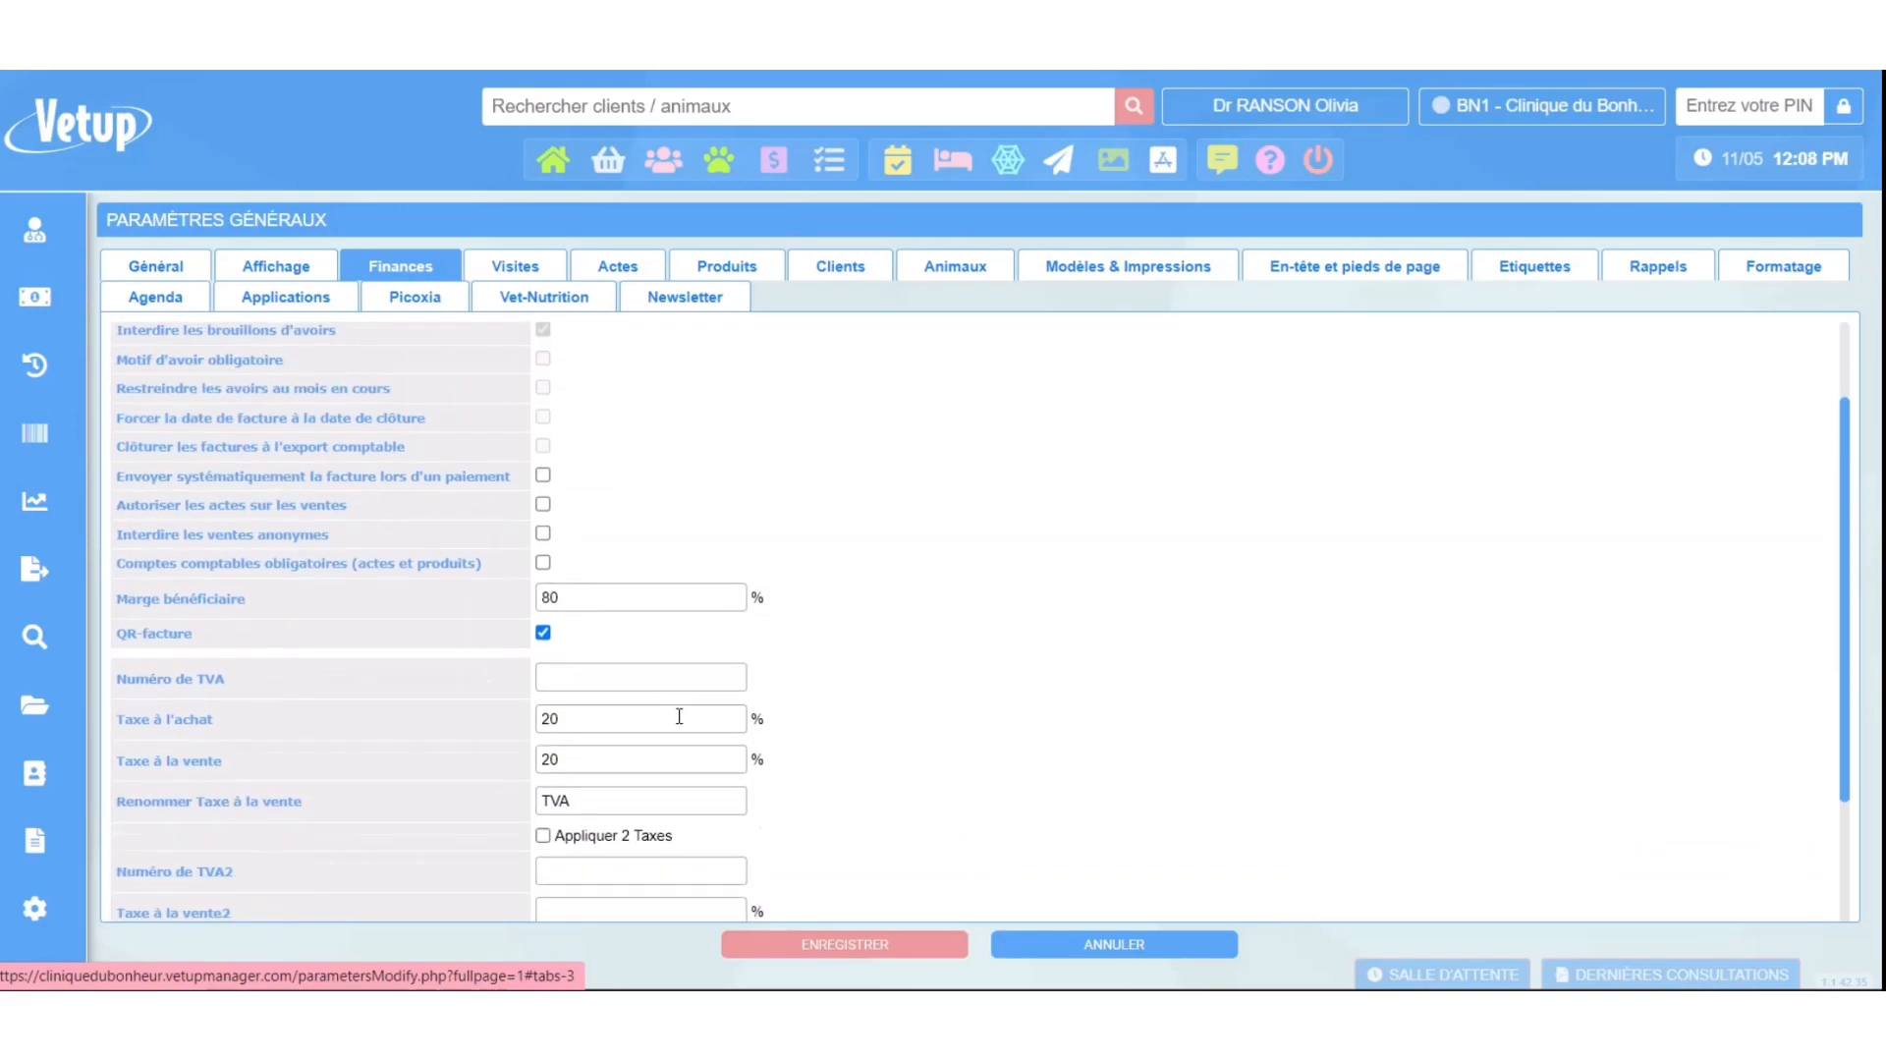
scroll(623, 517, "down", 2)
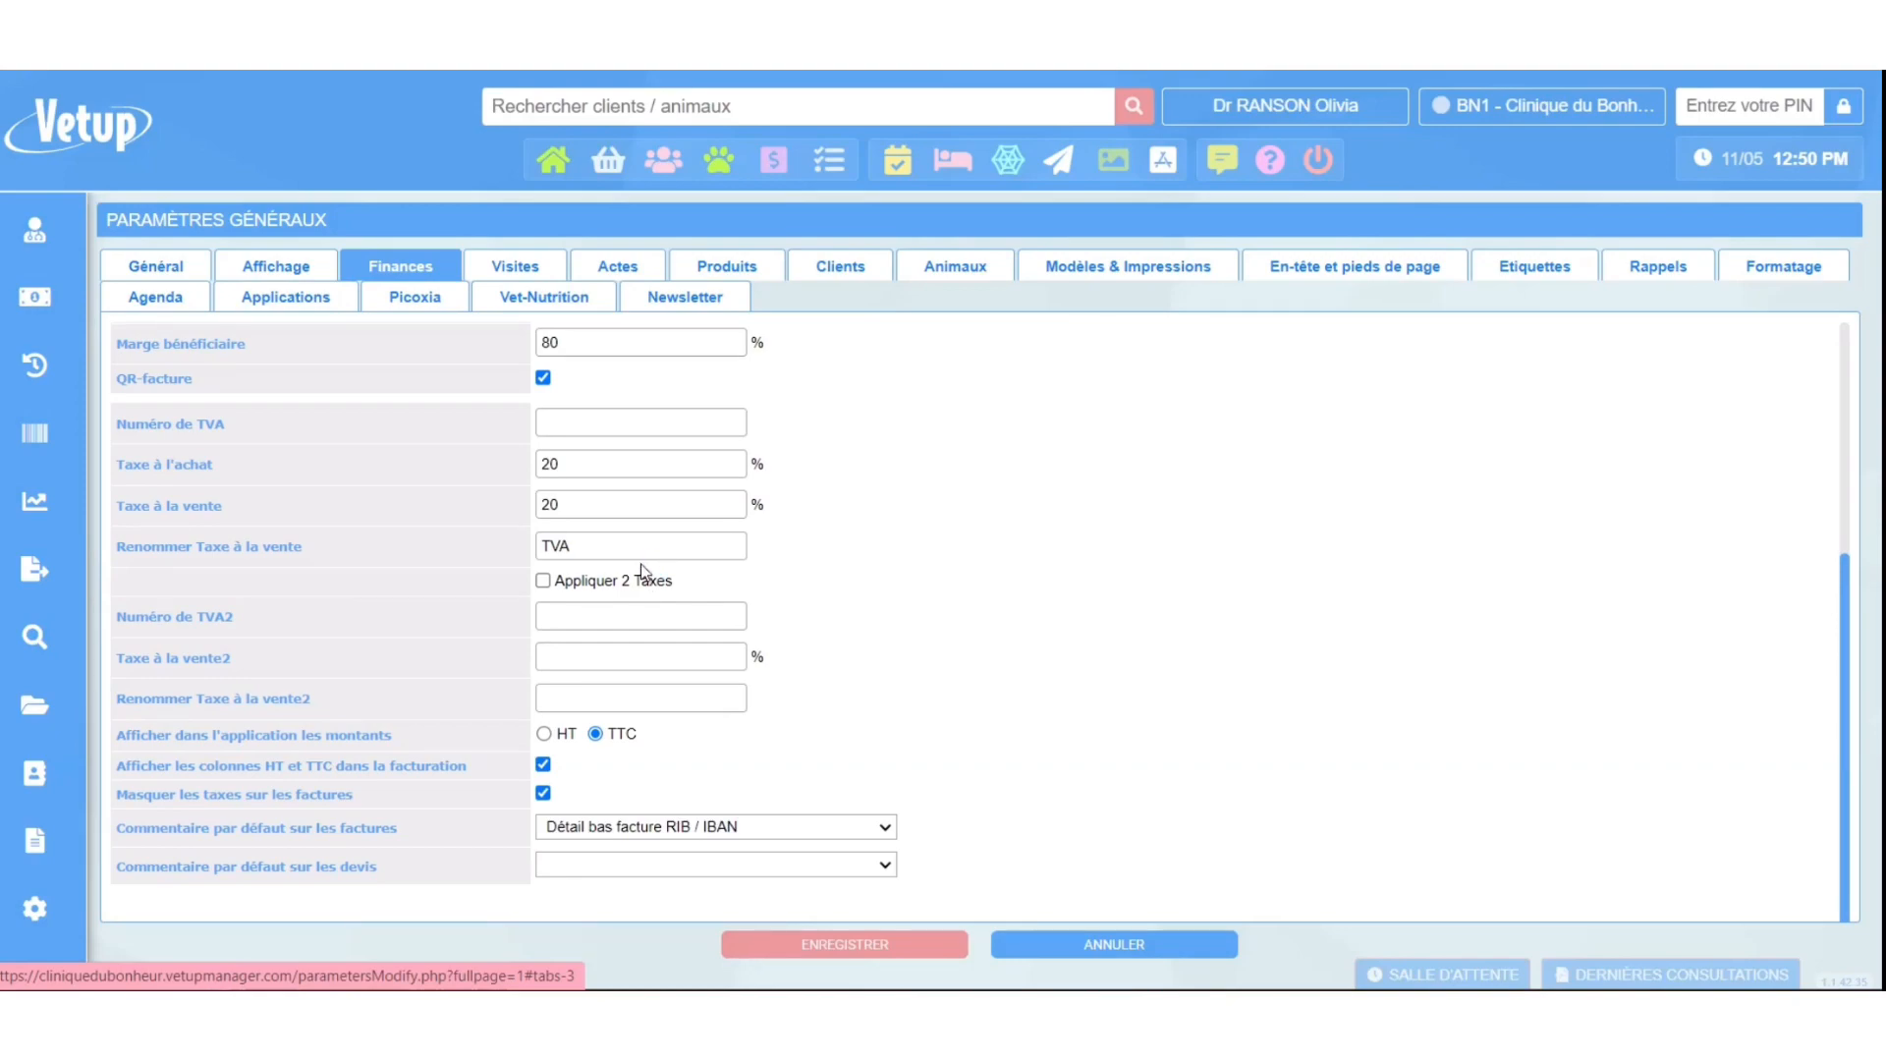
left_click(543, 582)
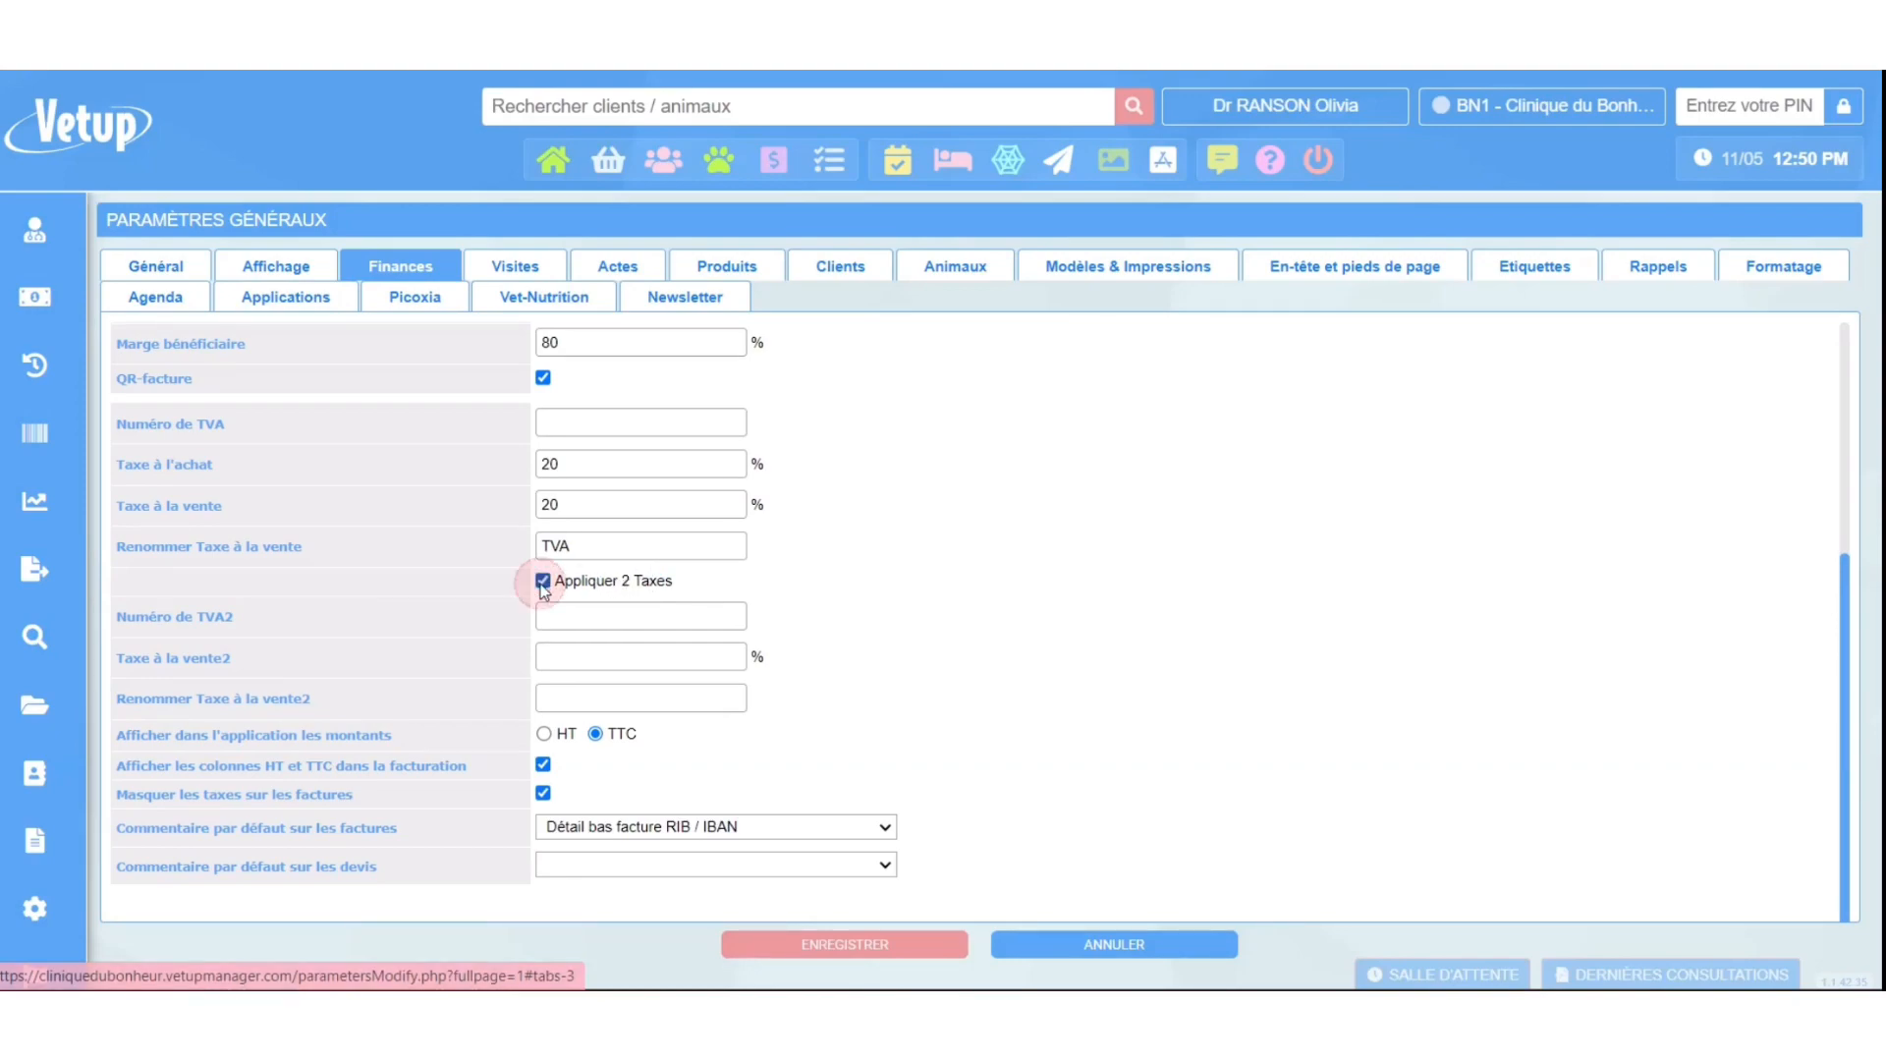
left_click(542, 581)
left_click(542, 582)
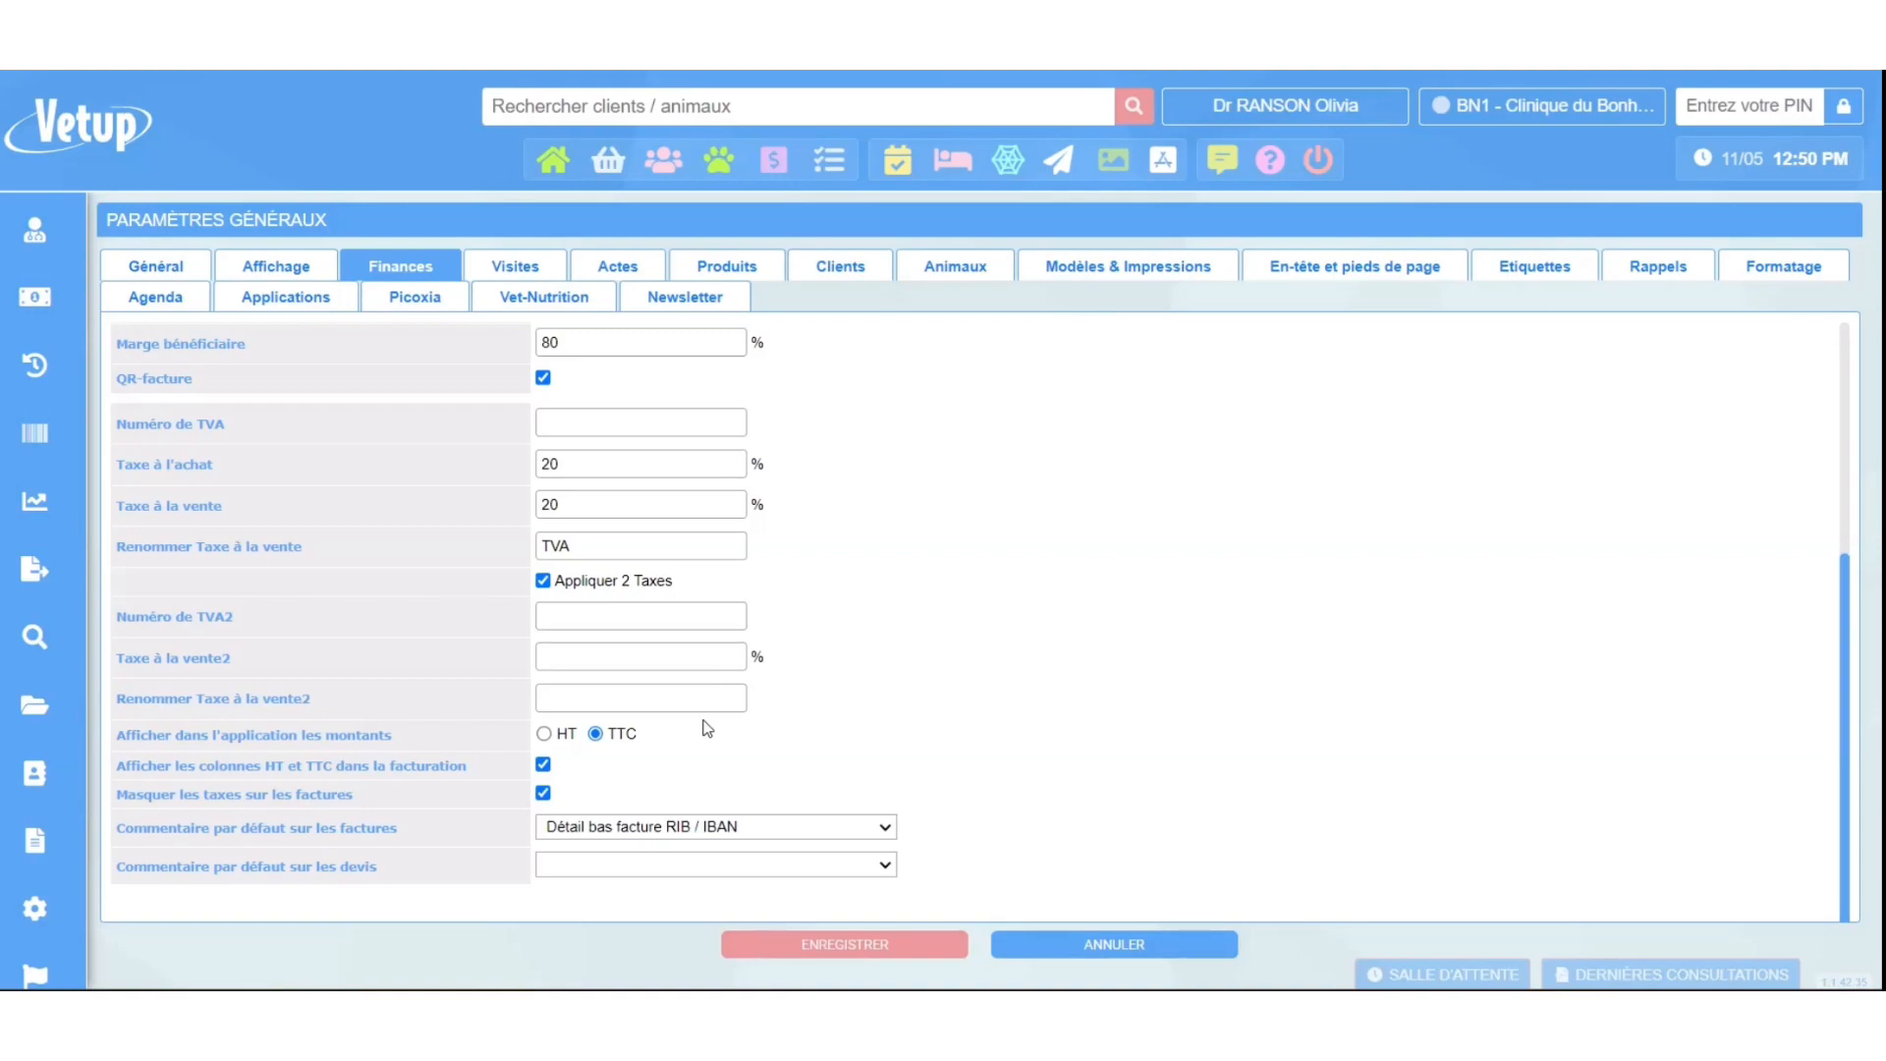
left_click(543, 580)
Test the HT/TTC amount display, column and tax-hiding options, leaving TTC selected and both checkboxes enabled.
left_click(545, 735)
left_click(596, 735)
left_click(543, 765)
left_click(543, 794)
left_click(543, 794)
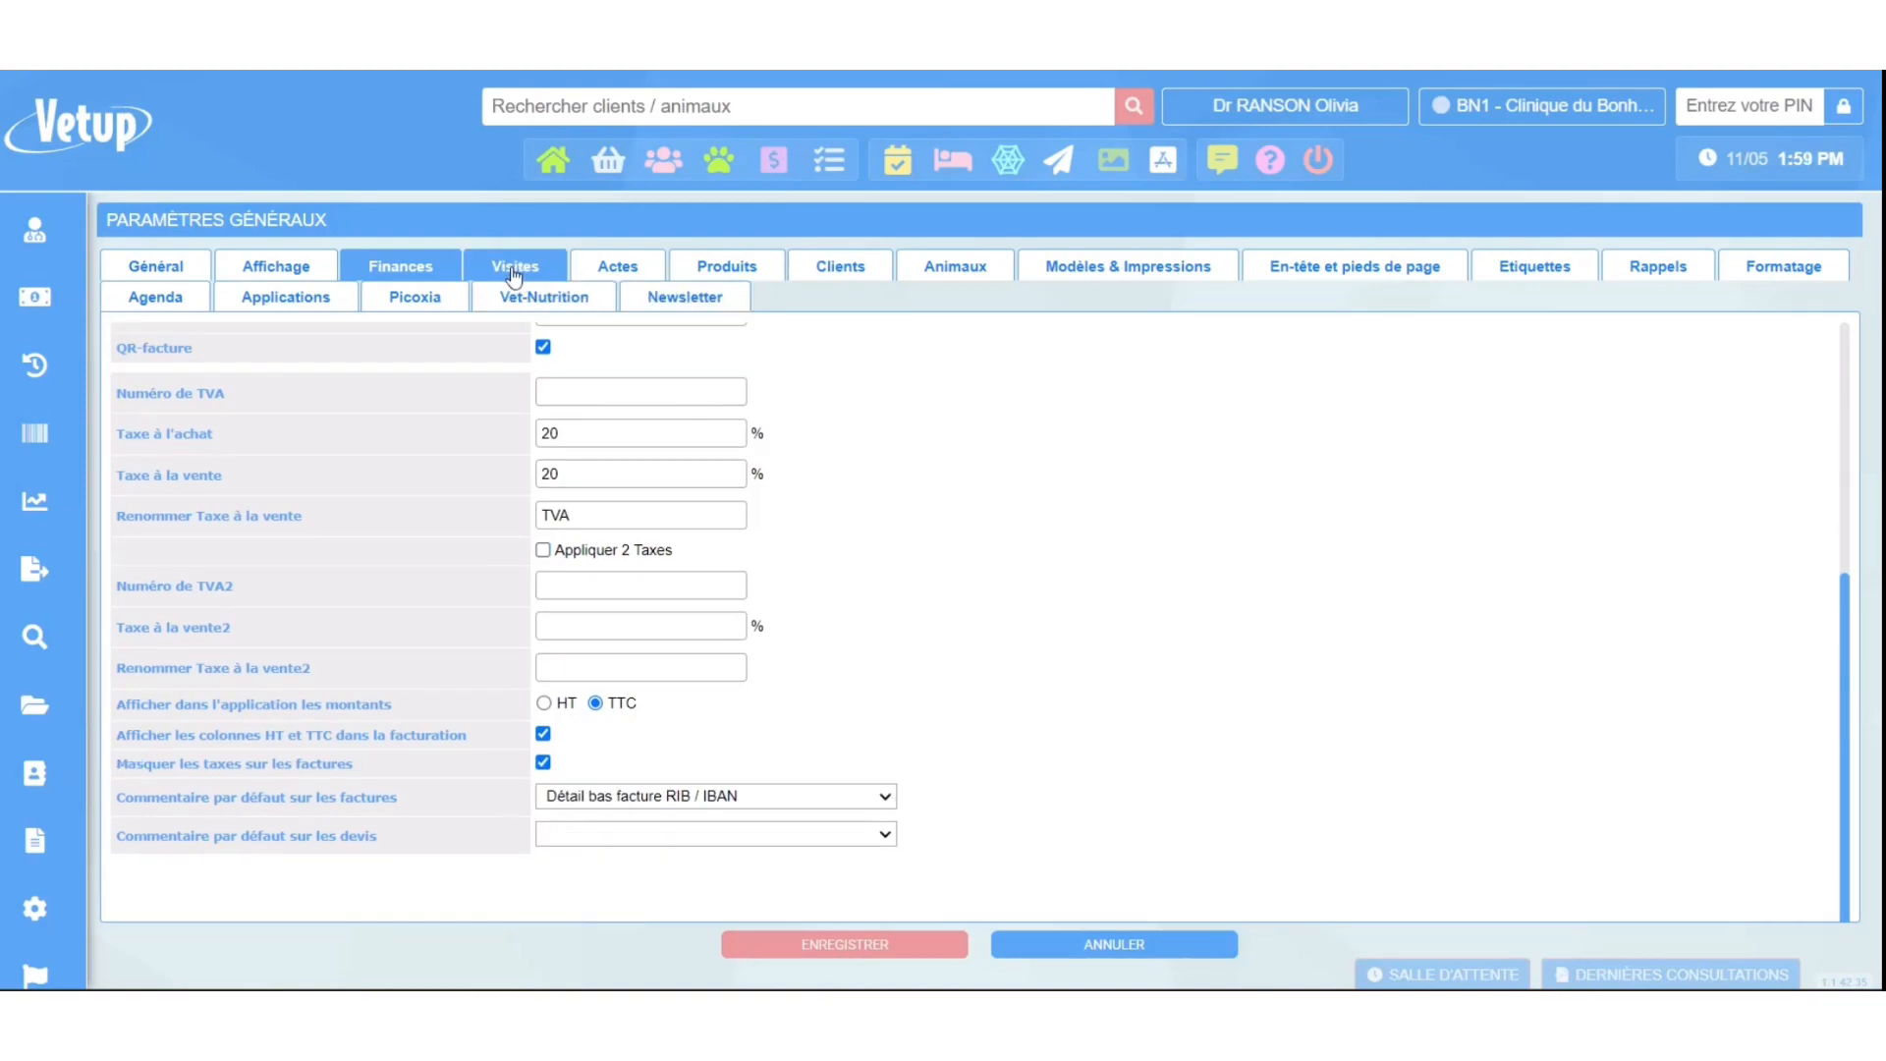
Examine the default consultation nature and status choices in the Visites settings, and open the Actes settings.
left_click(514, 273)
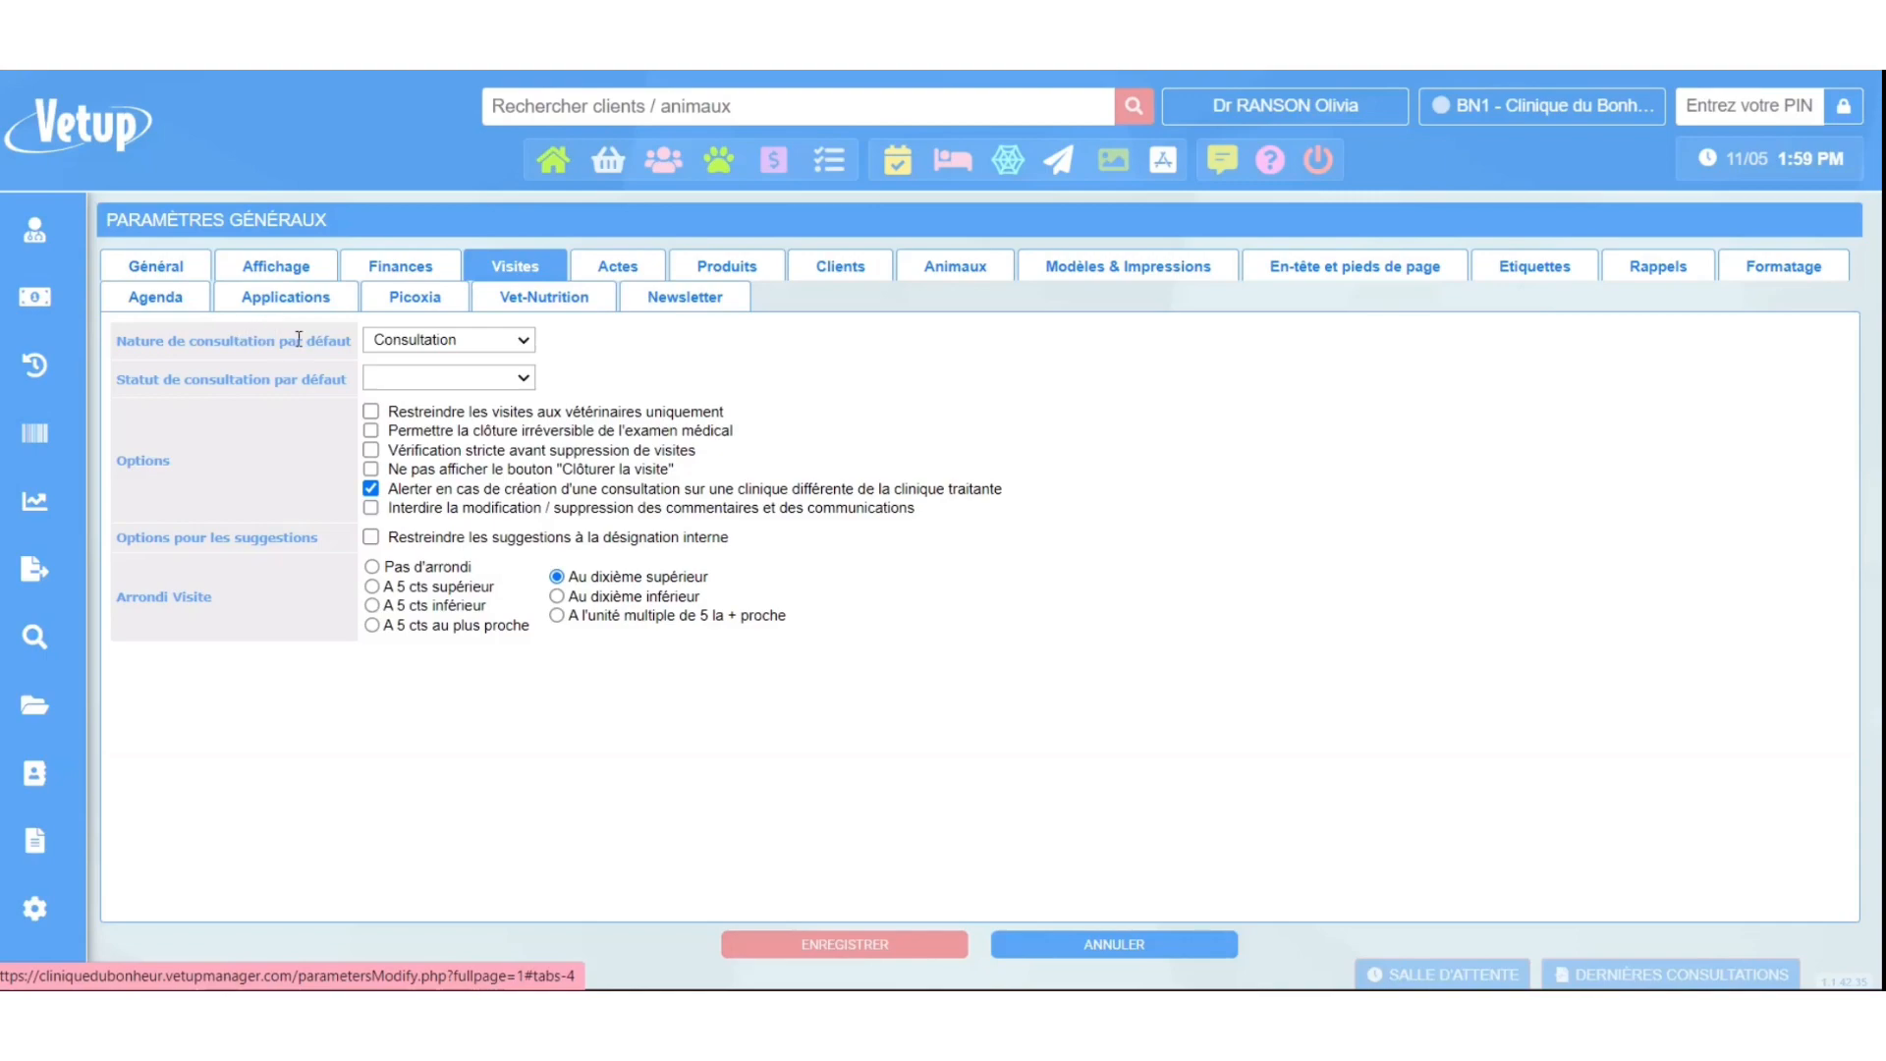
left_click(512, 344)
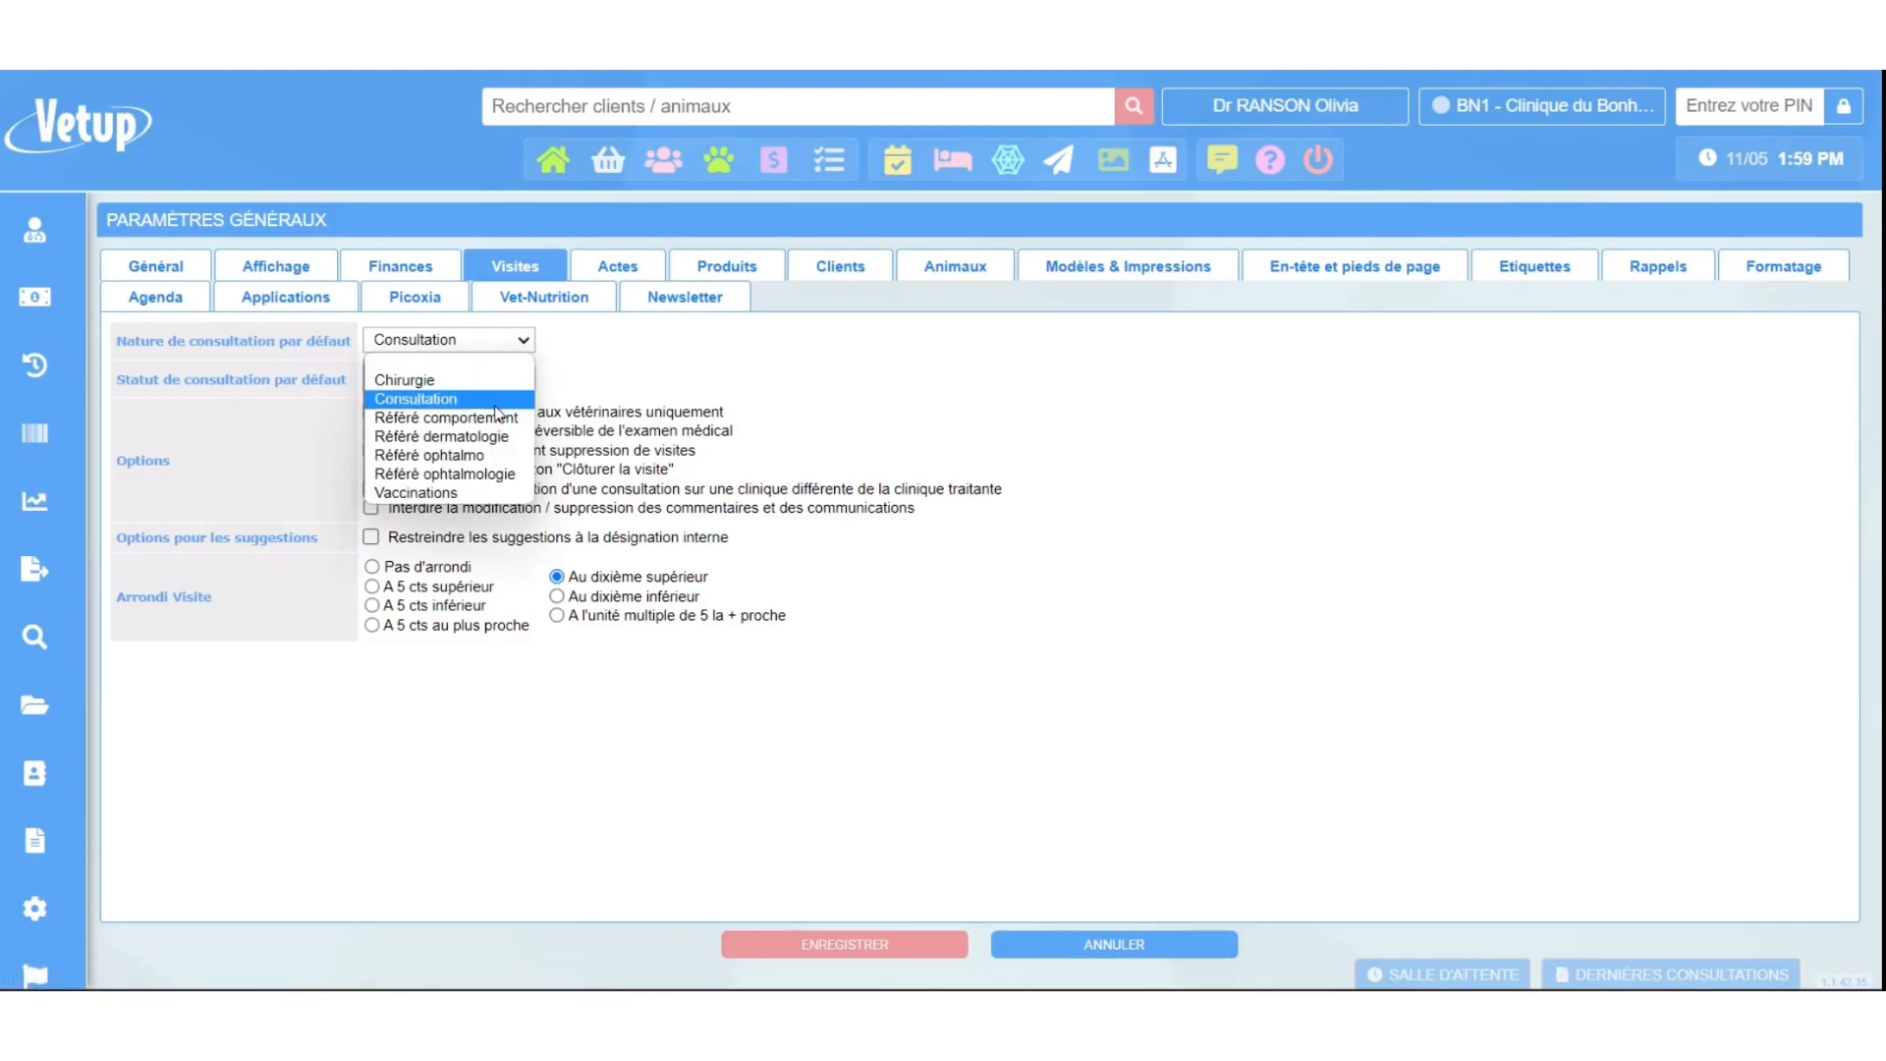
left_click(307, 386)
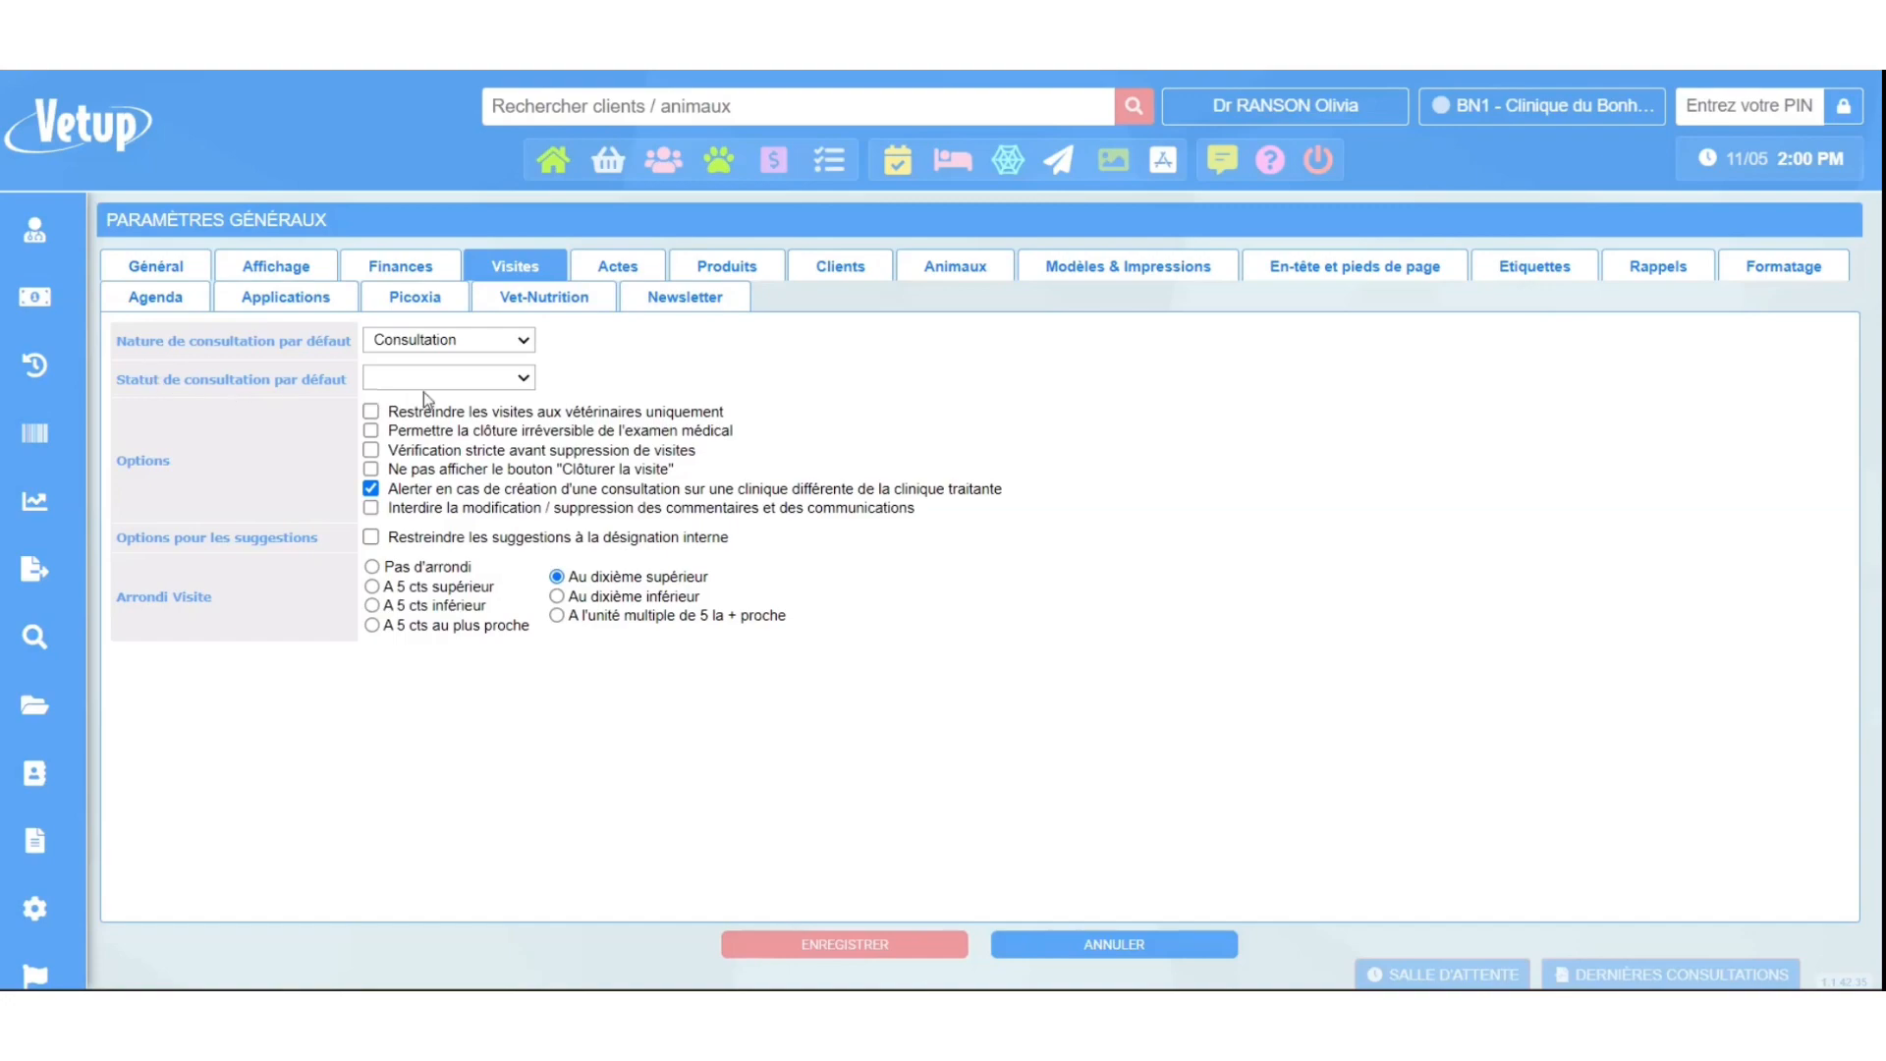
left_click(455, 375)
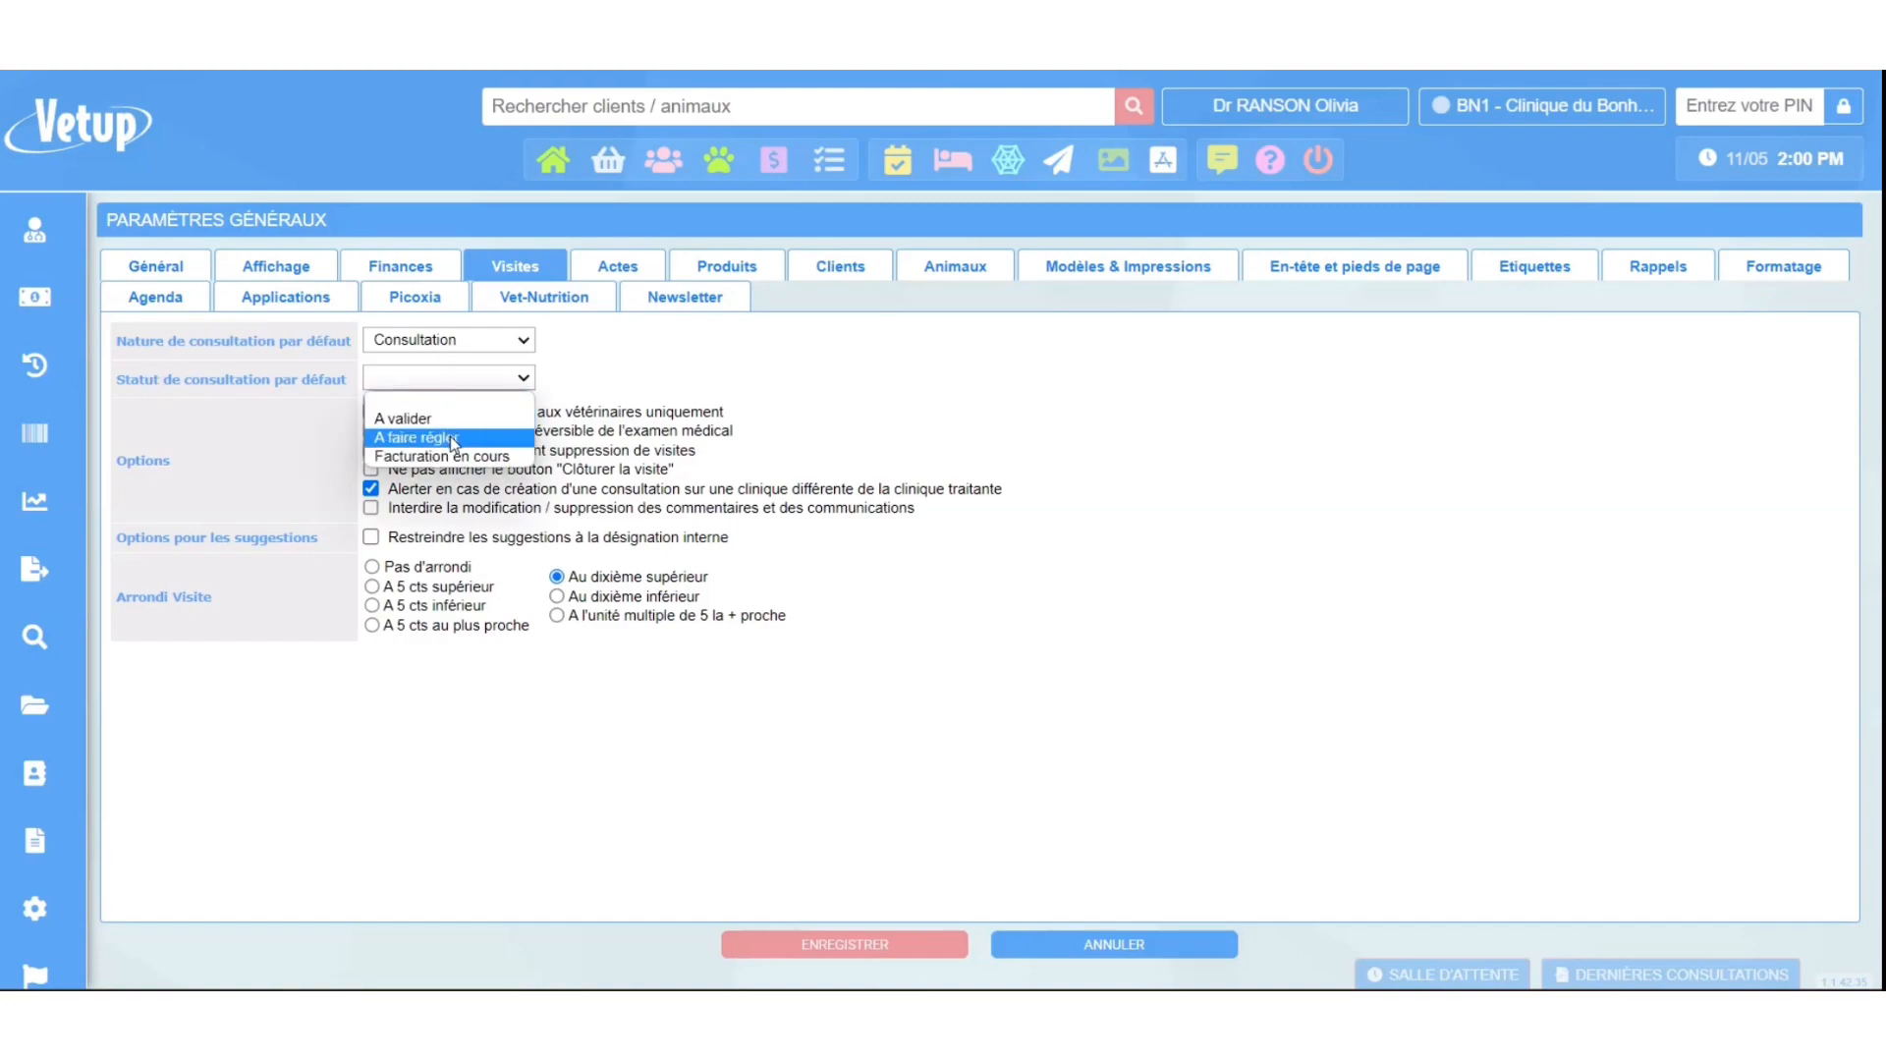
left_click(163, 460)
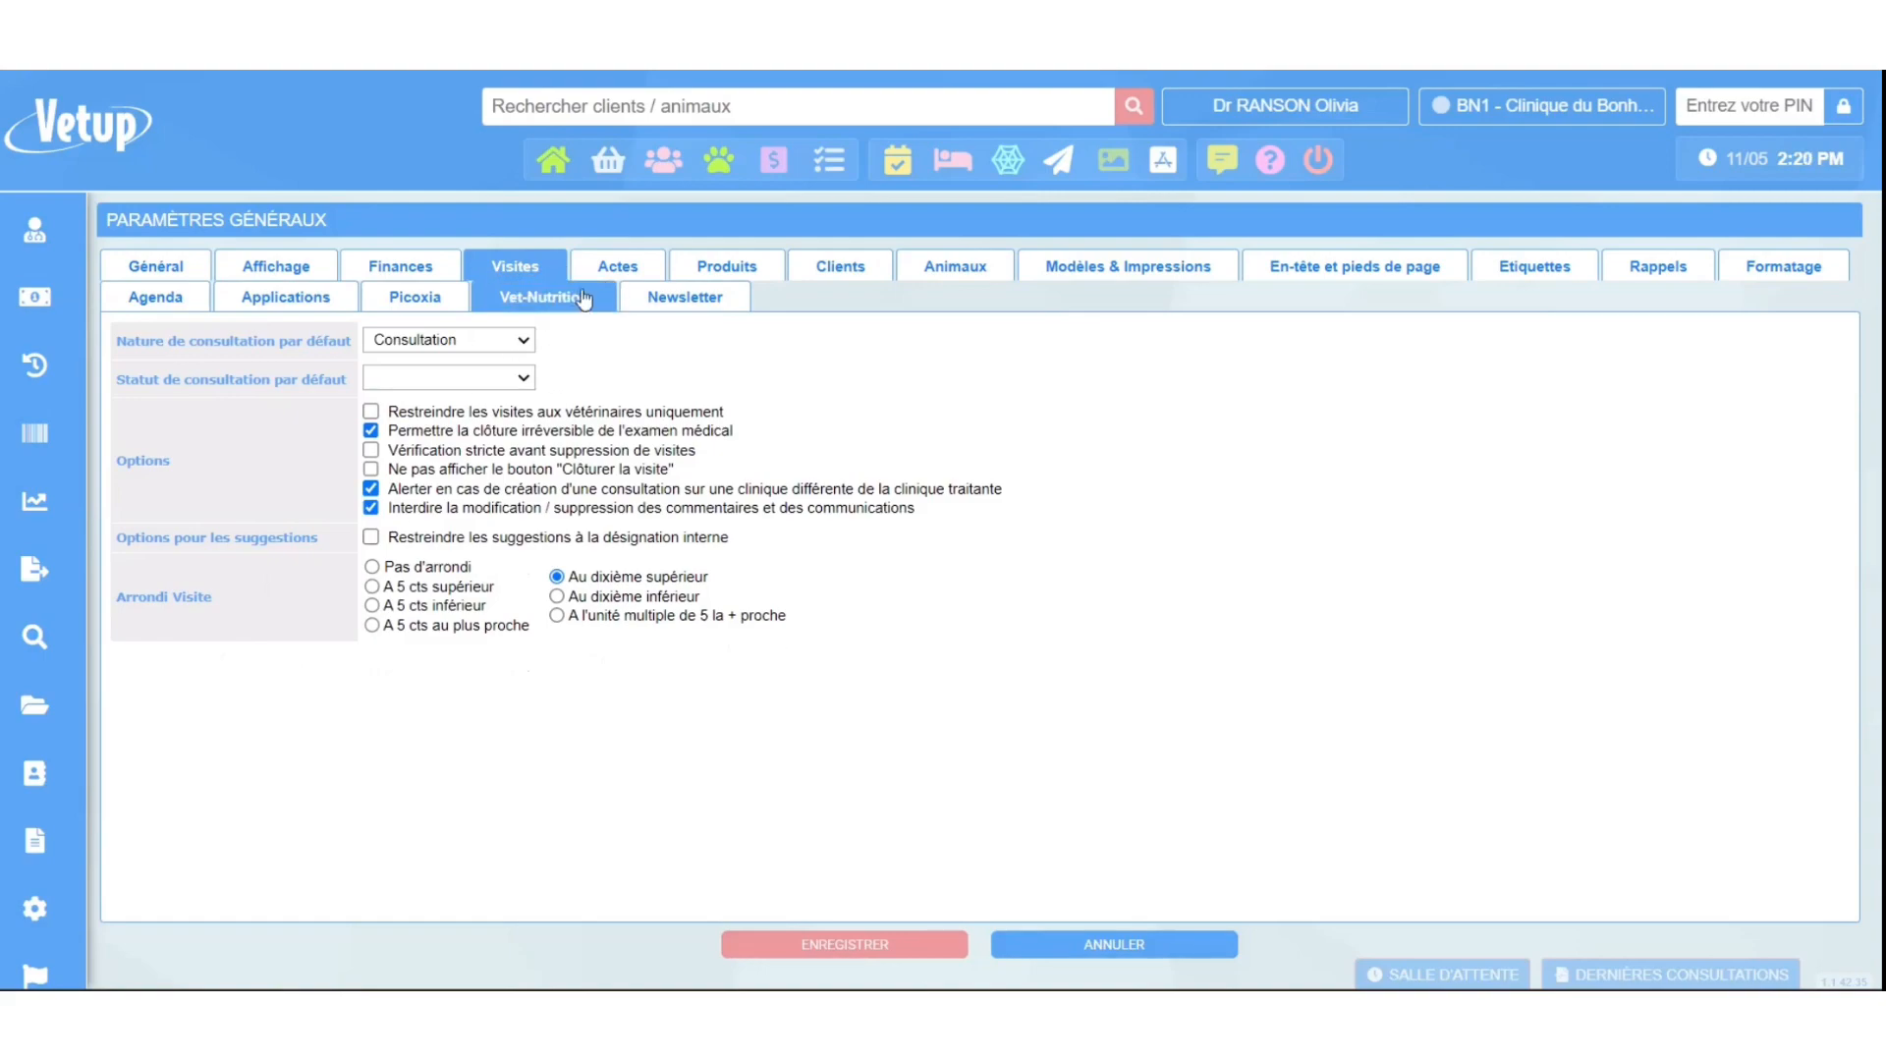
left_click(609, 263)
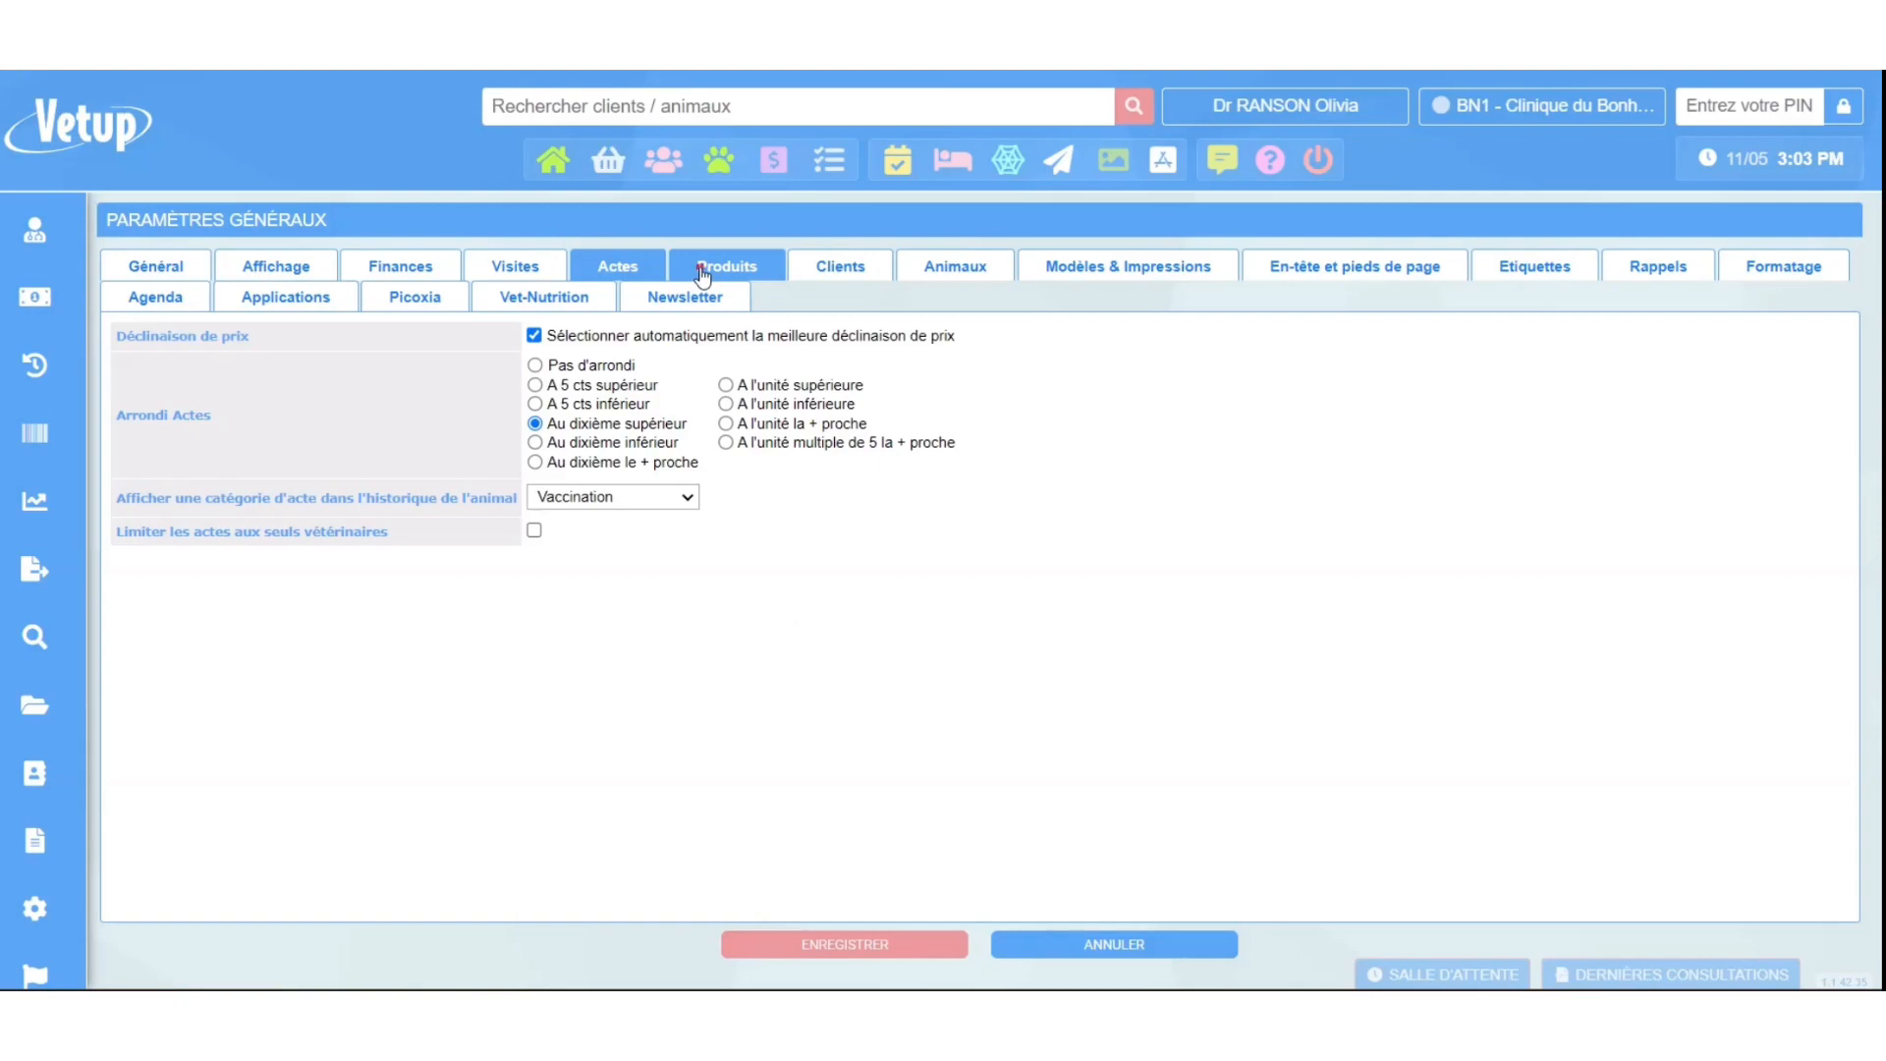
In the Produits settings, lower the maximum orderable quantity per product to 98 and restore it to 100.
left_click(700, 267)
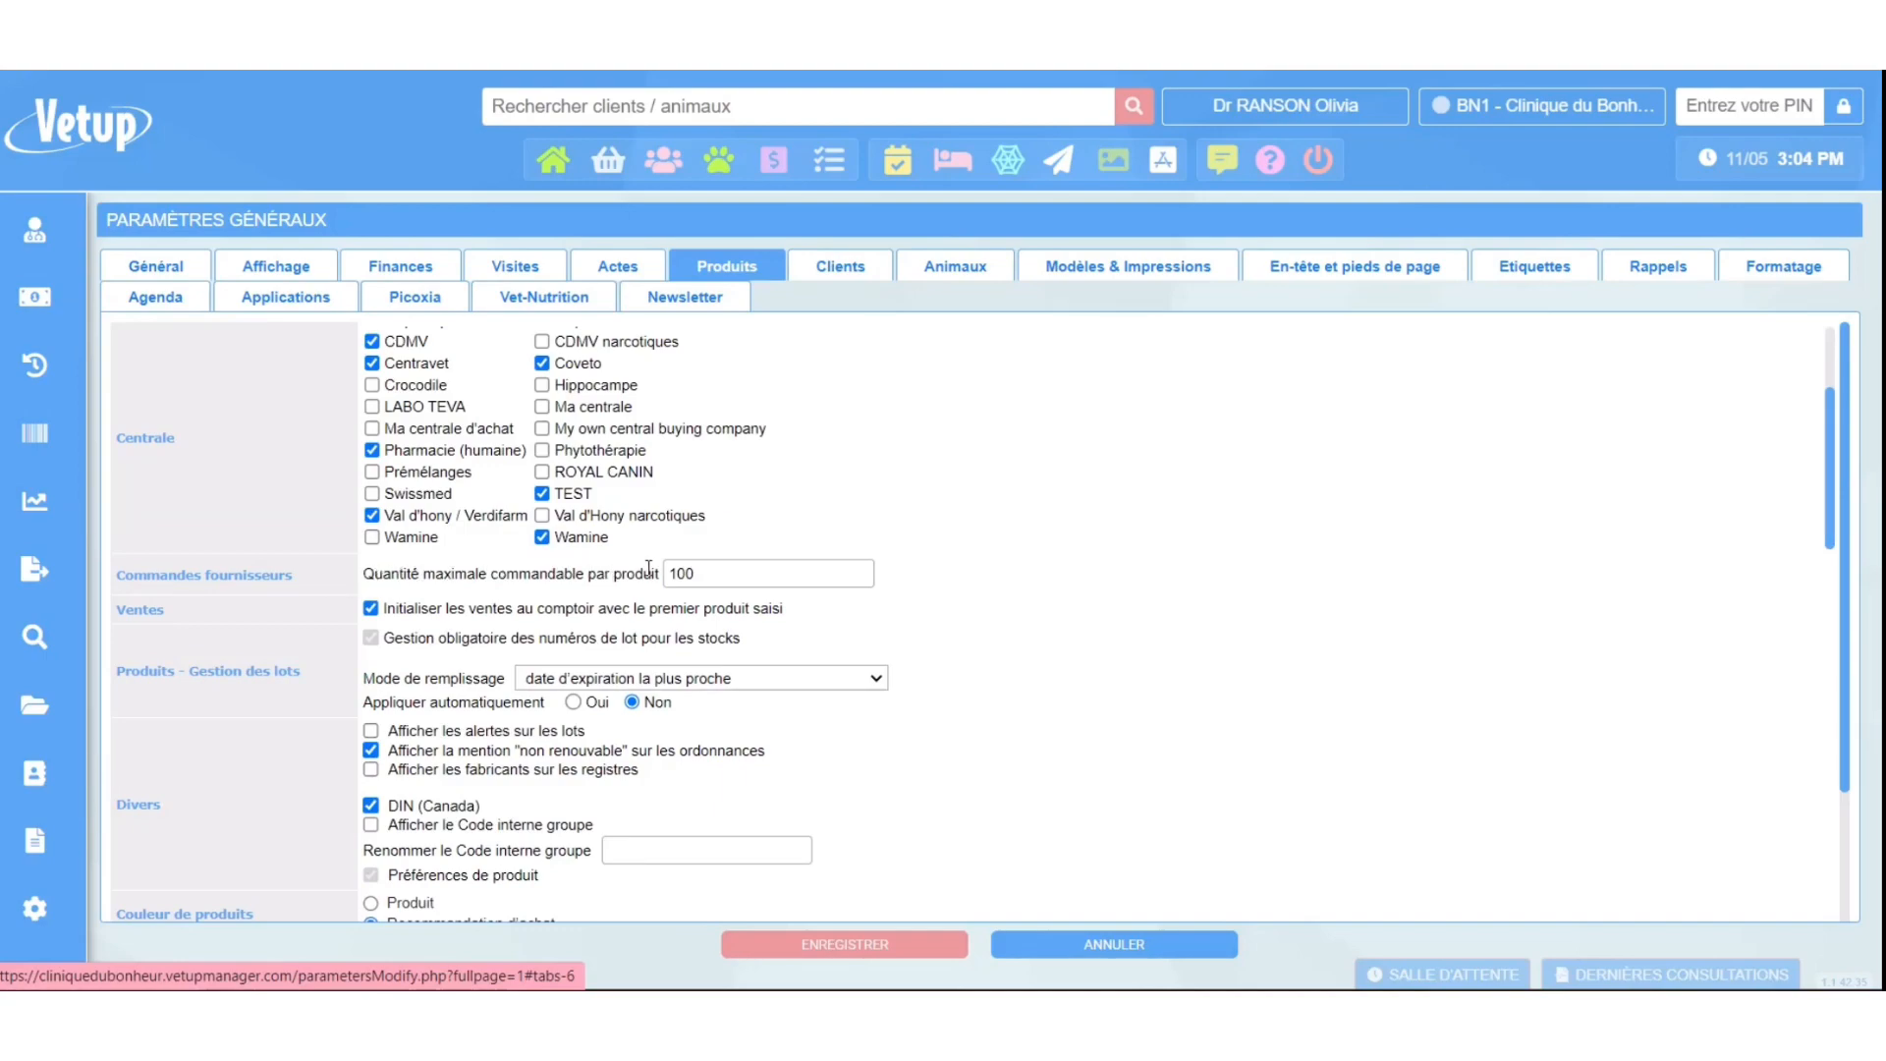
left_click(860, 576)
left_click(860, 577)
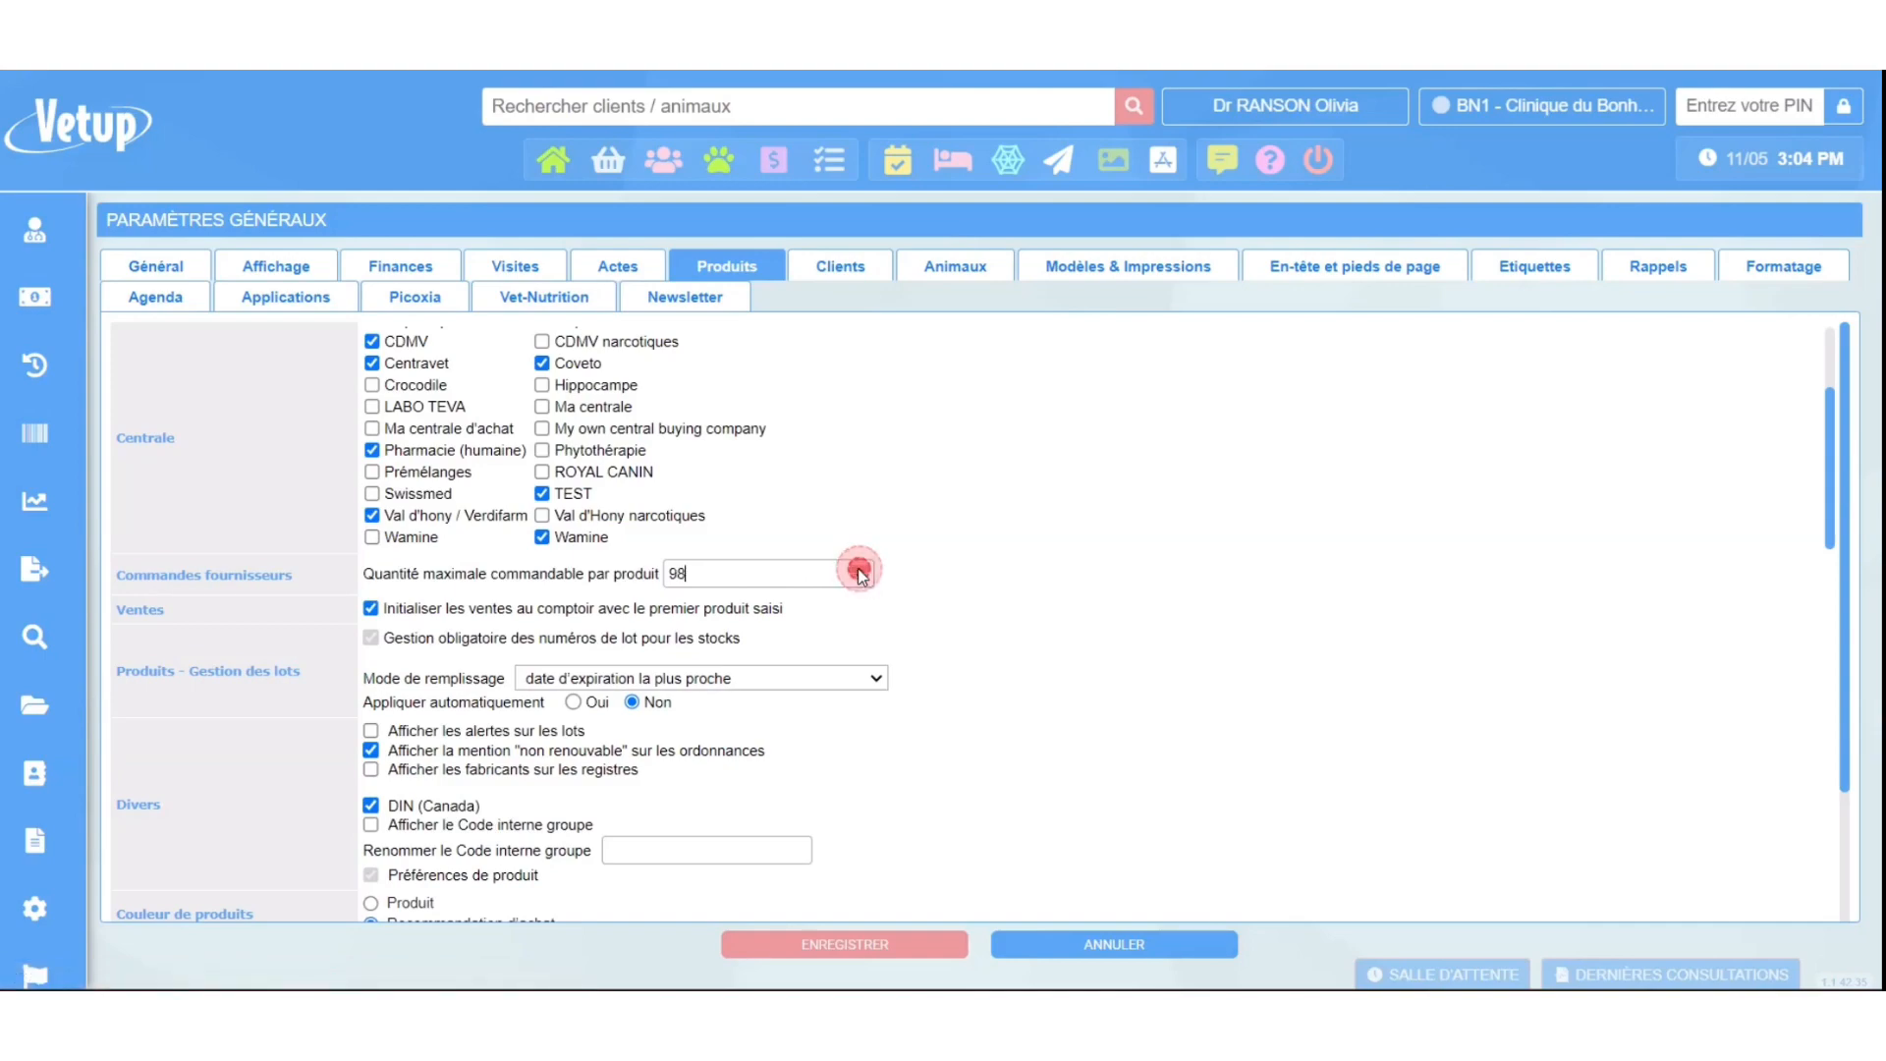
double_click(859, 570)
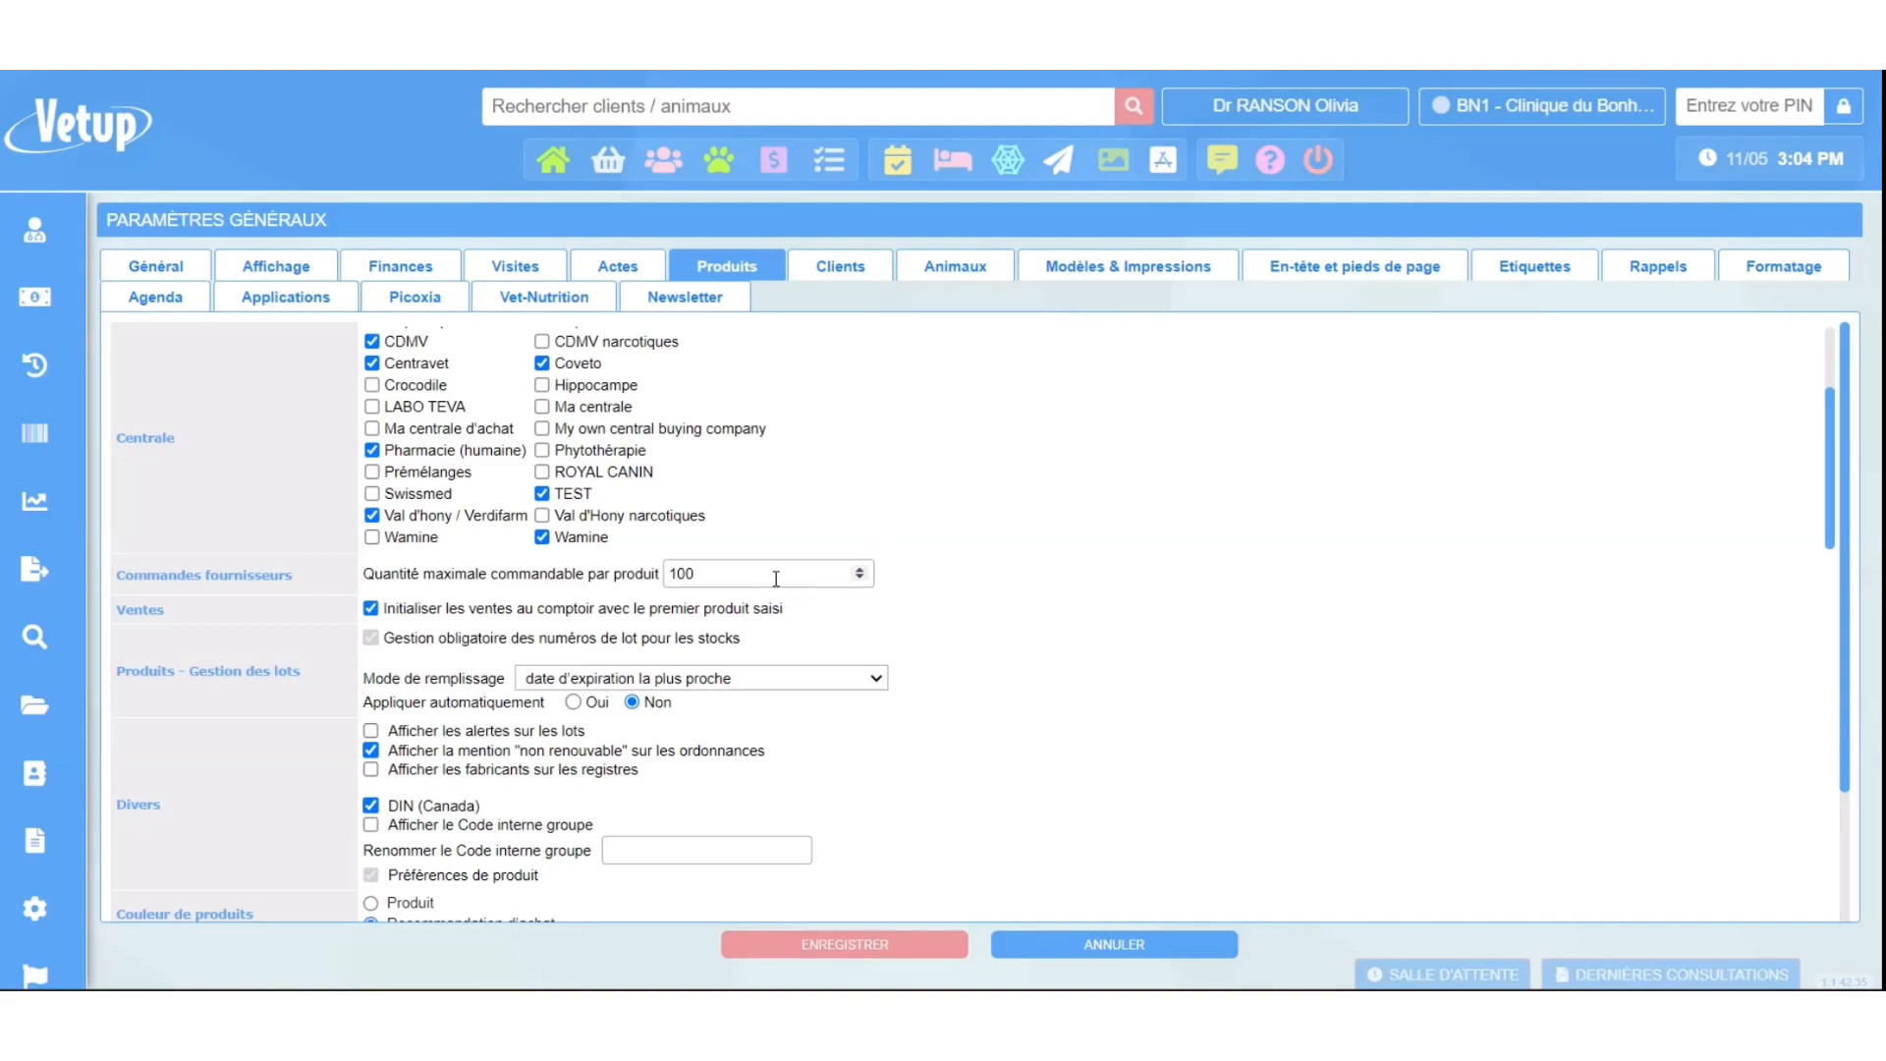
Check the counter-sale initialisation option and the mandatory lot number management option for stock.
left_click(373, 609)
left_click(394, 639)
left_click_drag(643, 637, 762, 642)
left_click(764, 644)
Set Appliquer automatiquement to Non and the lot filling mode to sélection manuelle (aucune sélection).
scroll(794, 605, "down", 3)
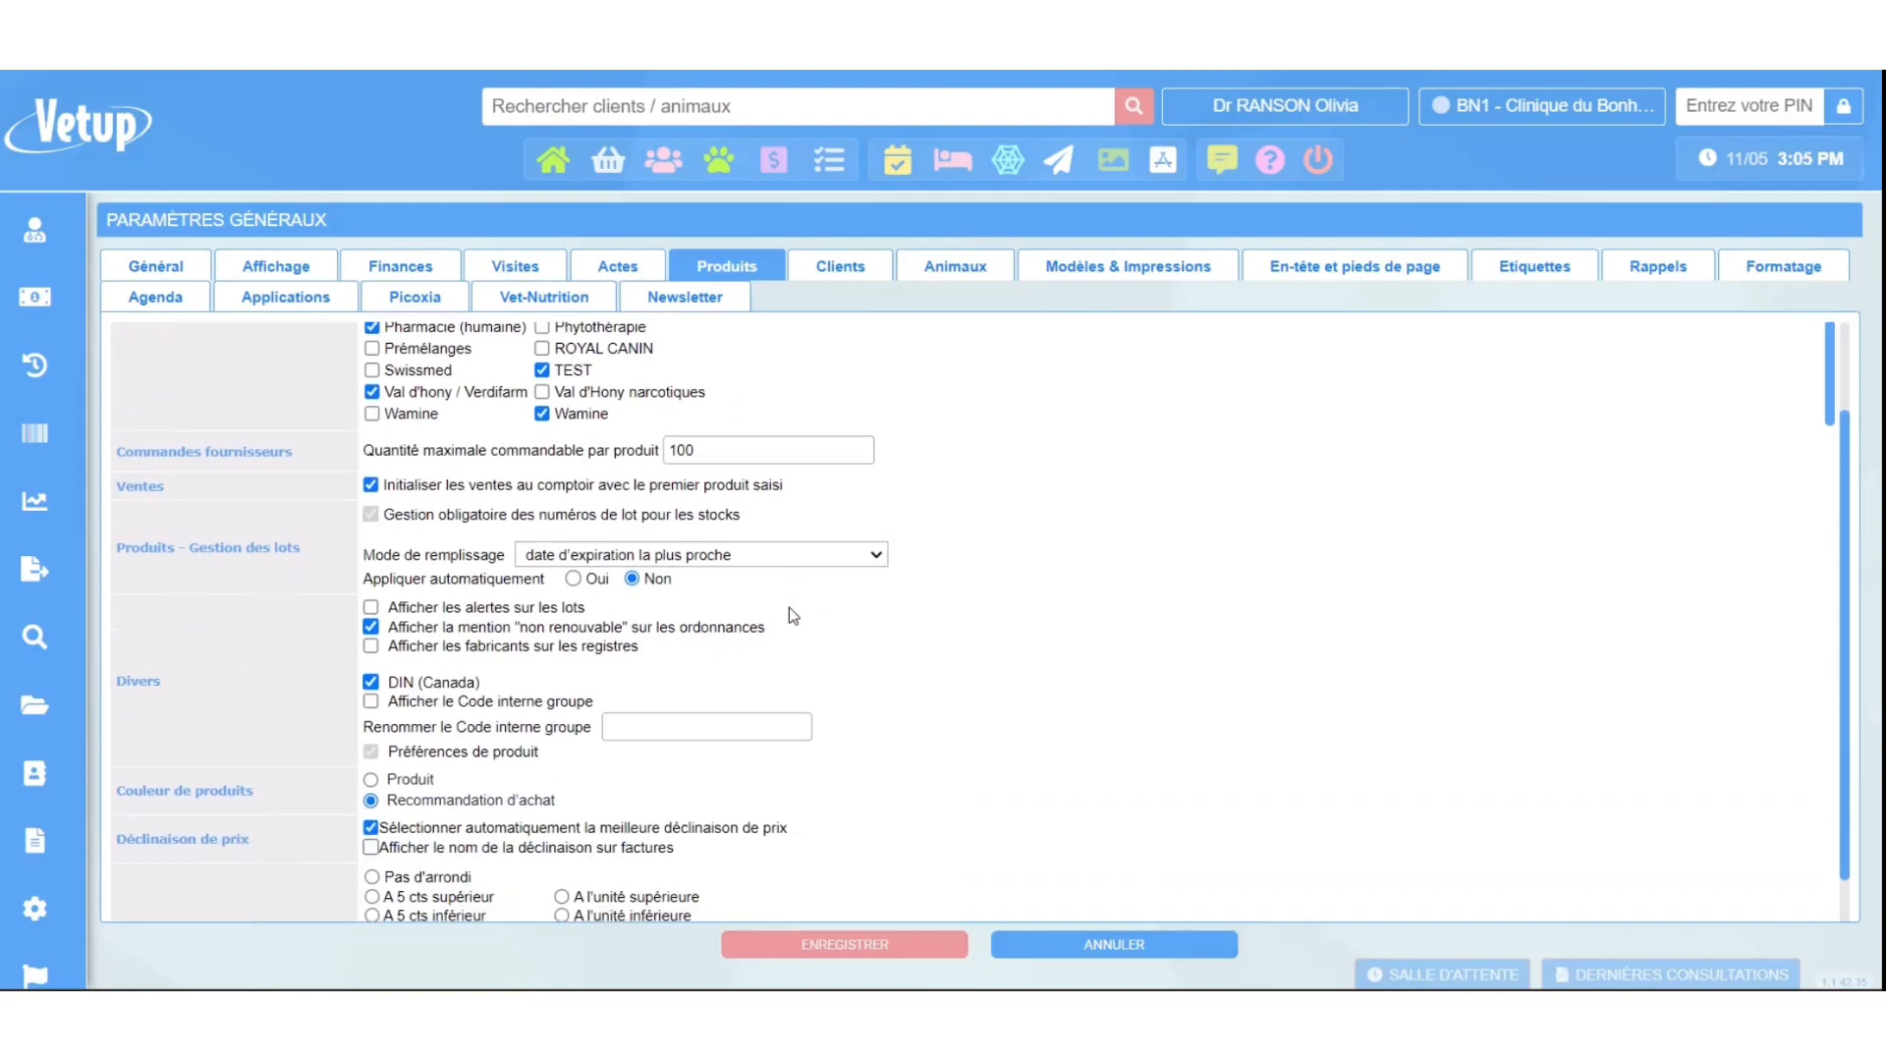
left_click(874, 433)
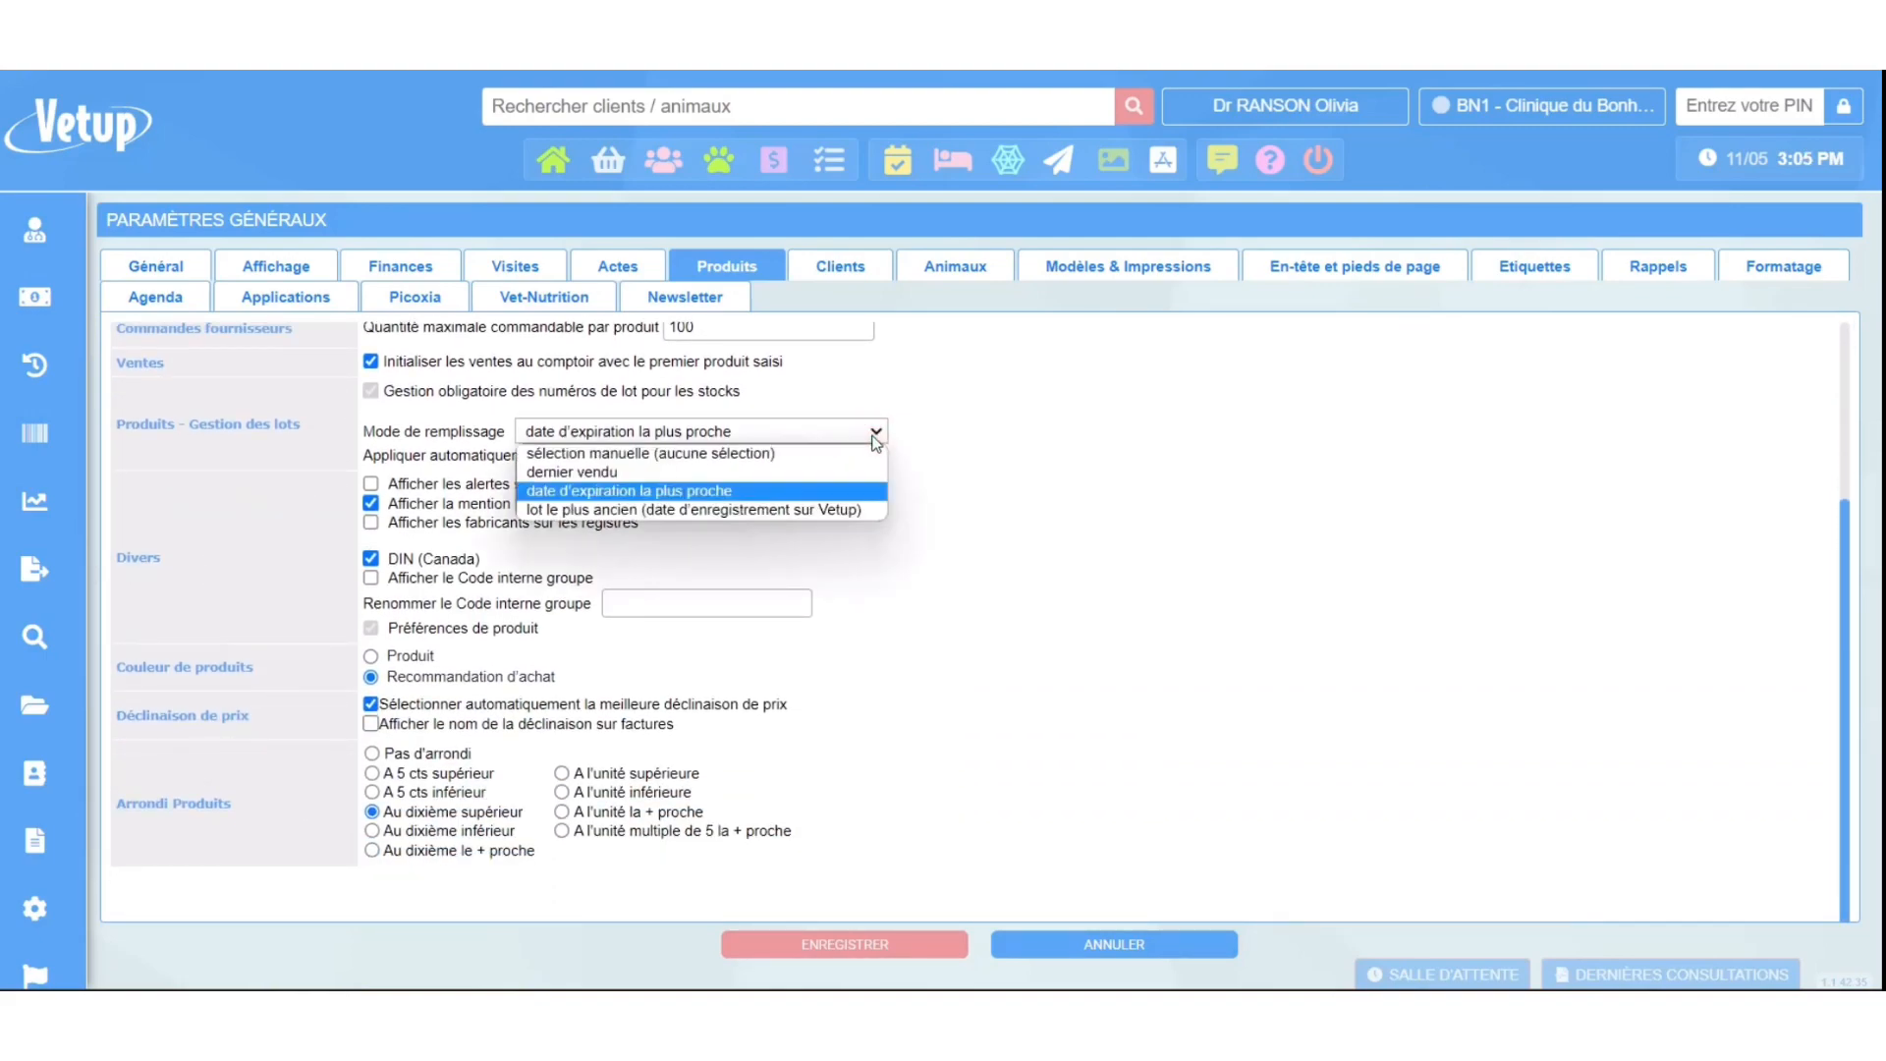
left_click(876, 441)
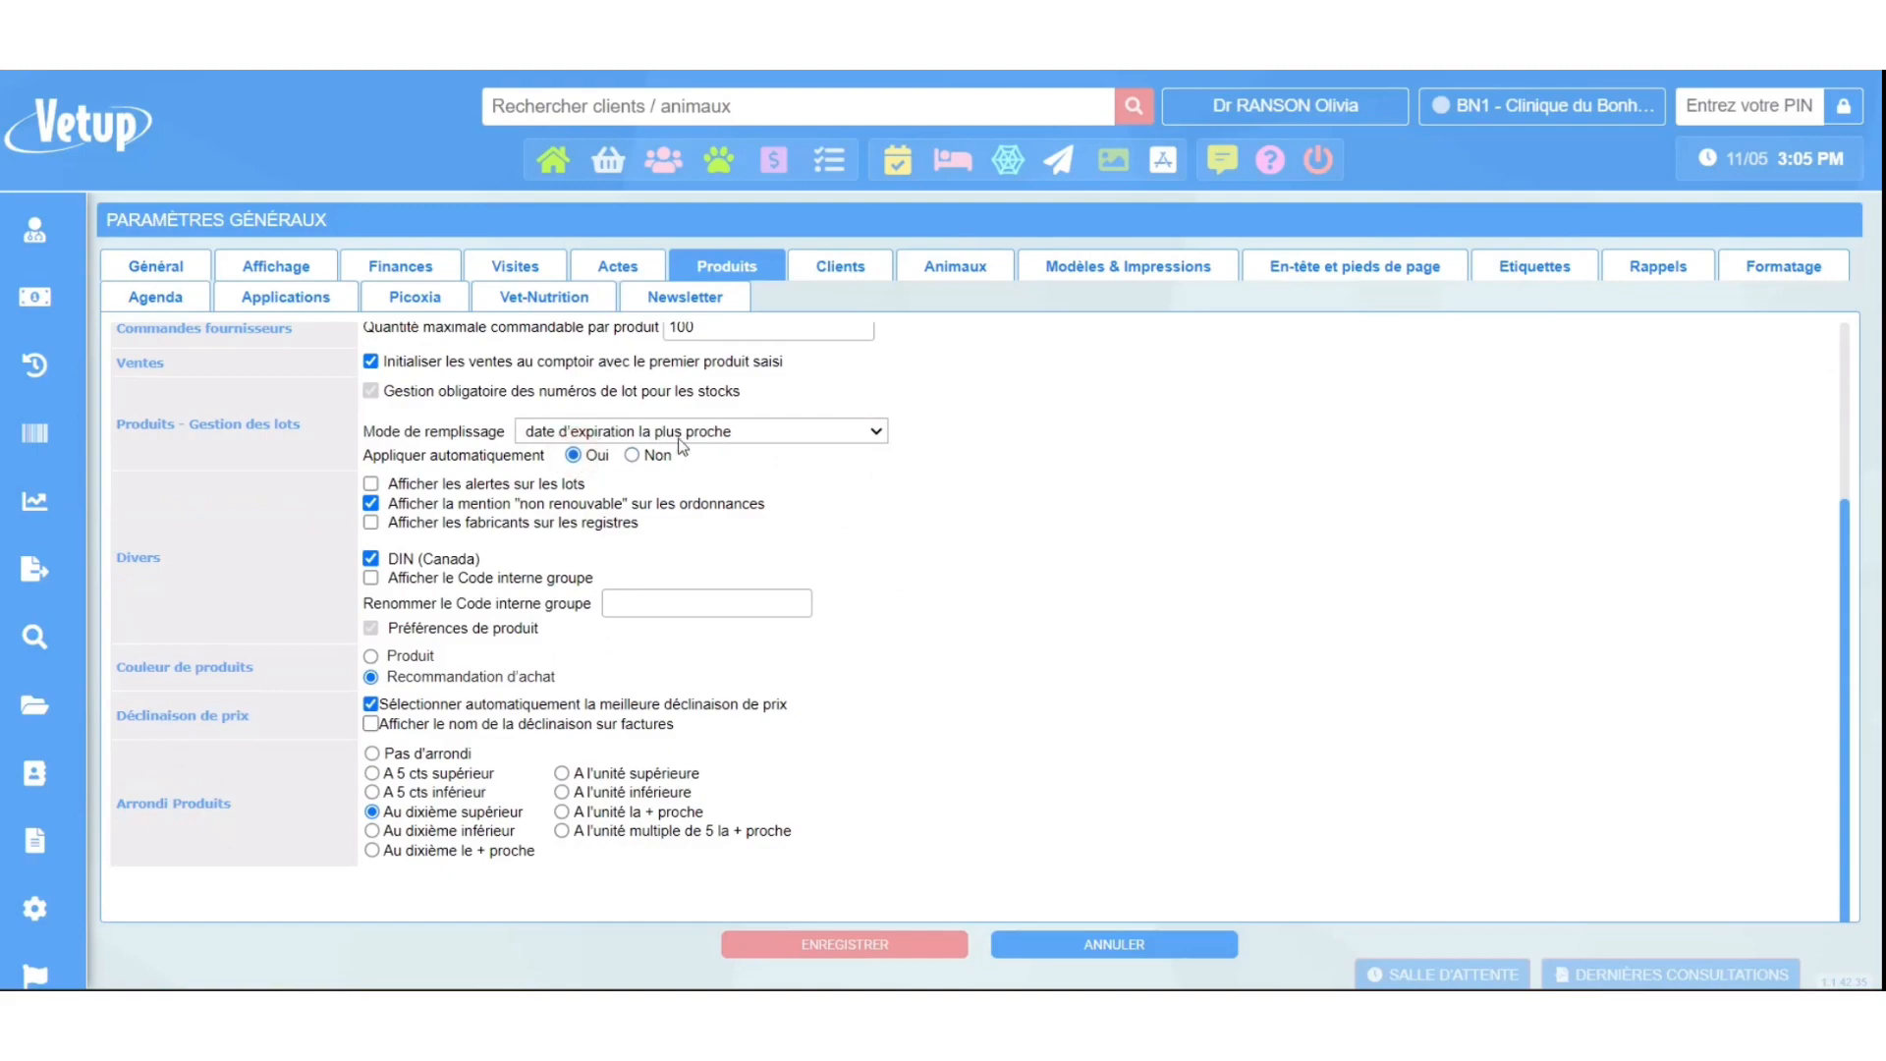
left_click(875, 438)
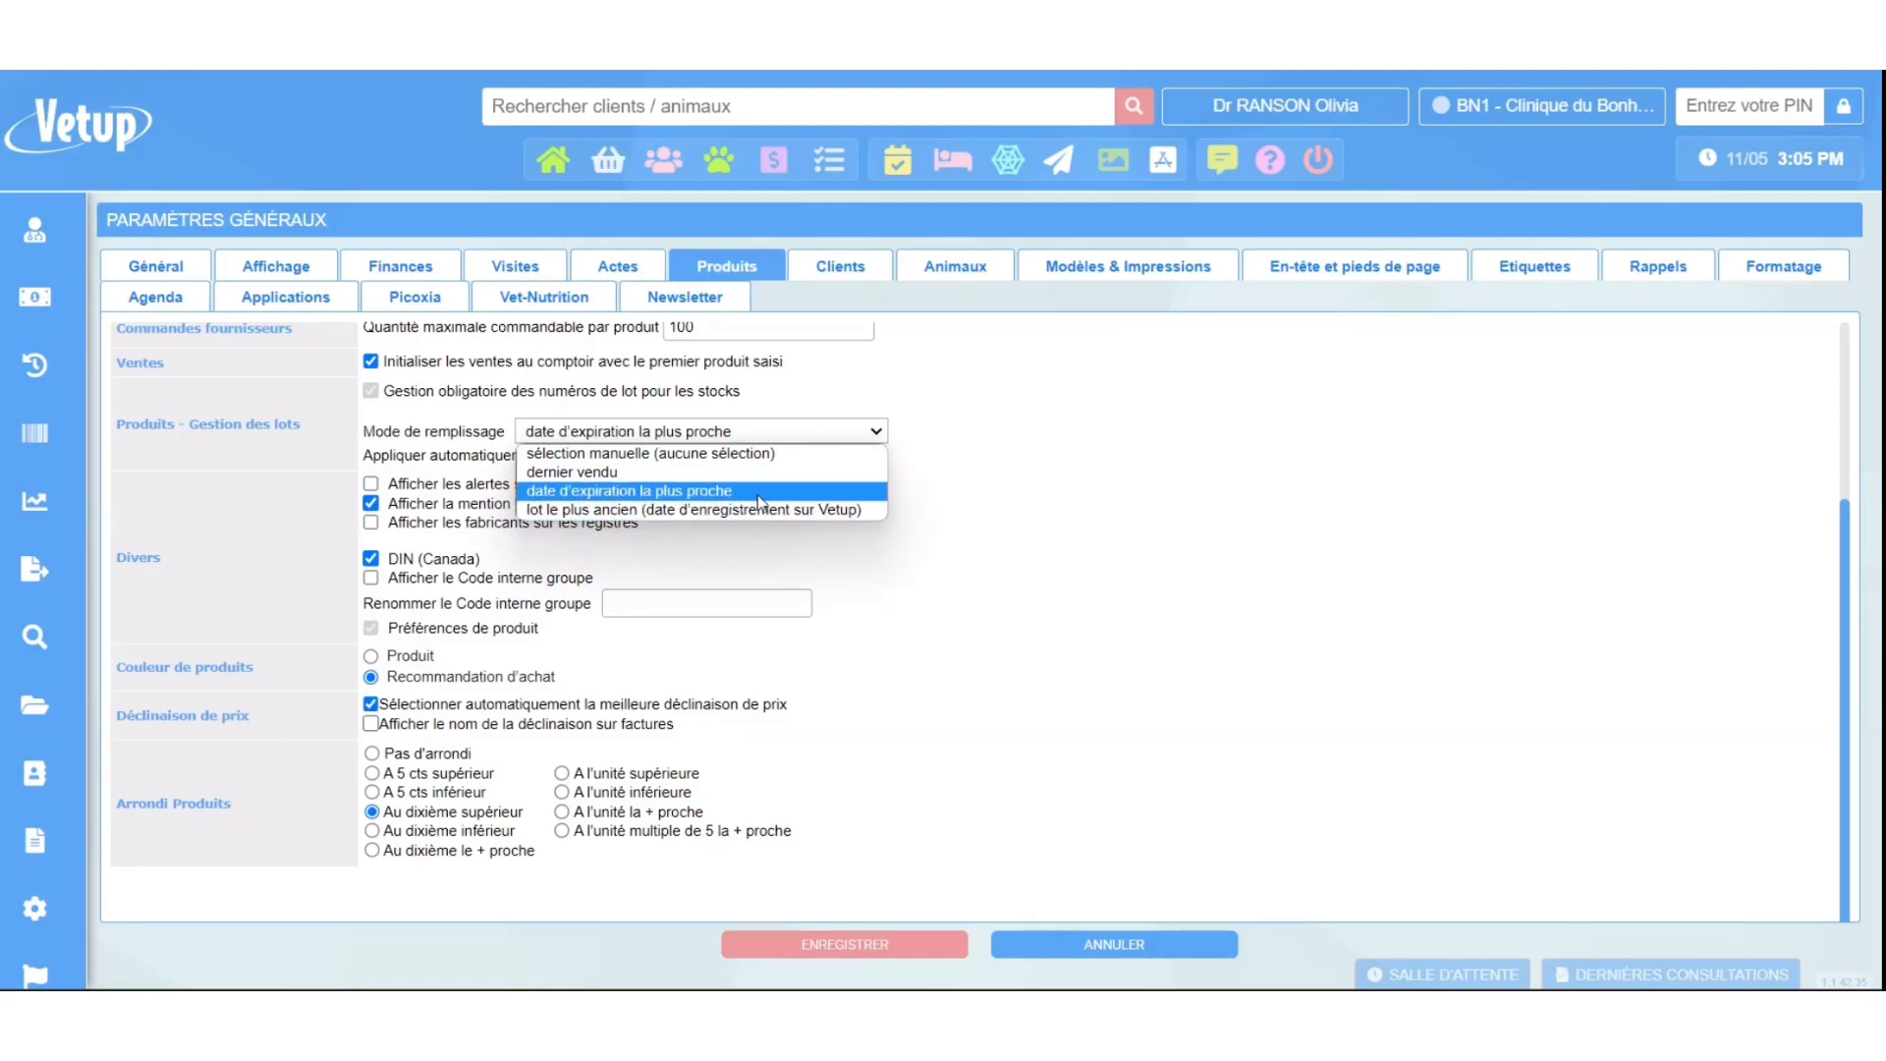
left_click(928, 434)
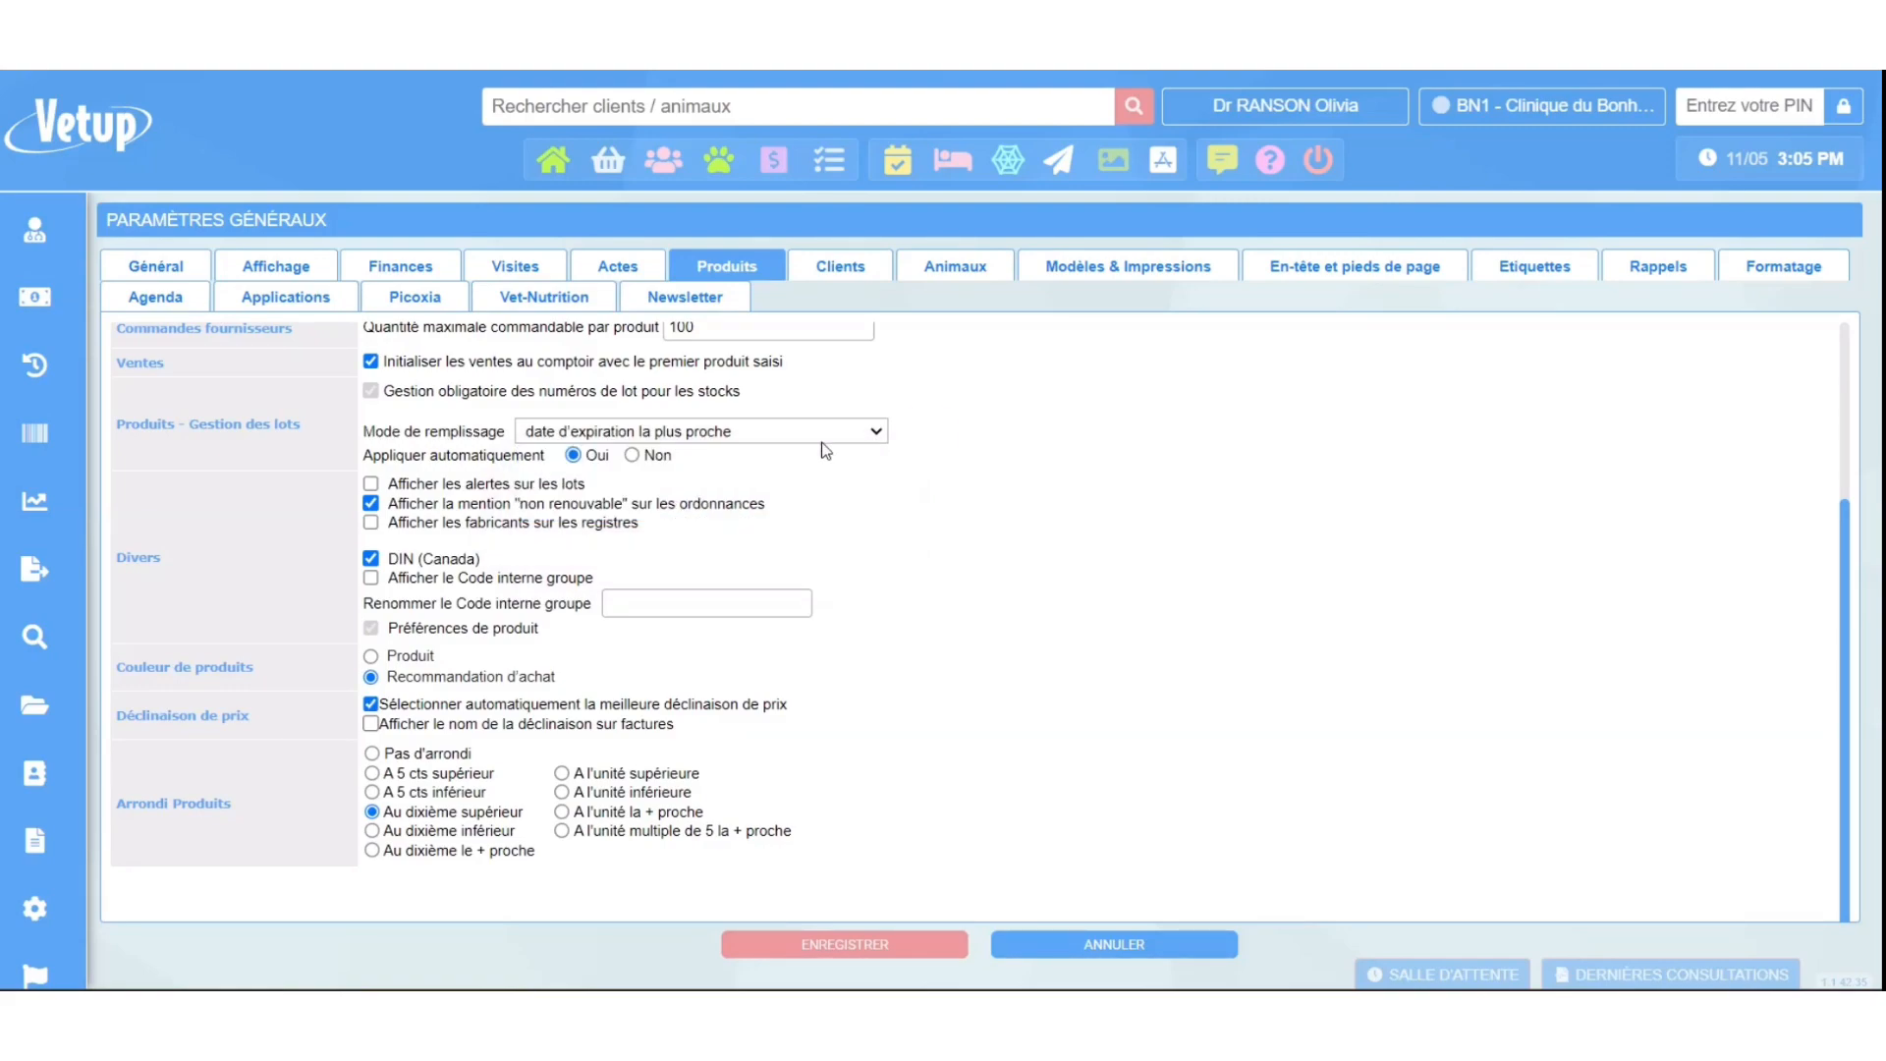
left_click(633, 455)
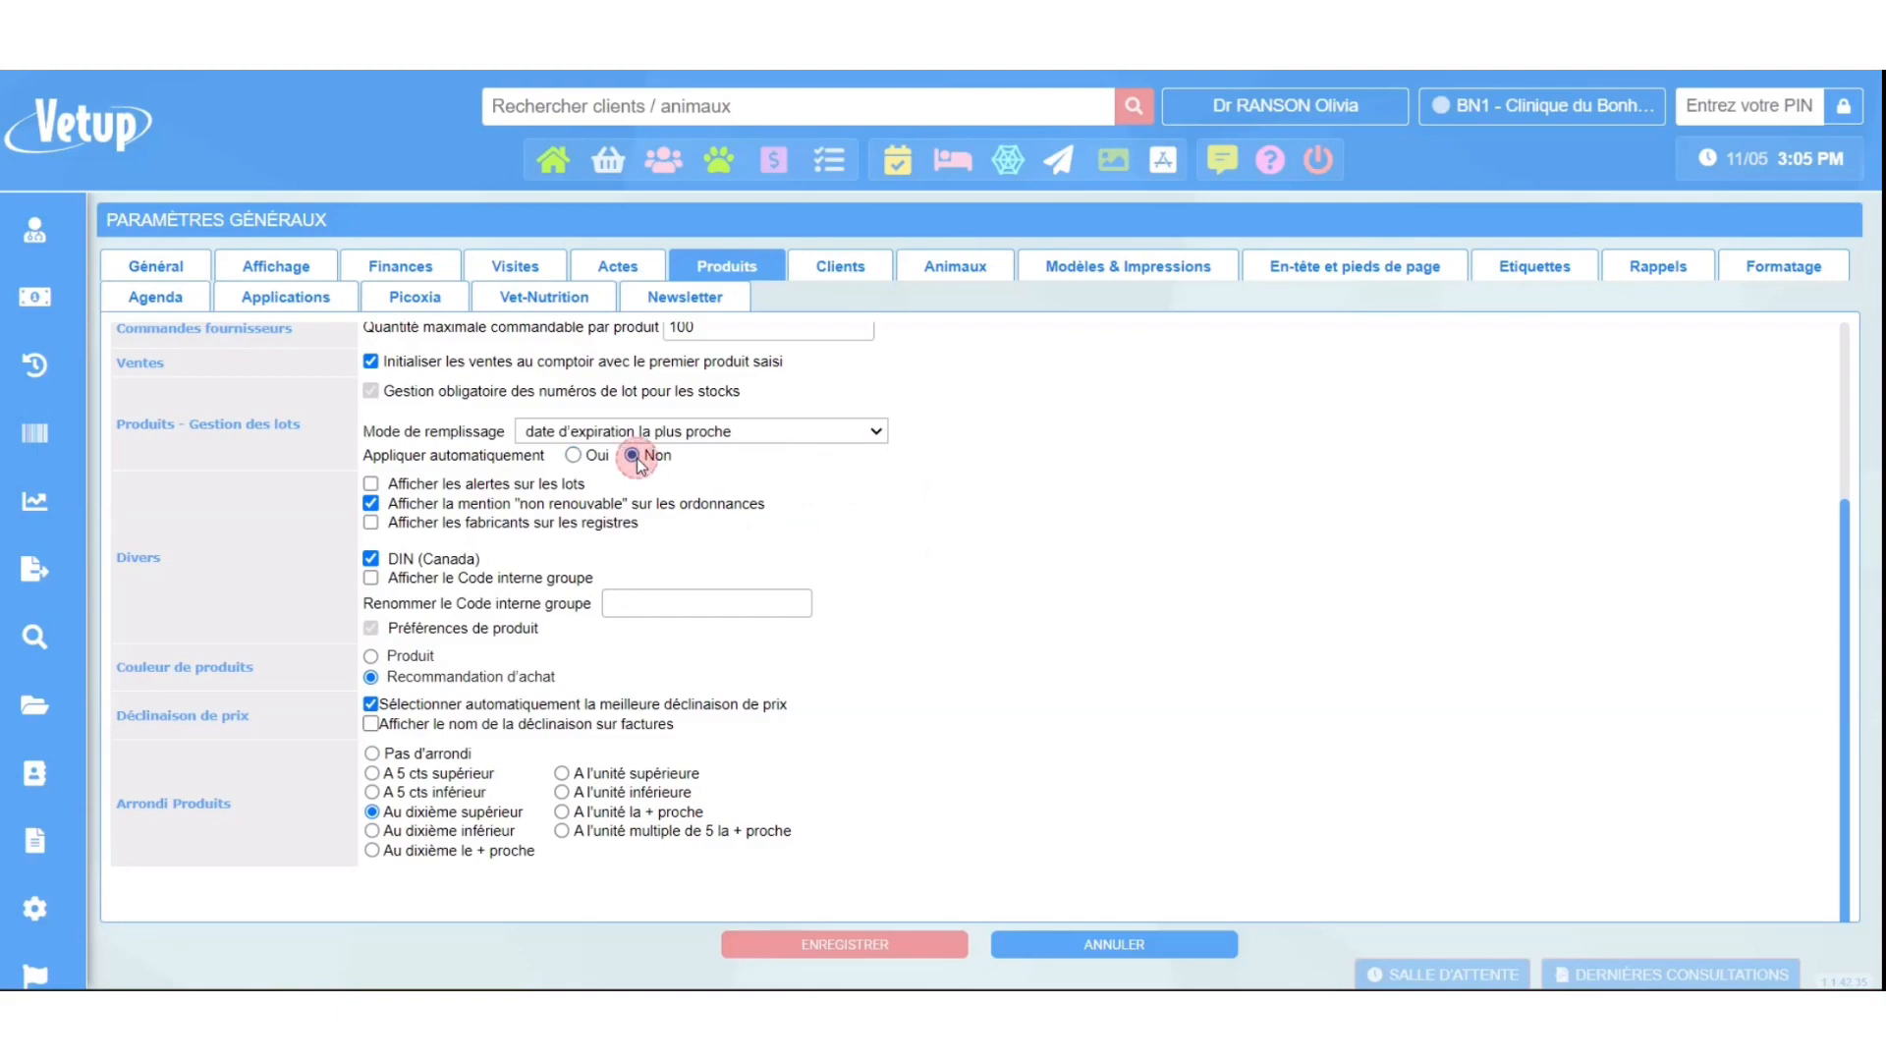
left_click(885, 439)
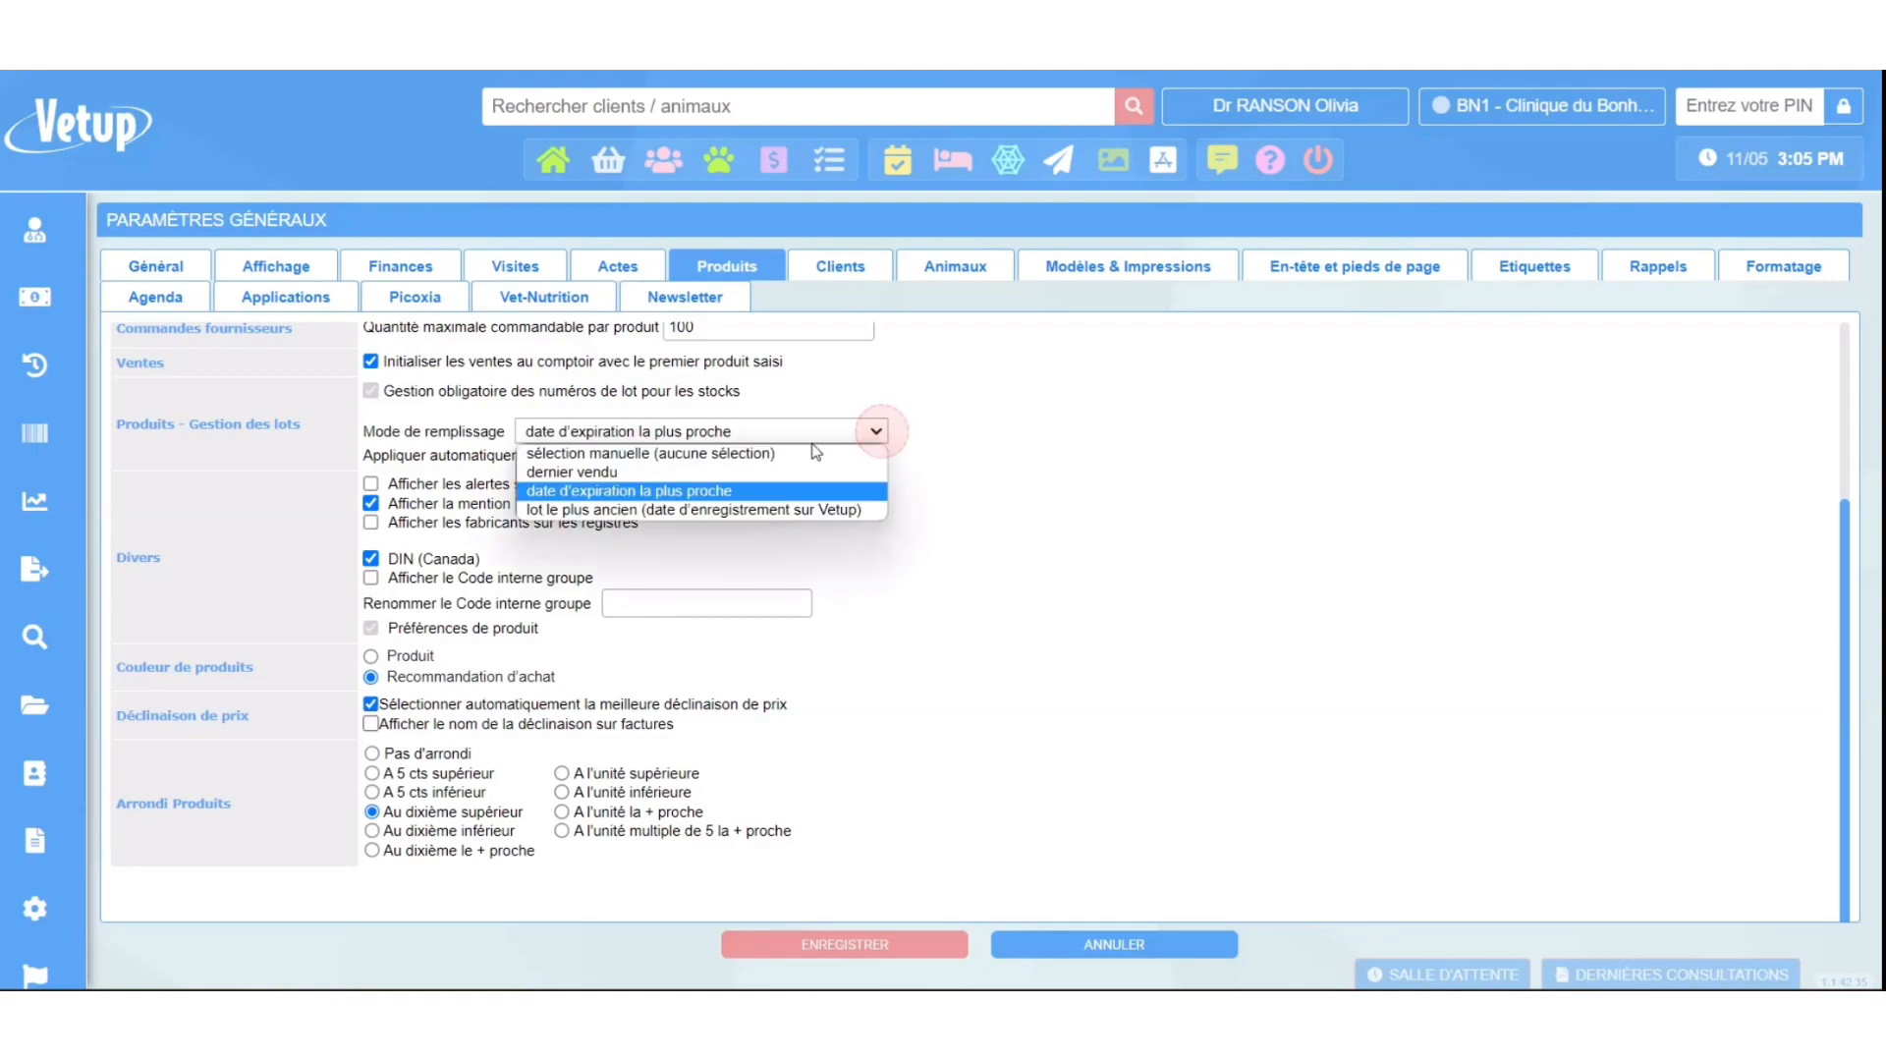
left_click(880, 450)
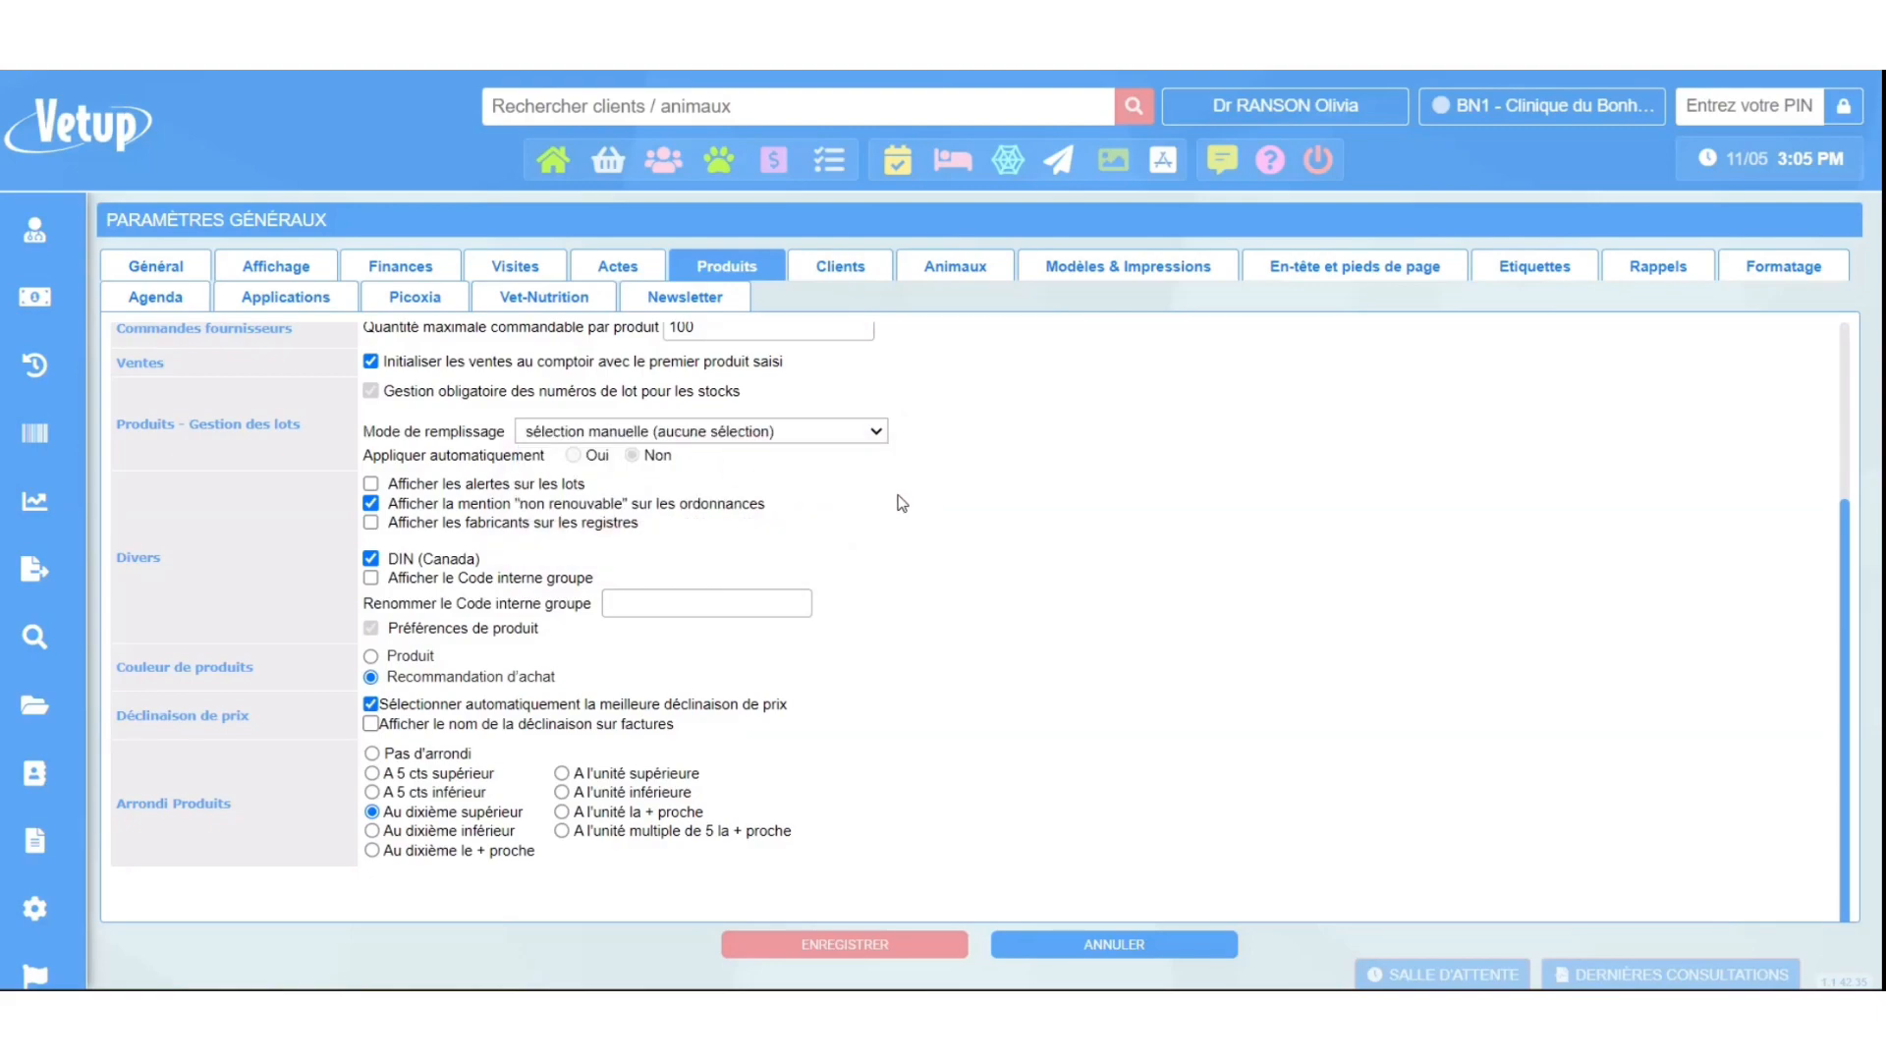
Enable Afficher les alertes sur les lots and test the product colour choices, keeping Recommandation d'achat.
left_click(373, 486)
left_click(372, 662)
left_click(371, 678)
left_click_drag(124, 803, 841, 846)
left_click(851, 851)
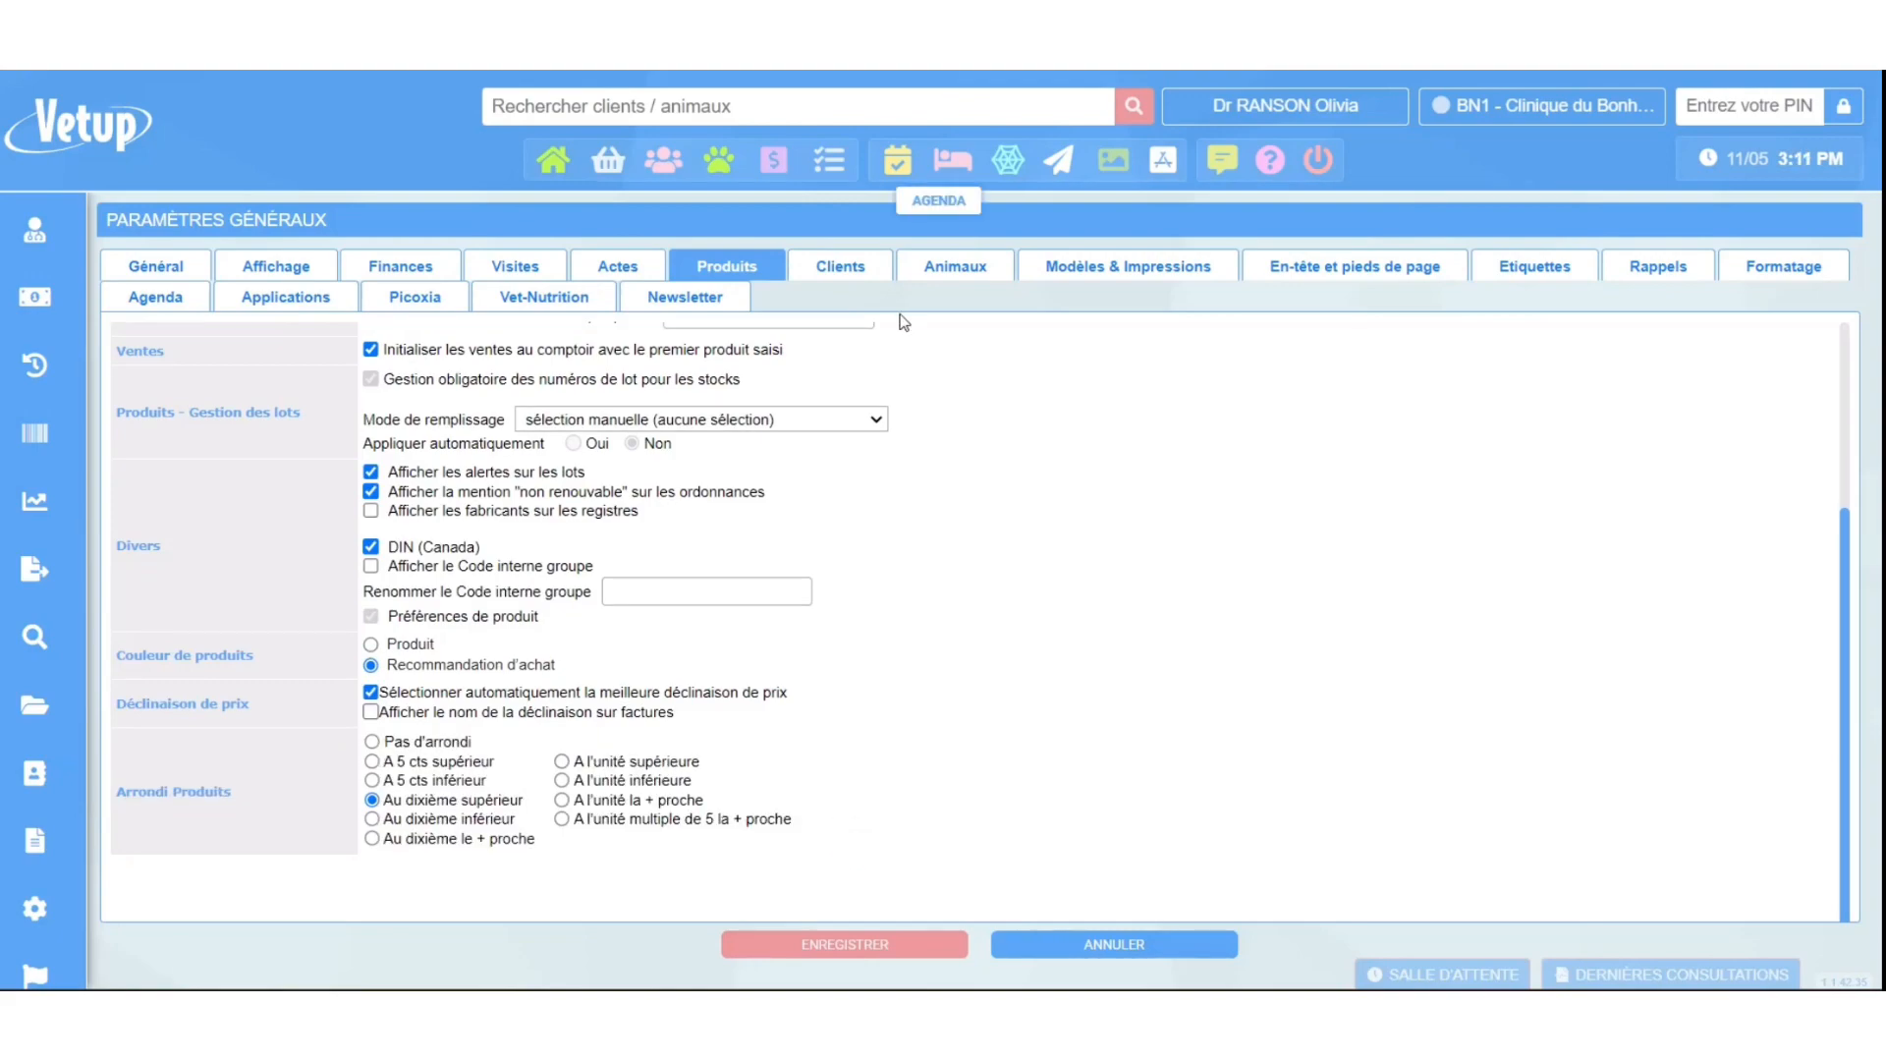
View the Clients settings and test the Animaux deceased-animal options, leaving default display off and the popup enabled.
left_click(865, 268)
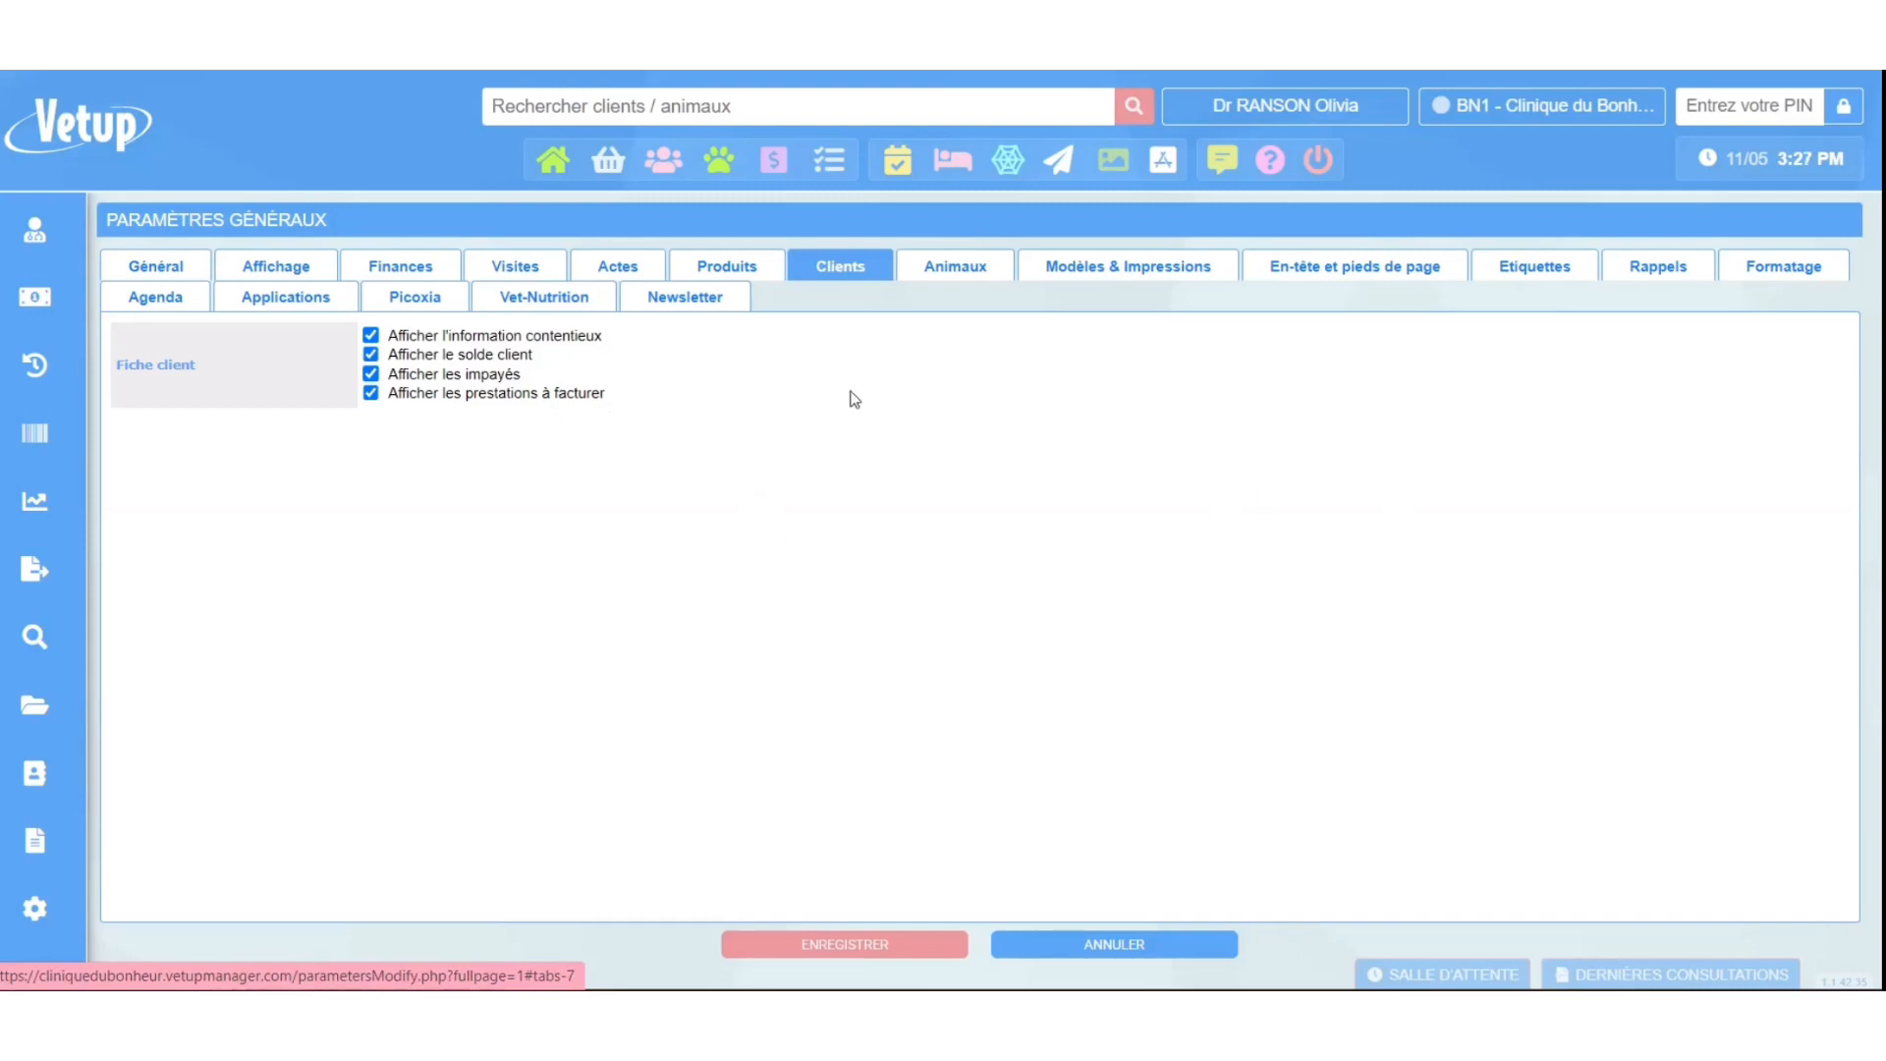
left_click(946, 268)
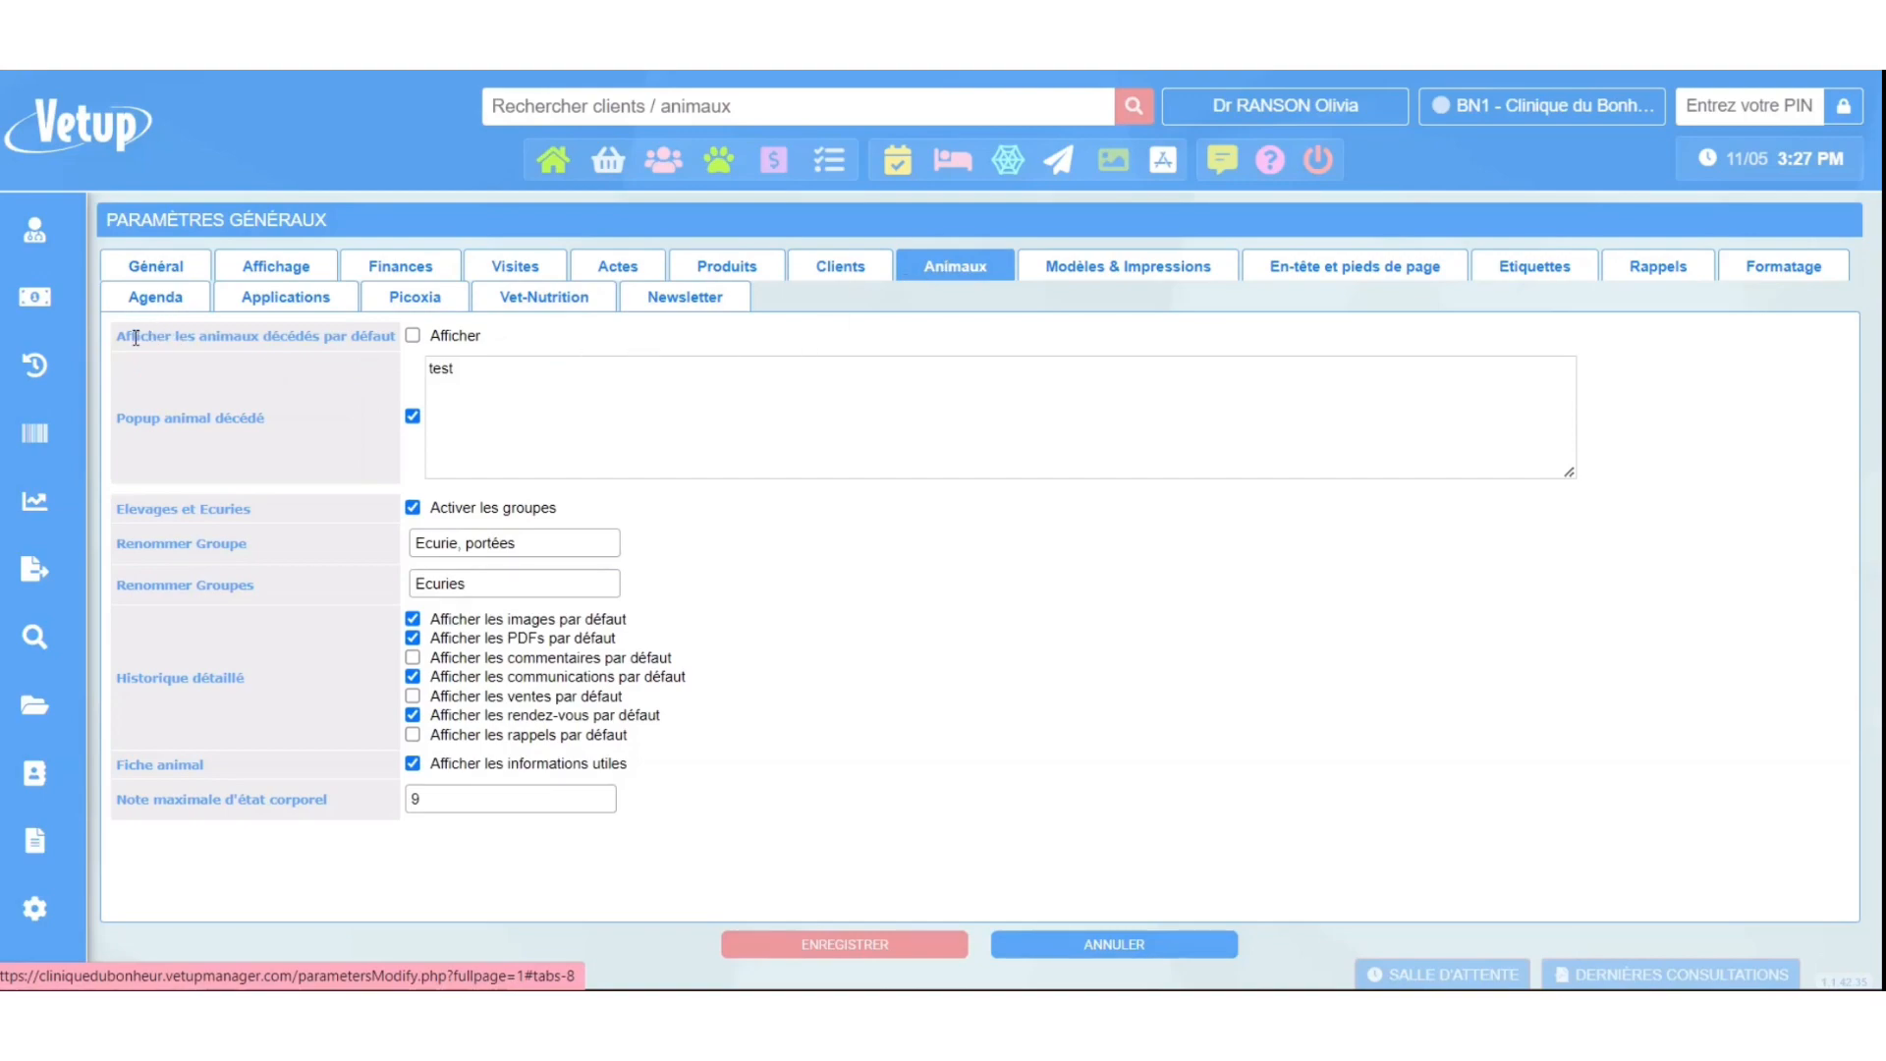
left_click(412, 335)
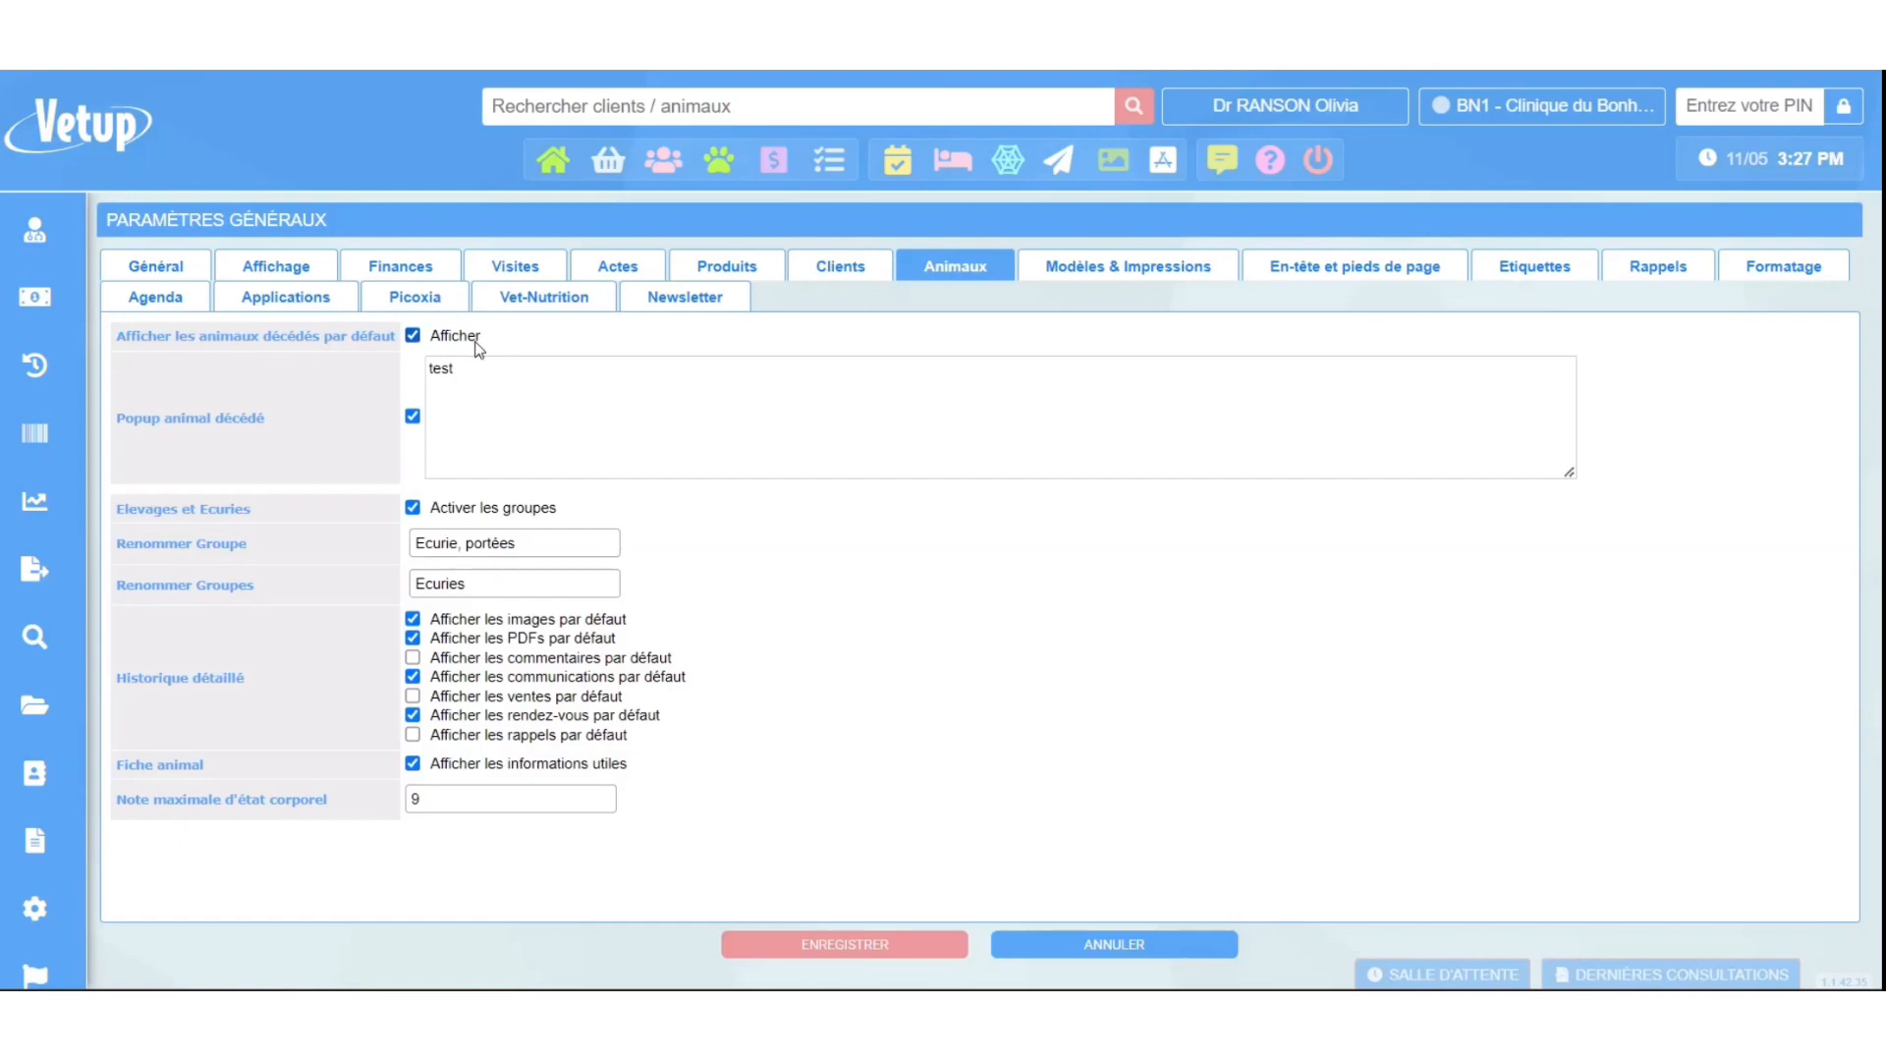
left_click(413, 335)
left_click(414, 418)
left_click(414, 418)
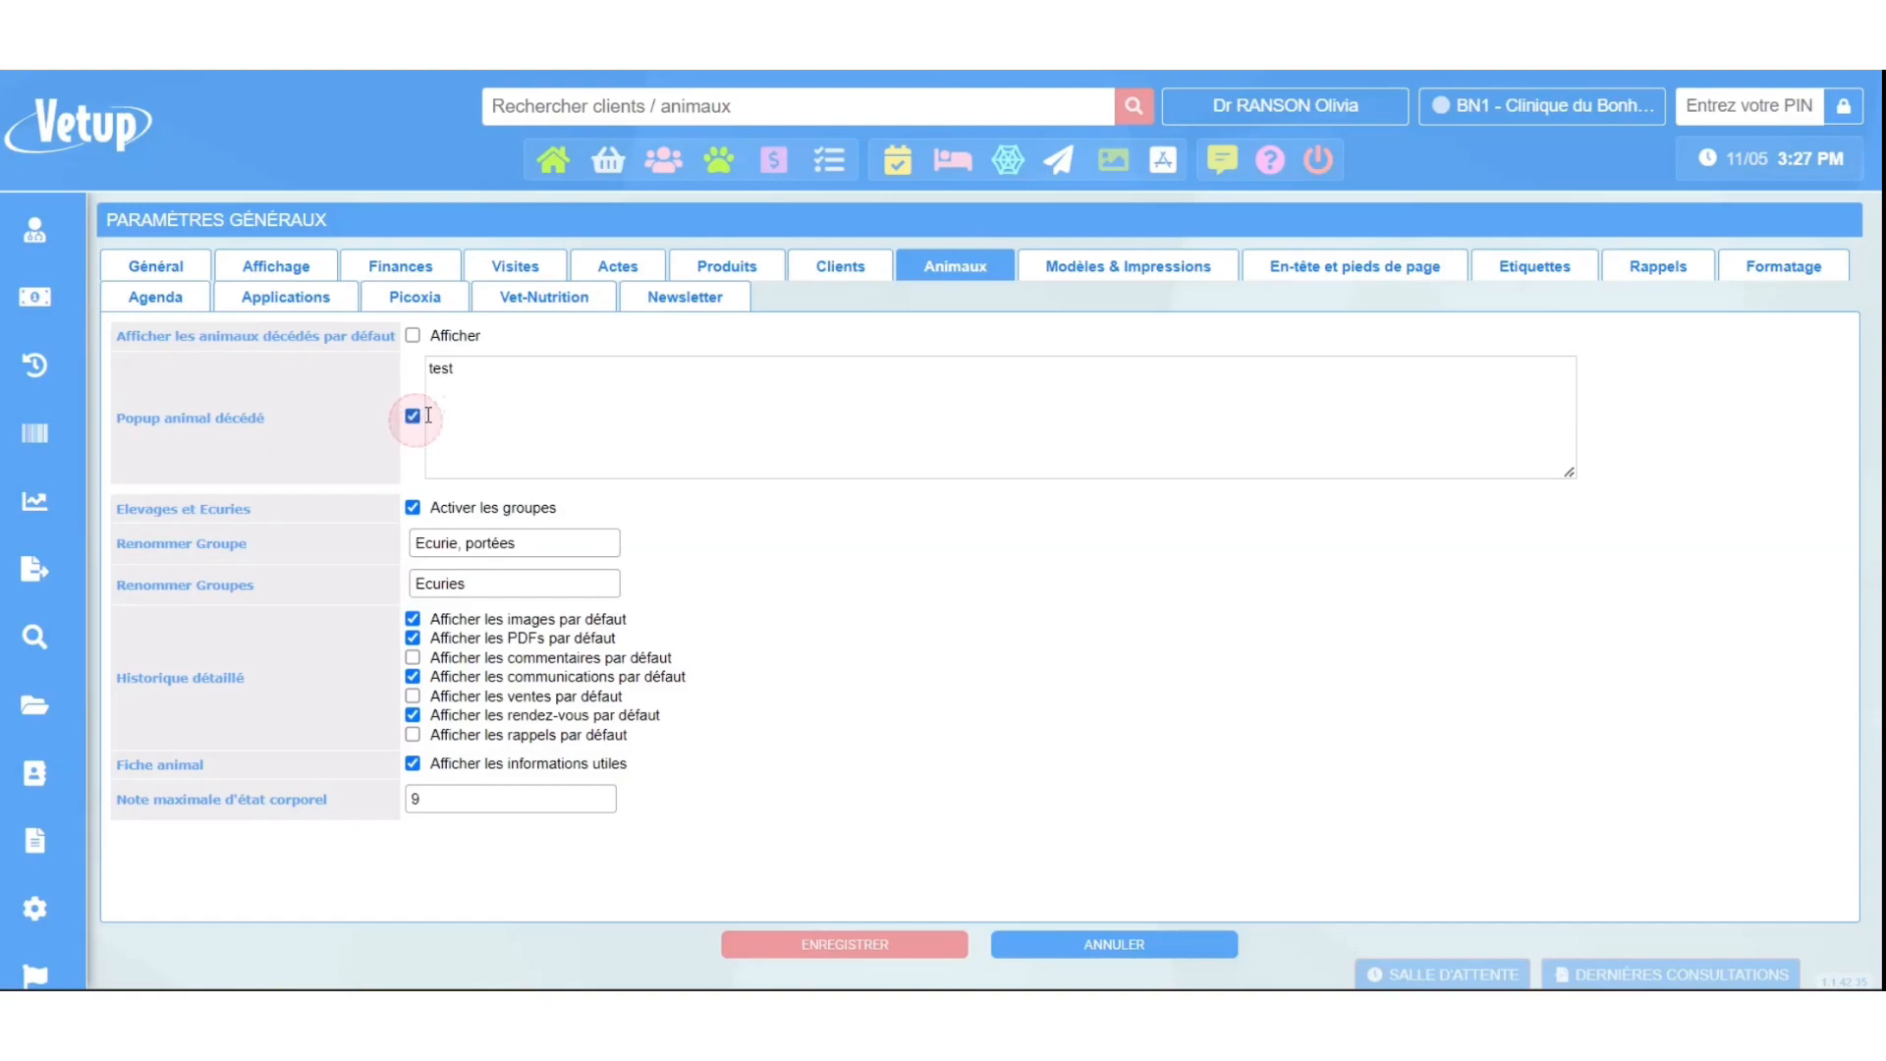
Replace the deceased-animal popup text with "Animal décédé" and test Activer les groupes, leaving it enabled.
left_click_drag(470, 373, 412, 381)
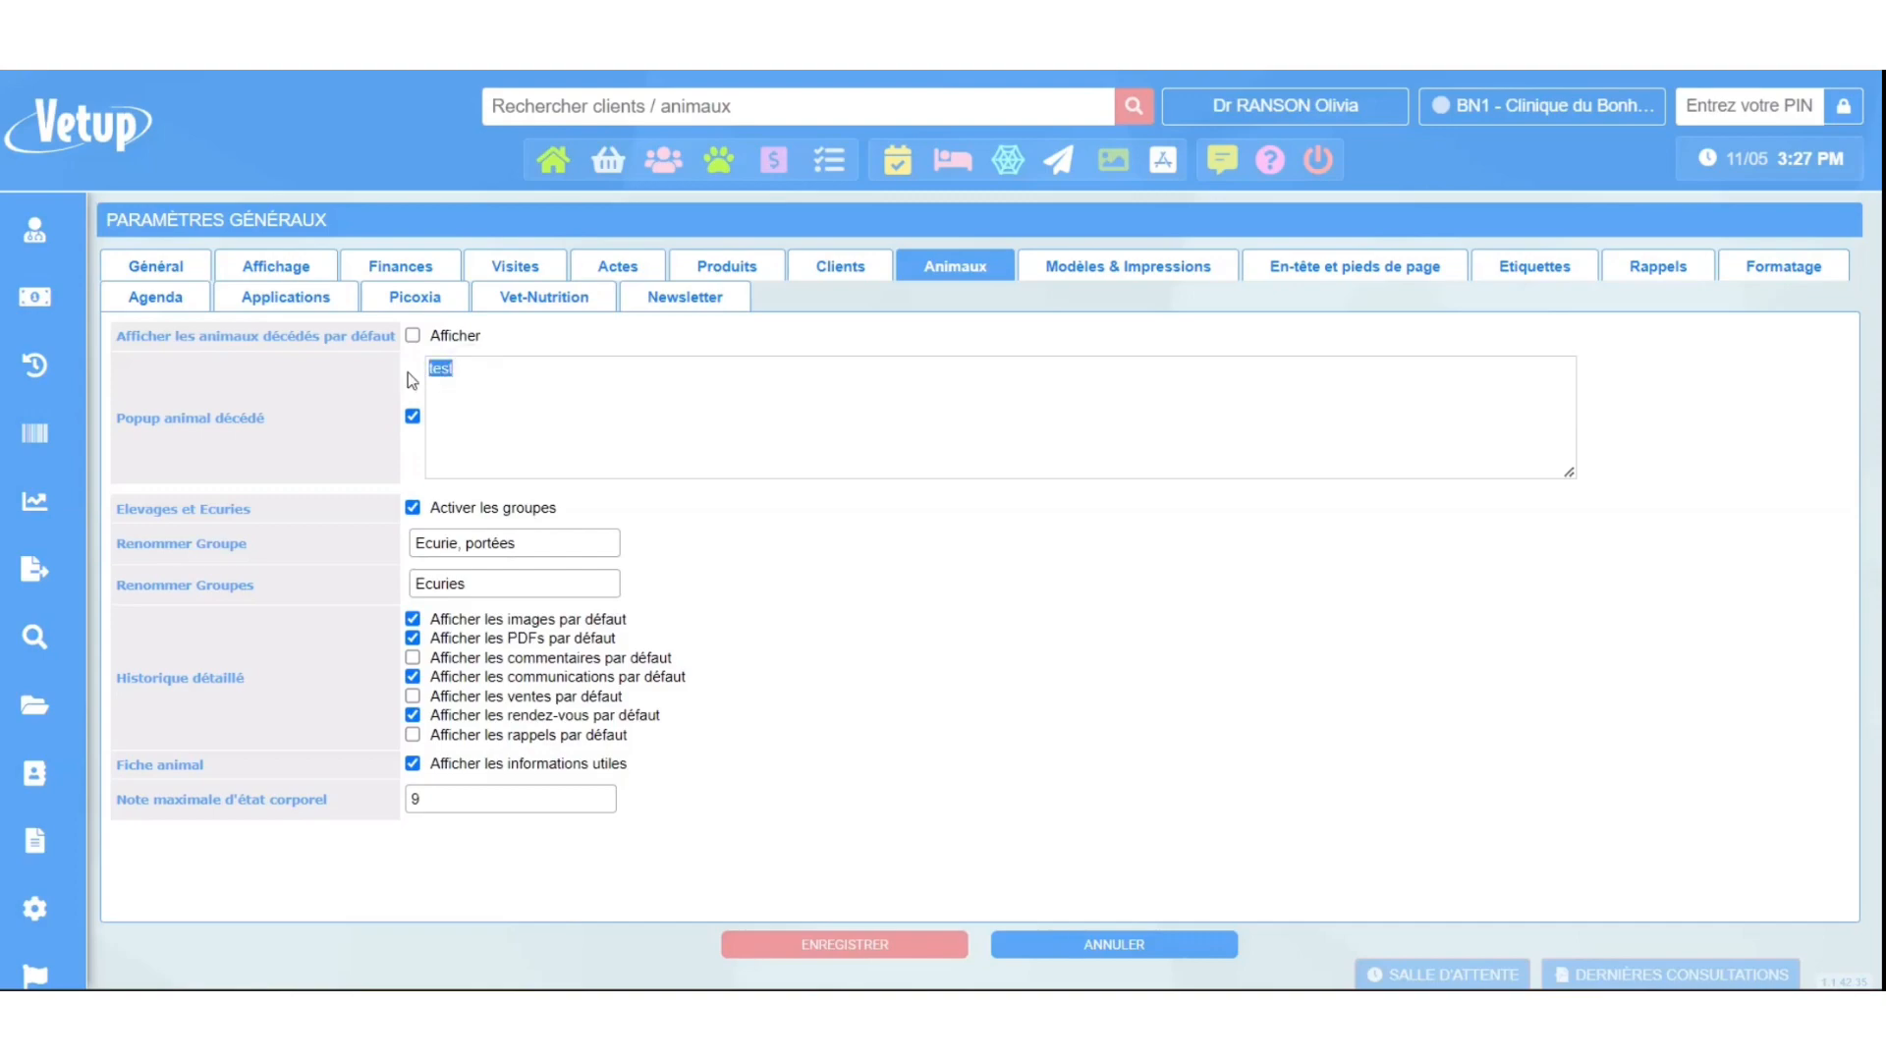
type("Animal décédé")
left_click(414, 511)
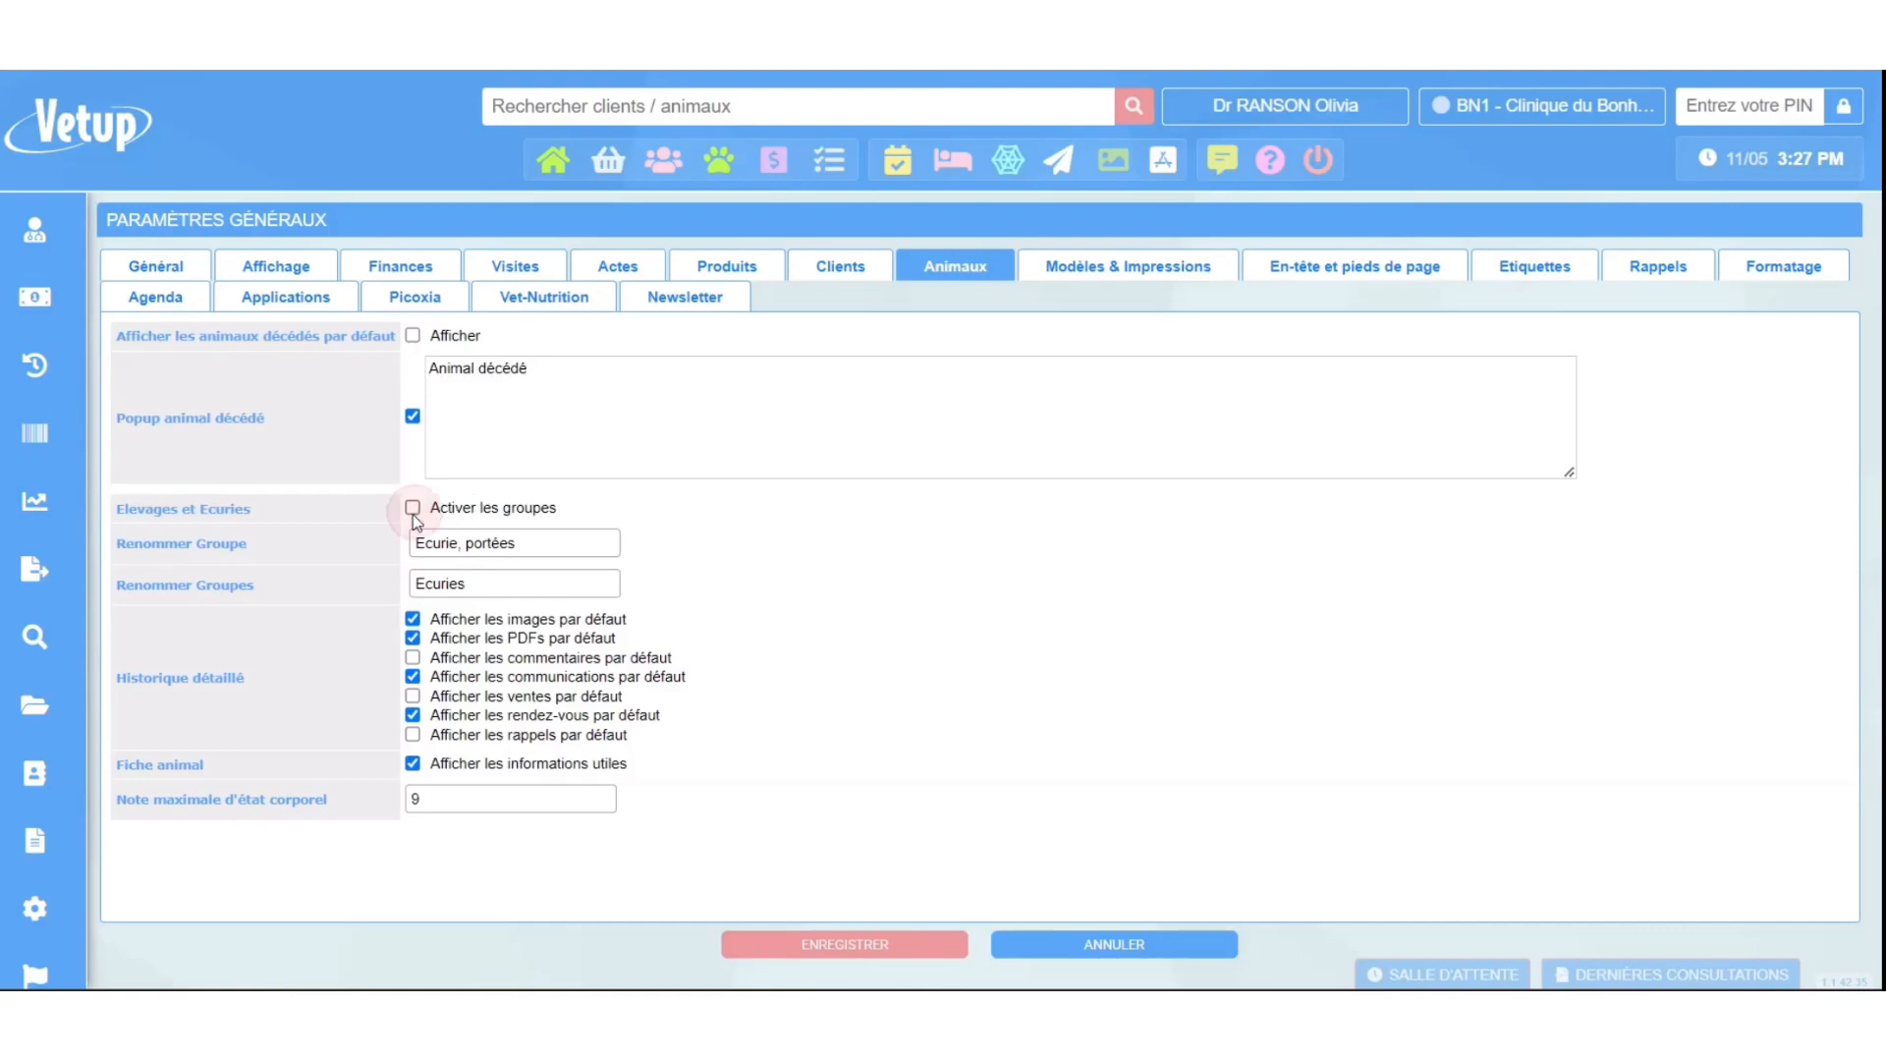
left_click(414, 510)
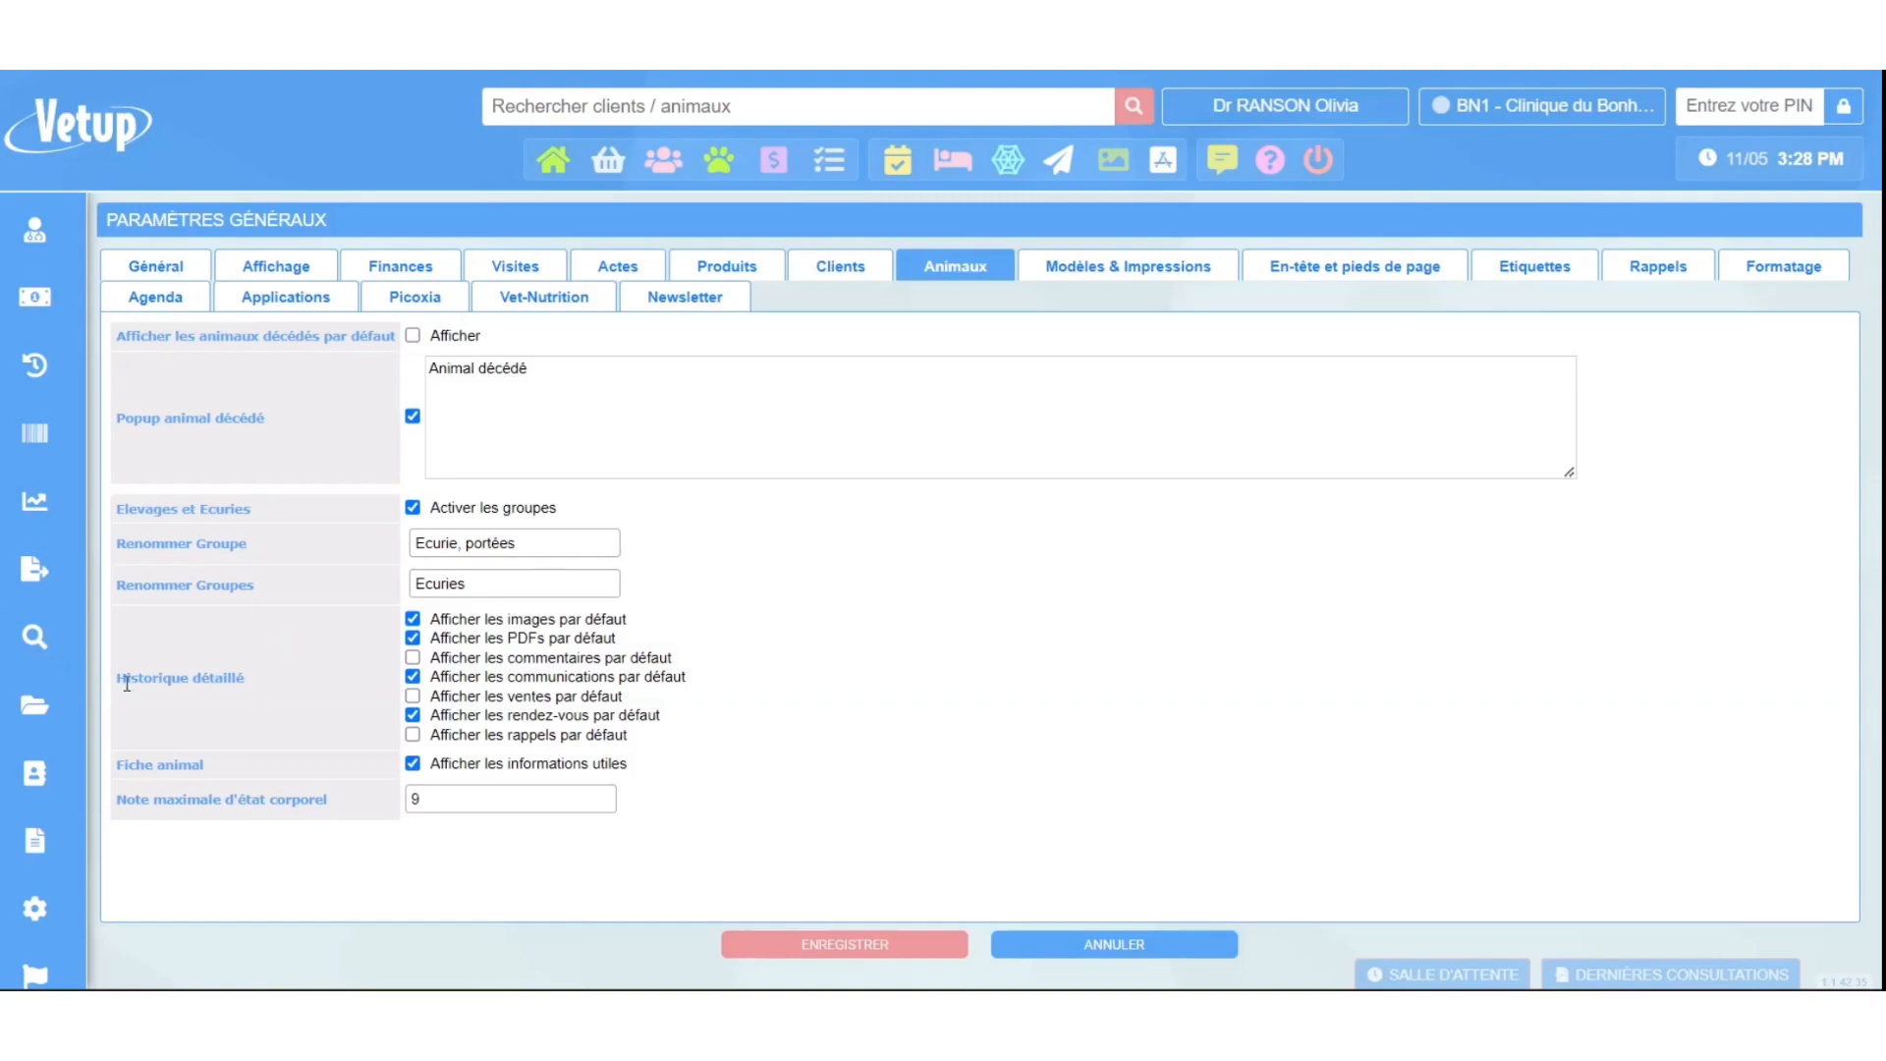
Enable default display of comments, sales and reminders in the Historique détaillé, keeping PDFs and appointments displayed.
left_click(414, 638)
left_click(414, 657)
left_click(414, 696)
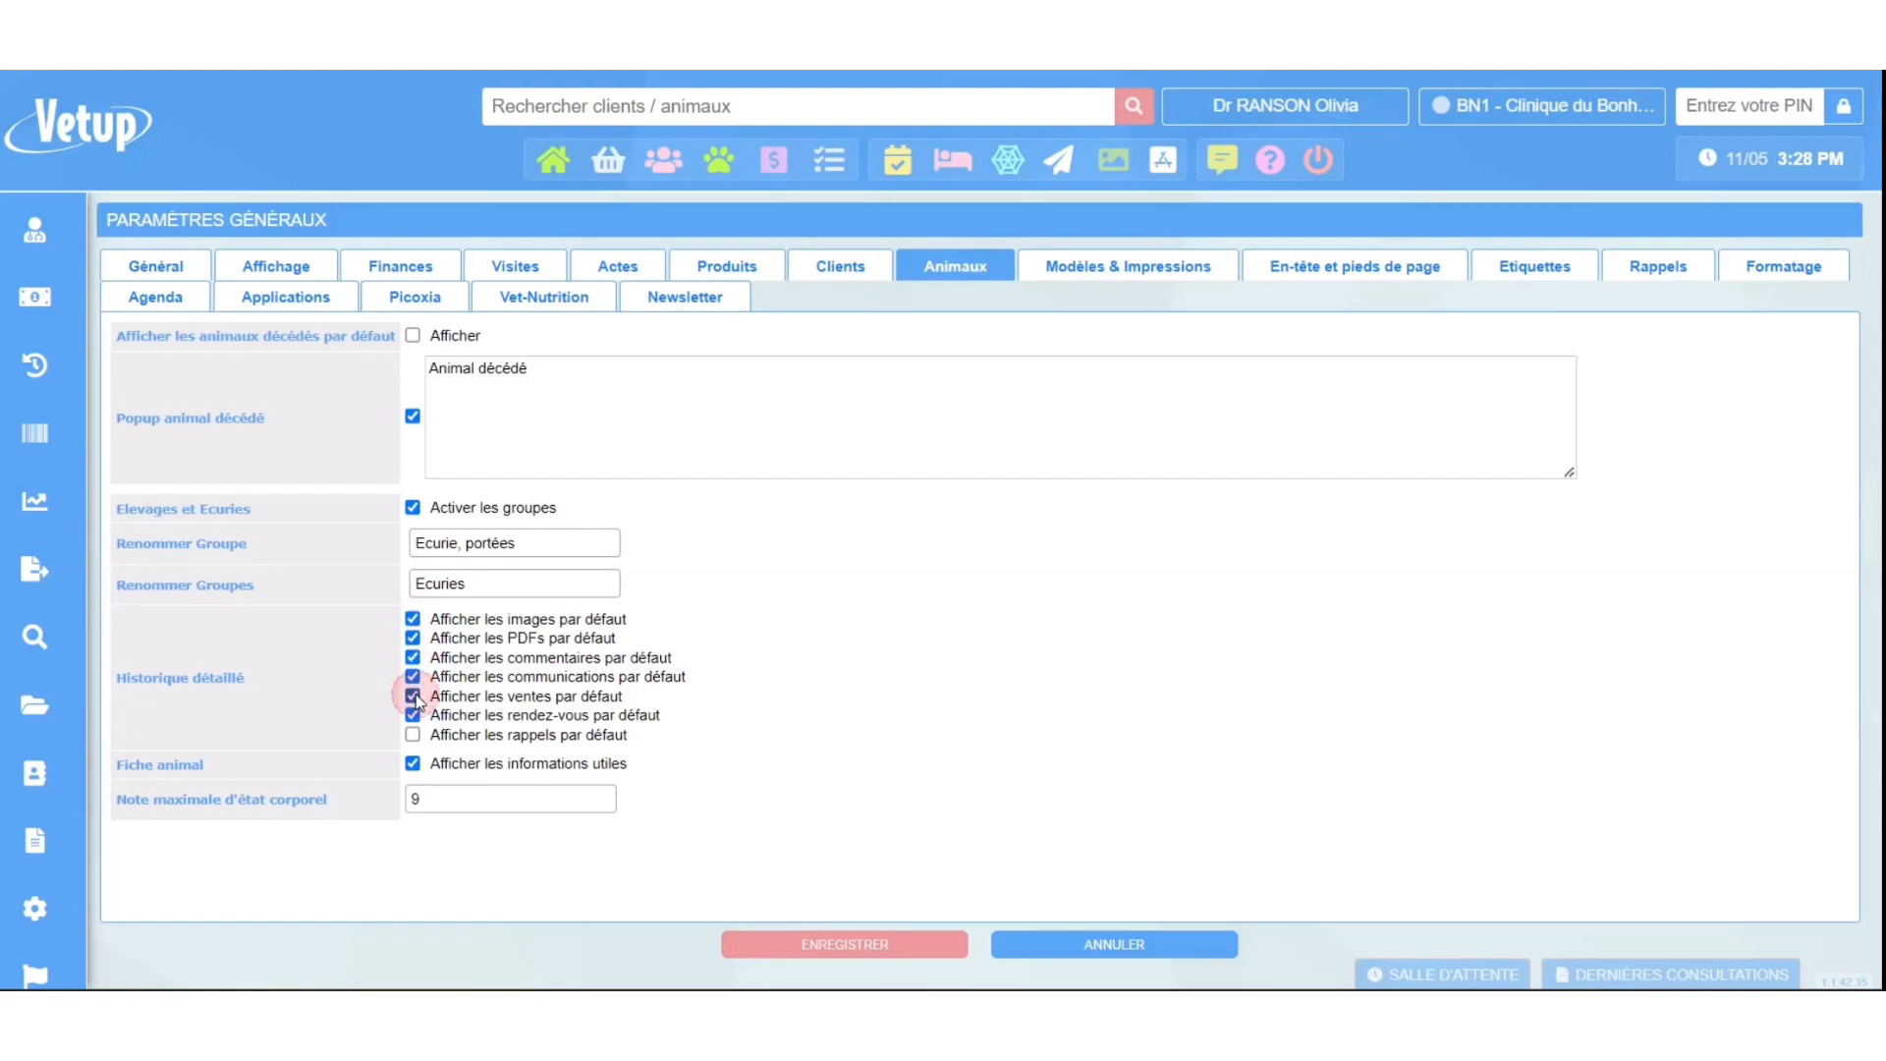
left_click(413, 715)
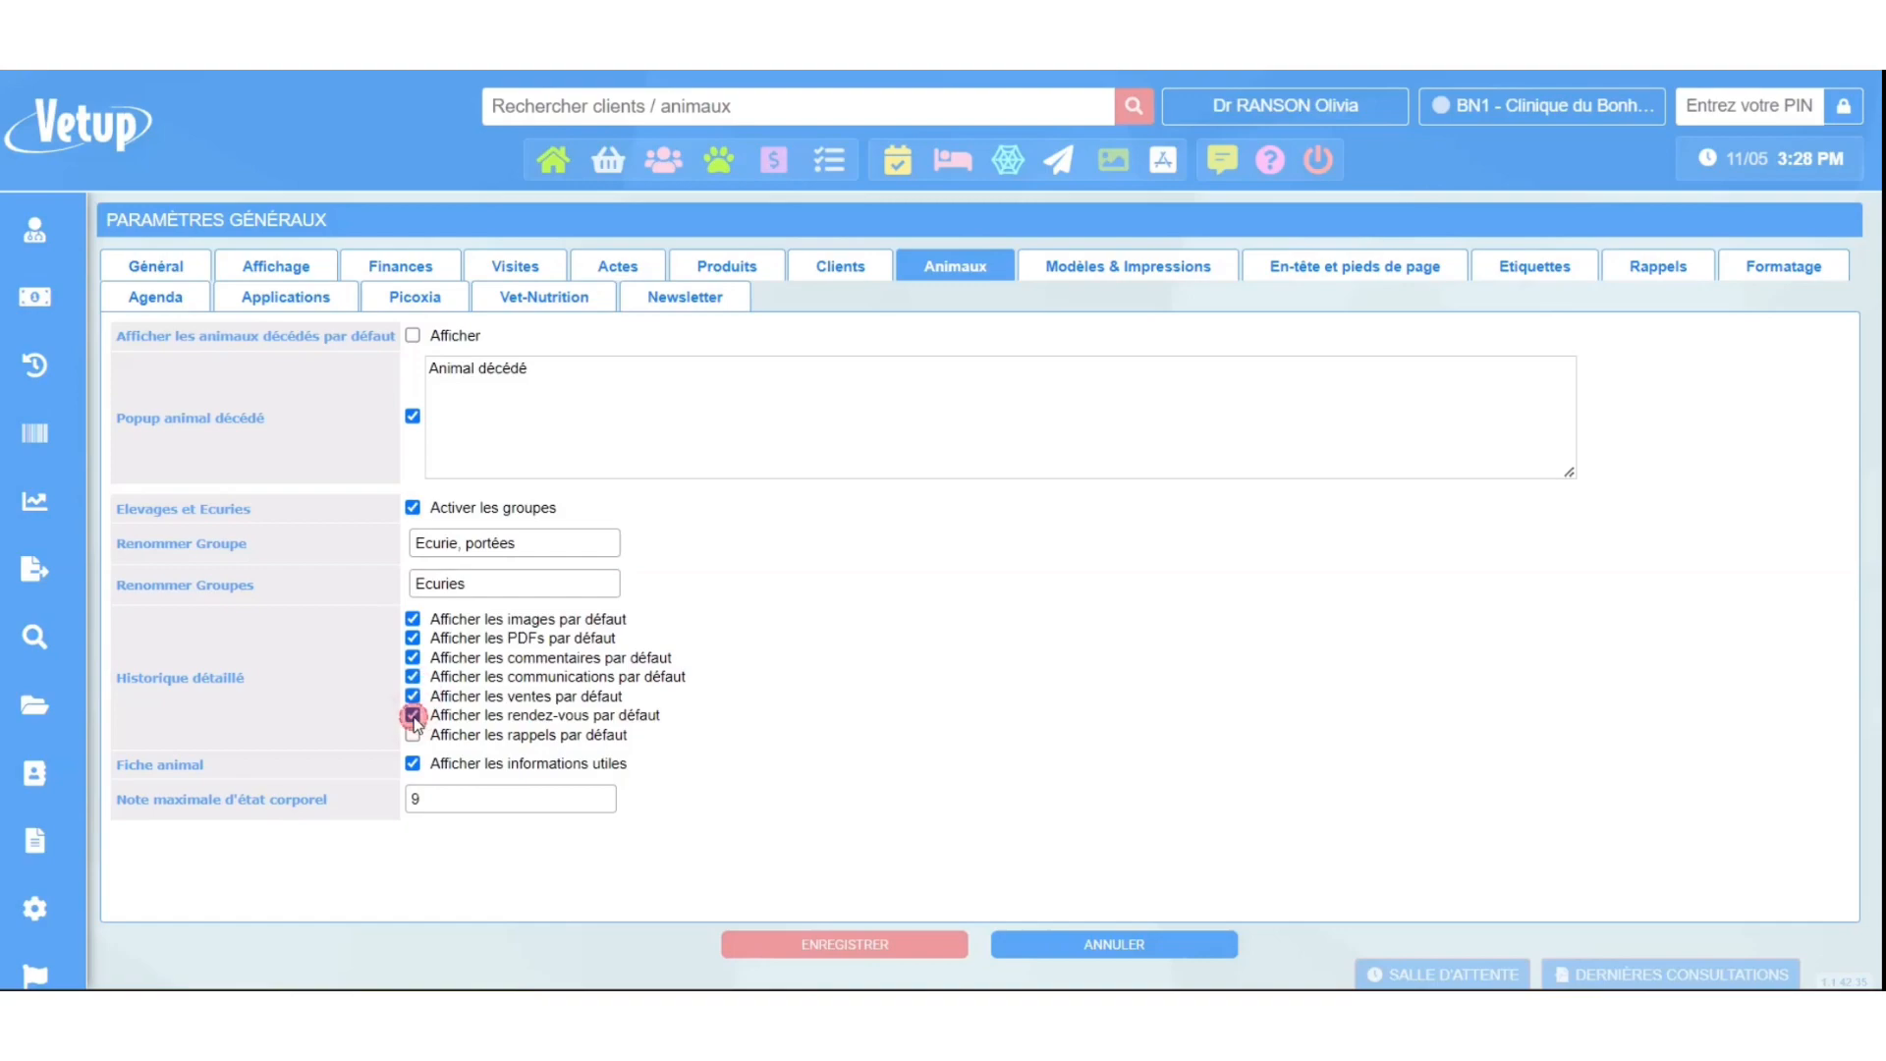
left_click(414, 734)
Test Afficher les informations utiles on the animal record, leaving it enabled, and set Note maximale d'état corporel to 5.
left_click(413, 764)
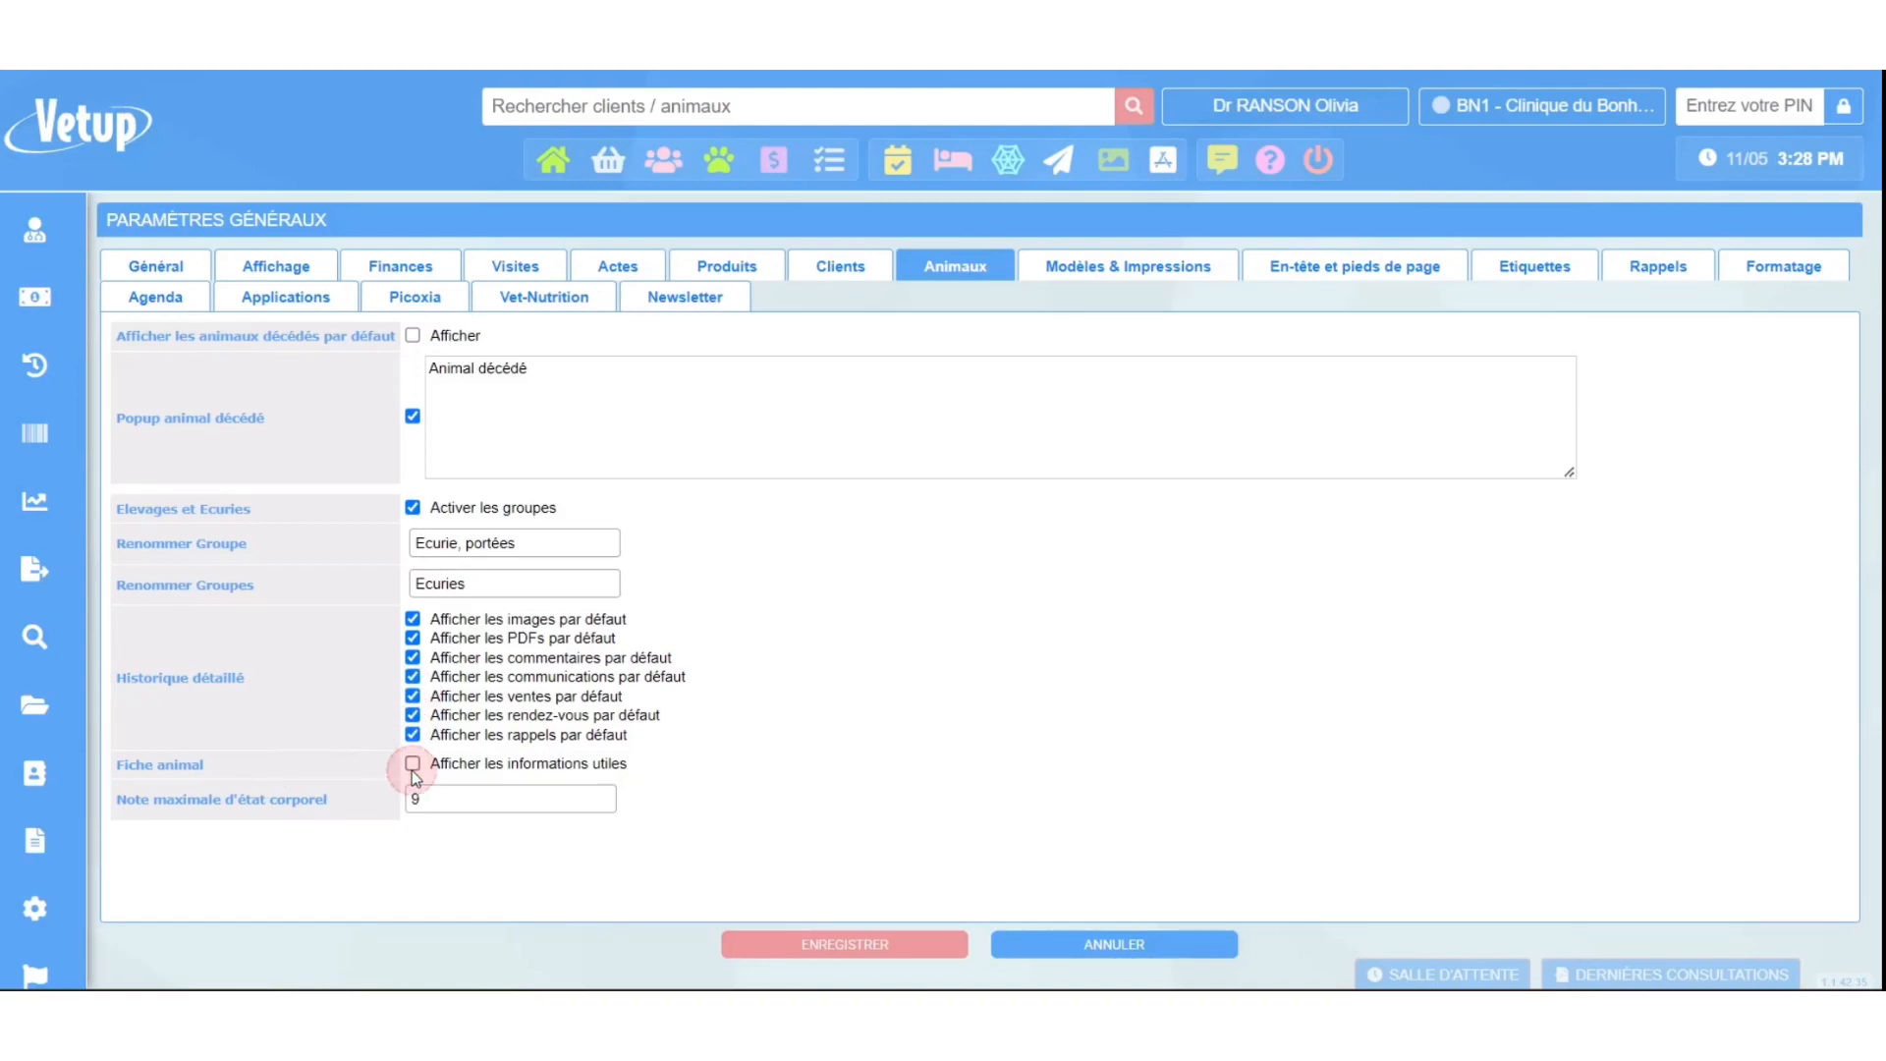
left_click(413, 765)
left_click(606, 795)
left_click(607, 802)
left_click(606, 802)
left_click(606, 803)
left_click(606, 803)
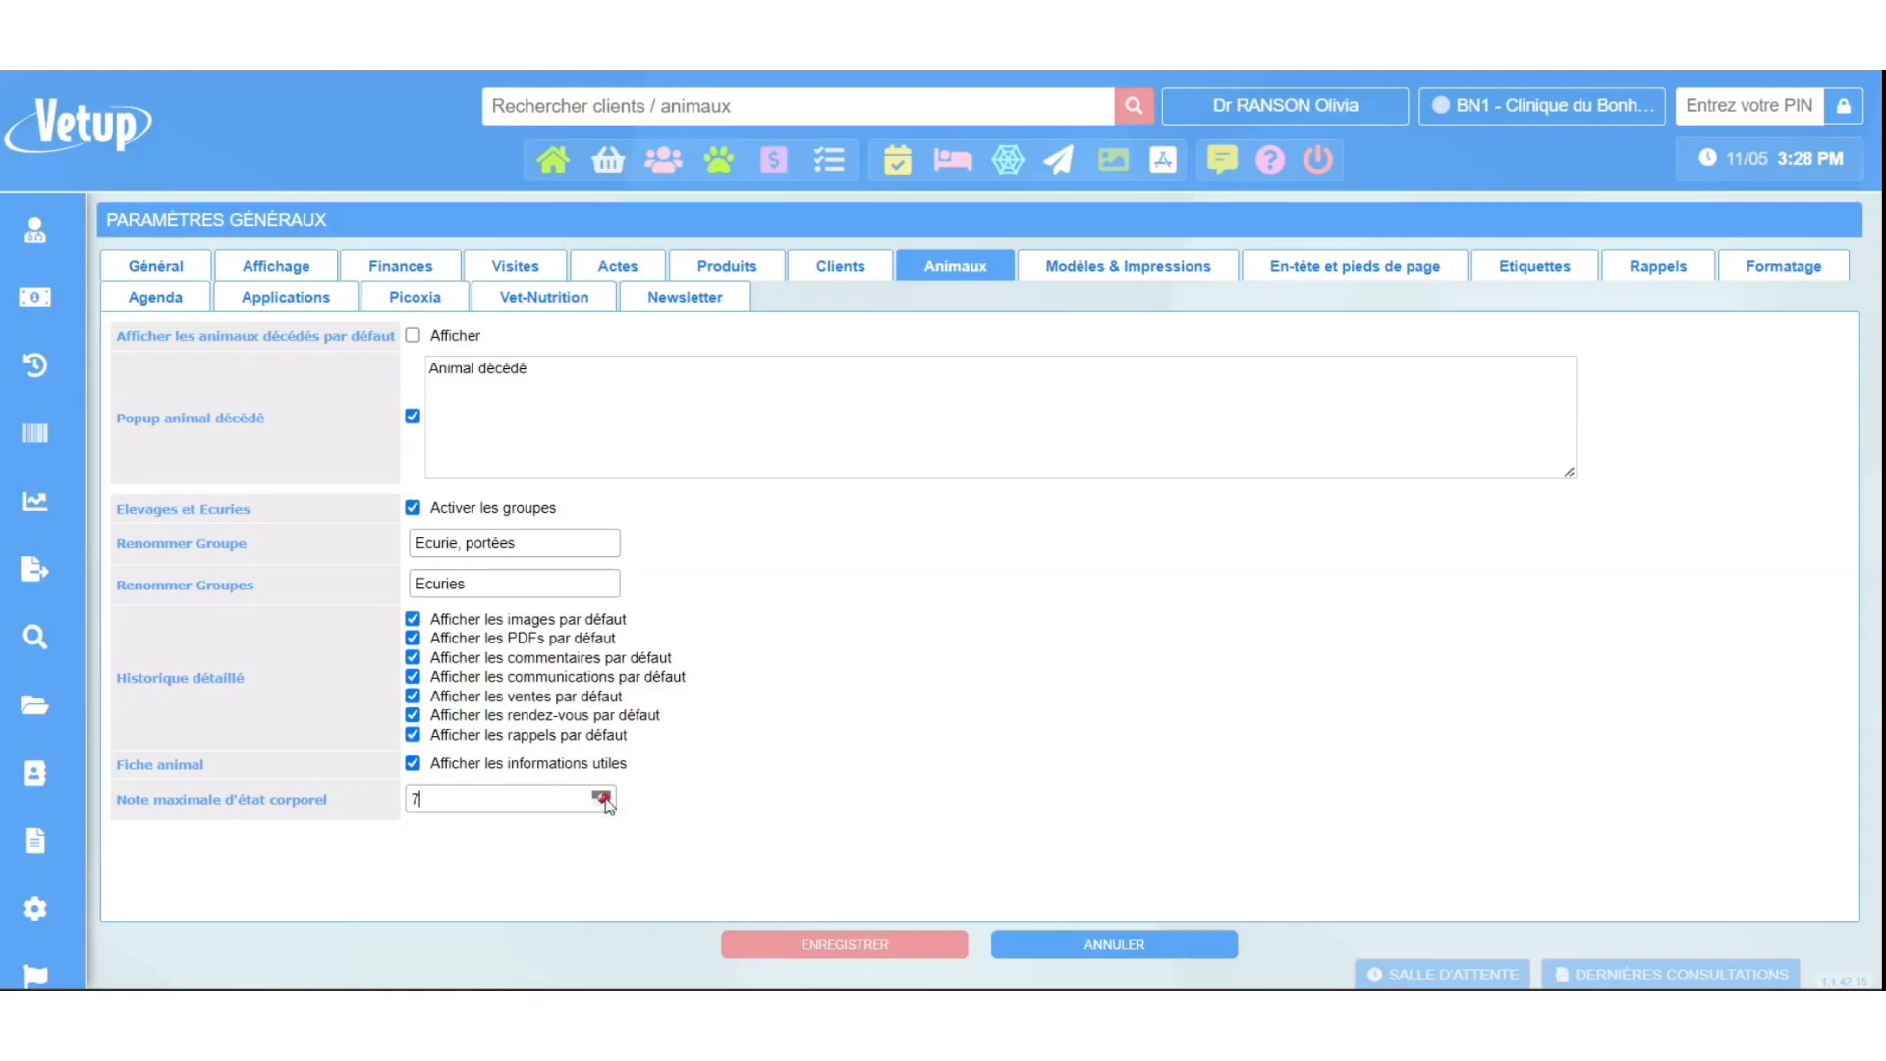
left_click(606, 803)
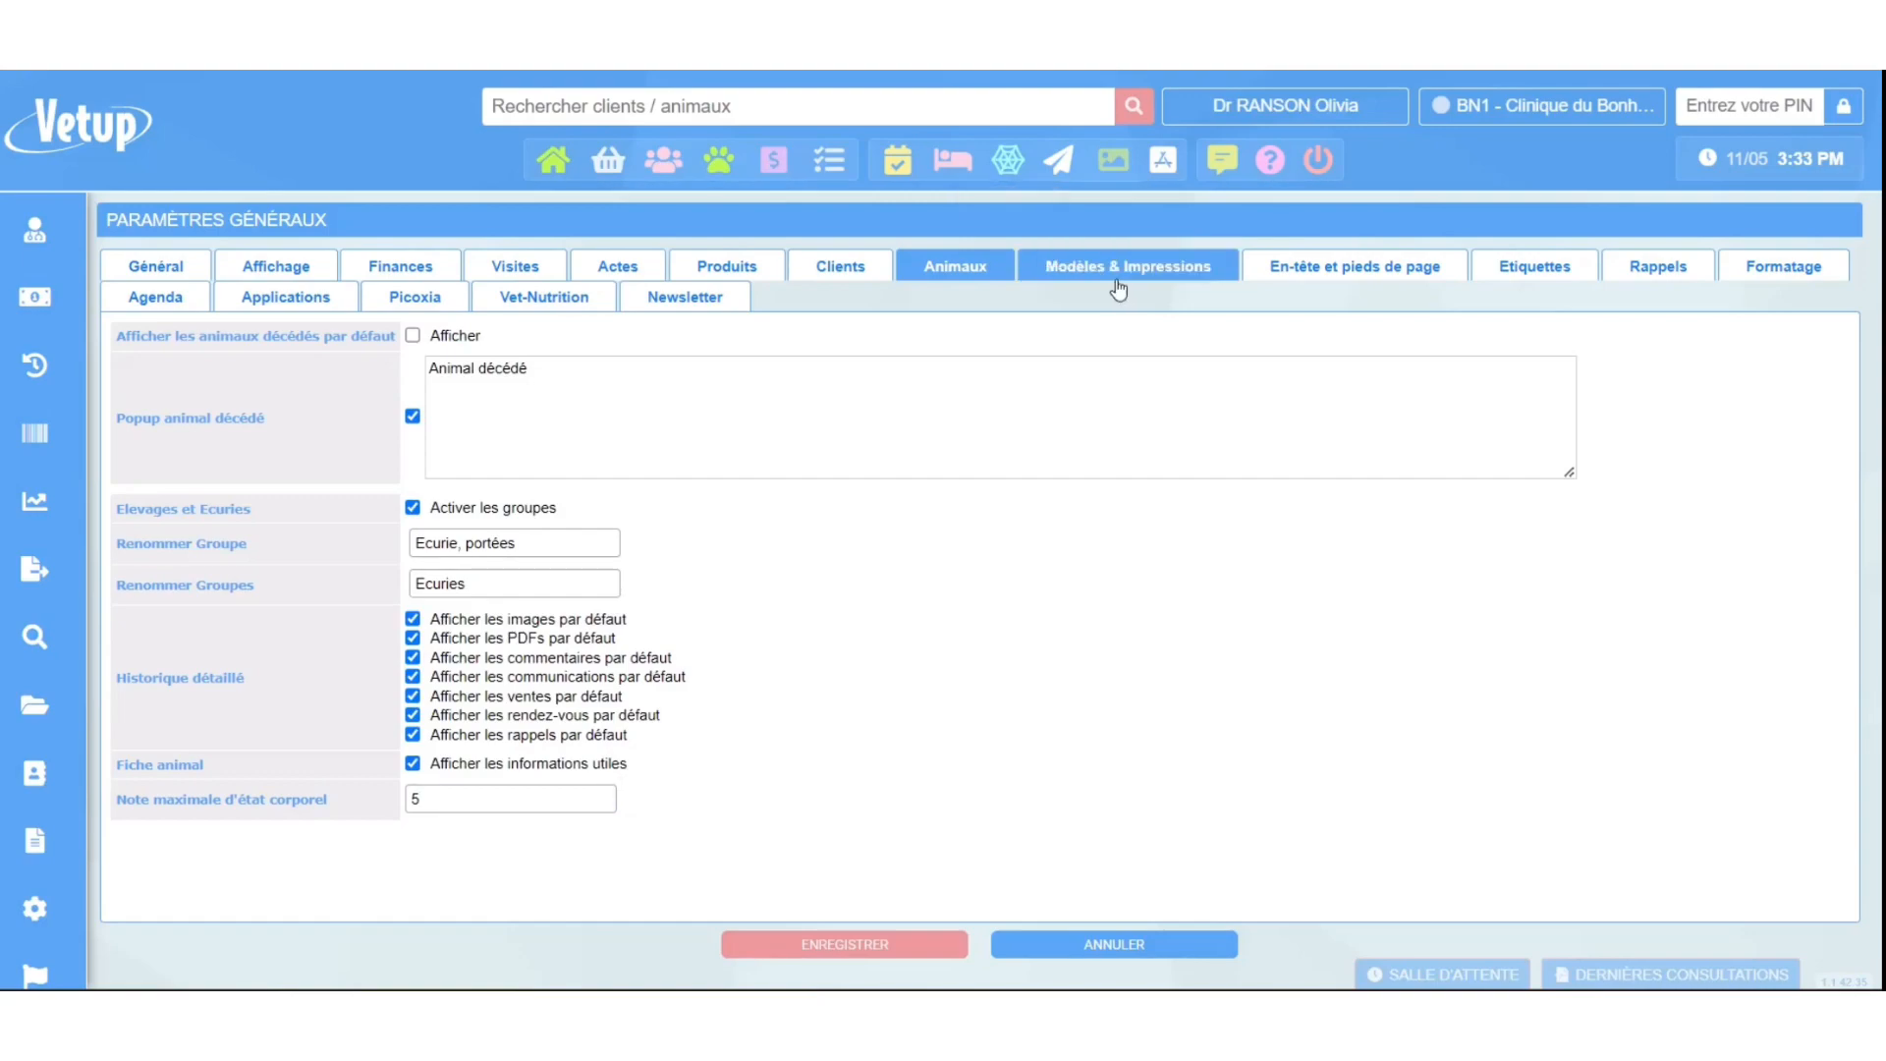
View the Modèles & Impressions settings, and check the PDF header-data option and header height for En-tête et pieds de page, leaving both as they are.
left_click(1120, 280)
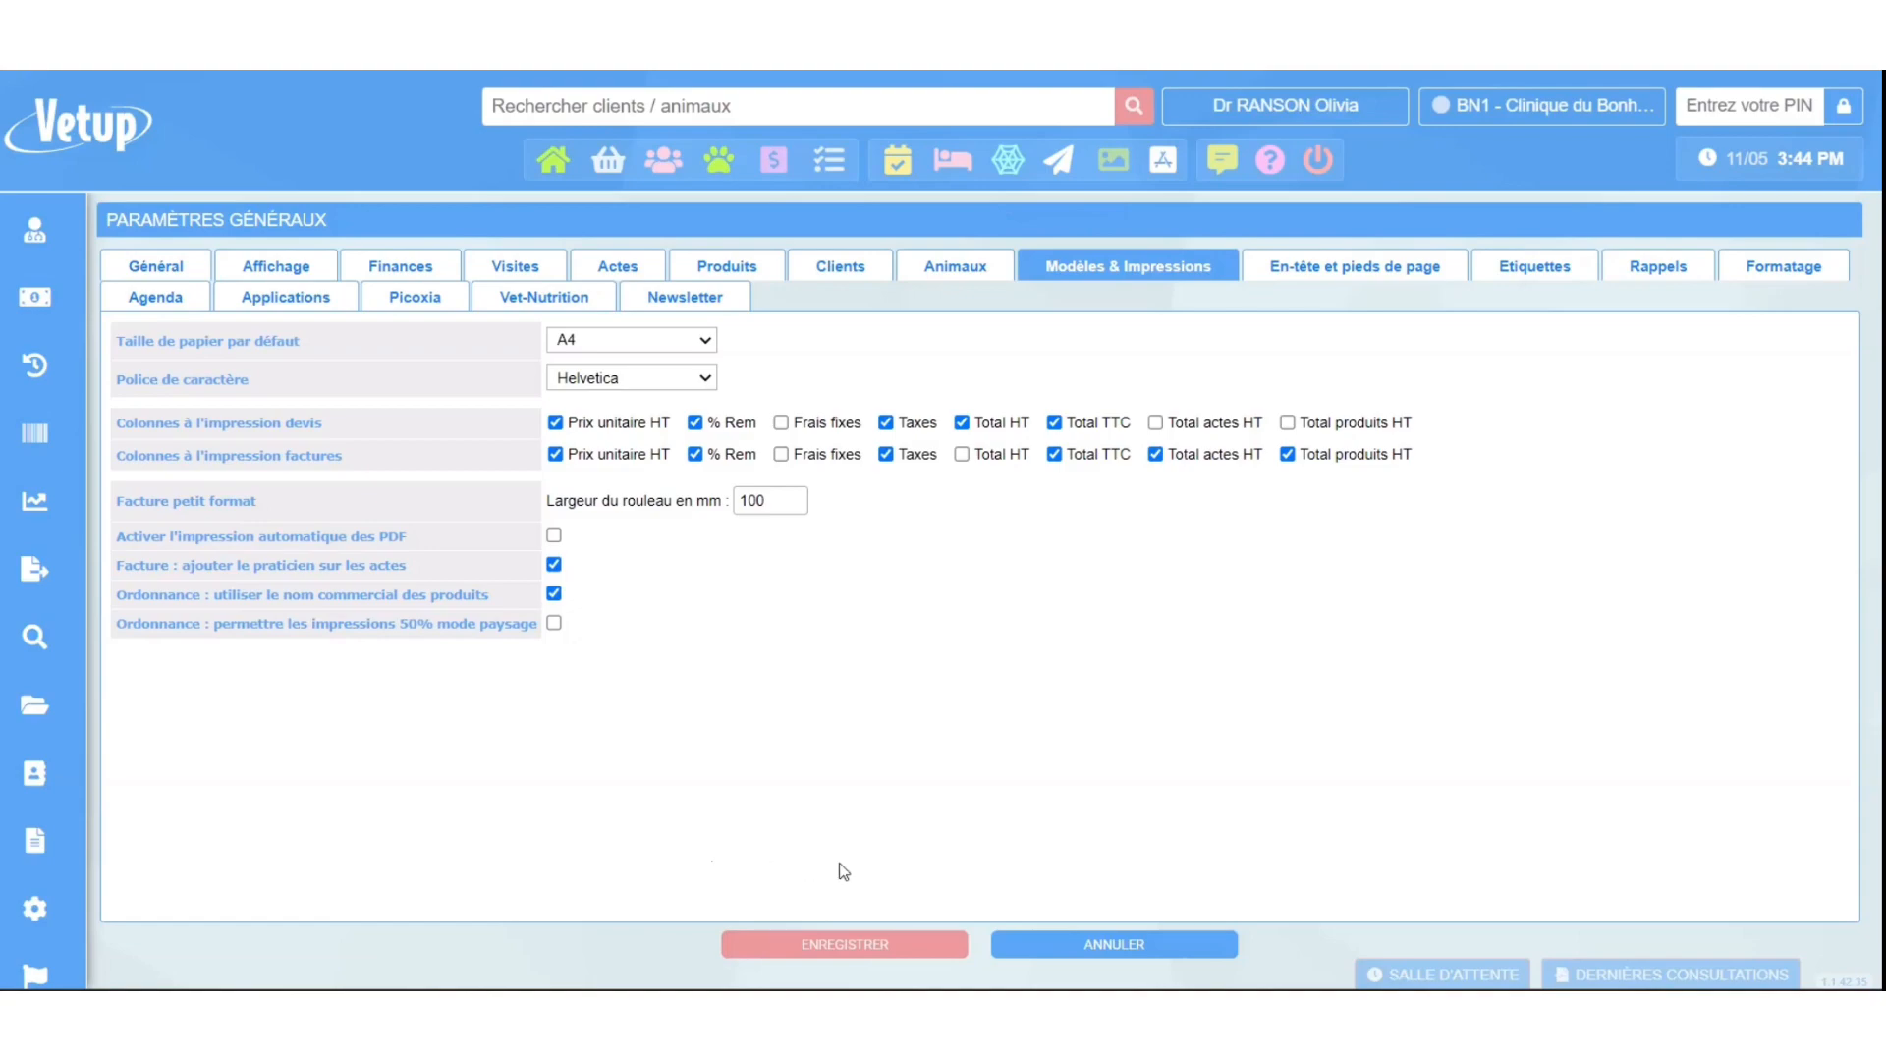
left_click(1350, 280)
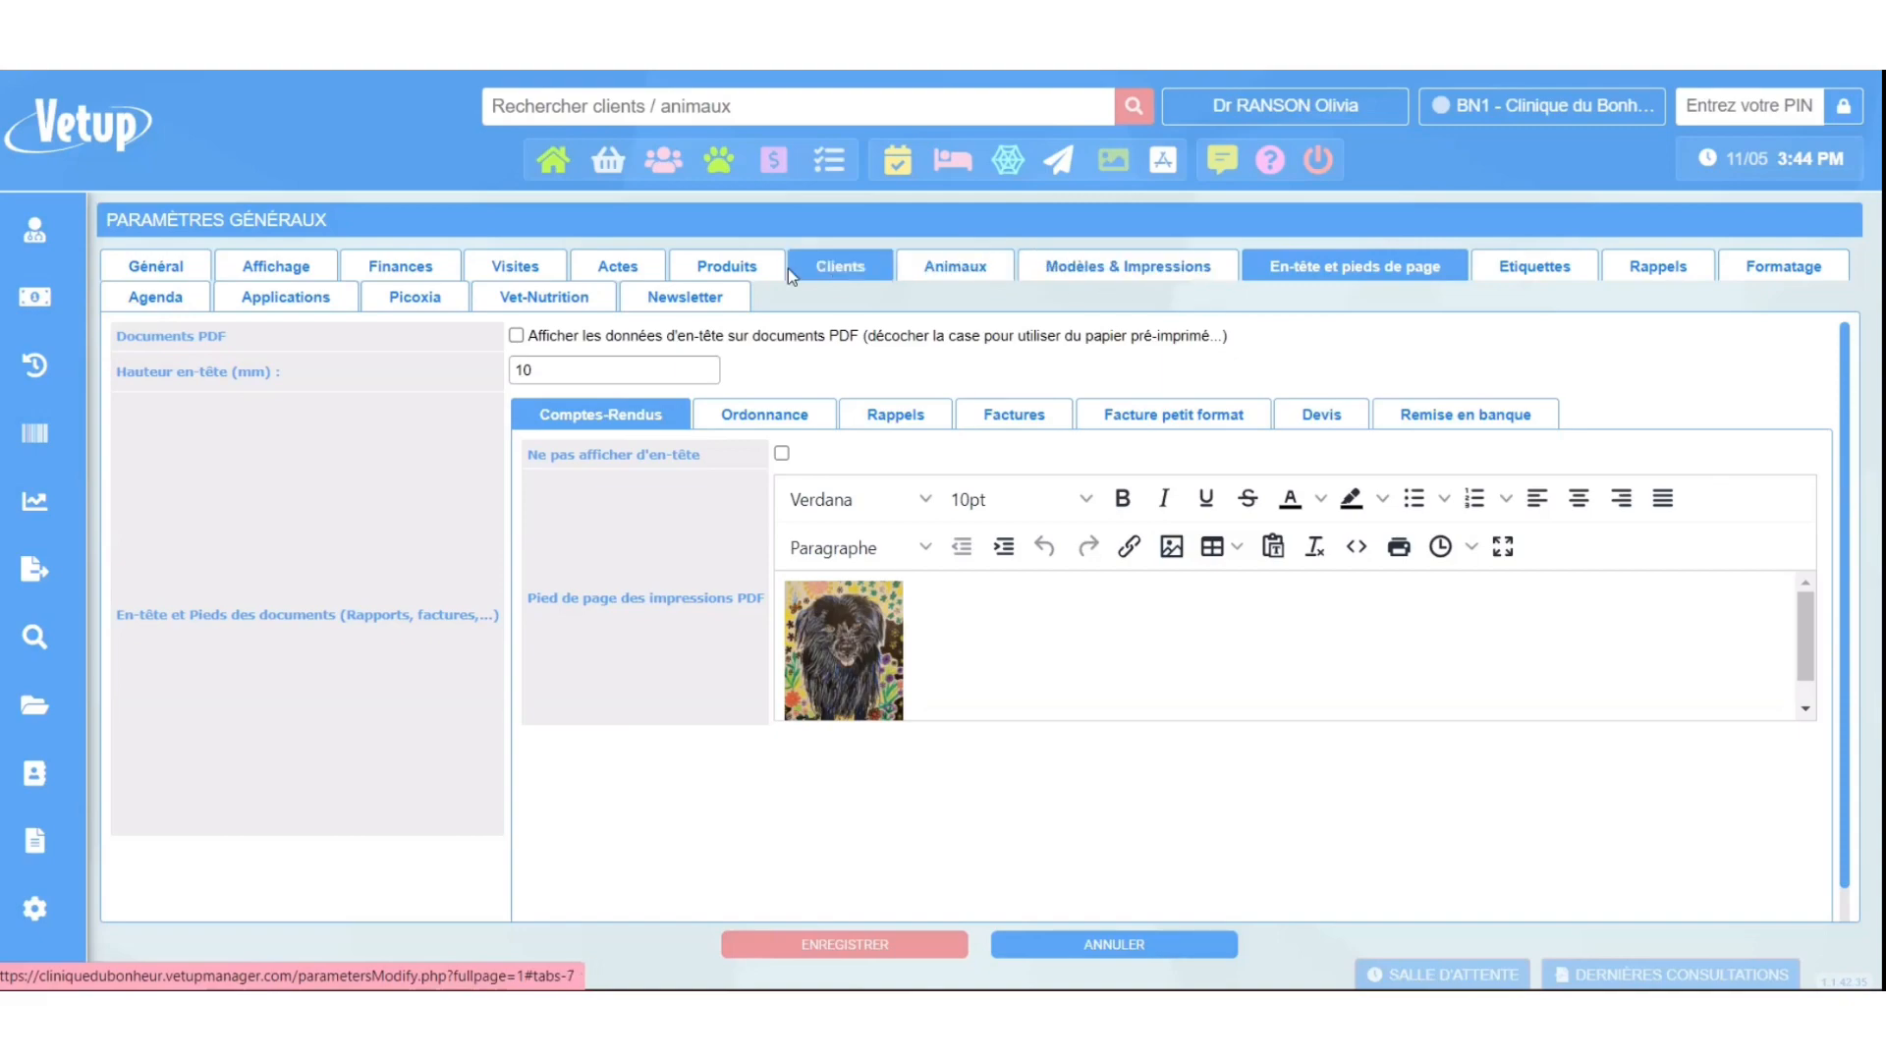
left_click(520, 338)
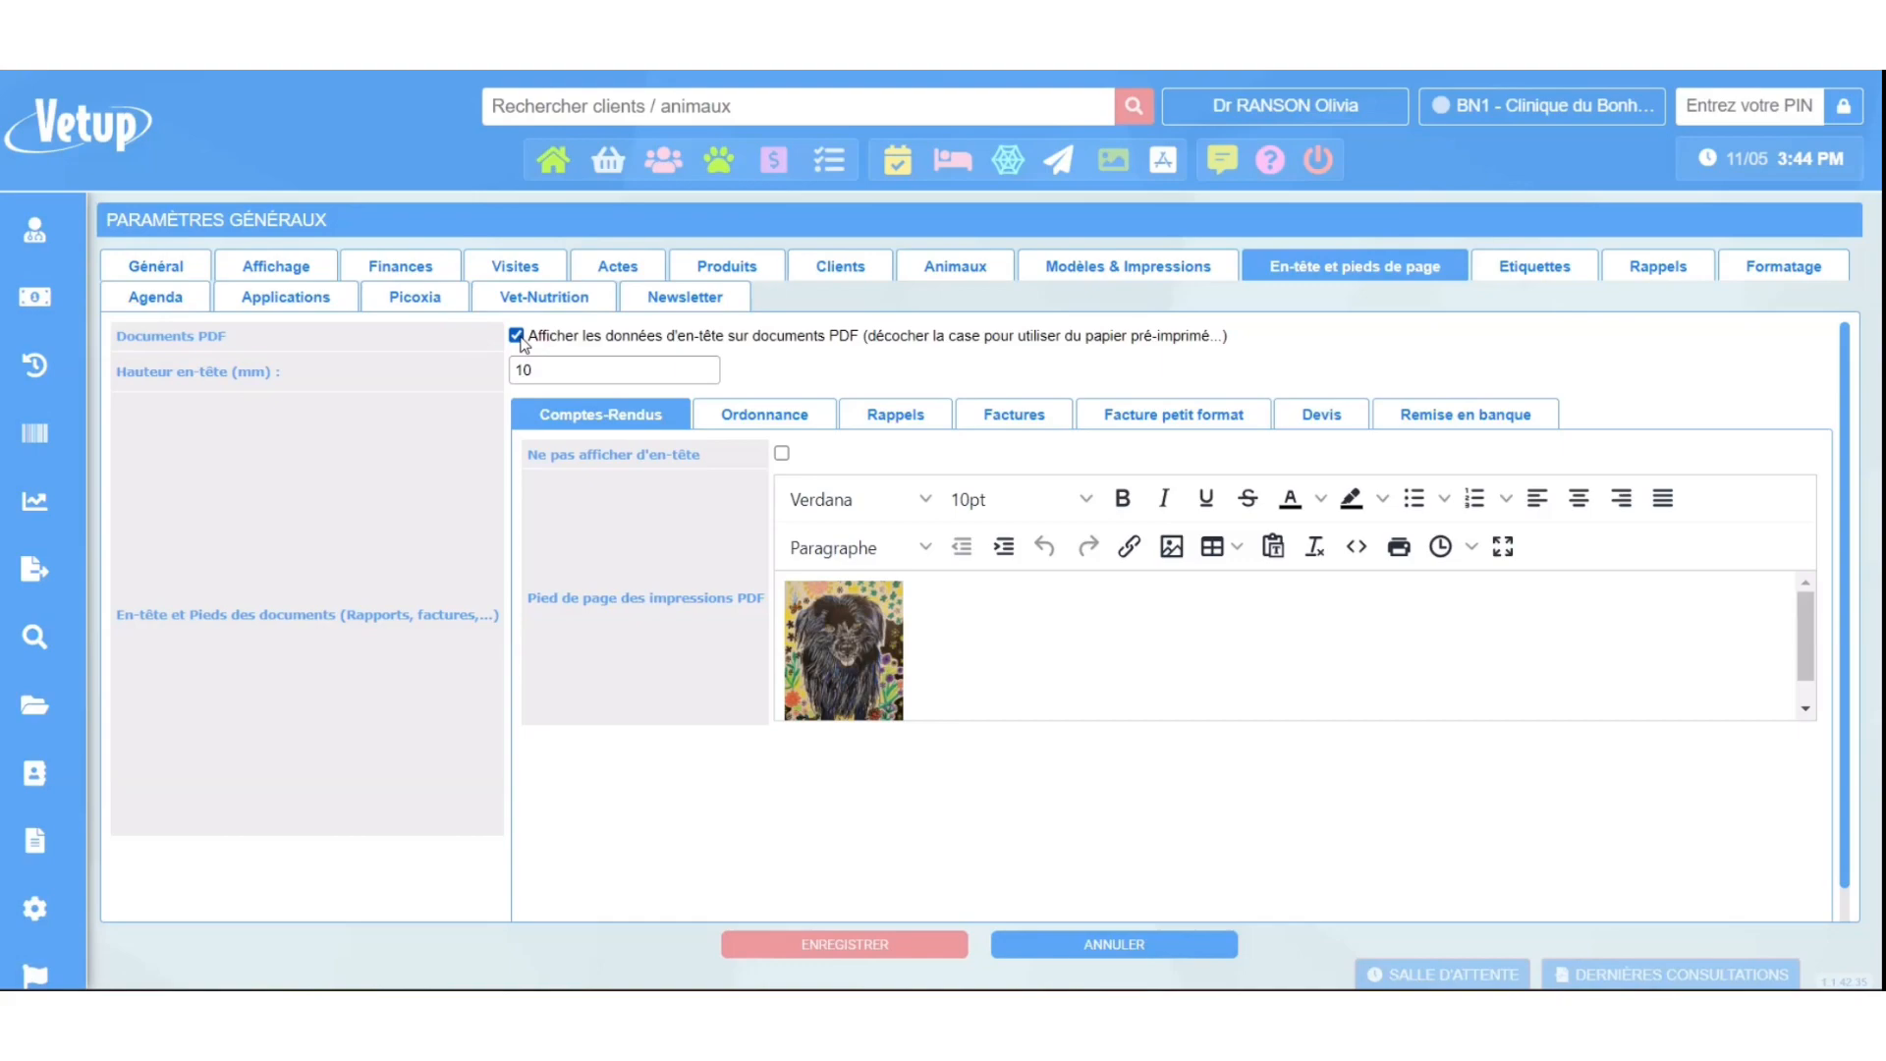
left_click(516, 336)
left_click_drag(575, 370, 494, 380)
left_click(541, 368)
Look through the header and footer content of each document type, from Ordonnance to Remise en banque, and return to Comptes-Rendus.
left_click(725, 423)
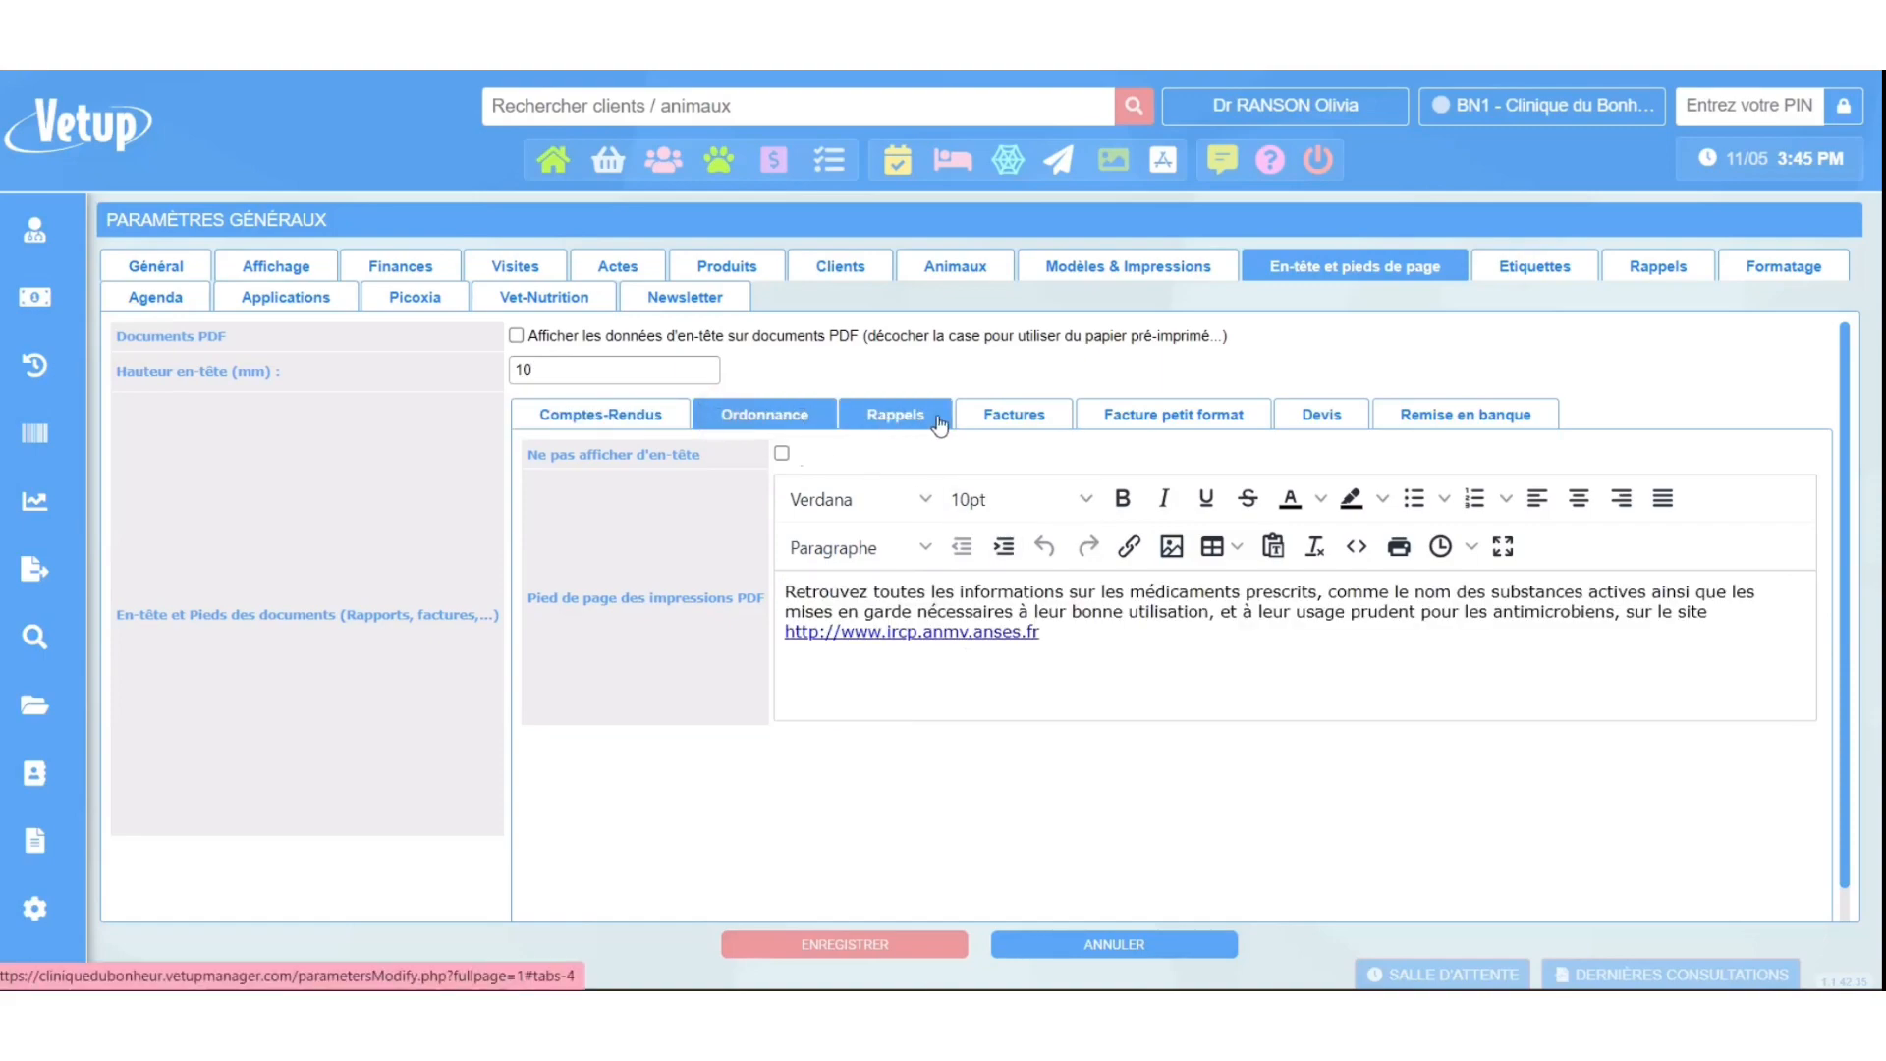
left_click(898, 413)
left_click(1013, 413)
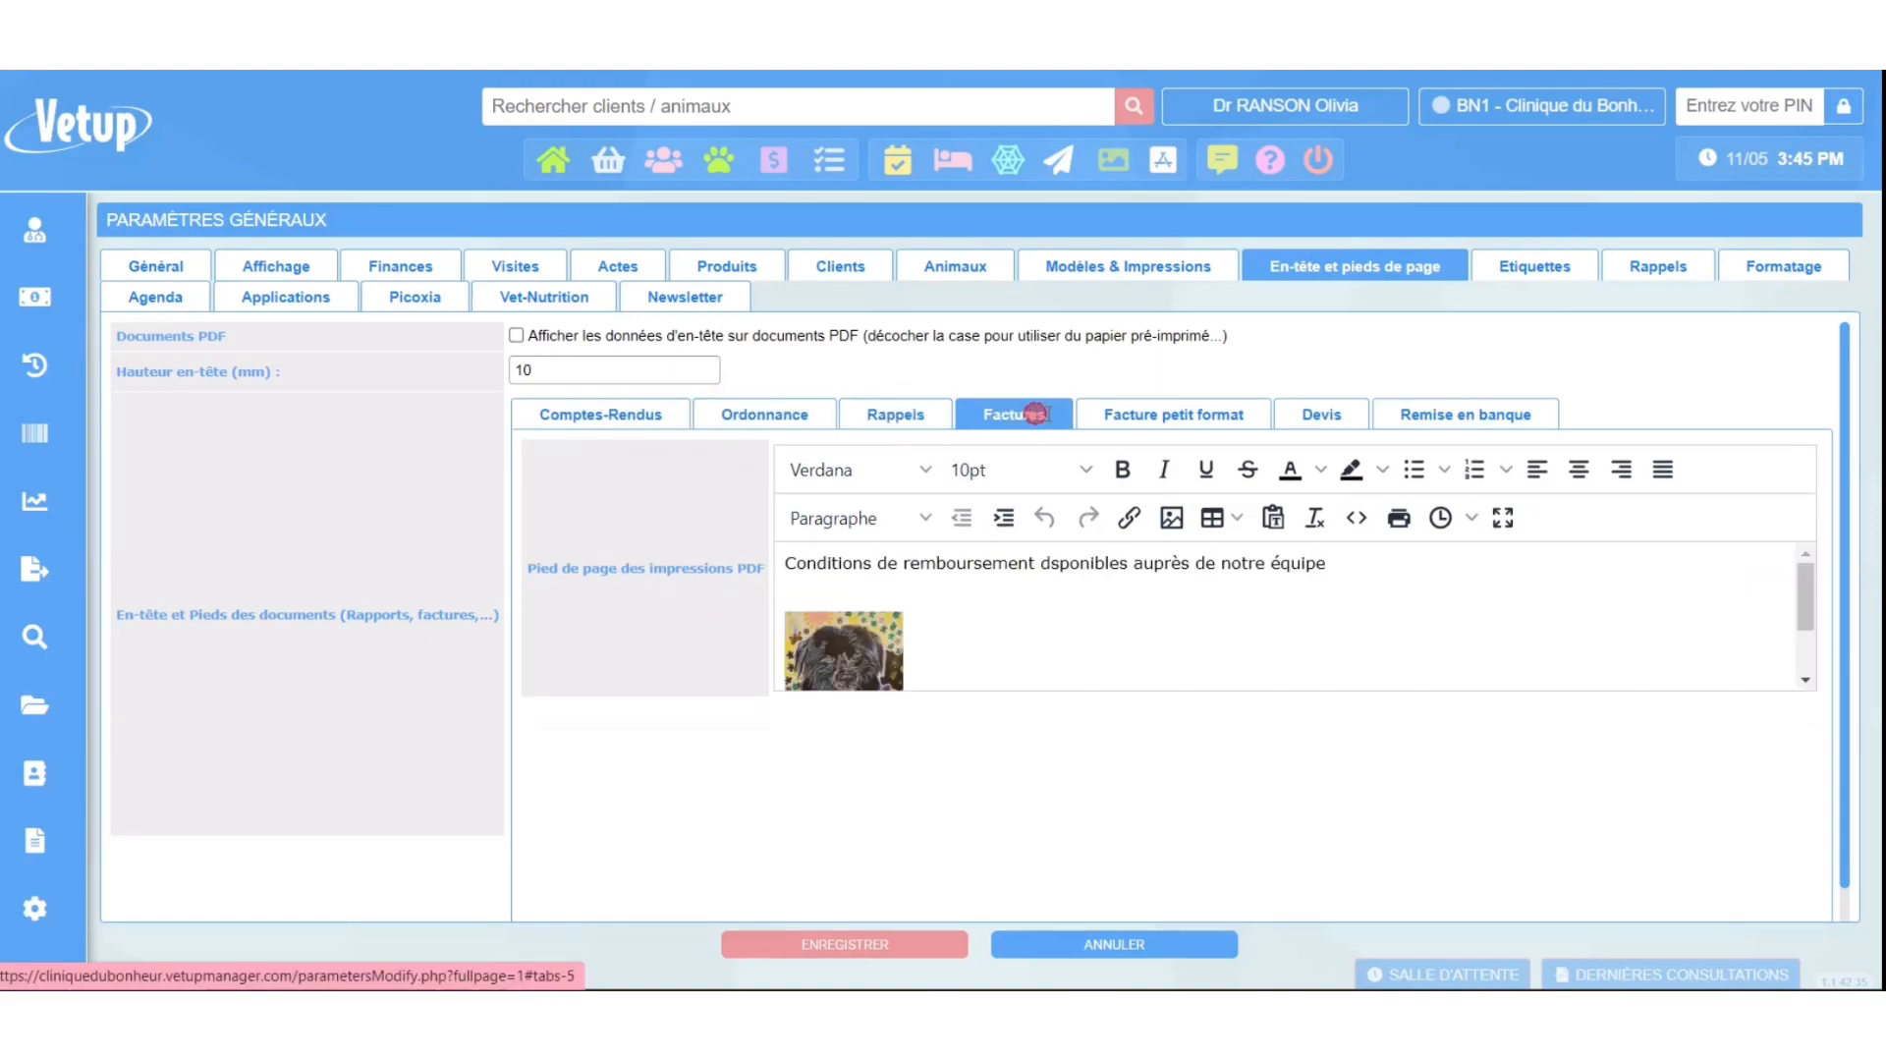
left_click(1174, 413)
left_click(1322, 413)
left_click(1433, 417)
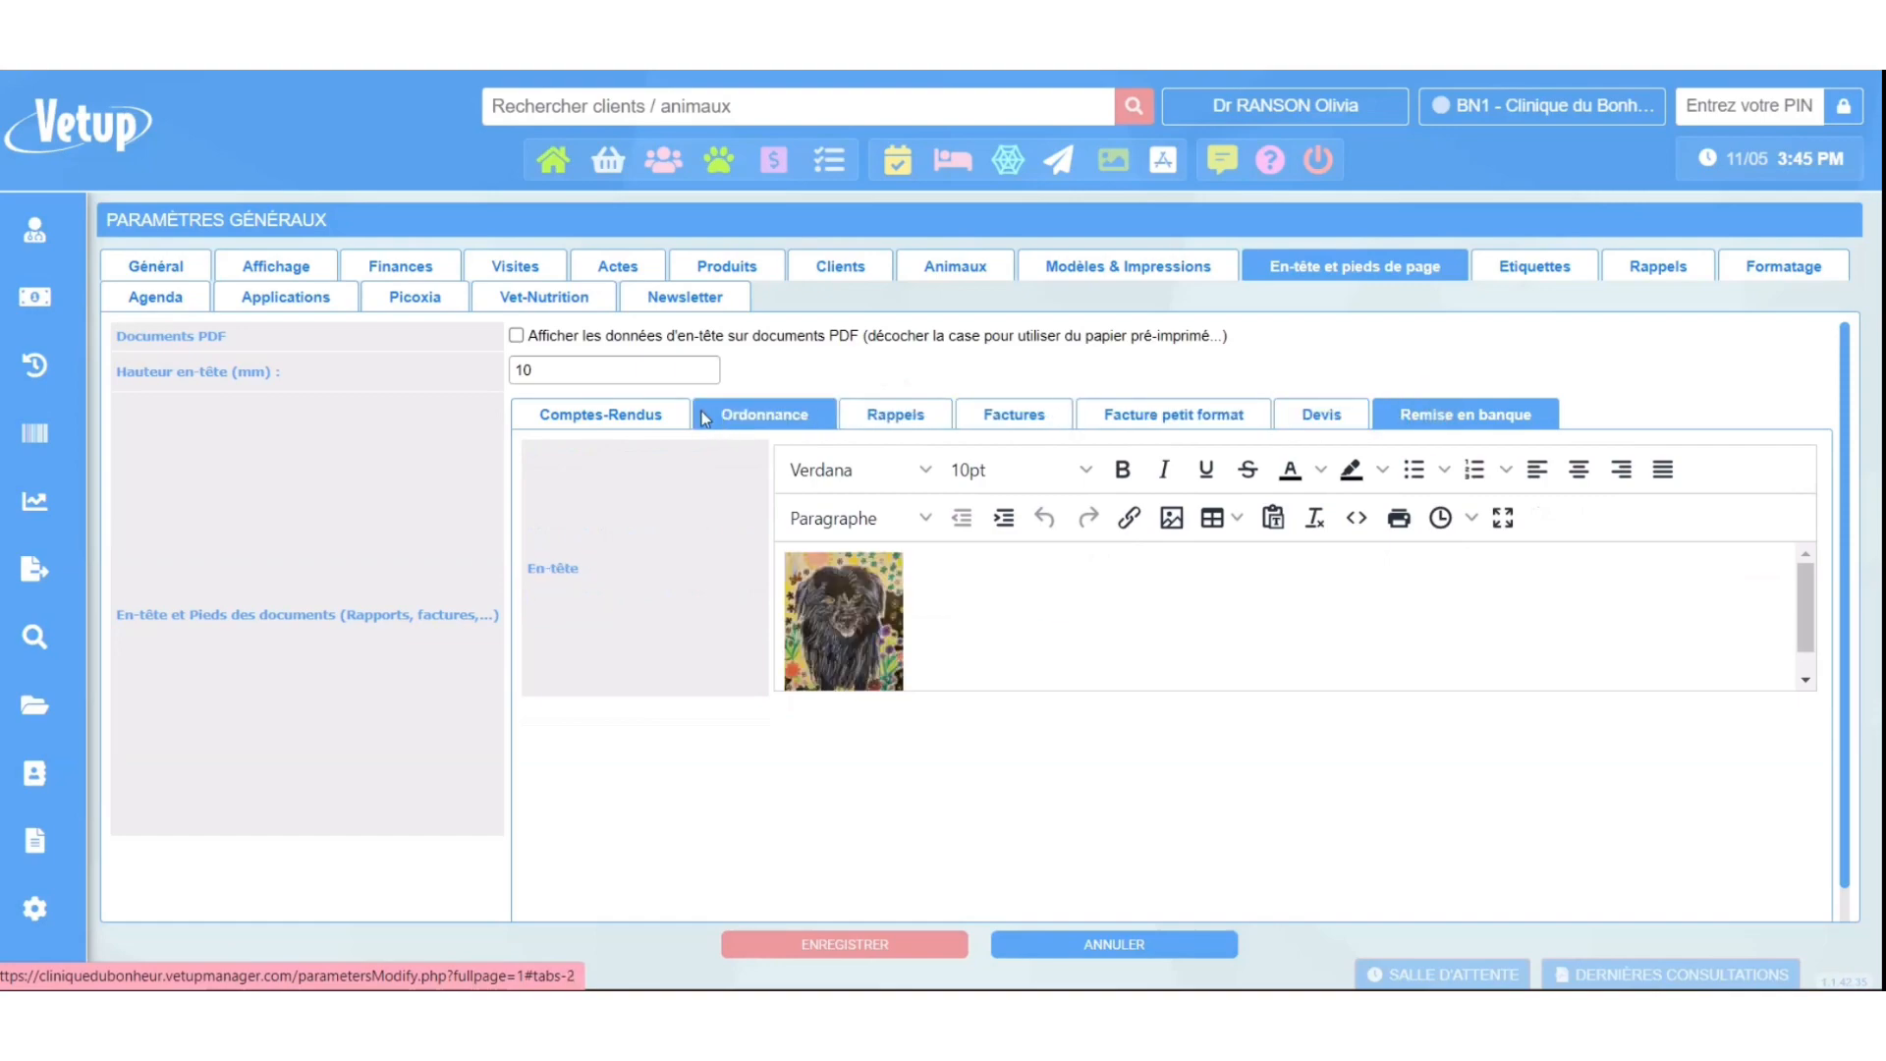
left_click(661, 413)
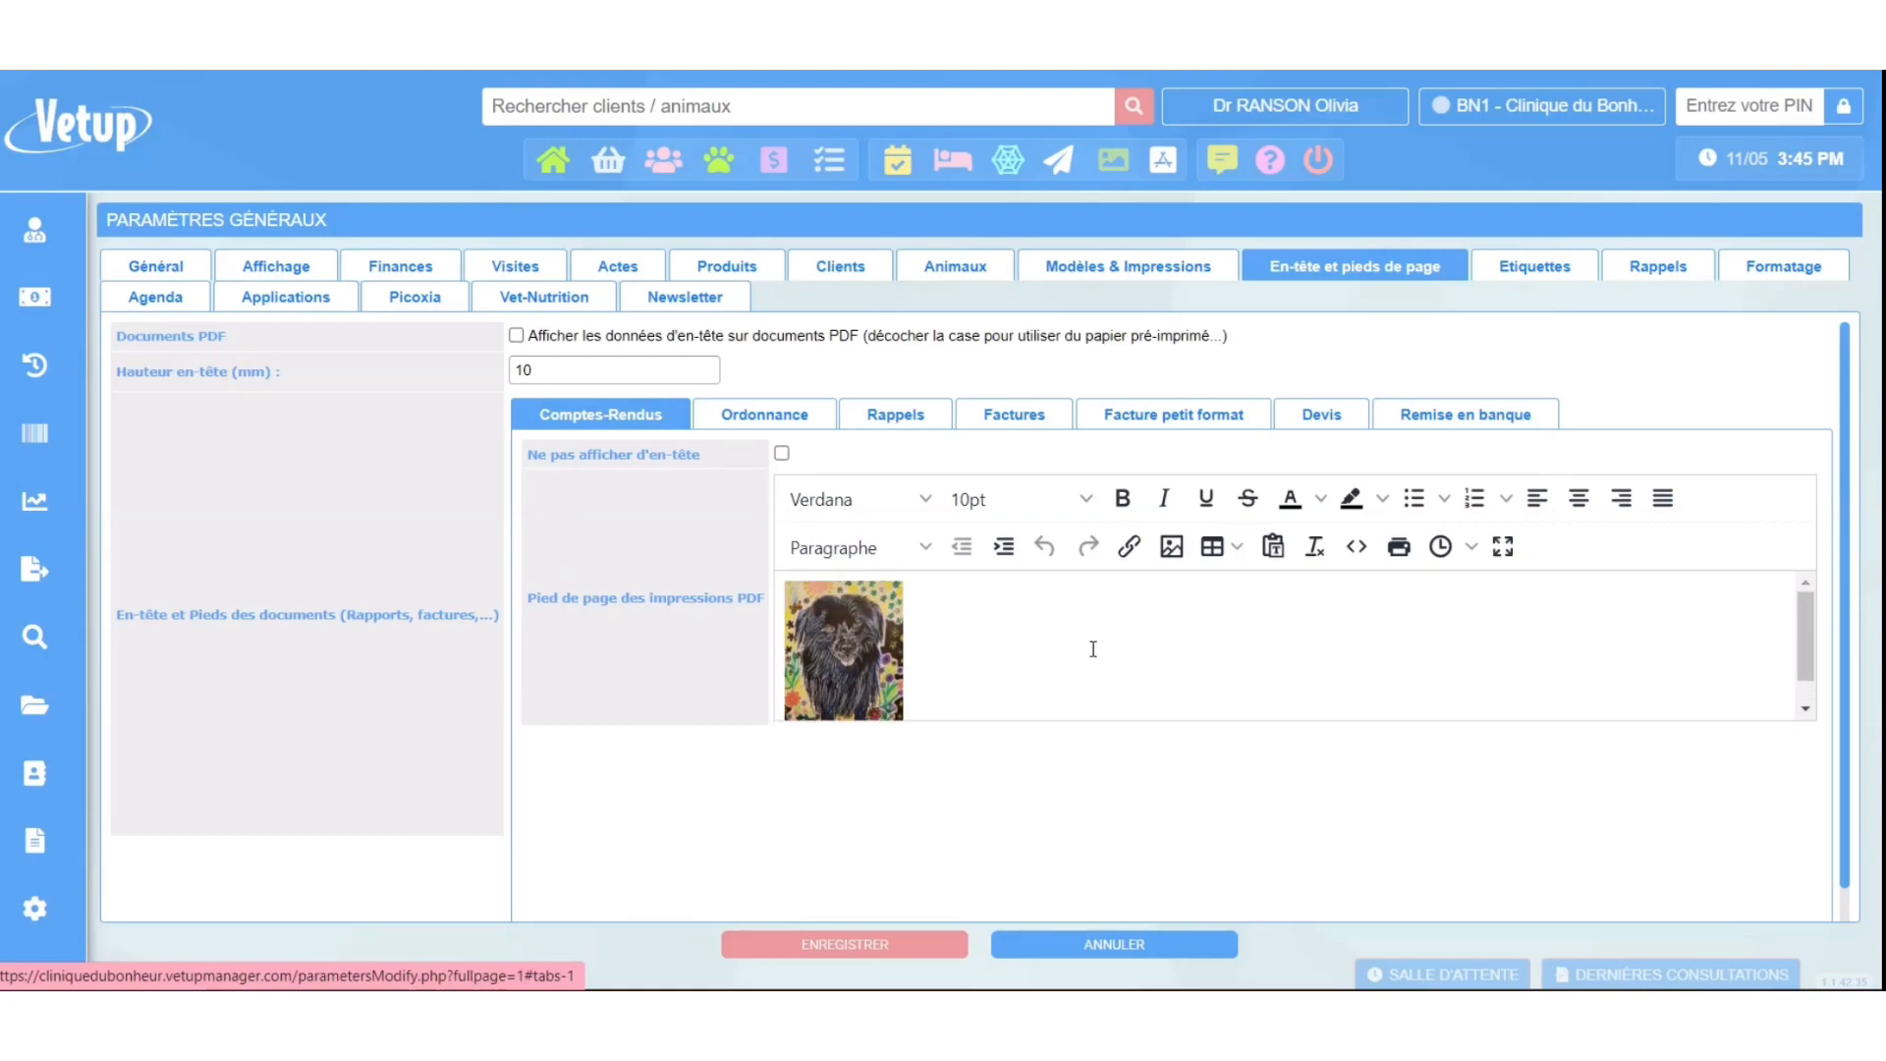
Enable Ne pas afficher d'en-tête for the Comptes-Rendus documents.
left_click_drag(542, 455, 716, 458)
left_click(716, 458)
left_click(782, 454)
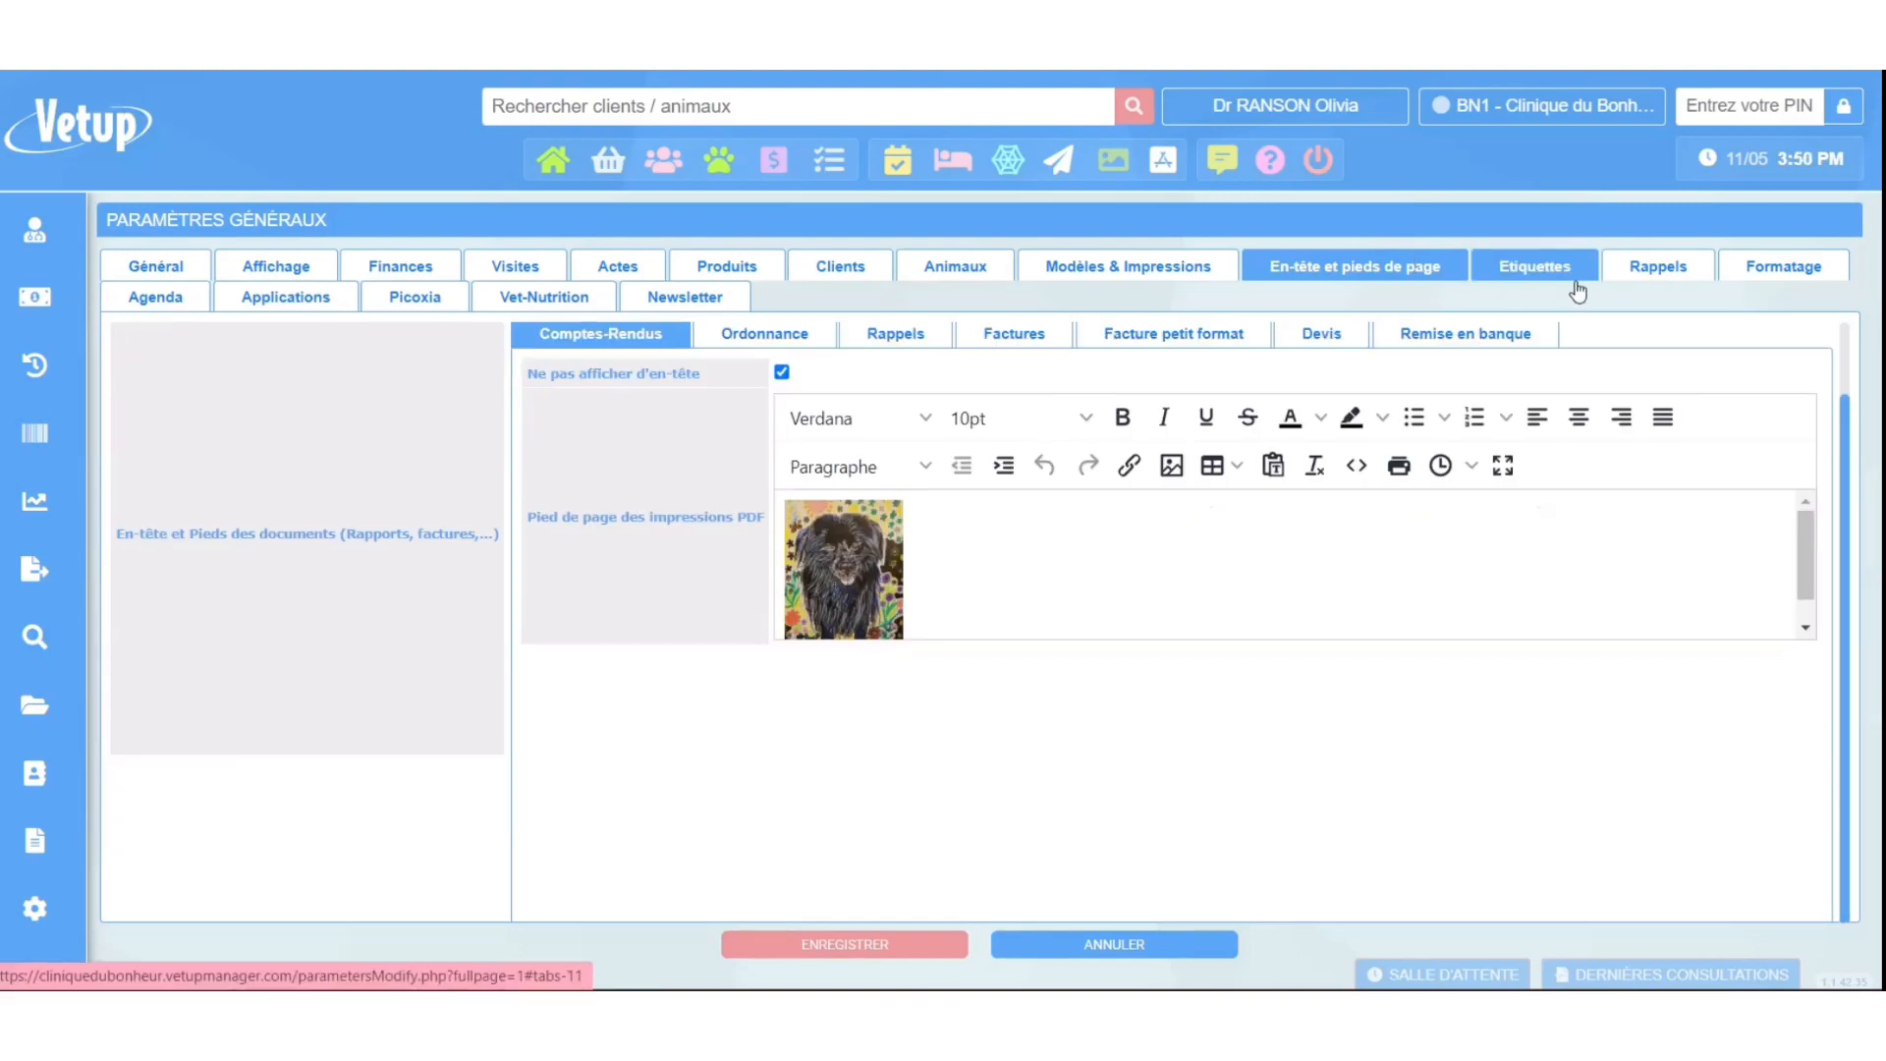
Review all the Etiquettes settings and test hiding the catalogue reference on product labels, keeping Afficher la réf catalogue.
left_click(1572, 270)
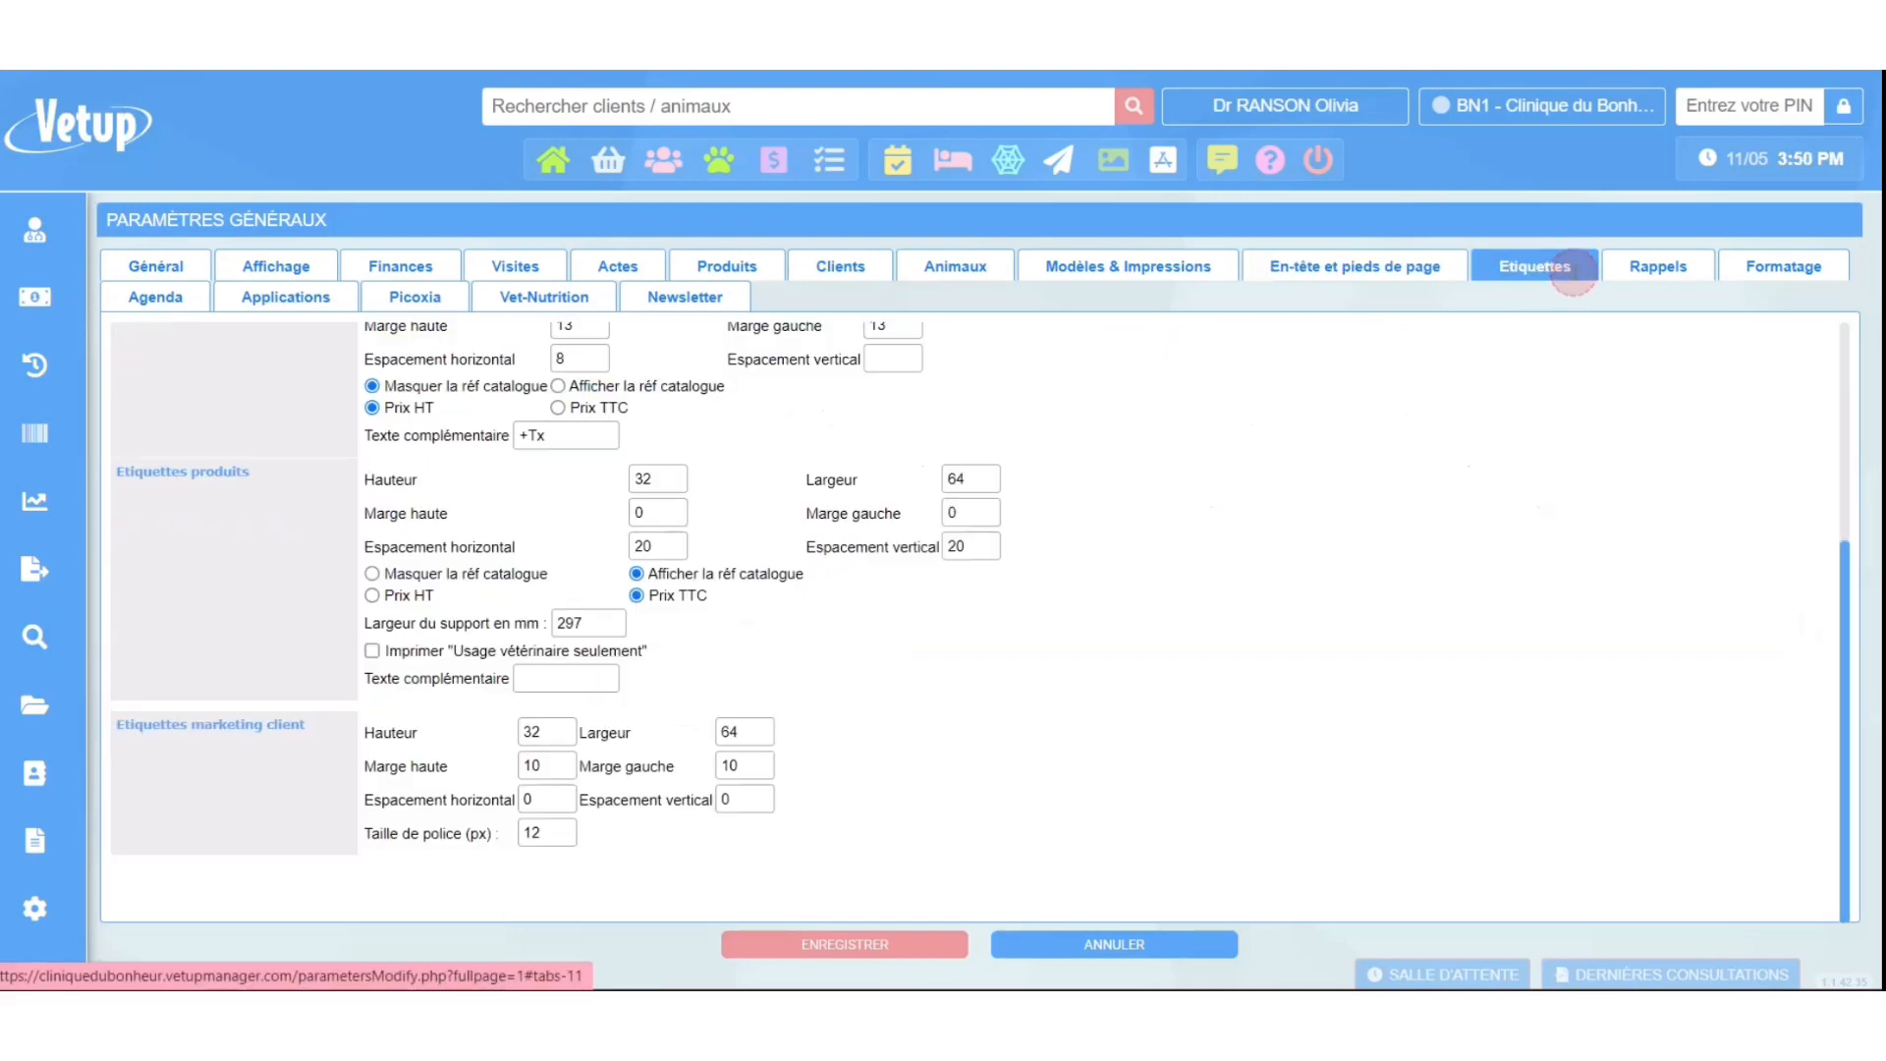
scroll(1270, 554, "up", 3)
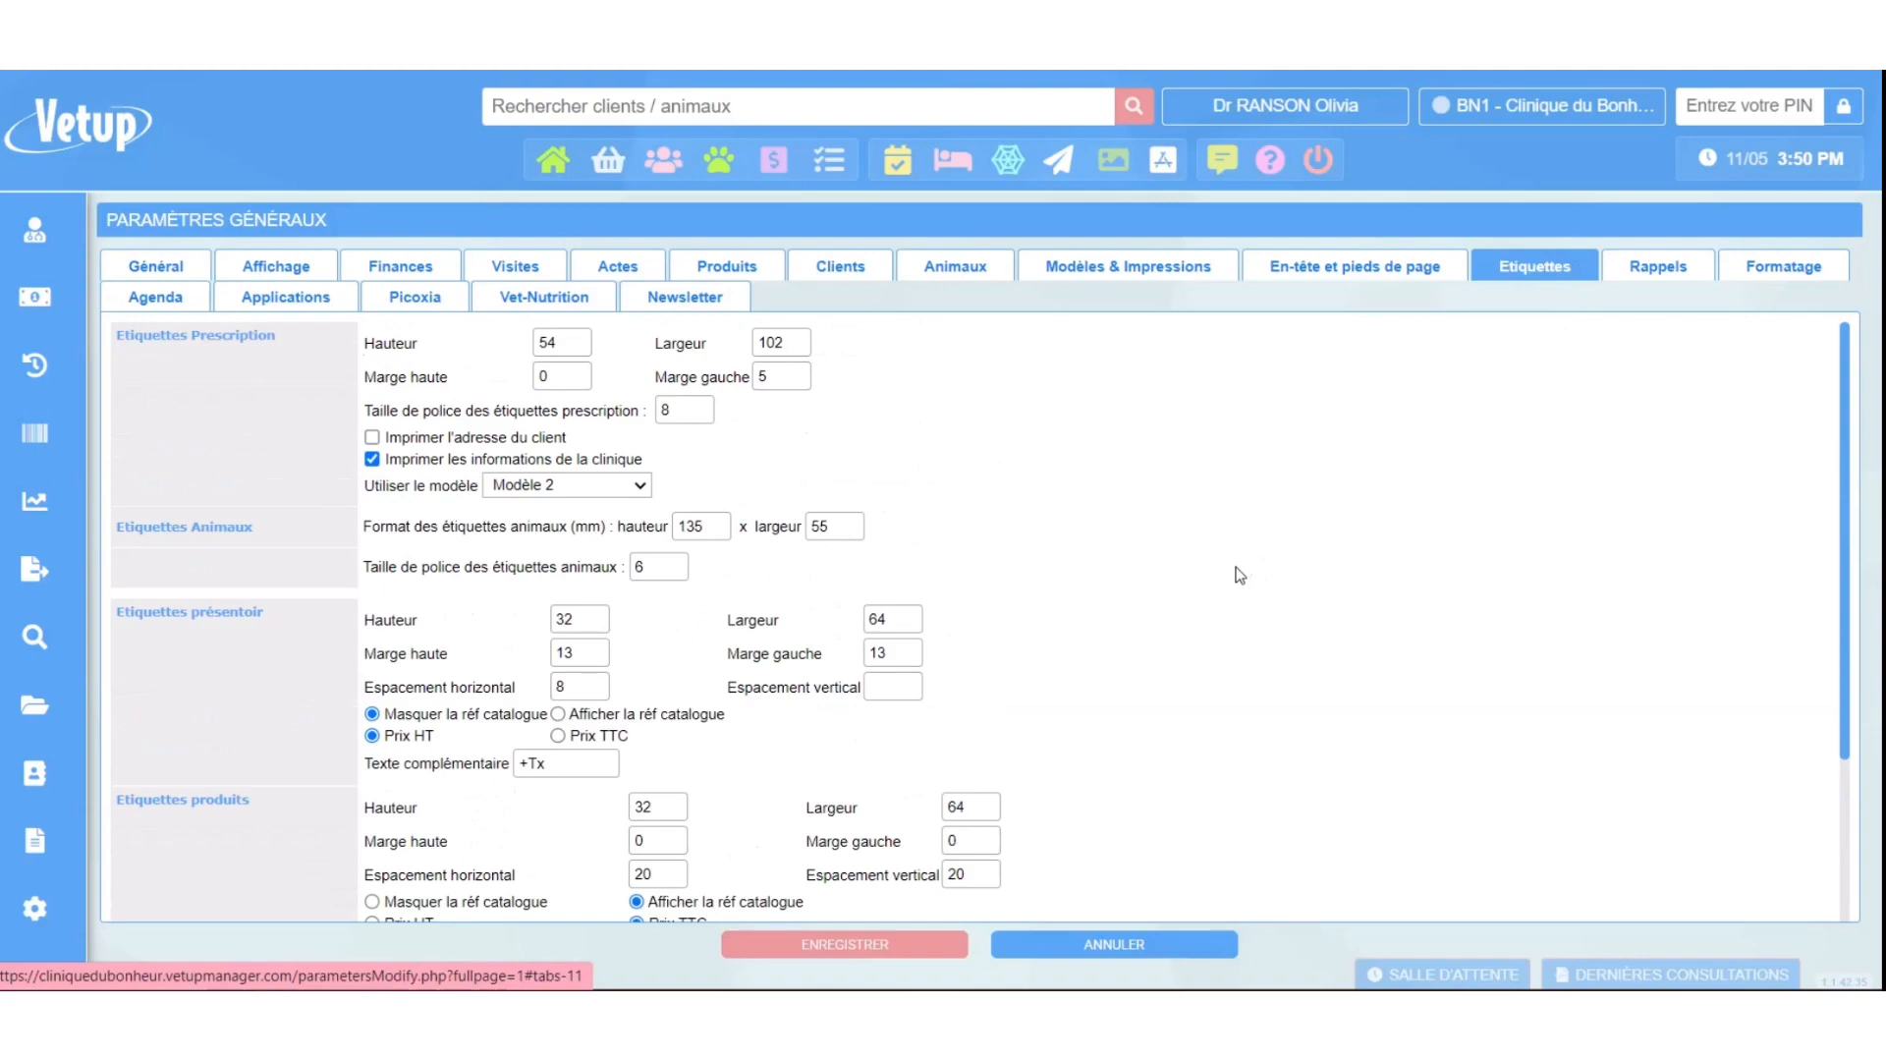
scroll(1240, 575, "down", 2)
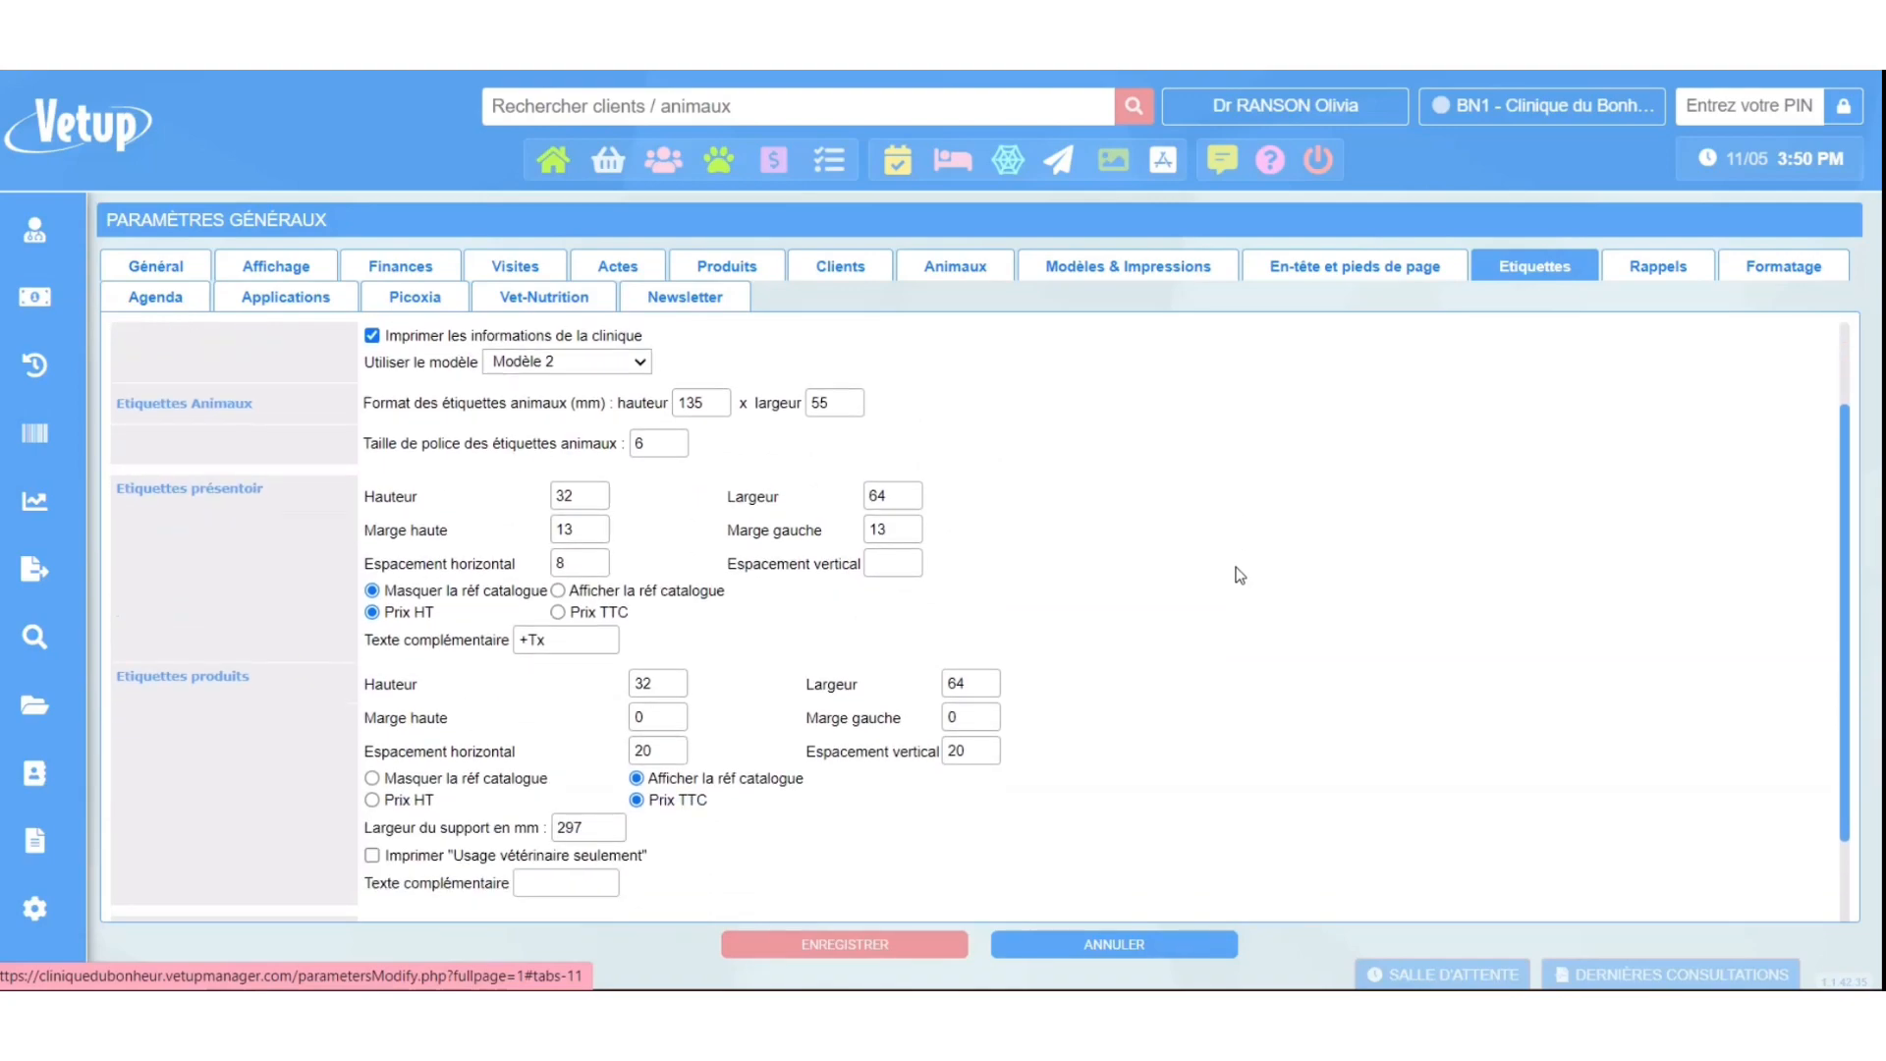
scroll(1240, 576, "down", 2)
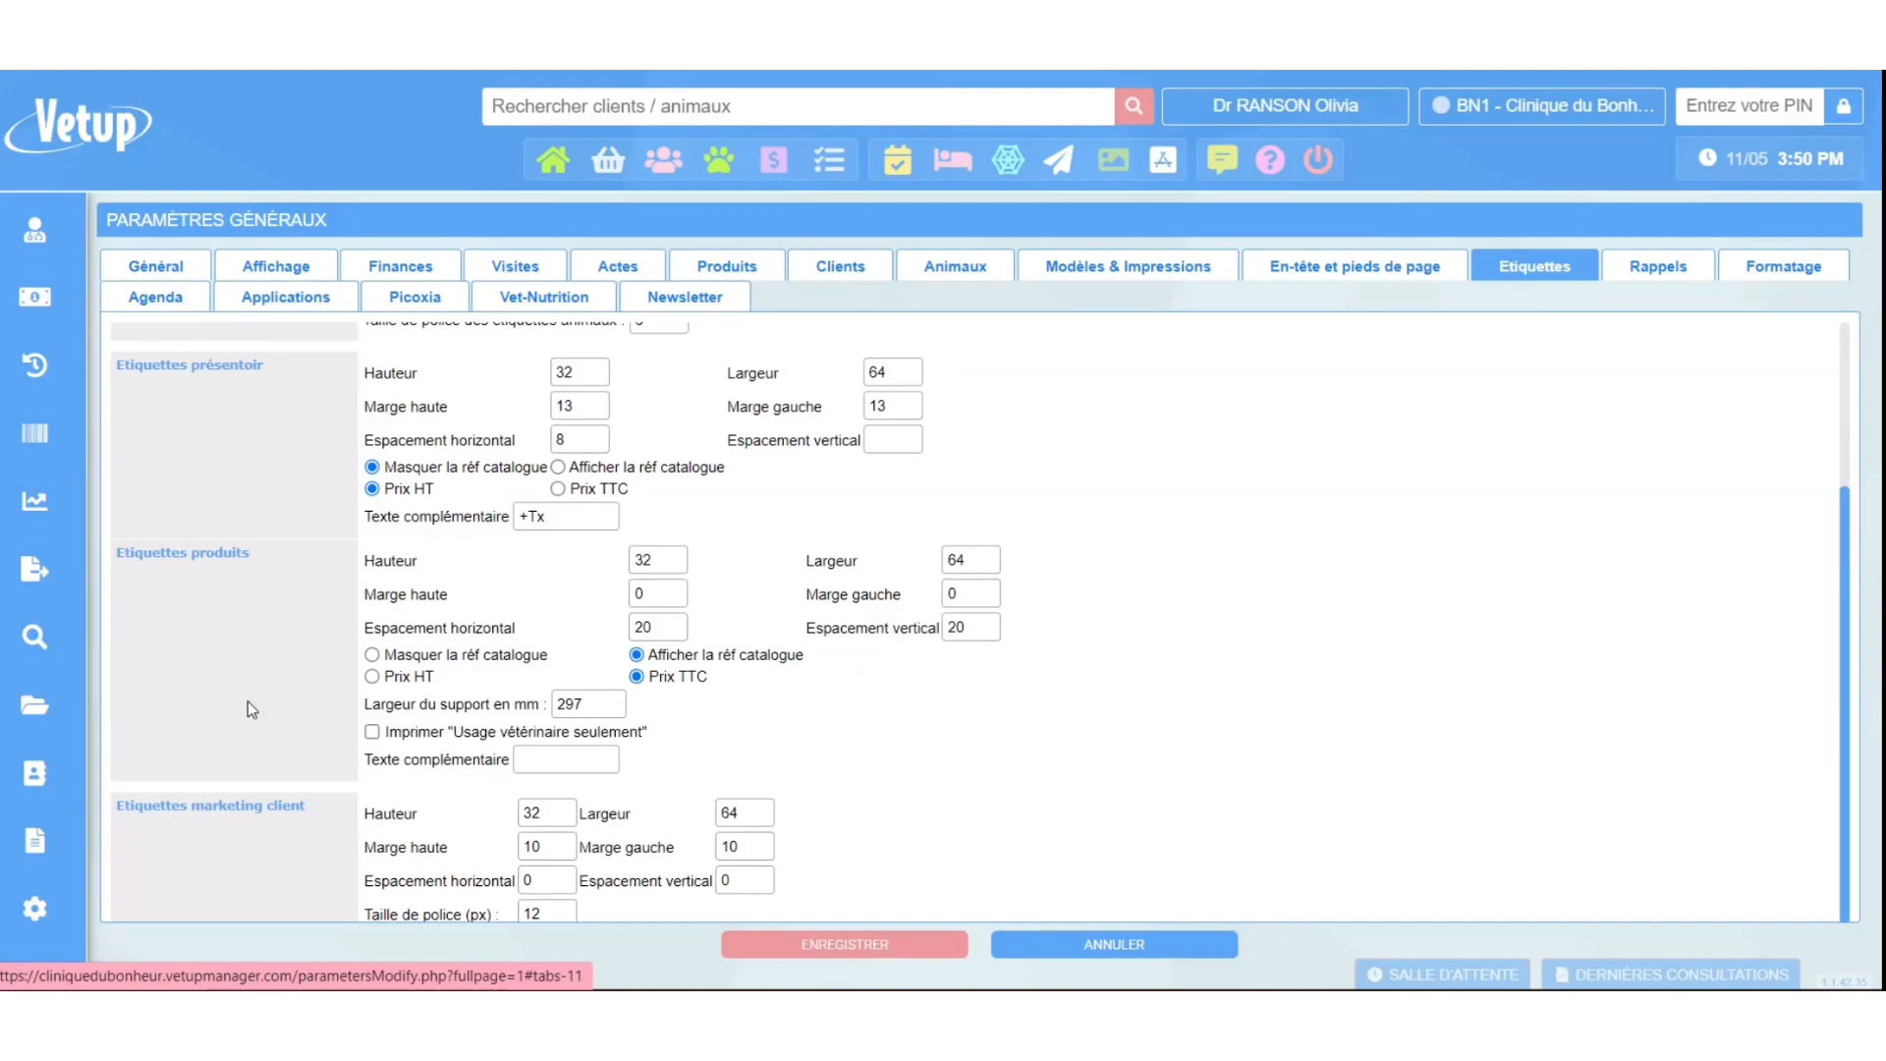
left_click(372, 654)
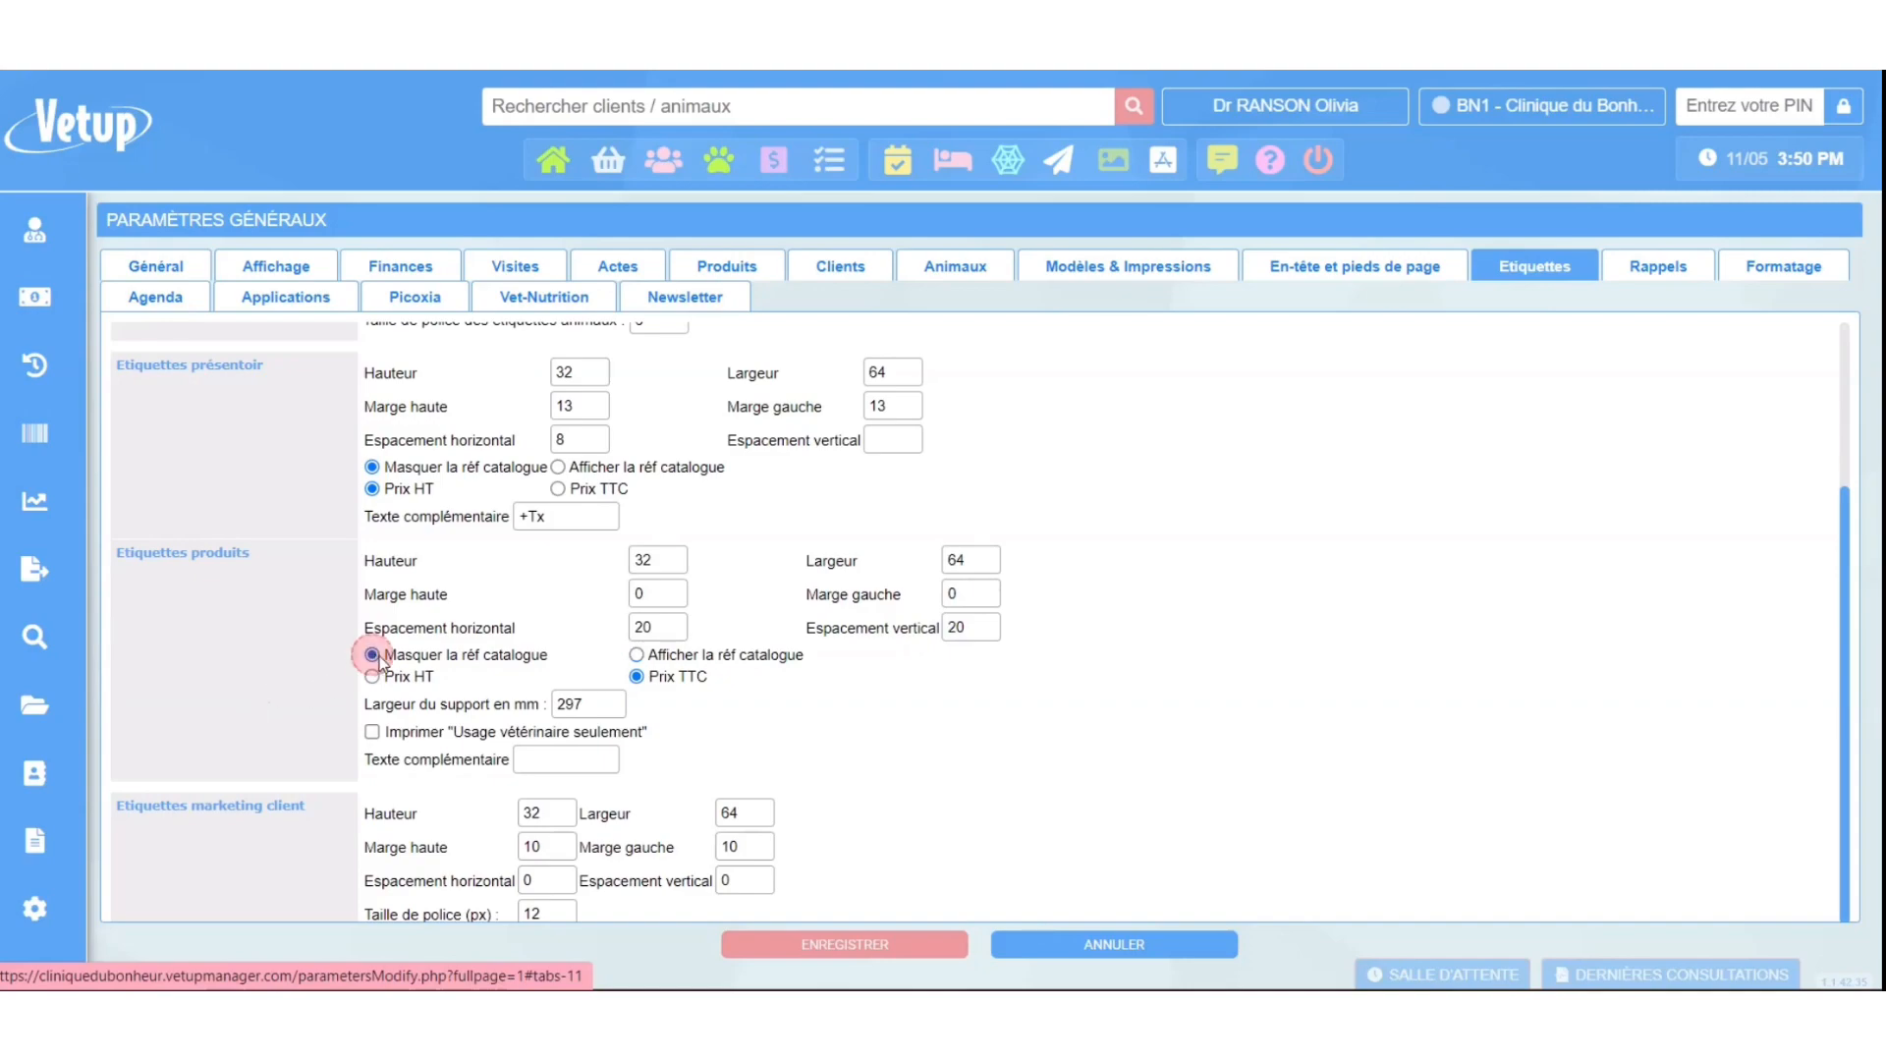
left_click(638, 656)
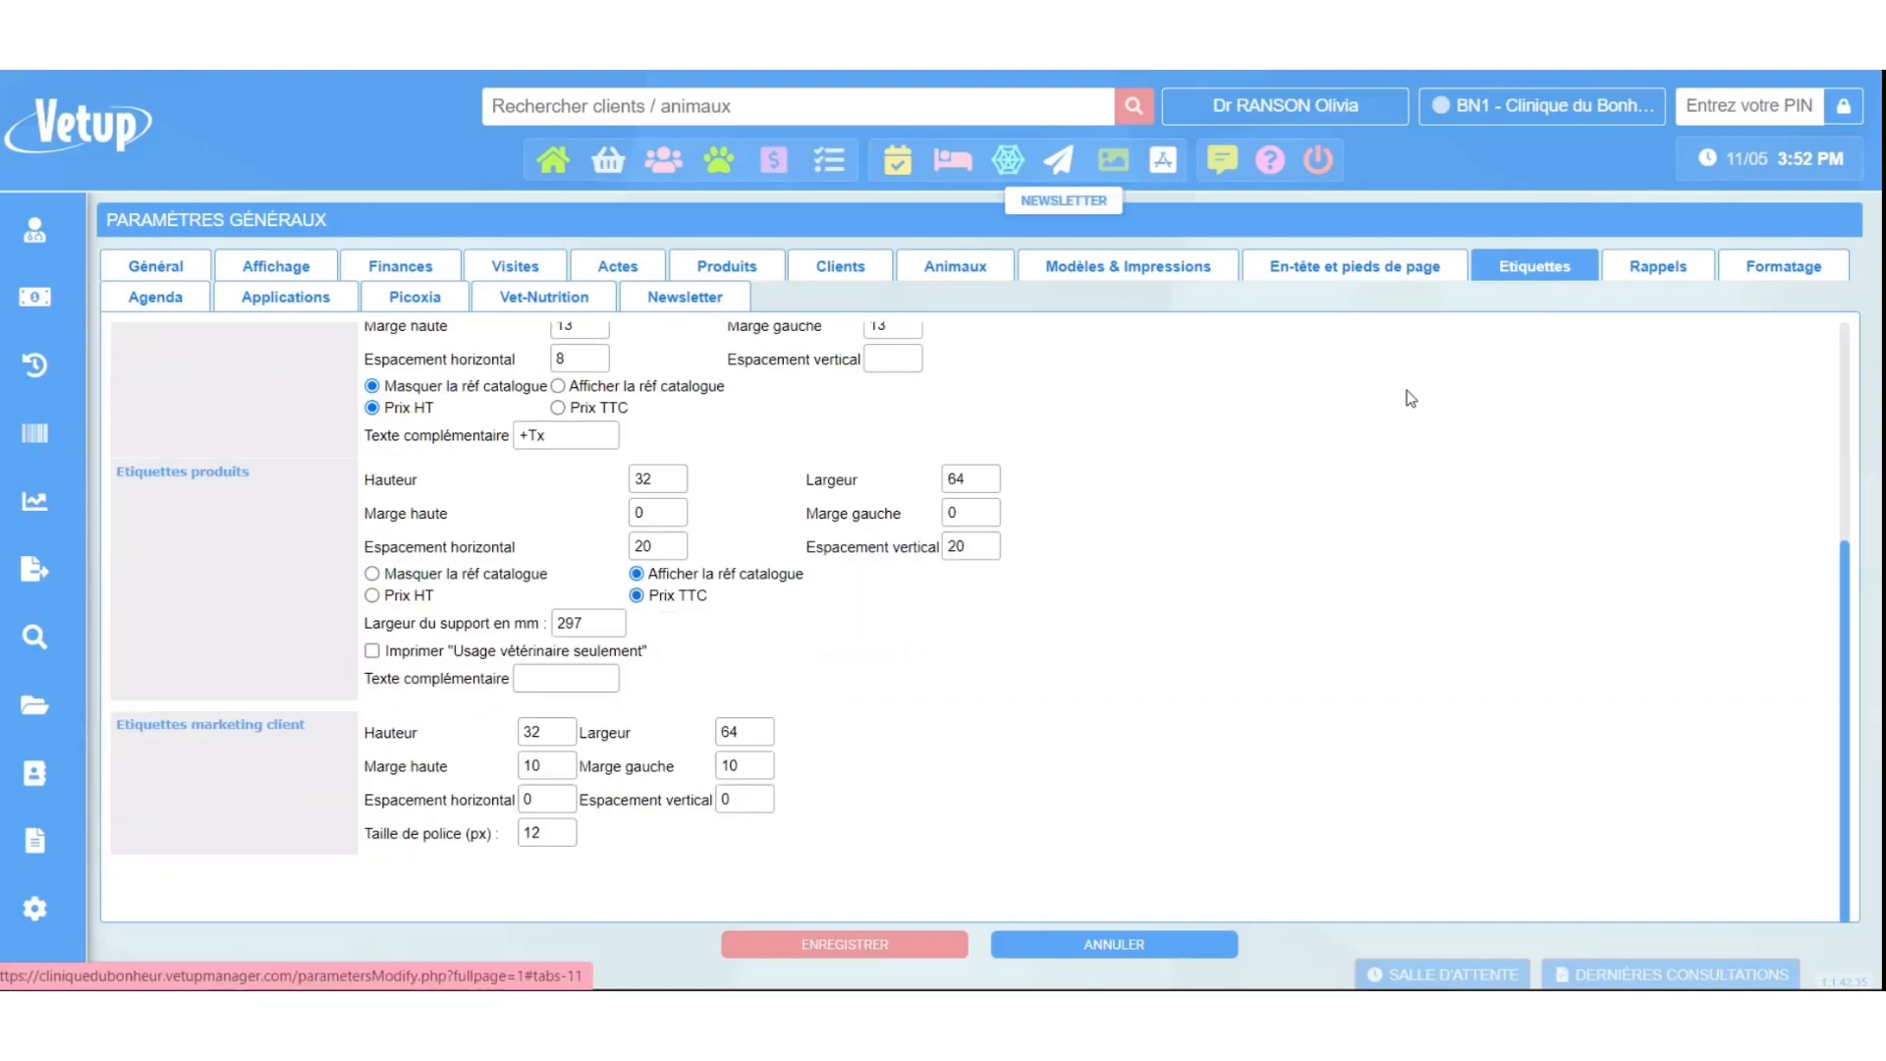
View the Rappels options and the Formatage settings for currency, units, names, addresses, dates and exports.
left_click(1653, 281)
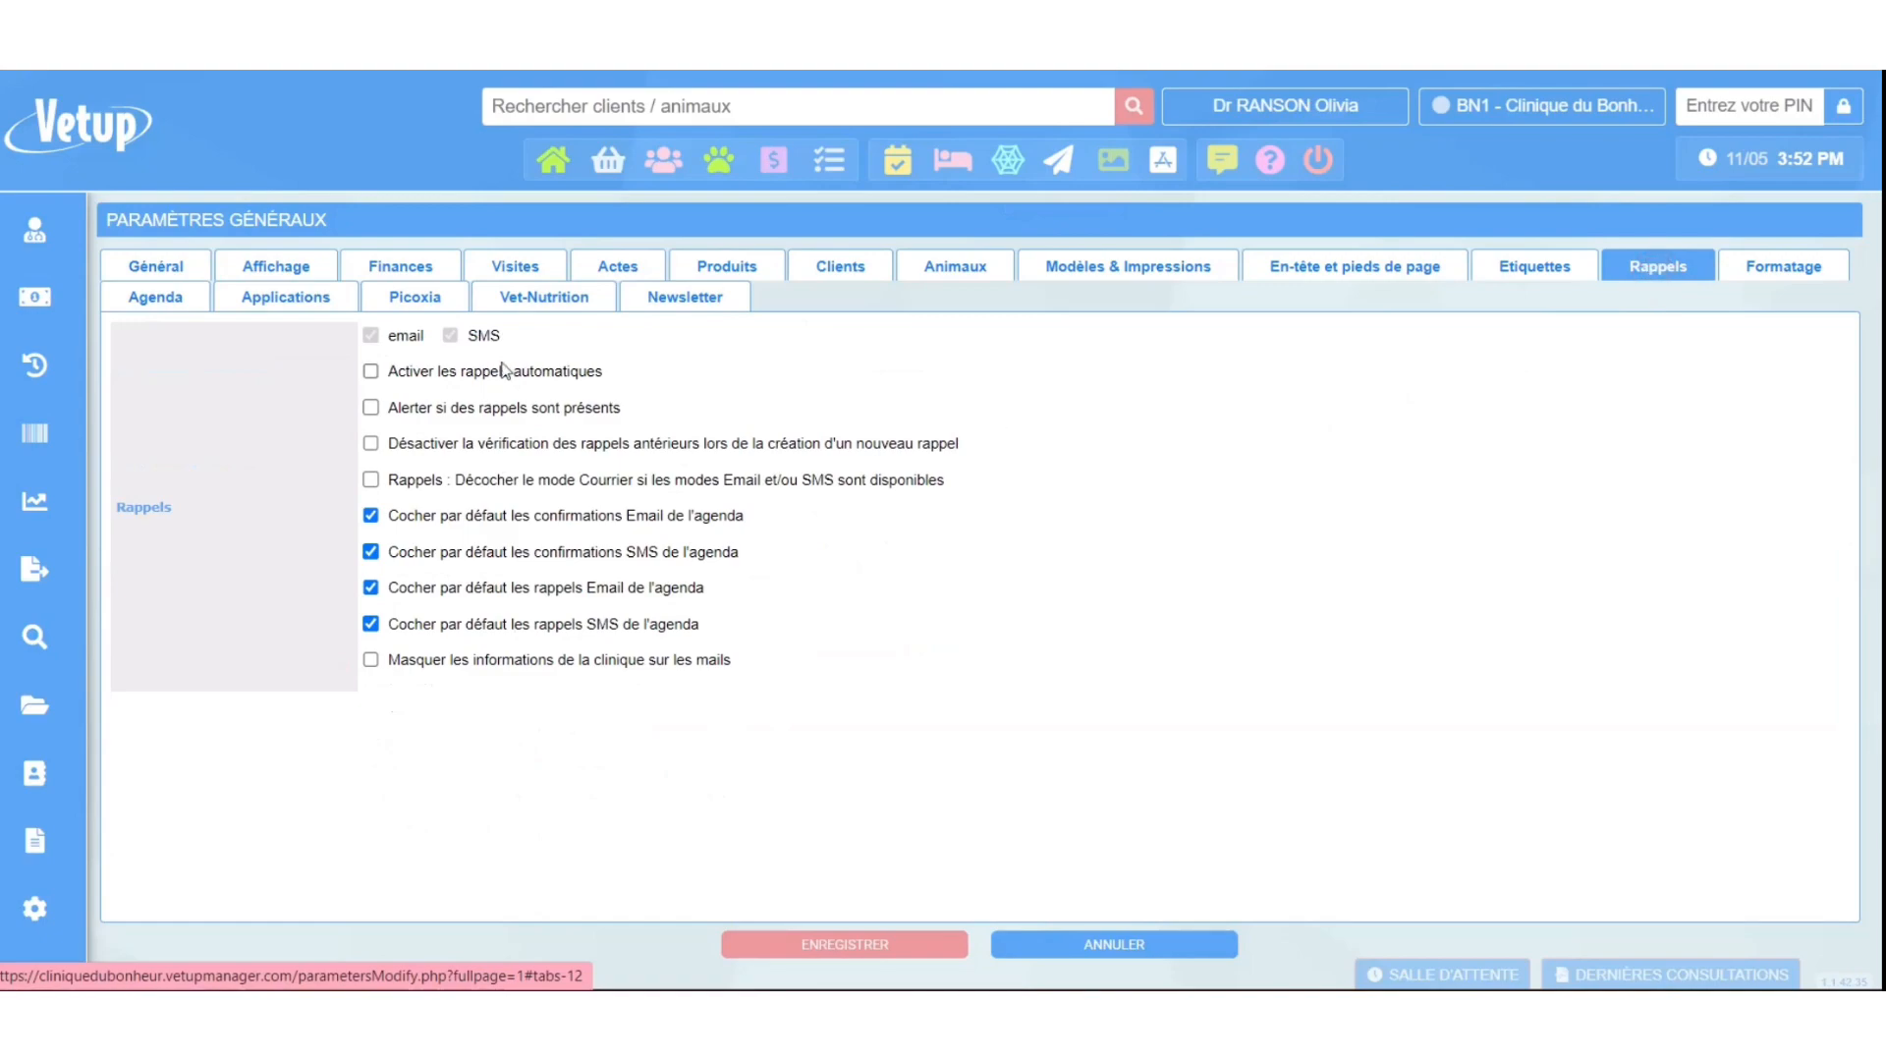
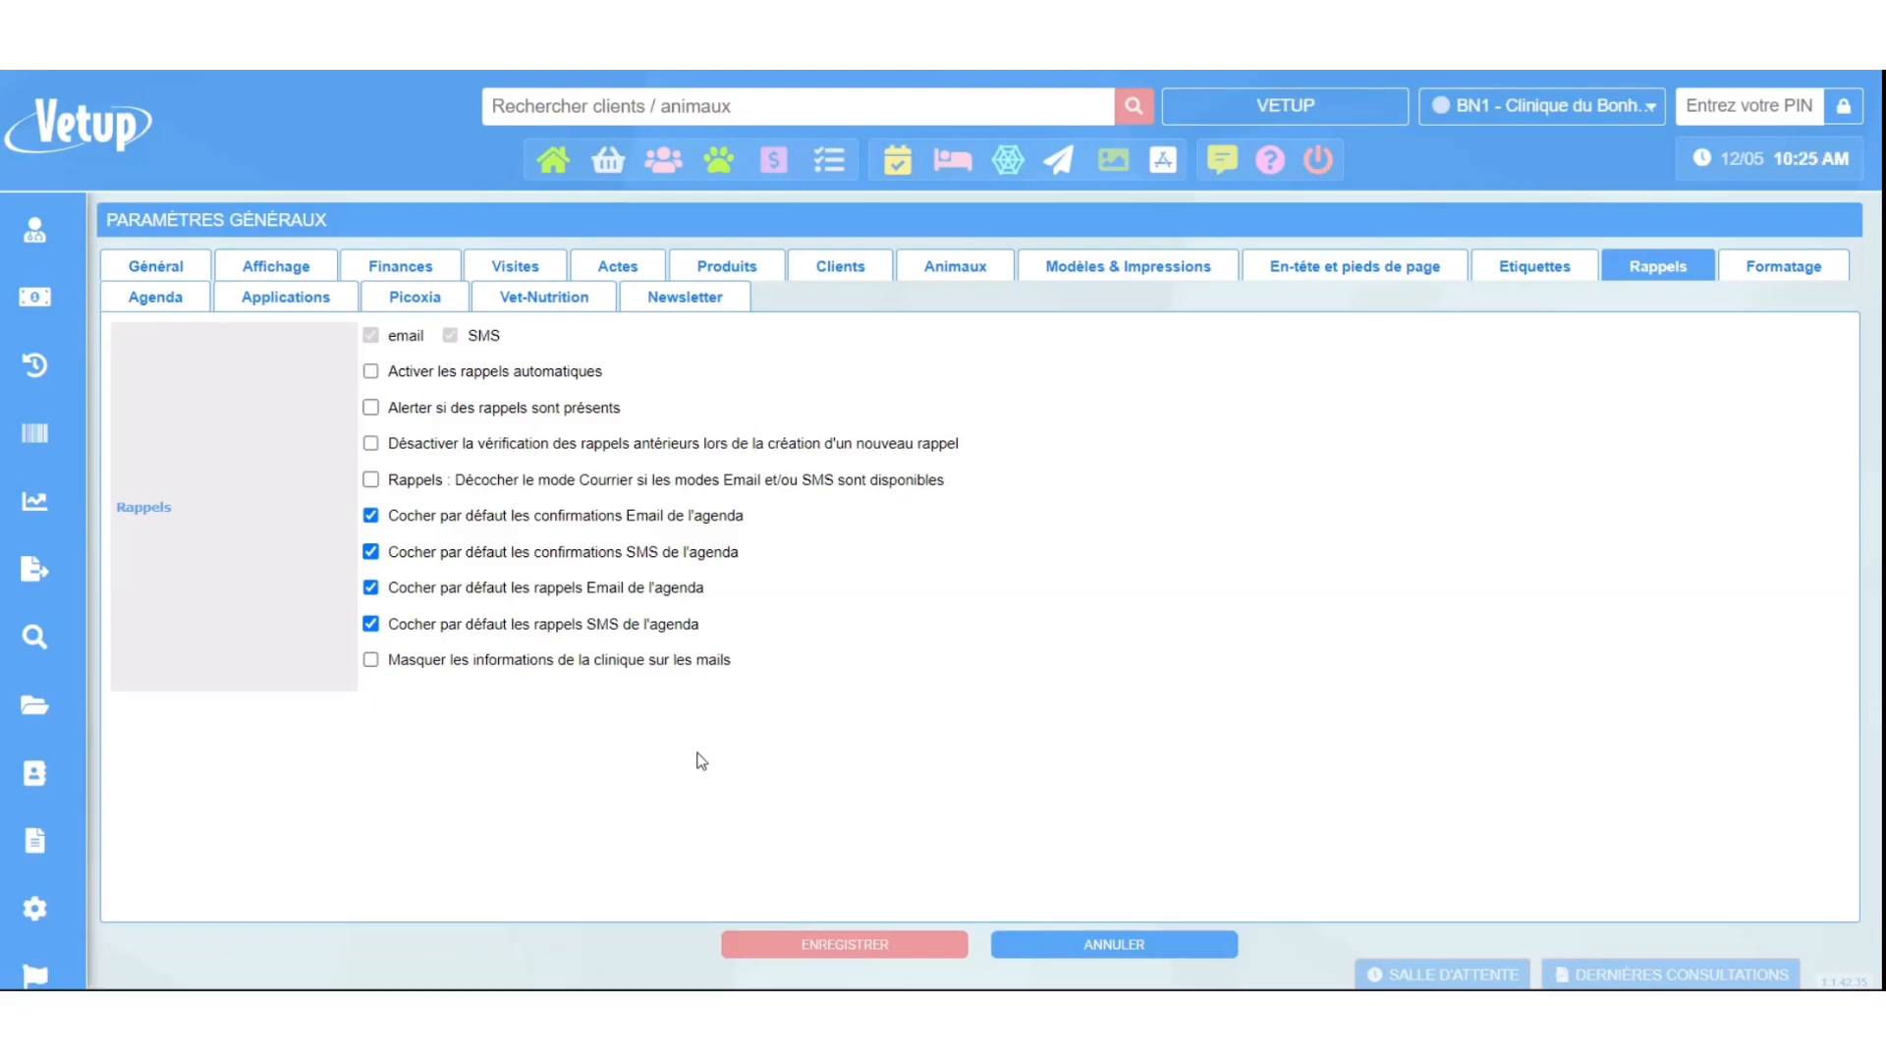
left_click(1764, 267)
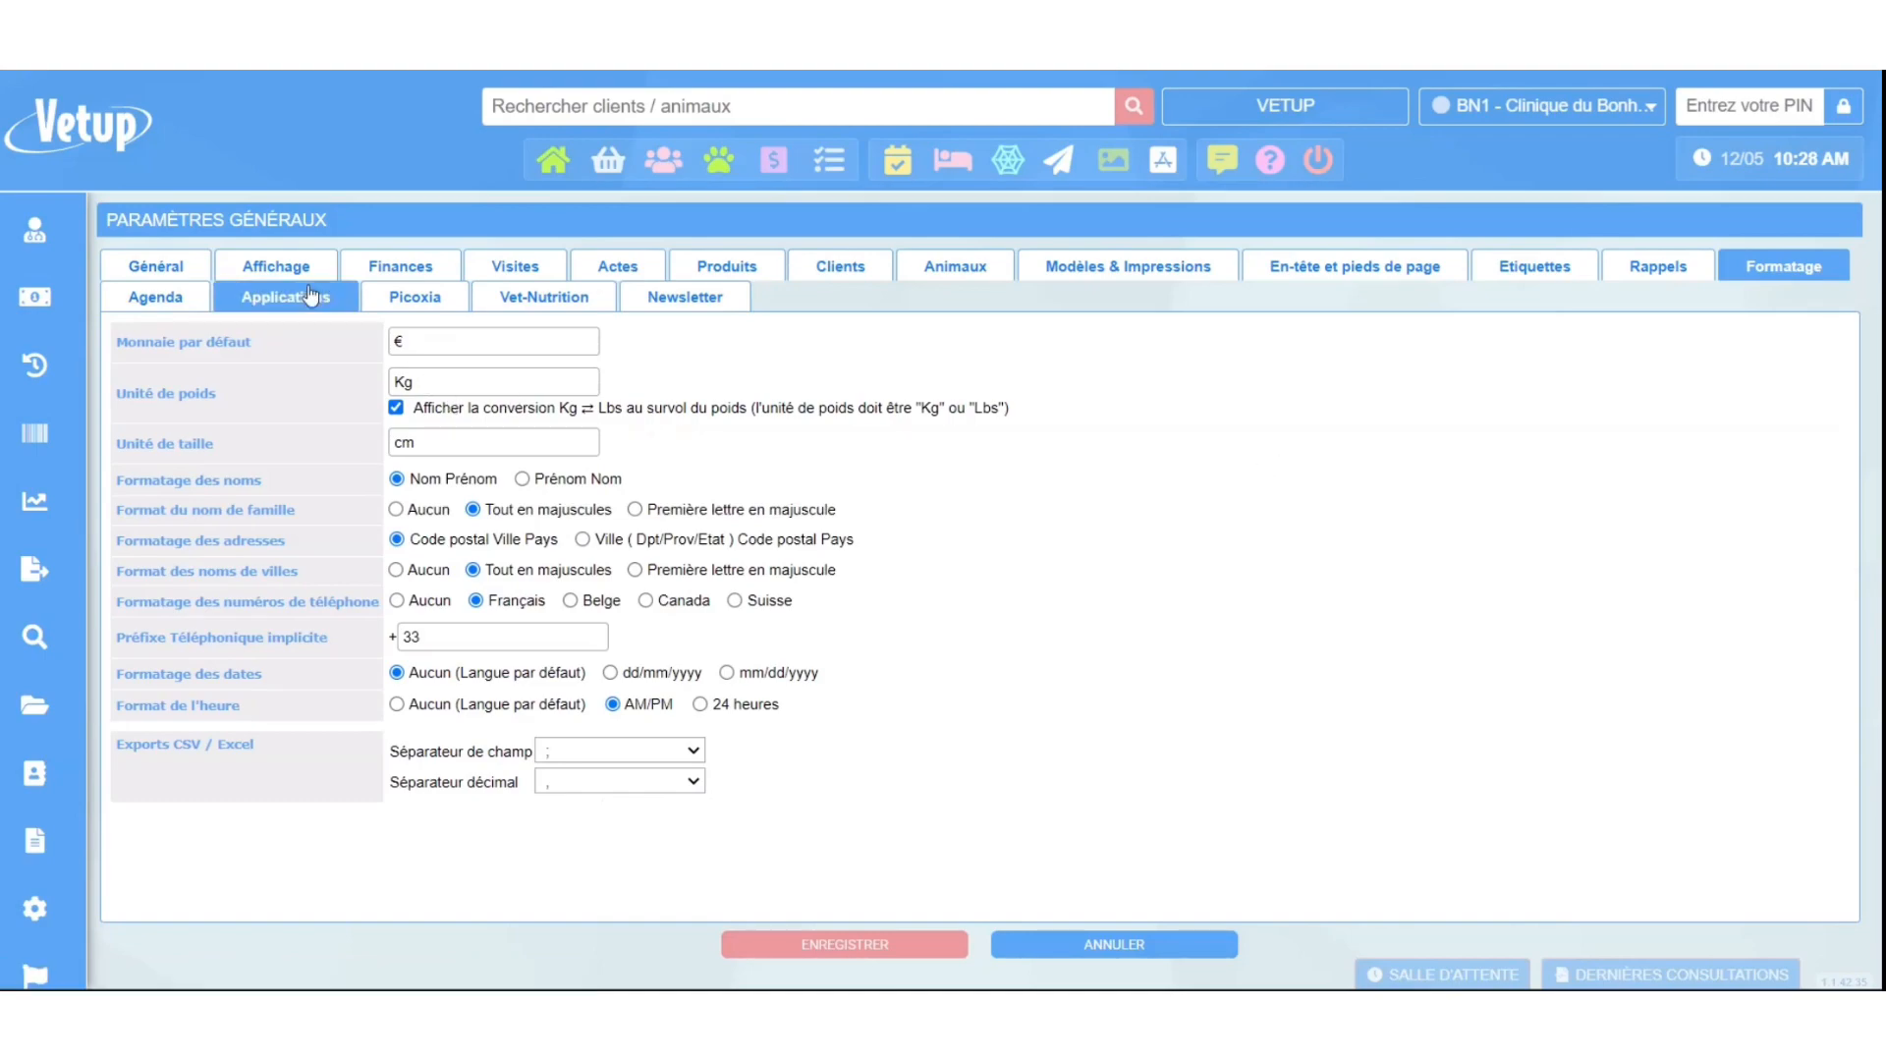
View the Agenda settings, check the first-day-of-week choices, and keep 9:00 AM as the agenda start time.
left_click(155, 298)
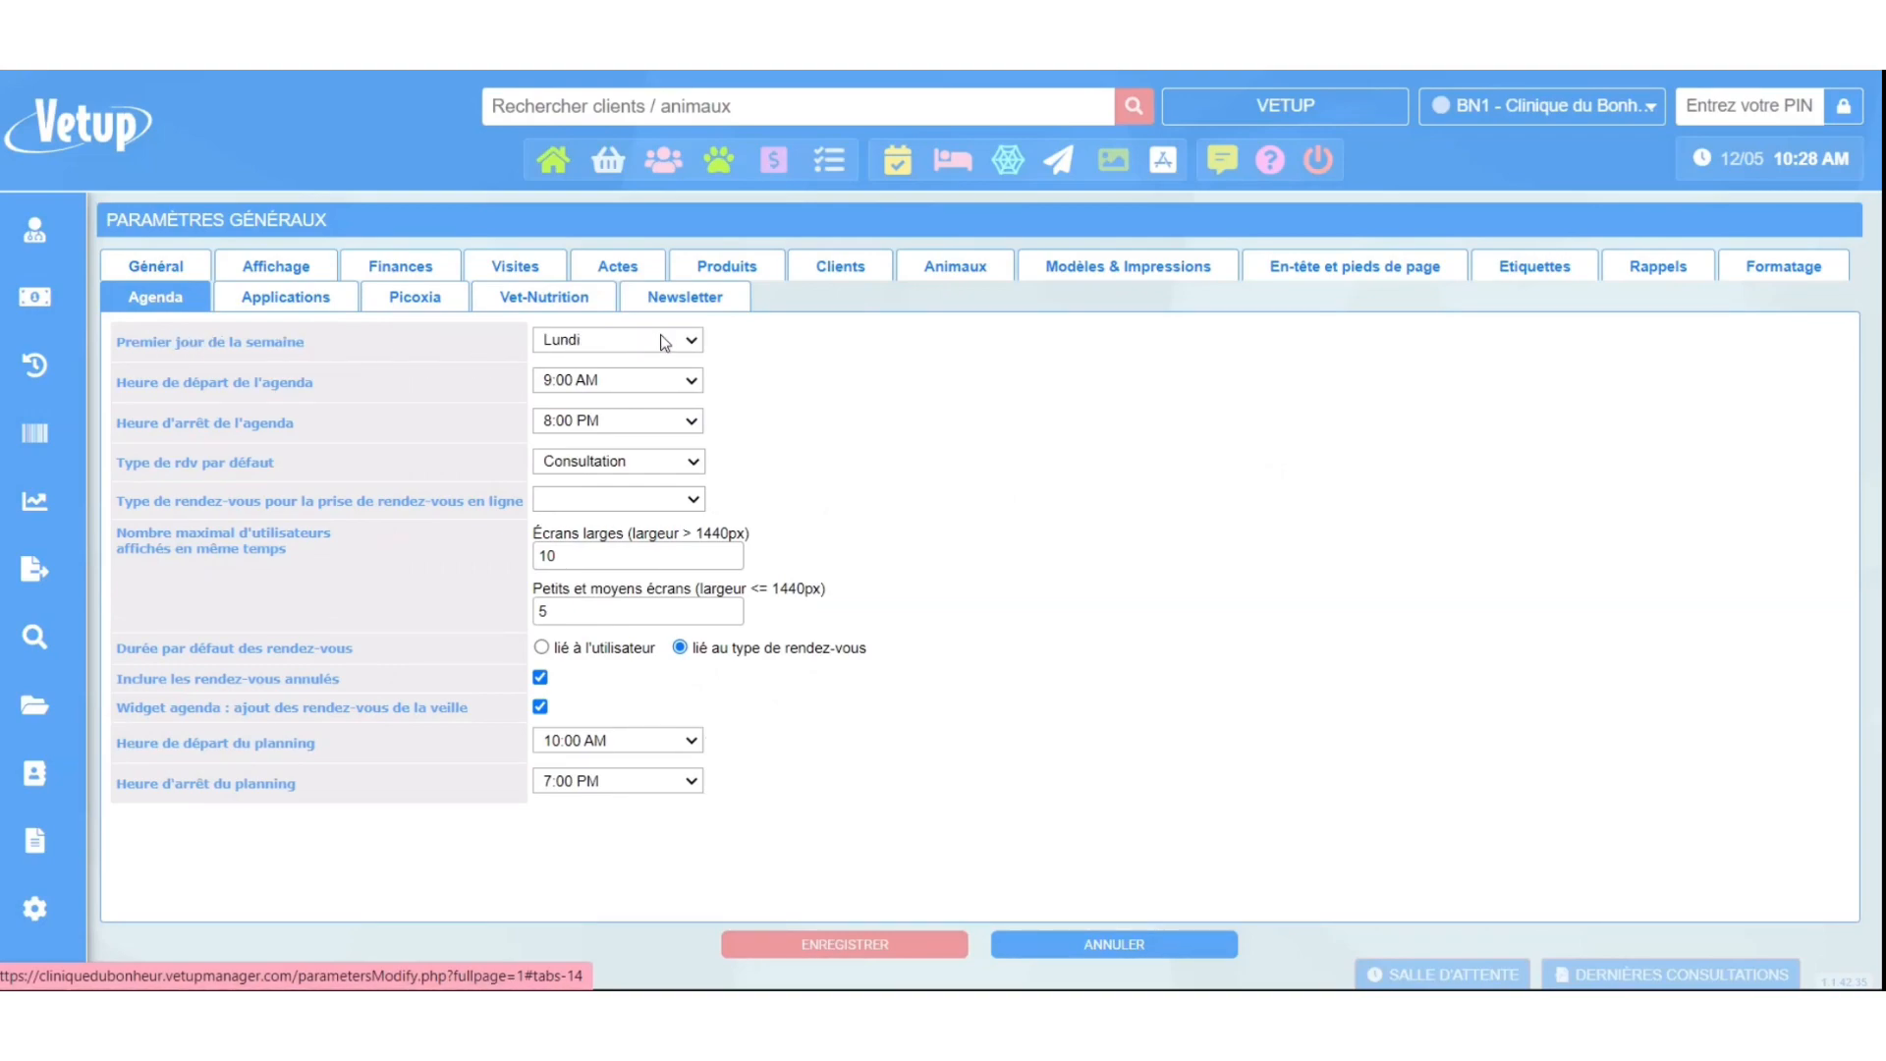
left_click(693, 341)
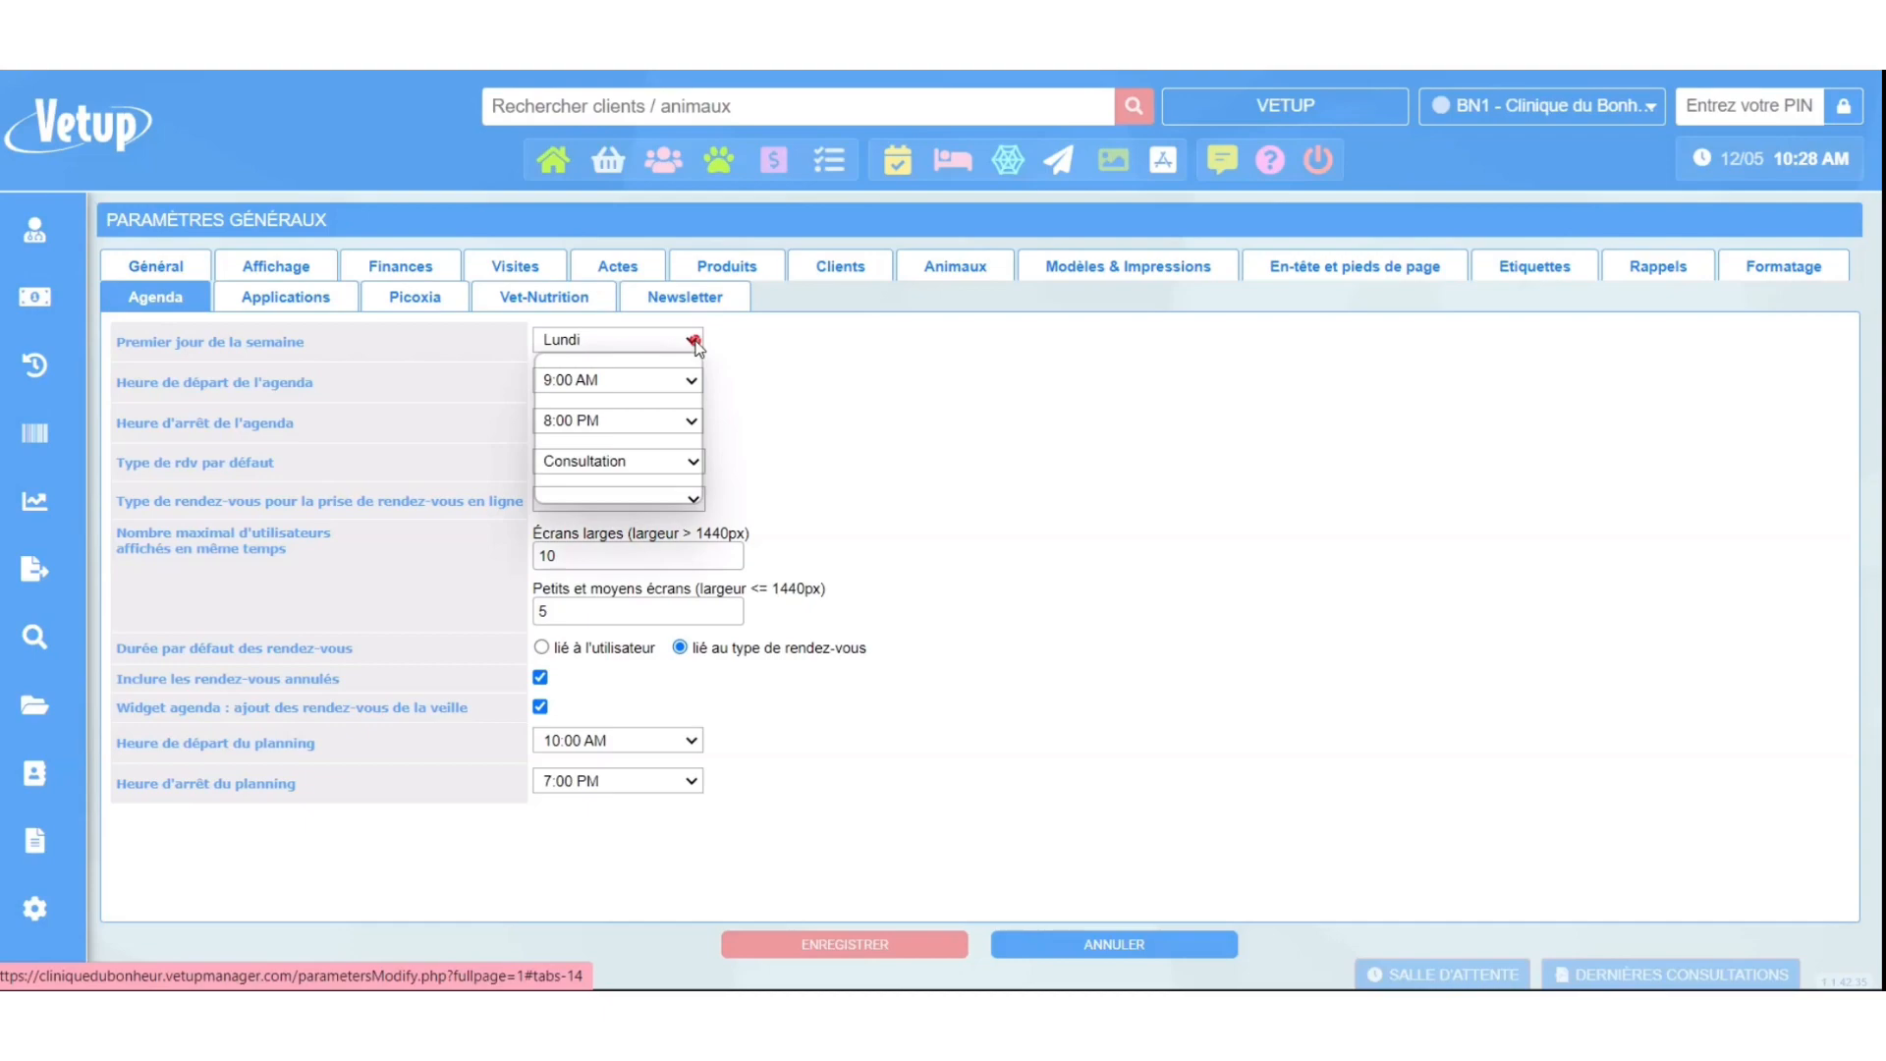
left_click(722, 353)
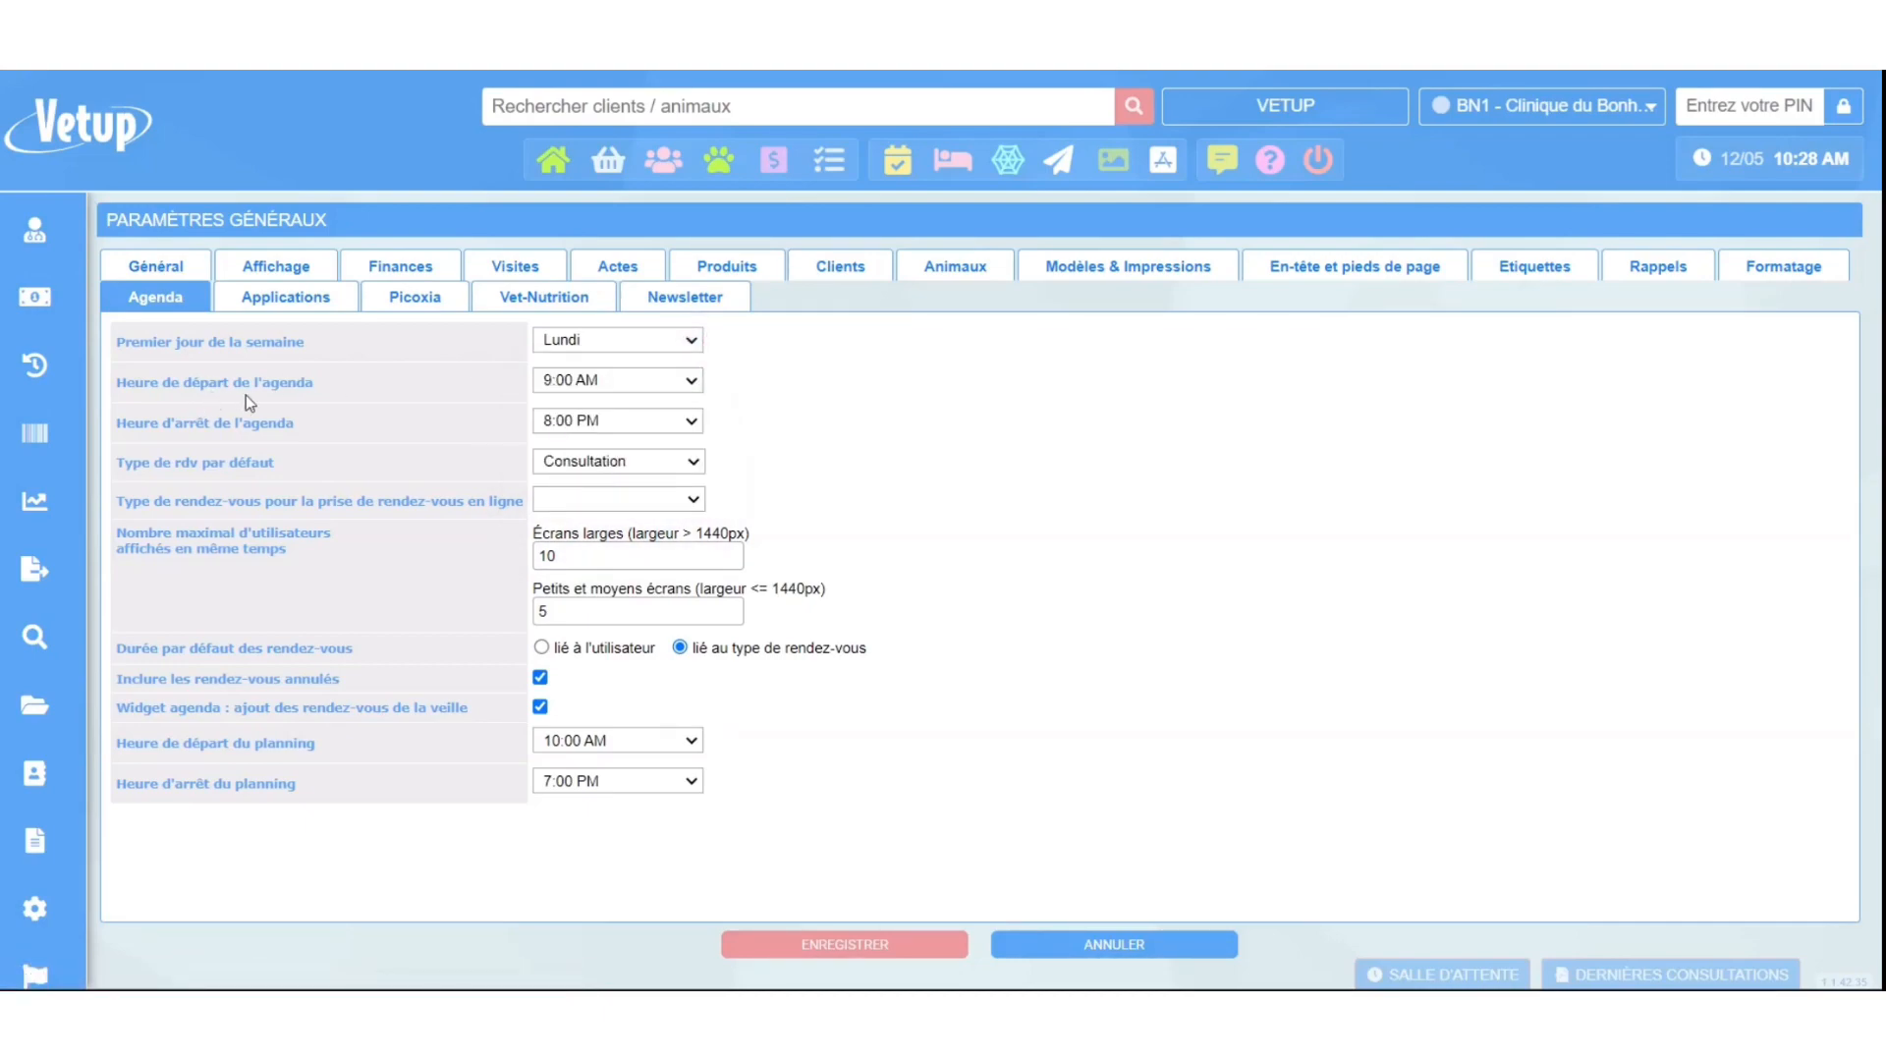
left_click(691, 380)
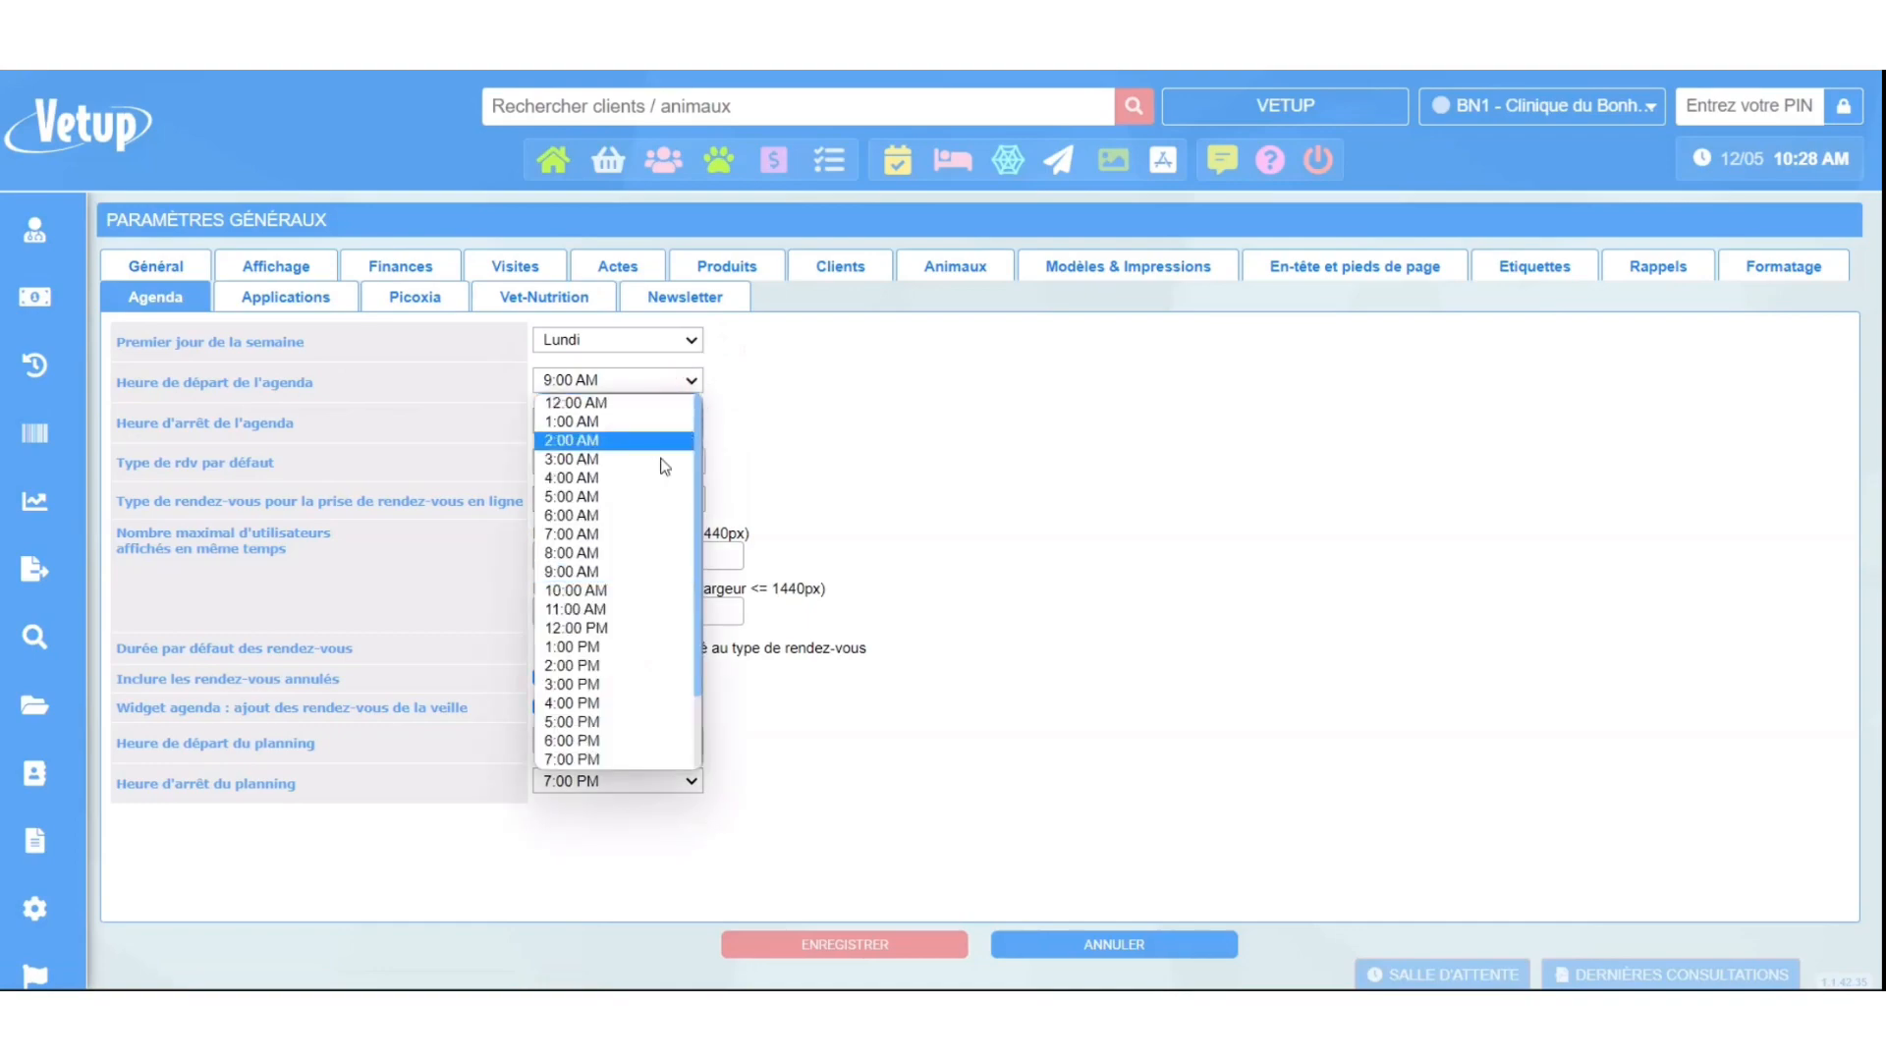
left_click(629, 571)
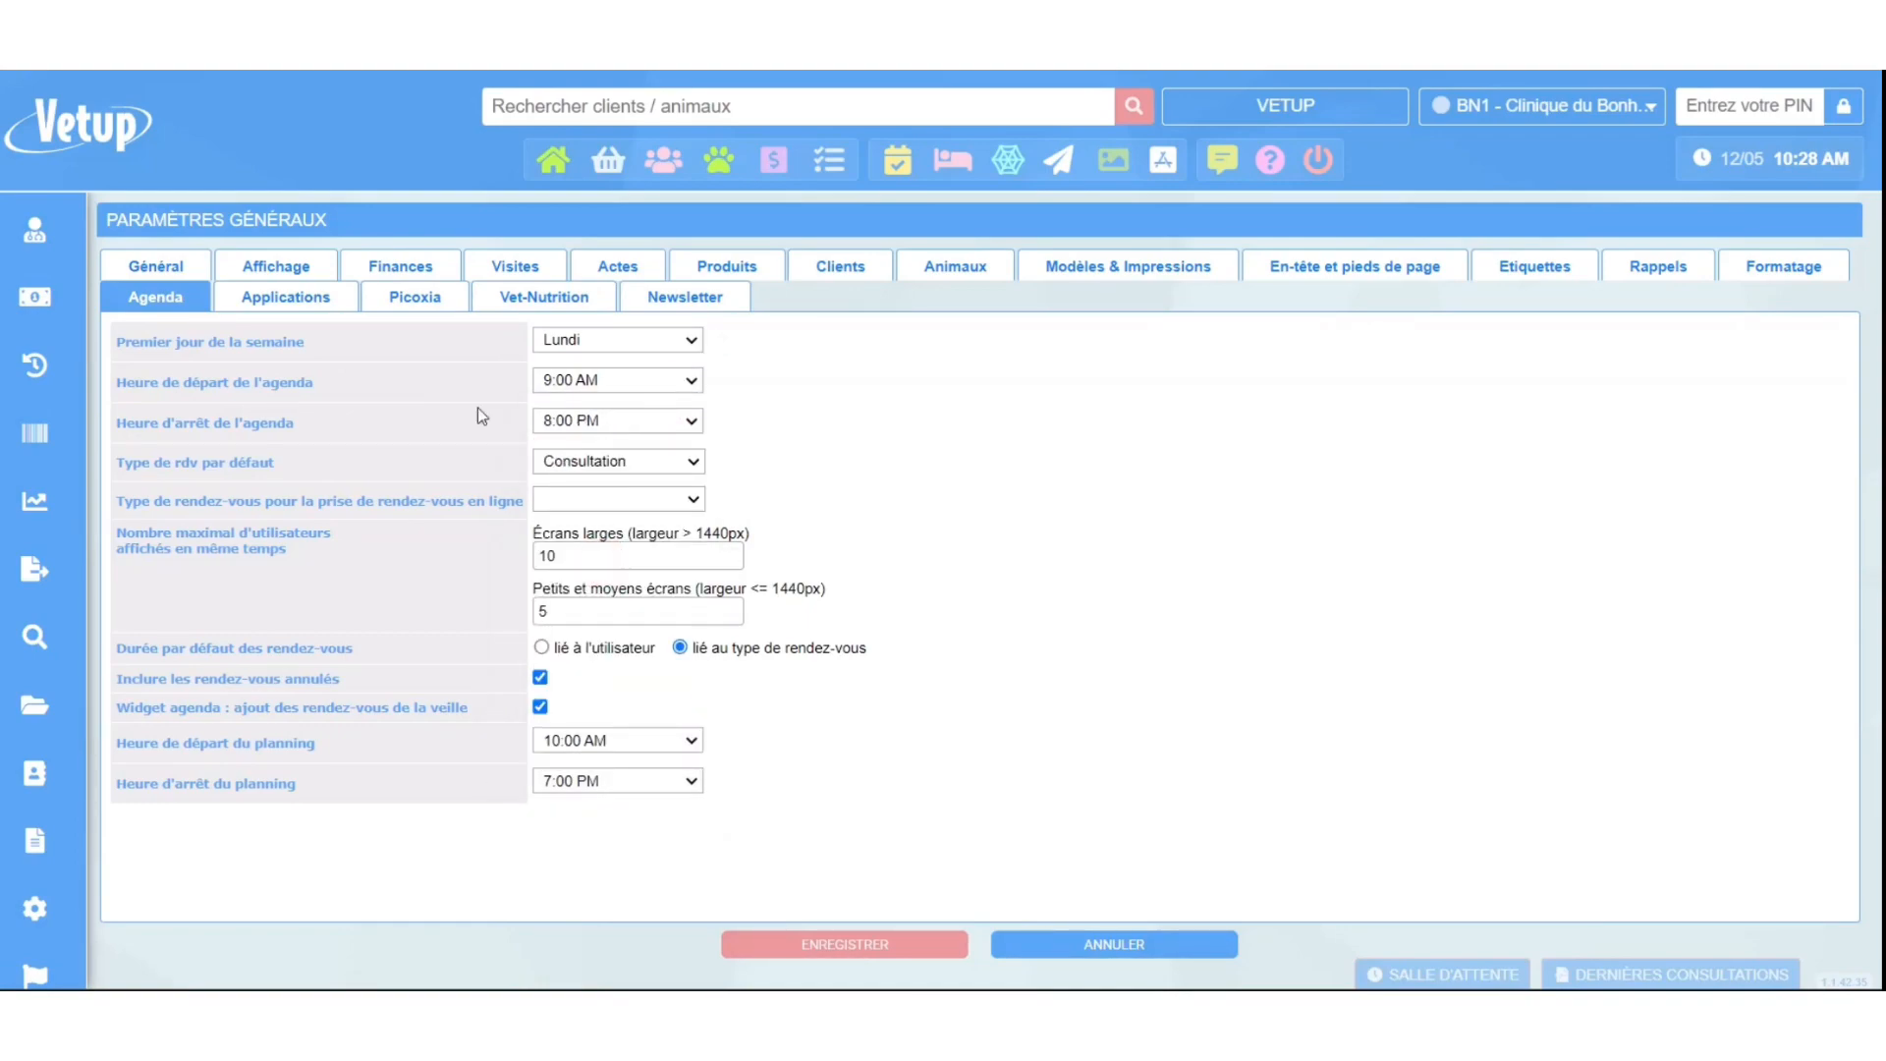
Check the agenda end-time choices and test Inclure les rendez-vous annulés, leaving it enabled.
left_click(603, 416)
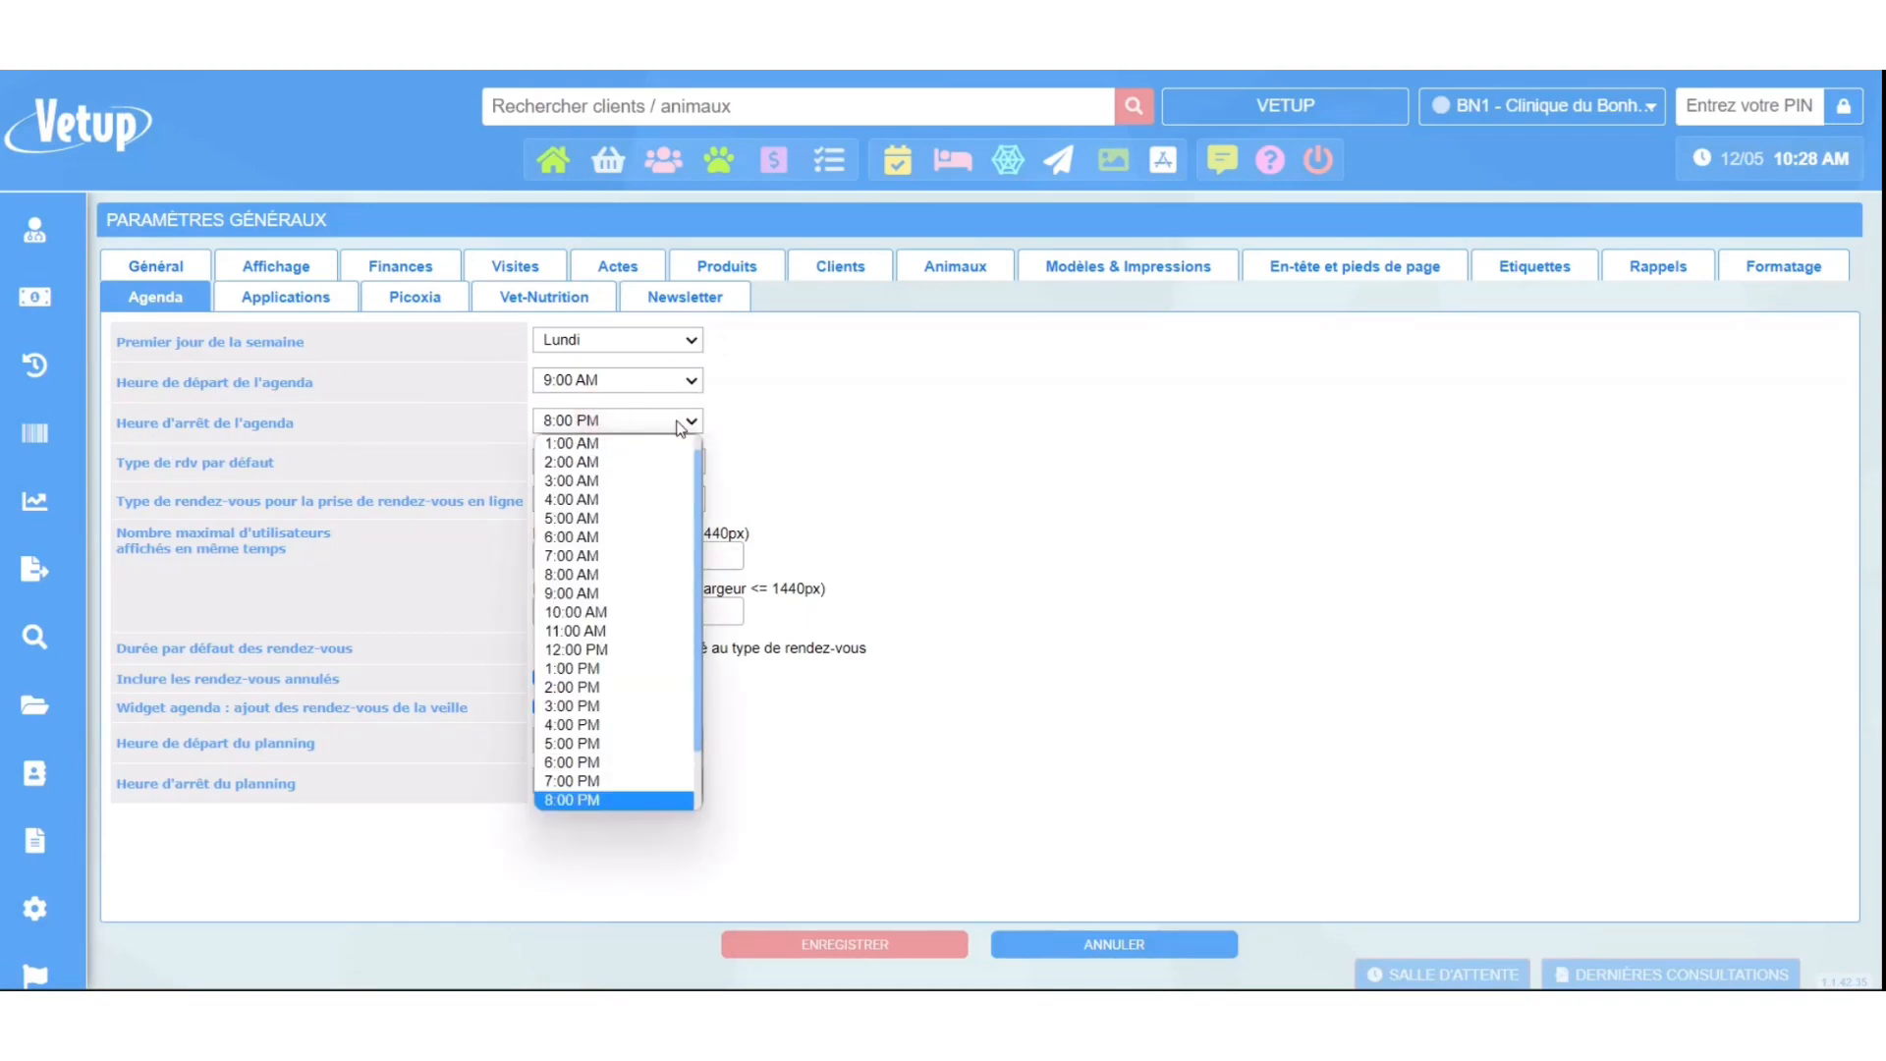
left_click(678, 425)
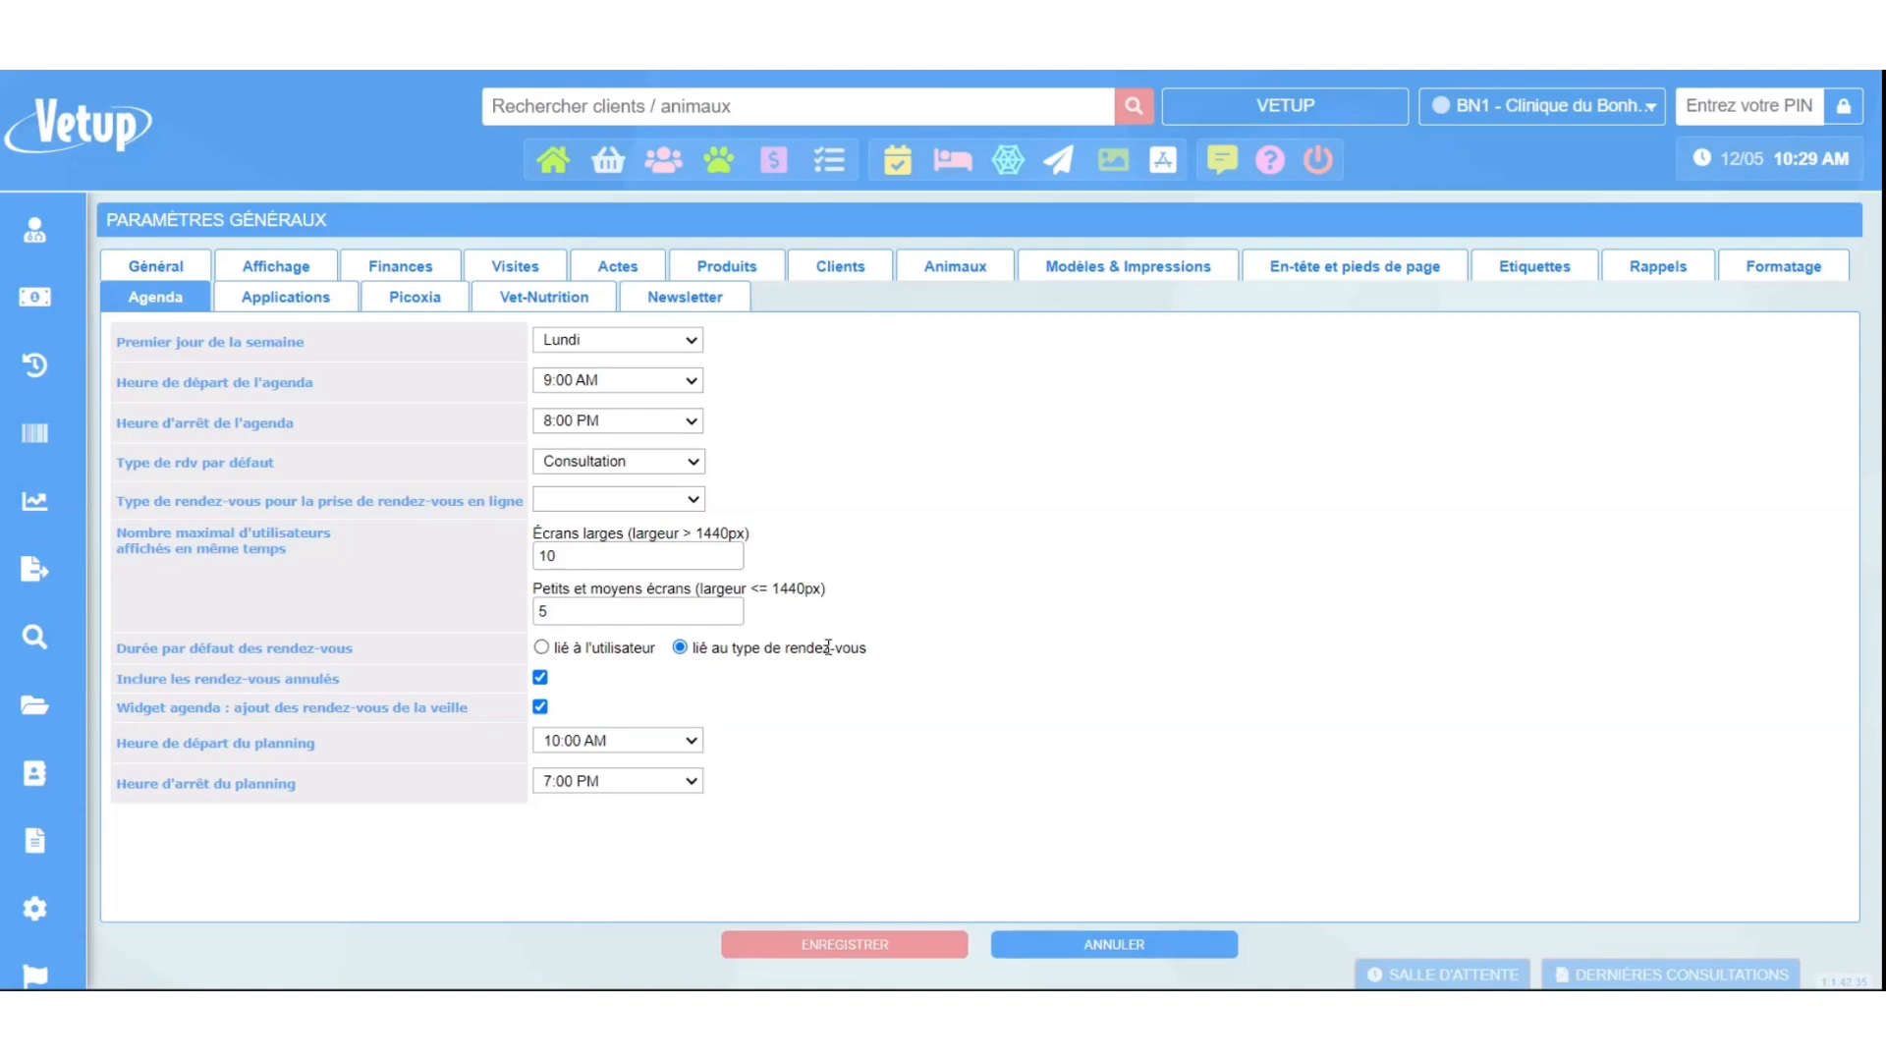
left_click(540, 678)
left_click(542, 679)
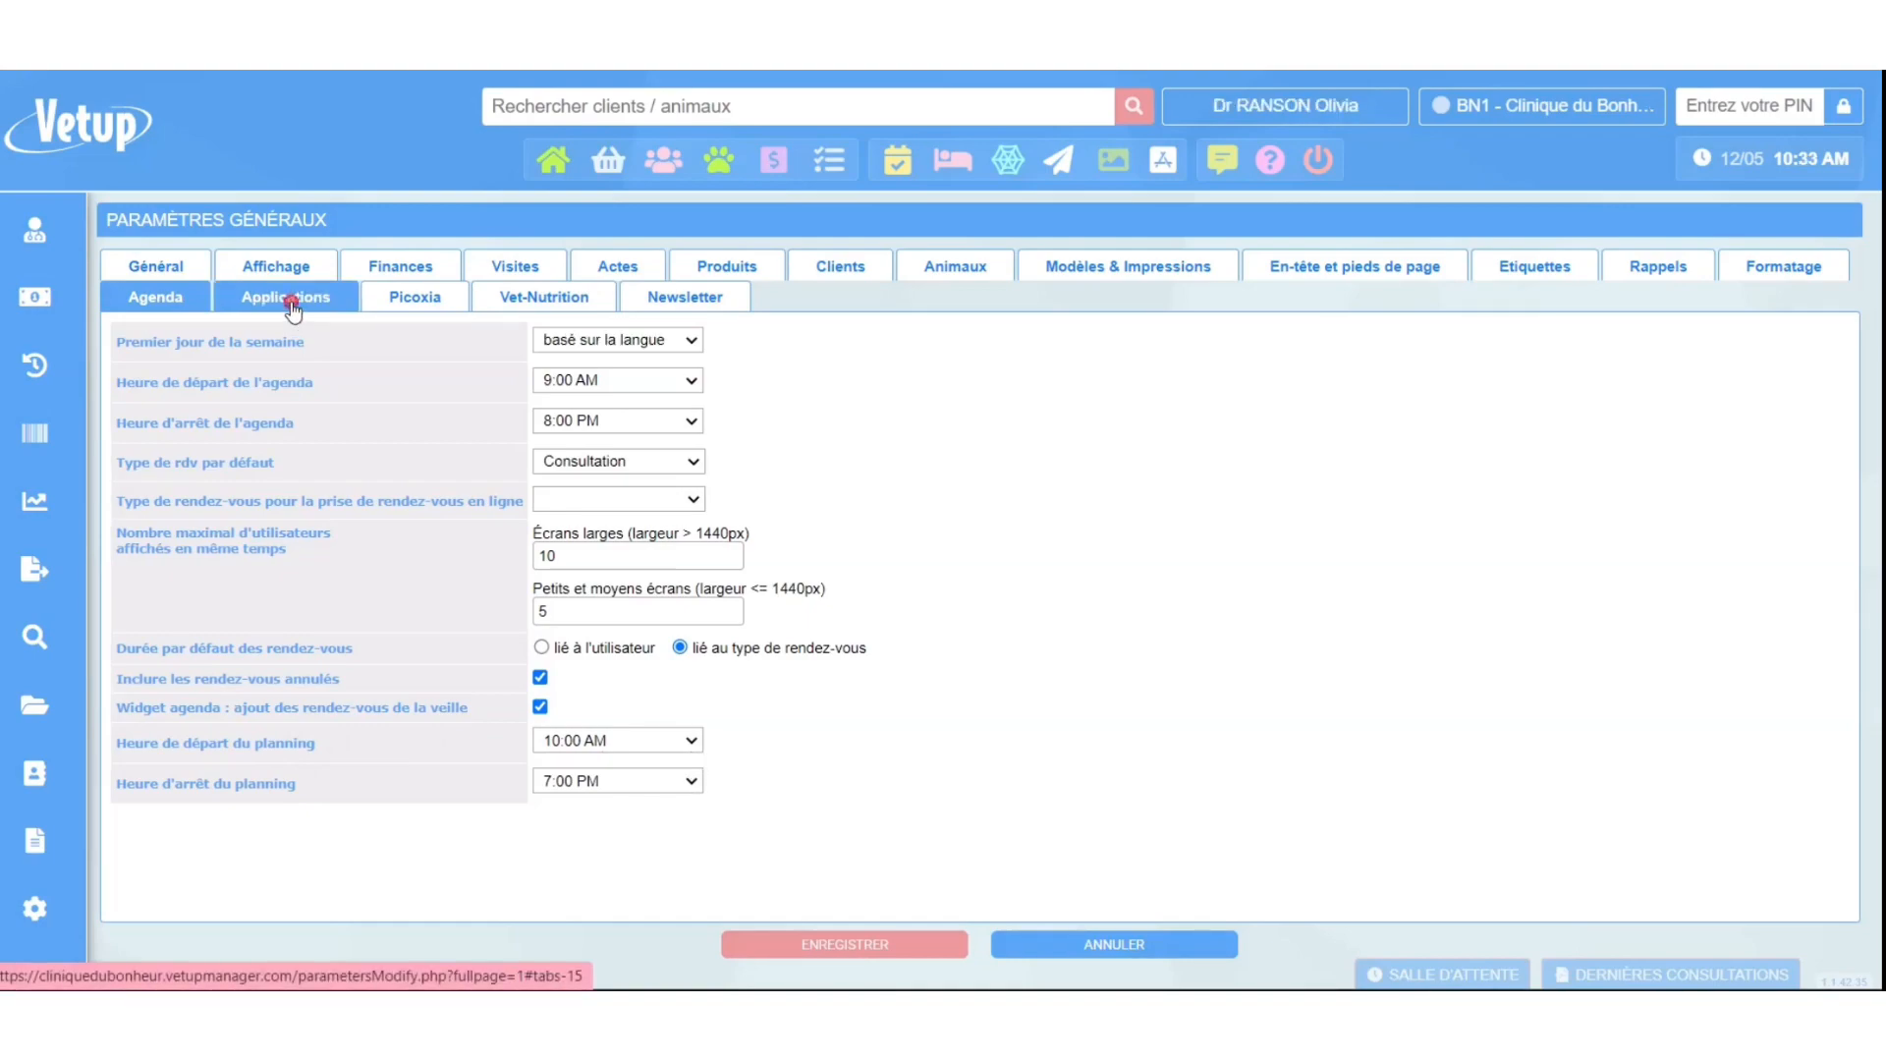
View the LinkyVet settings under Applications and the Picoxia licence setting.
left_click(288, 299)
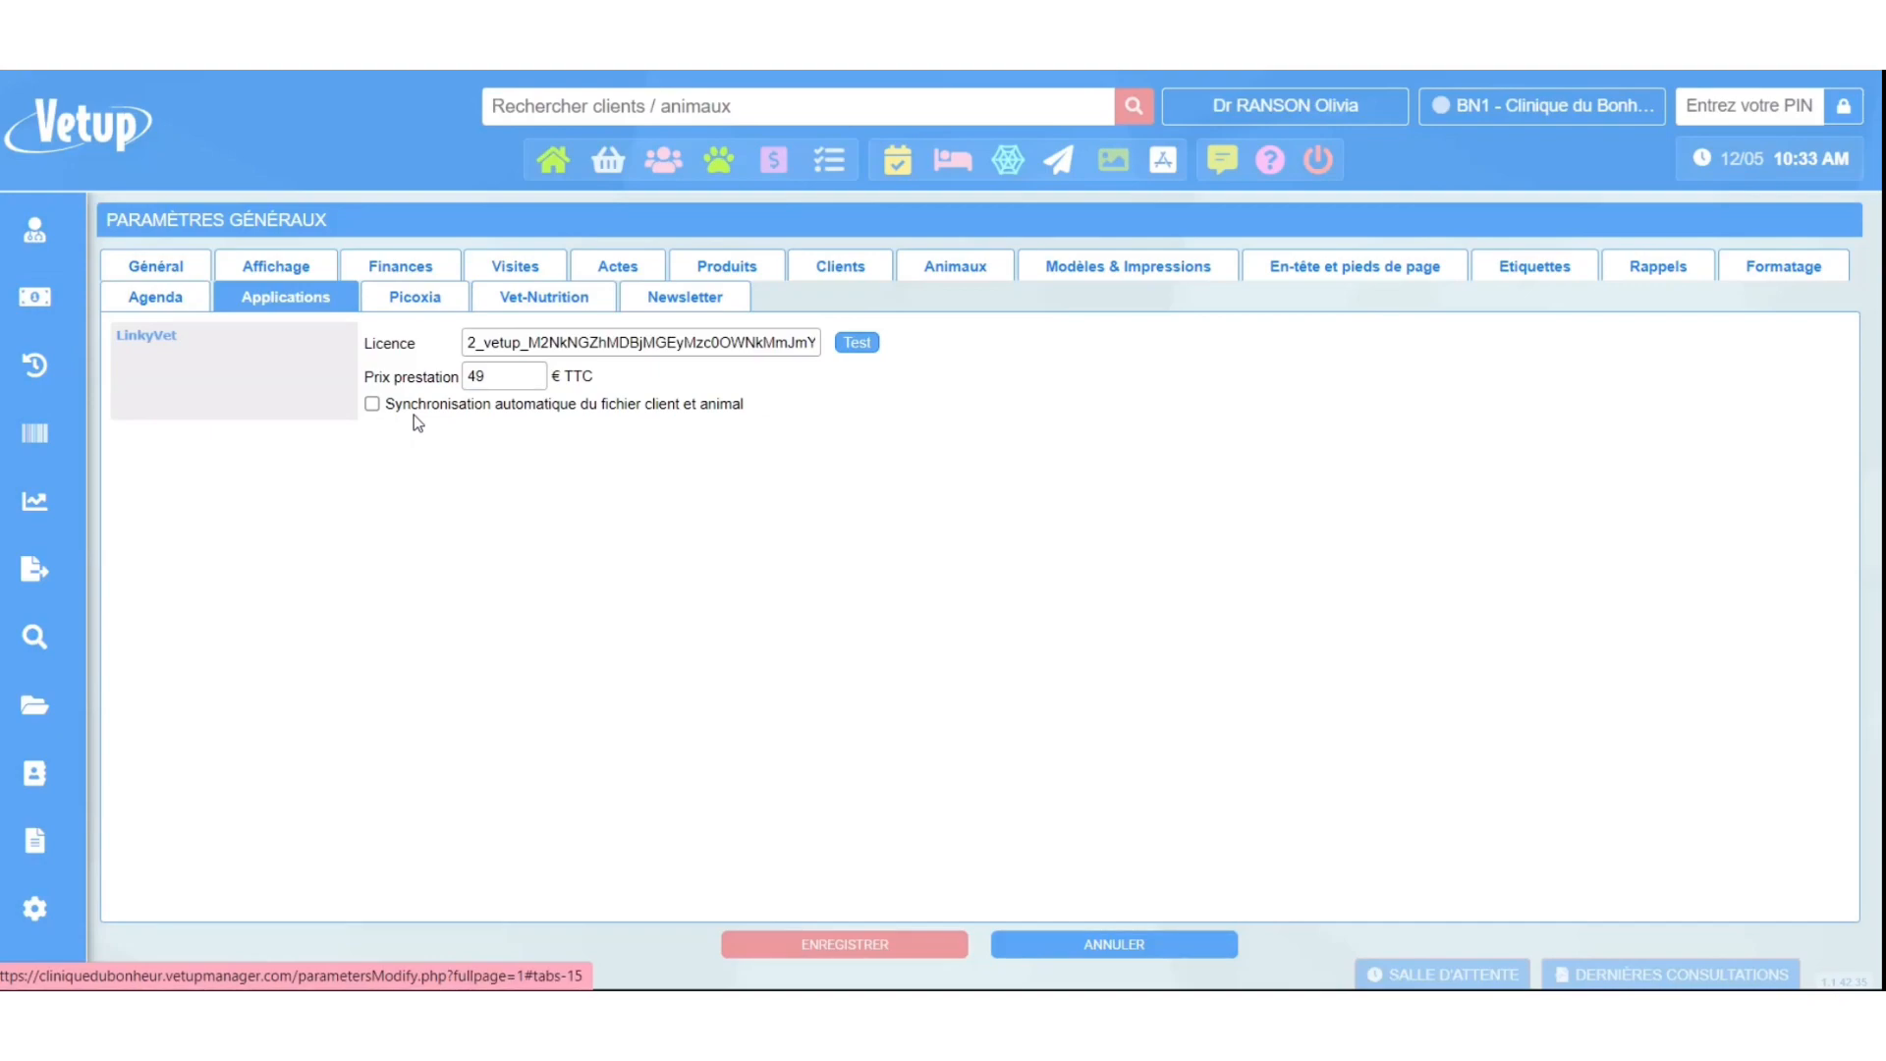
left_click(411, 312)
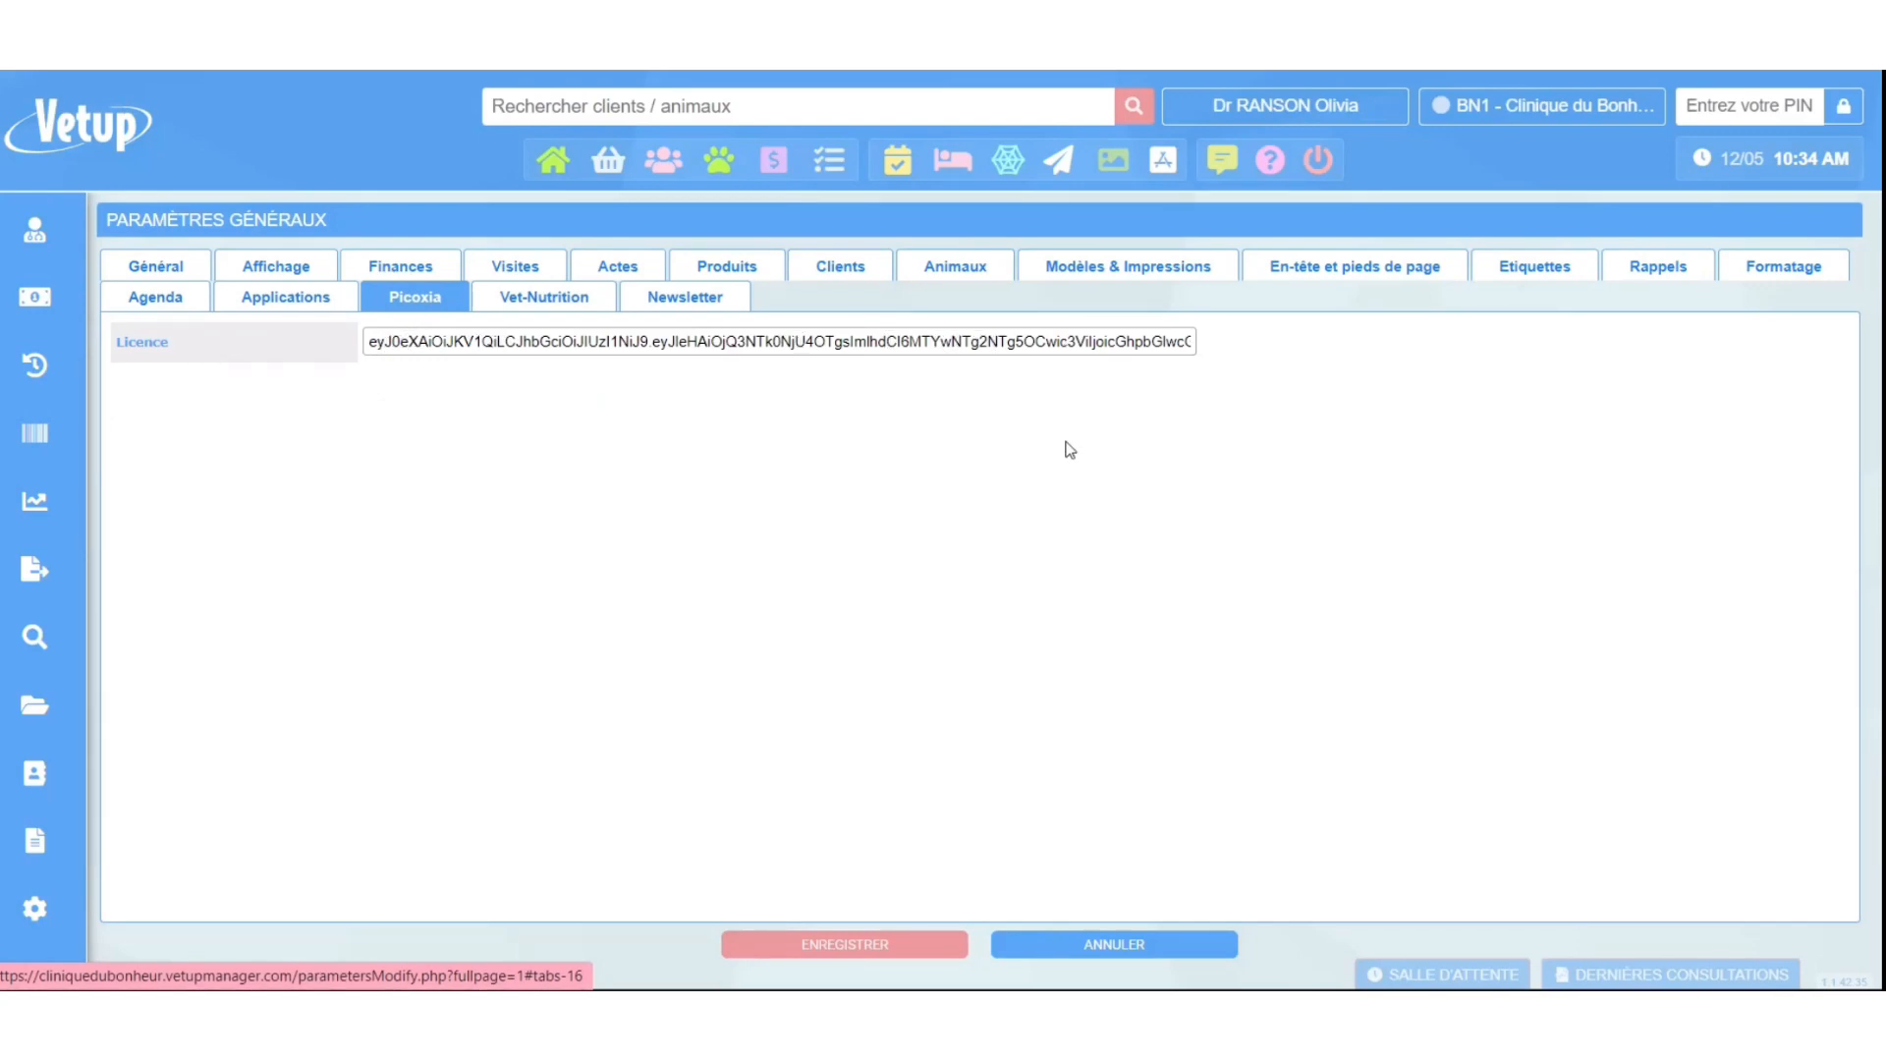
View the Vet-Nutrition subscription information and the Newsletter settings for sender, header and footer.
left_click(544, 297)
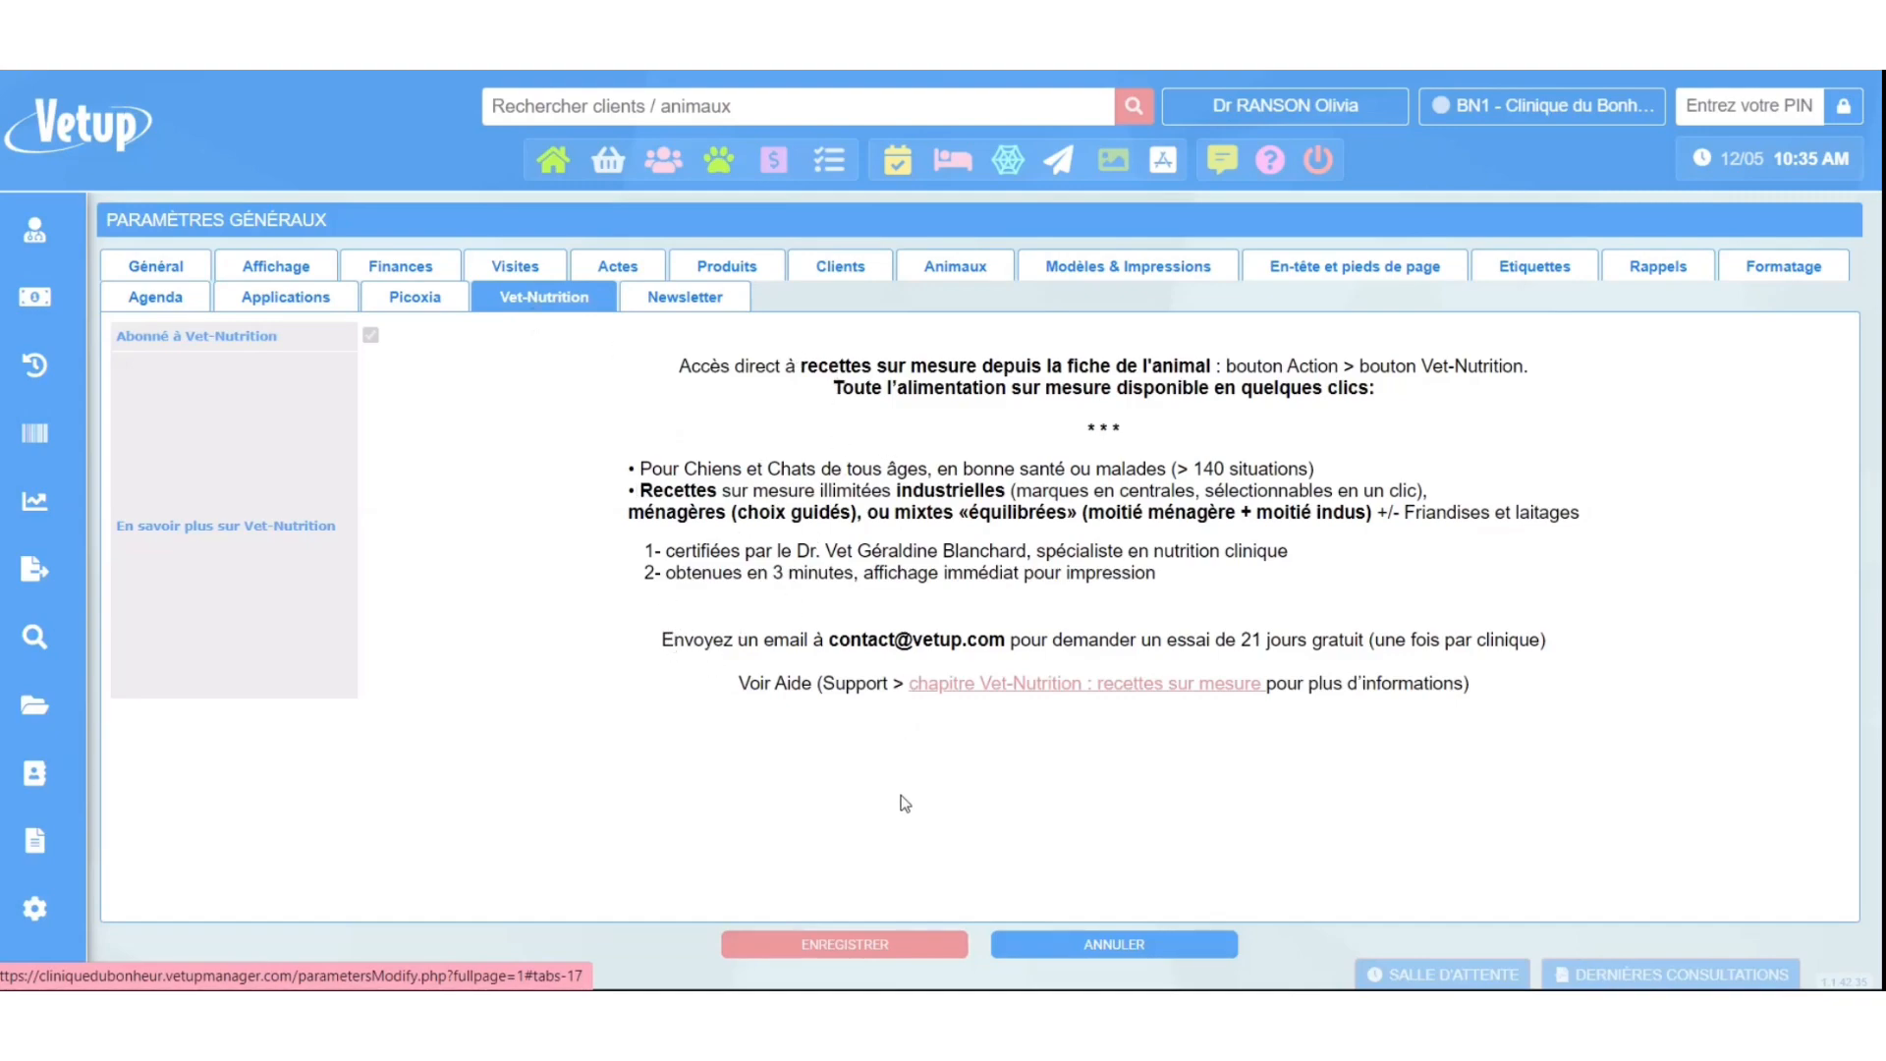
left_click(685, 297)
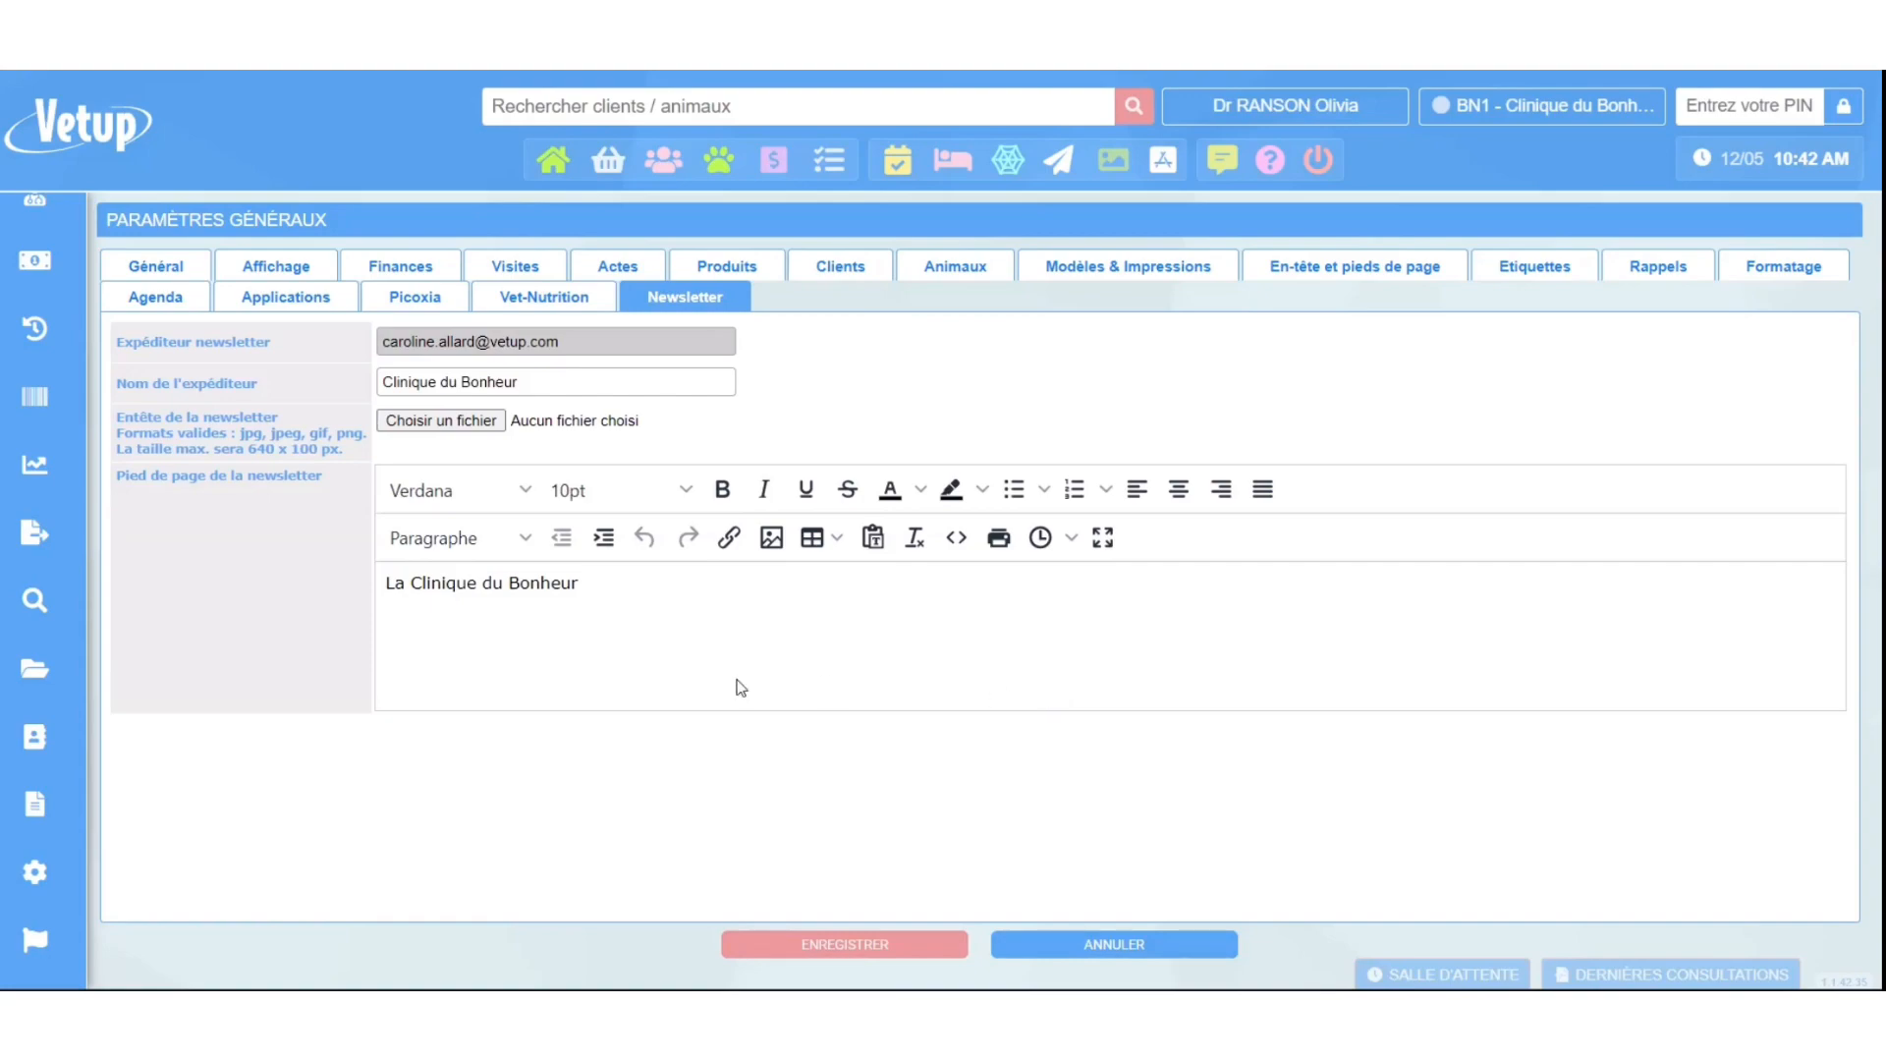
Look through all the entries available under Paramètres, from Paramètres généraux to Couleurs animales.
left_click(24, 869)
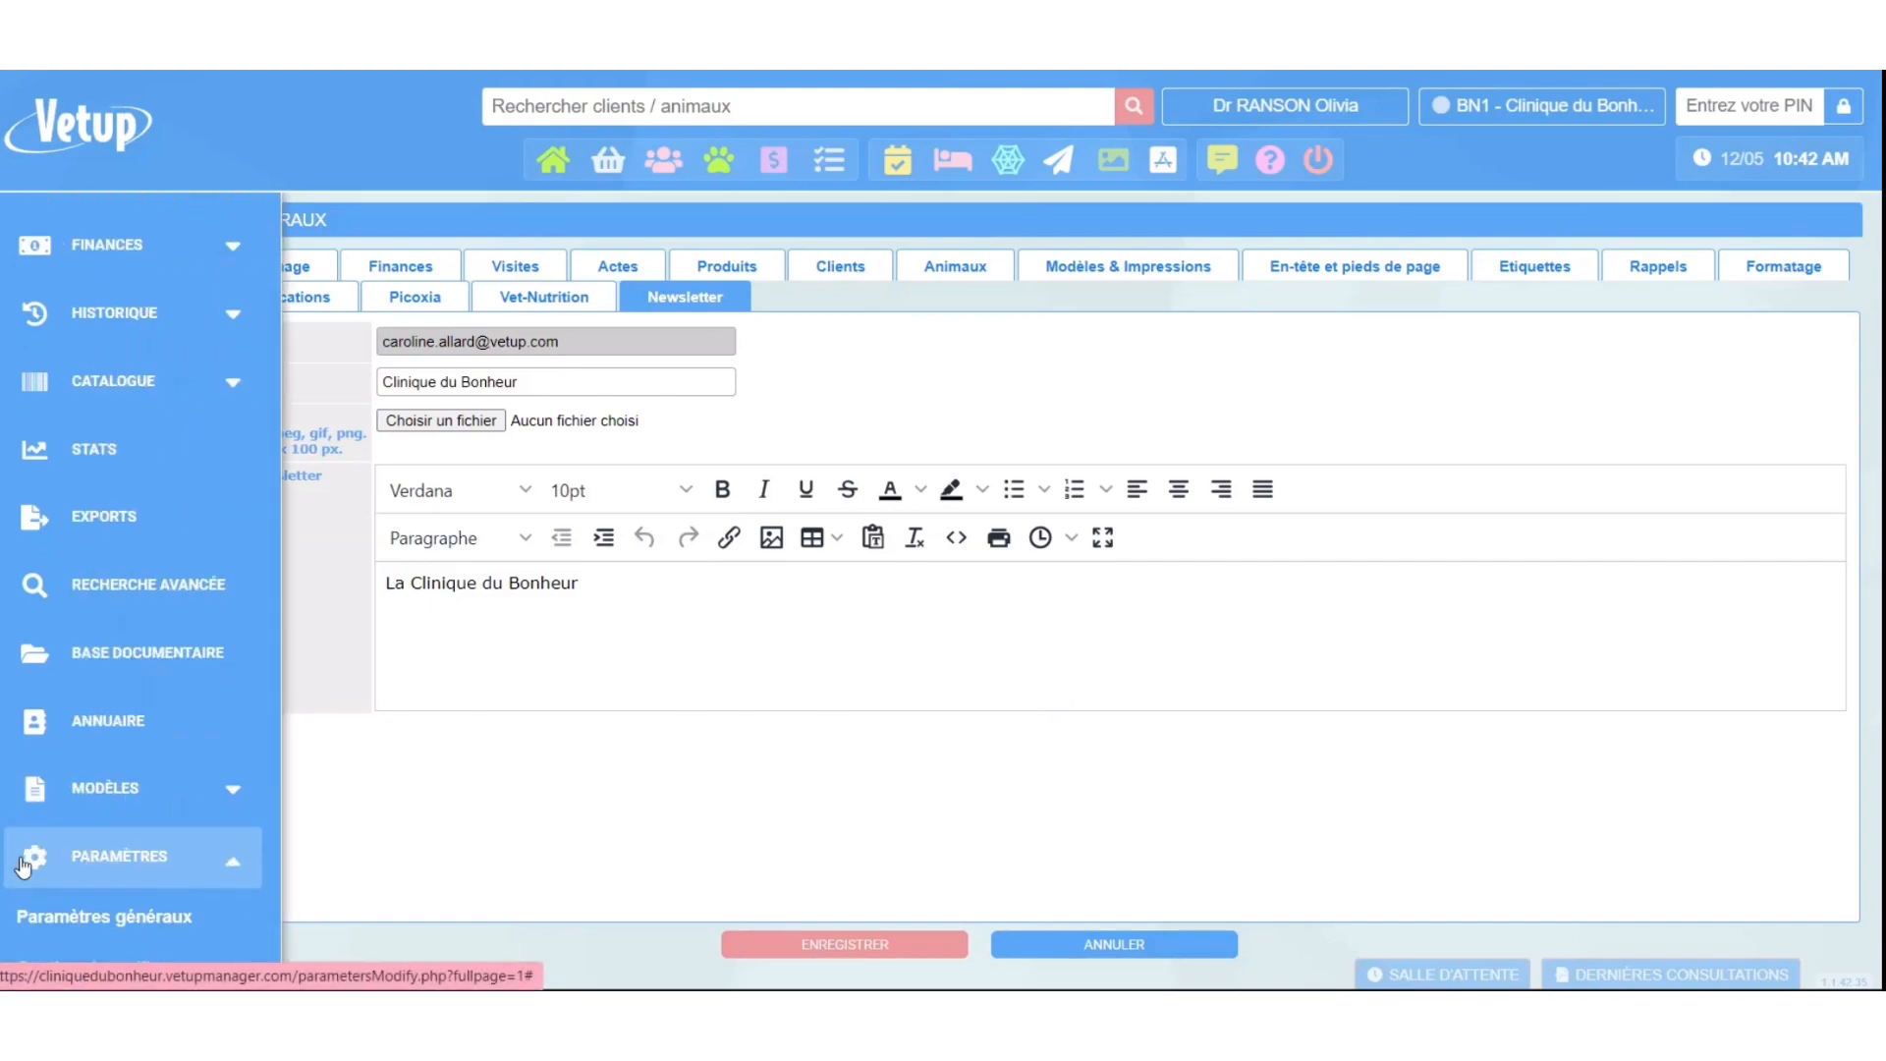
scroll(42, 788, "down", 5)
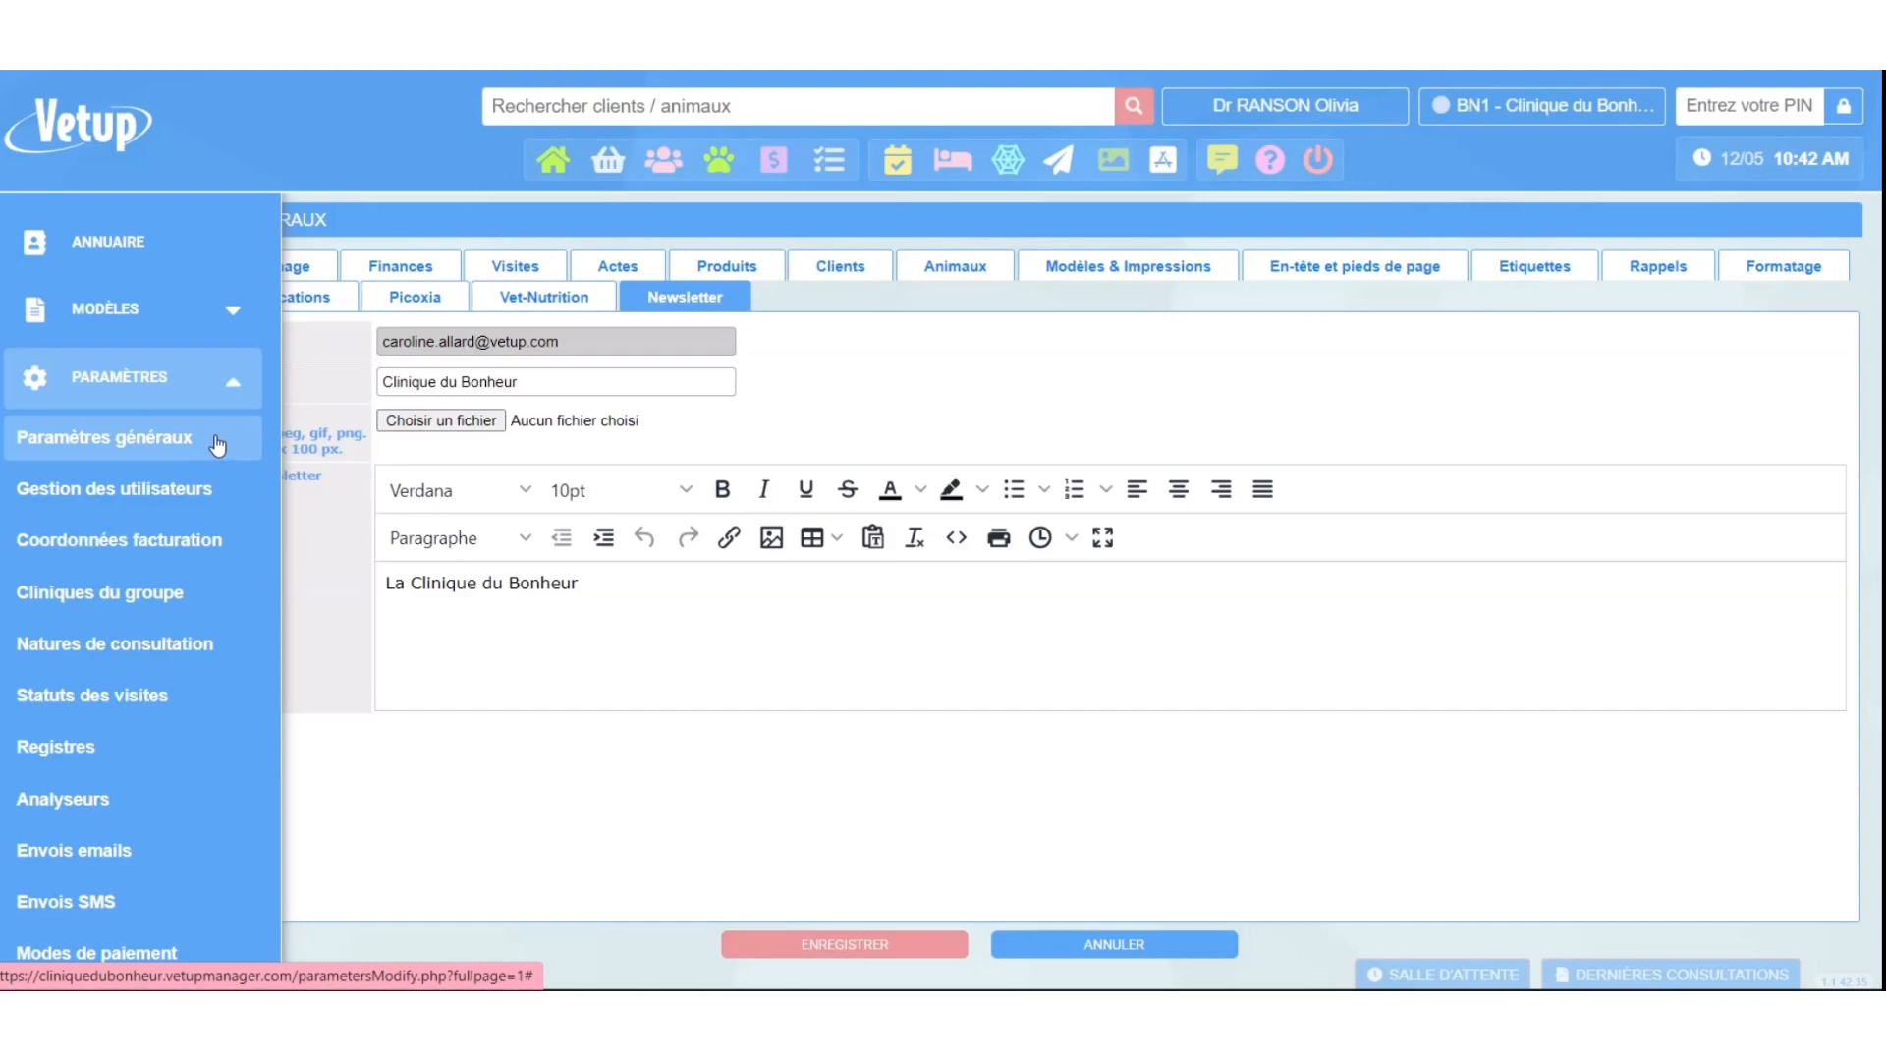
scroll(216, 447, "down", 2)
scroll(102, 733, "down", 8)
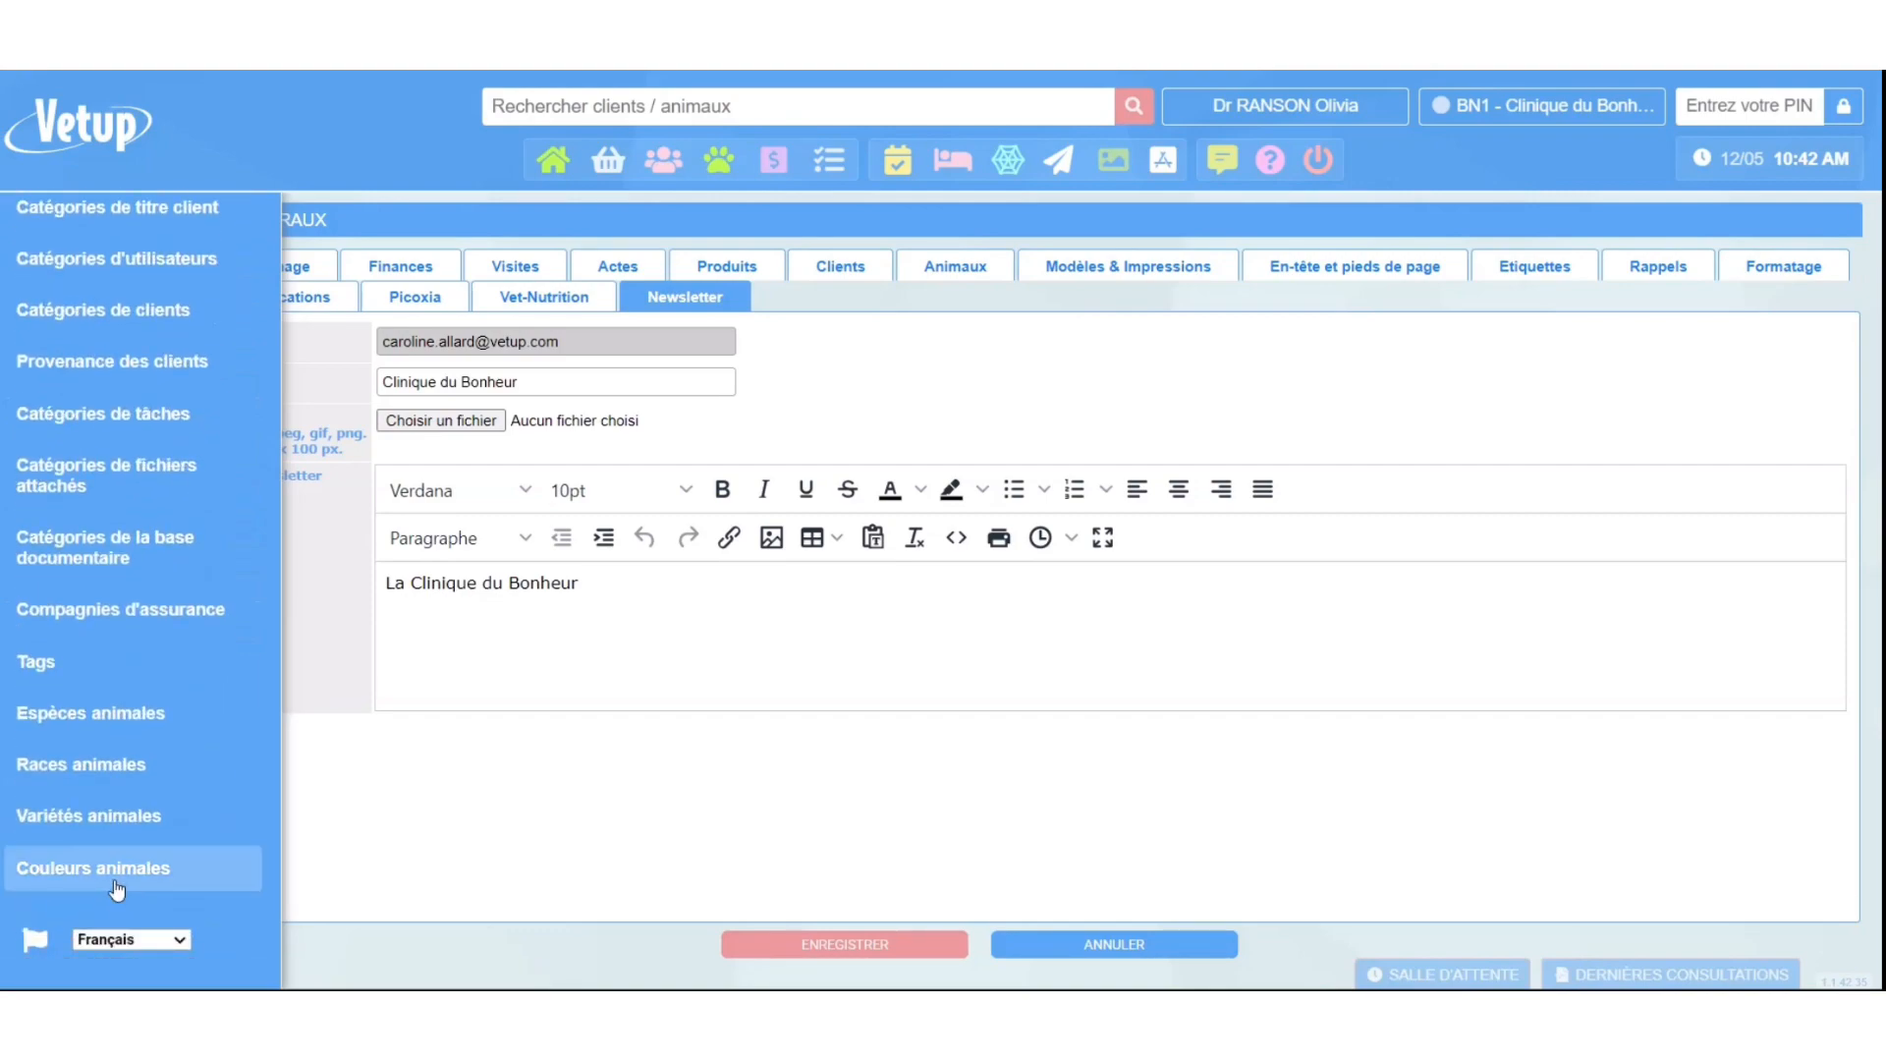
scroll(112, 905, "up", 8)
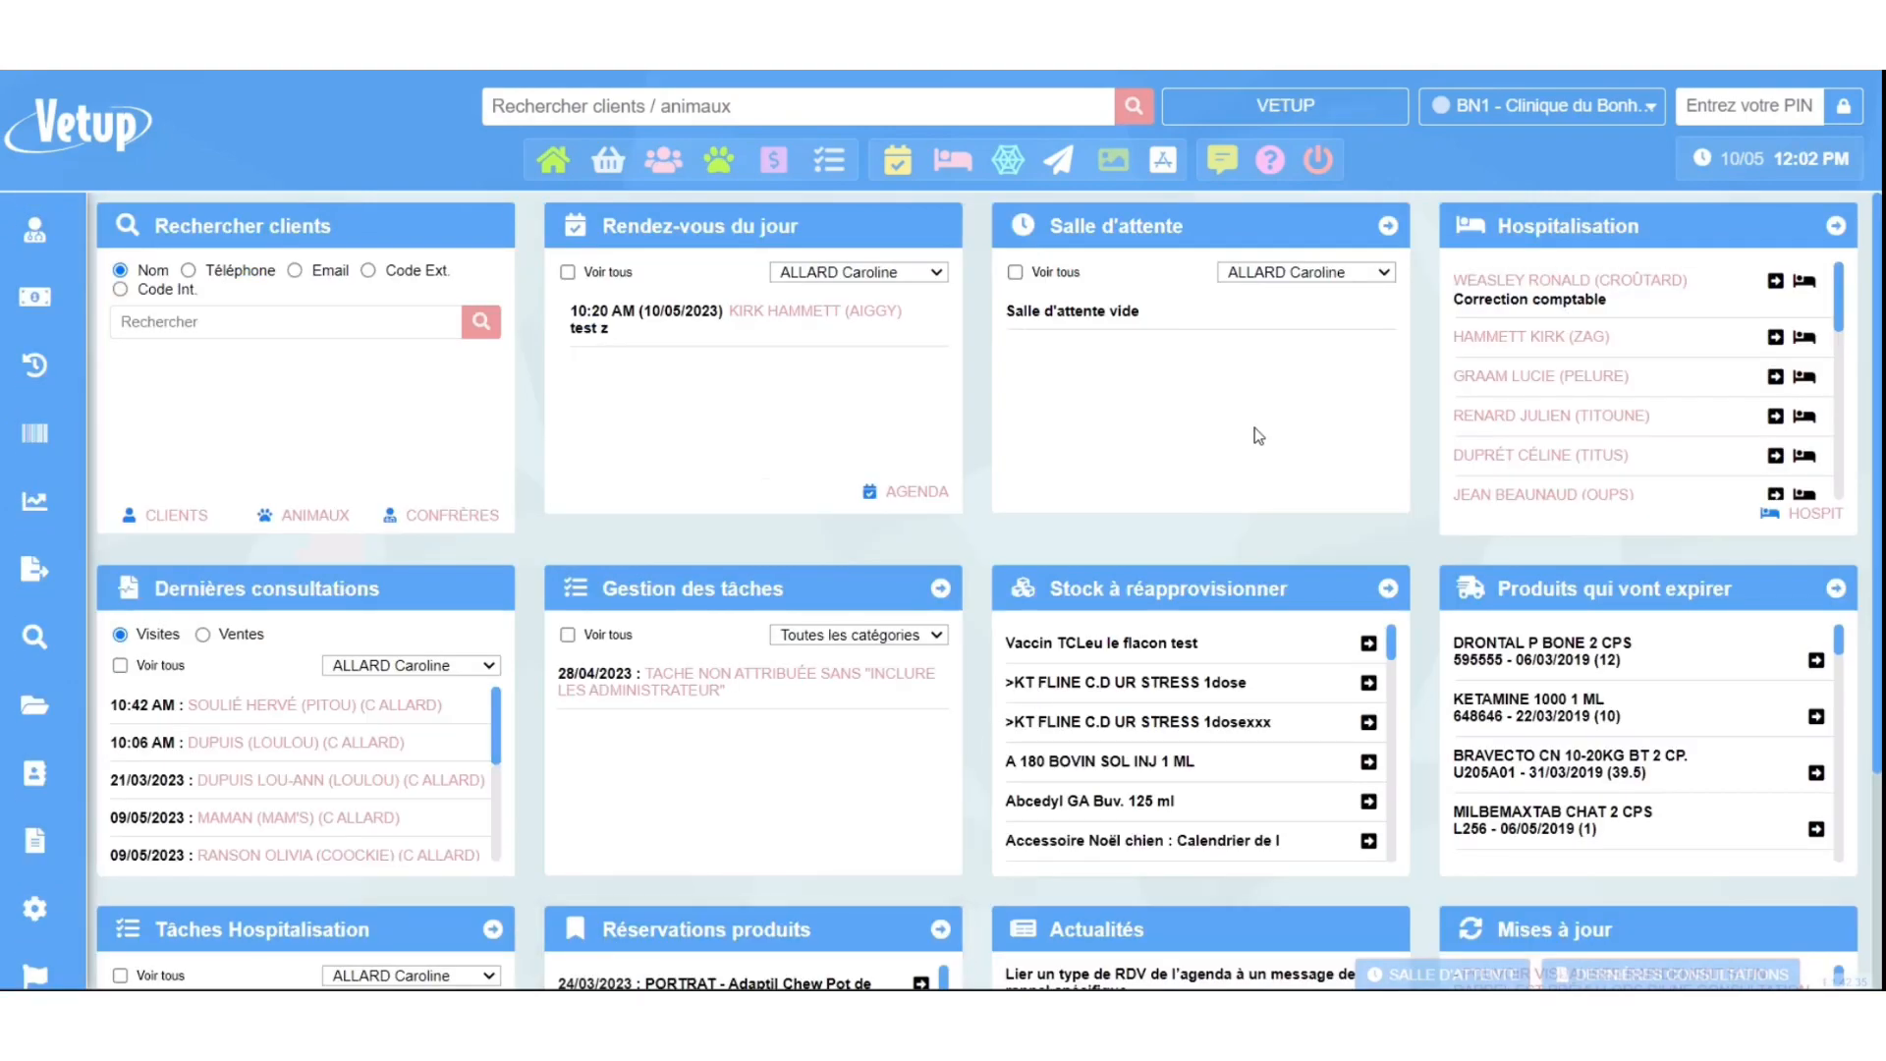